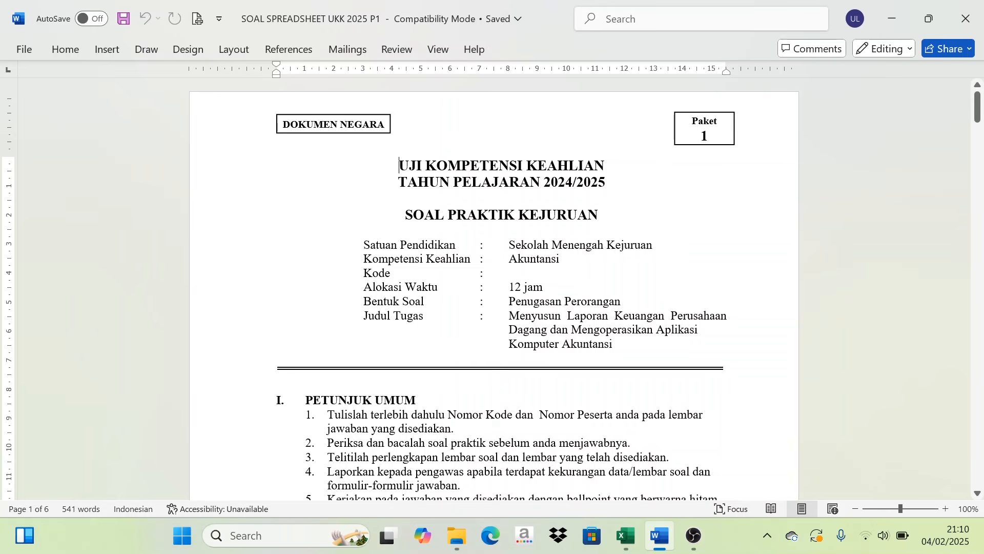
- Read through the exam document from the general instructions and equipment list to the spreadsheet tasks, ending at task 5
scroll(492, 287, down, 15)
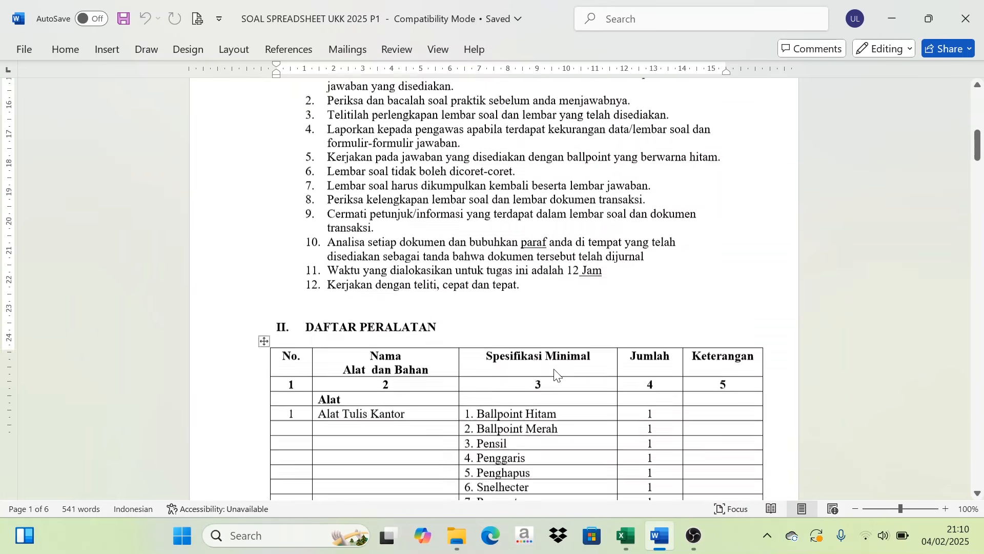
scroll(492, 287, down, 8)
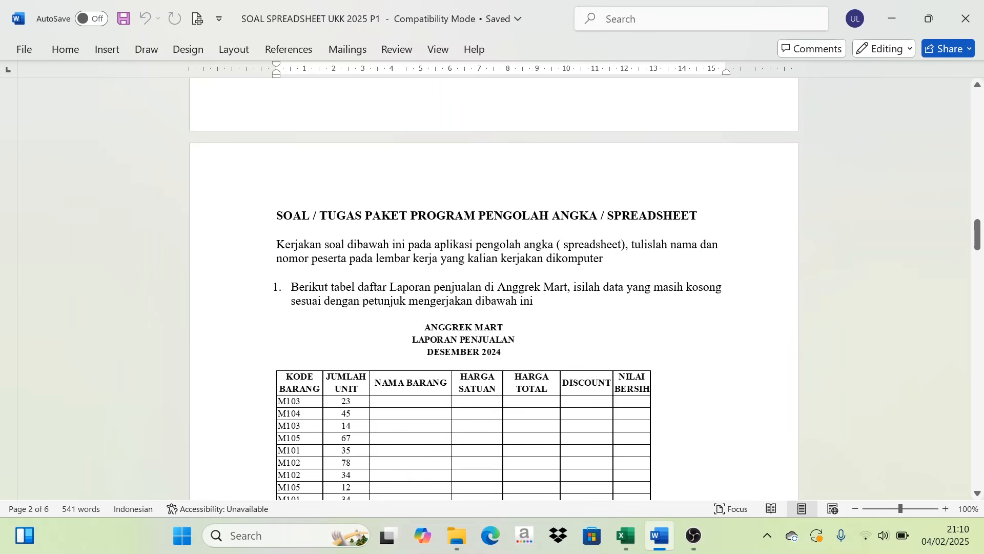
scroll(492, 287, down, 3)
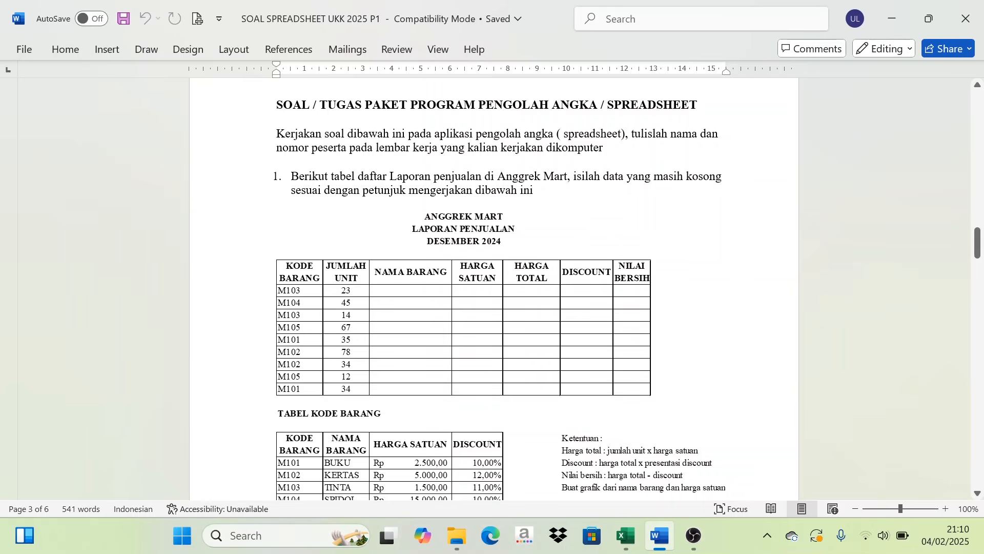
scroll(492, 288, down, 2)
scroll(493, 287, up, 2)
scroll(492, 287, down, 4)
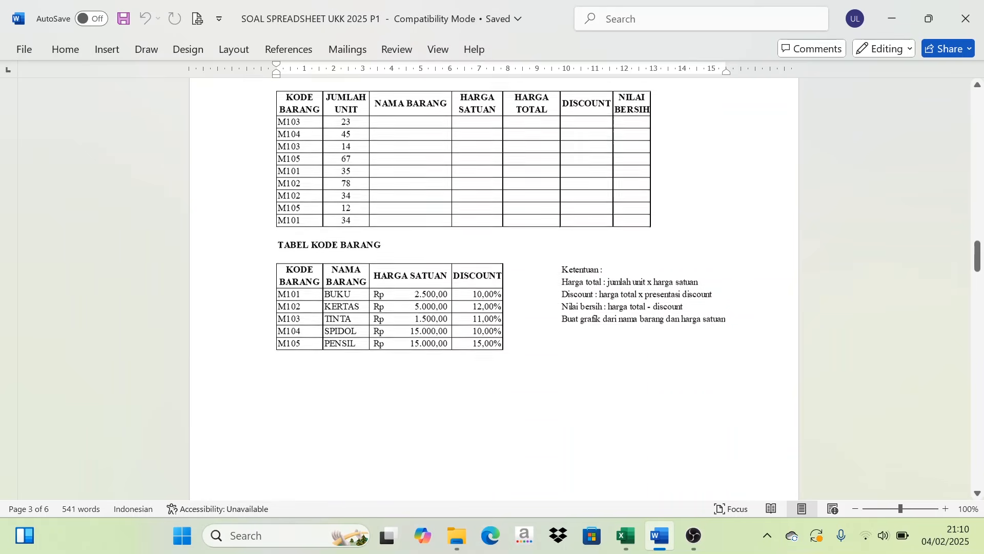
scroll(323, 220, down, 10)
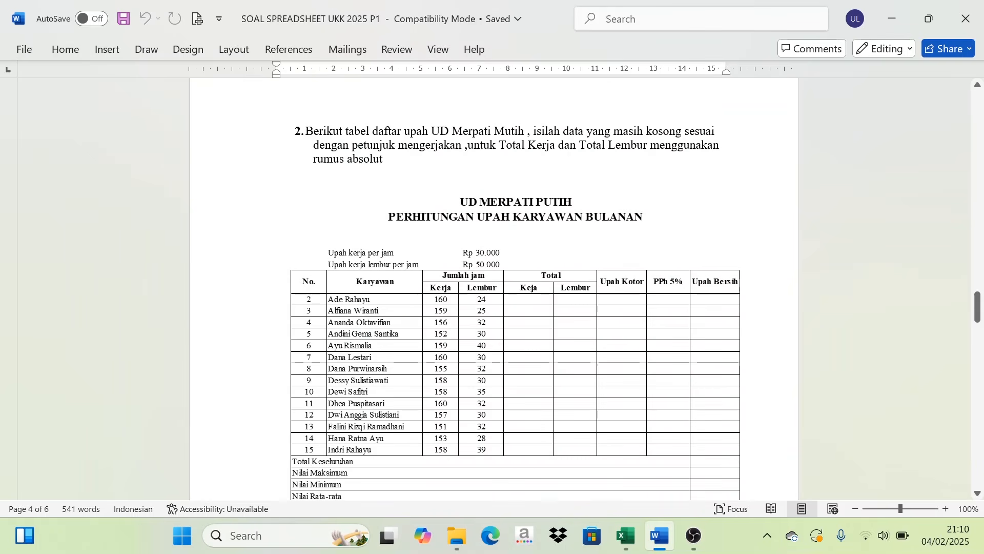
scroll(872, 181, down, 15)
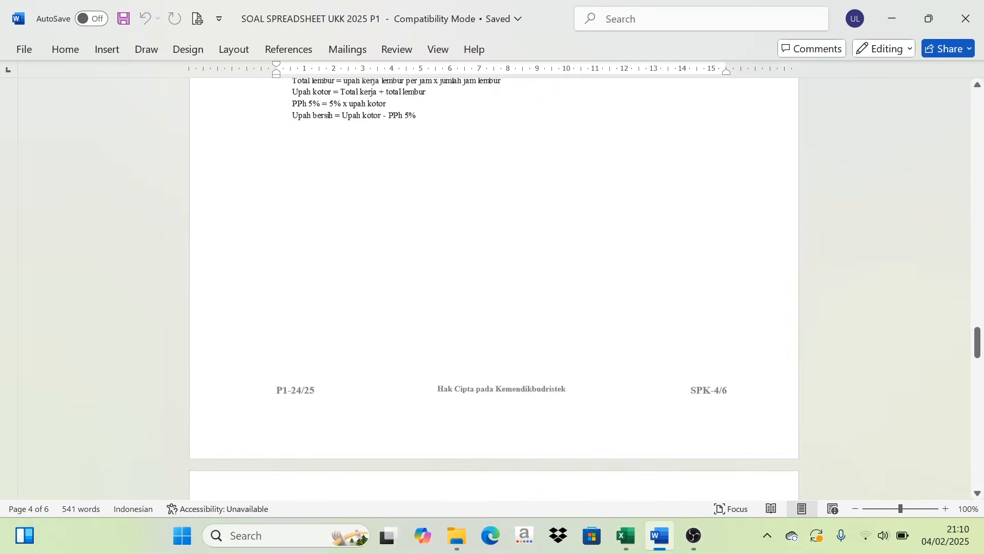
scroll(494, 287, down, 15)
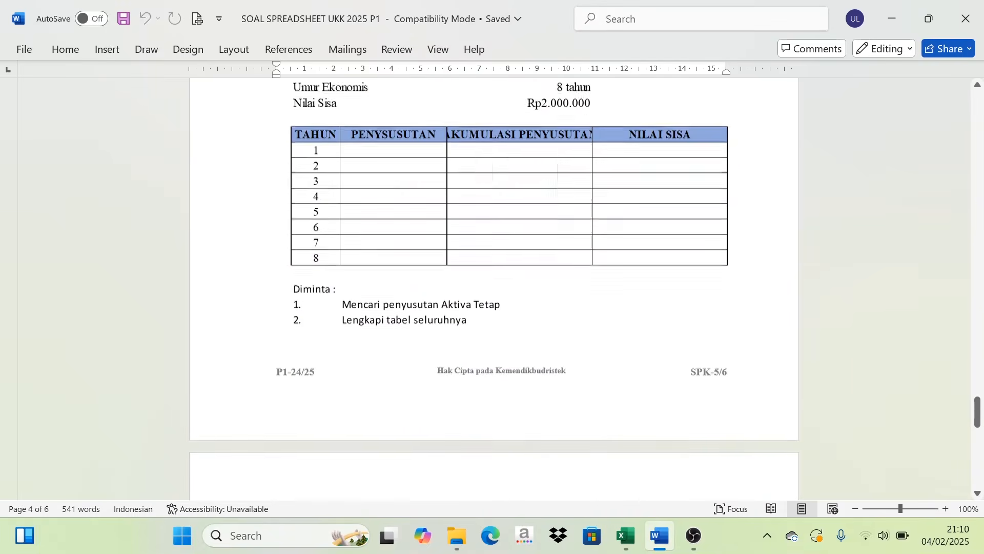
scroll(494, 287, up, 15)
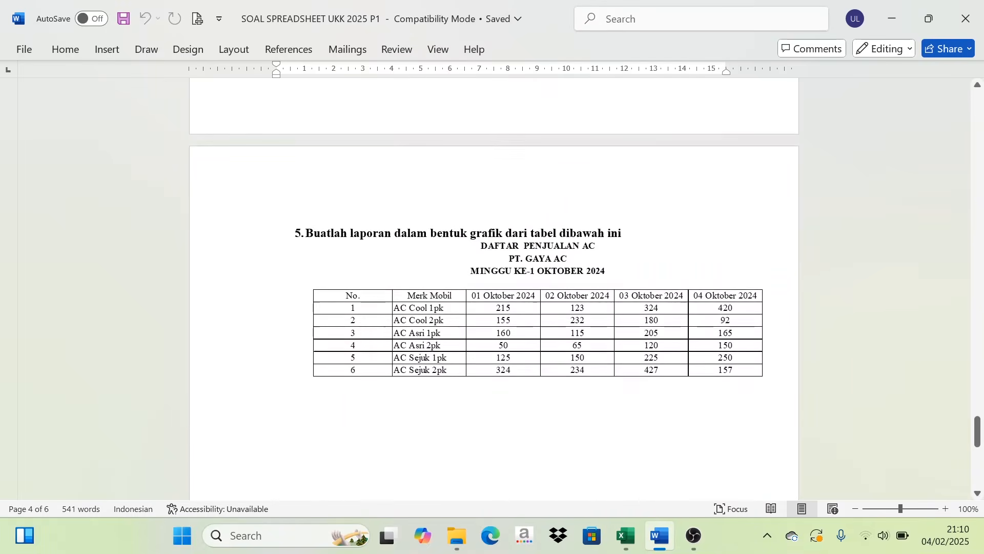
- Return to task 1 in the document and review the Anggrek Mart sales table, item code table and calculation rules
scroll(494, 287, up, 15)
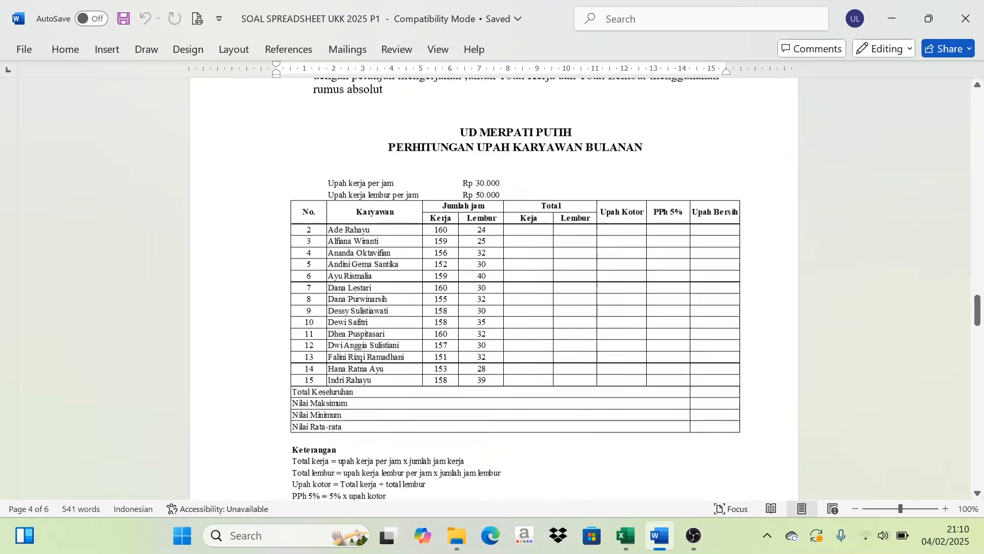
scroll(493, 287, up, 15)
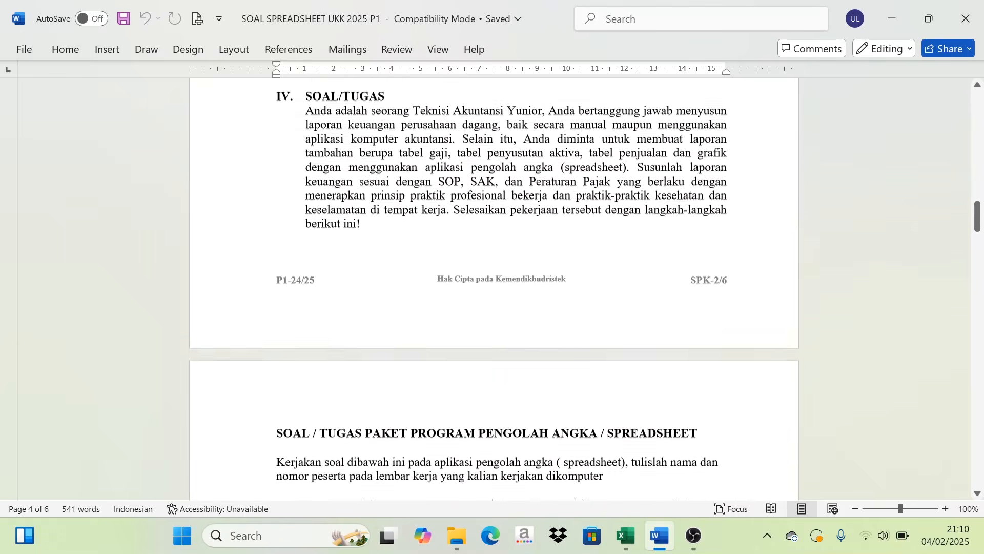
scroll(494, 287, down, 15)
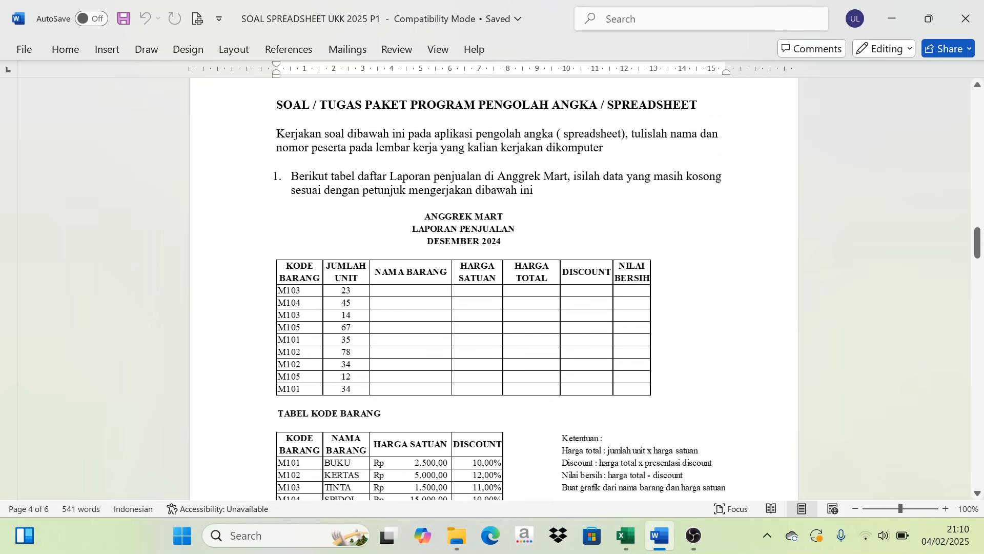
scroll(493, 287, down, 1)
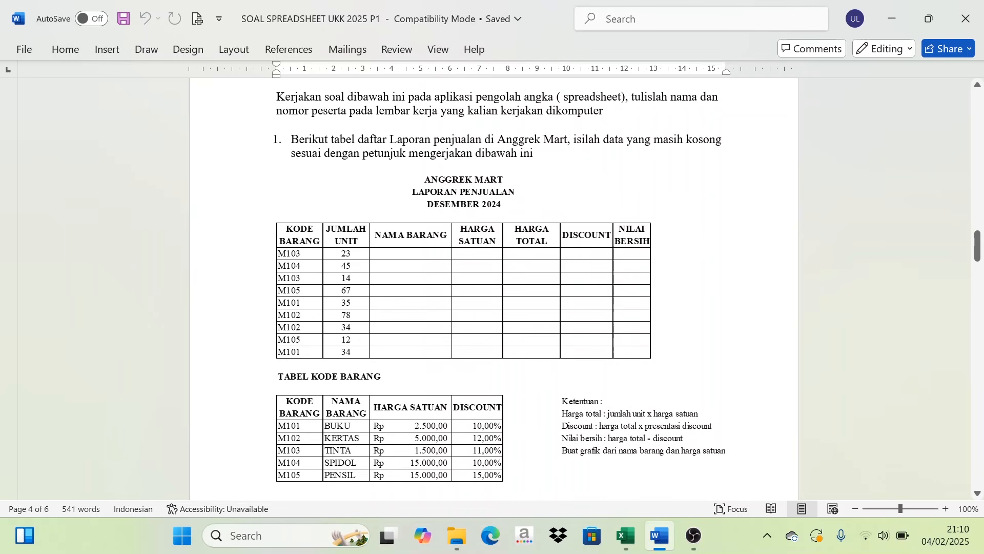
- Switch to the Excel workbook LEMBAR KERJA KOSONG SPREADSHEET and look through the worksheets Tugas 1 to Tugas 5
click(624, 544)
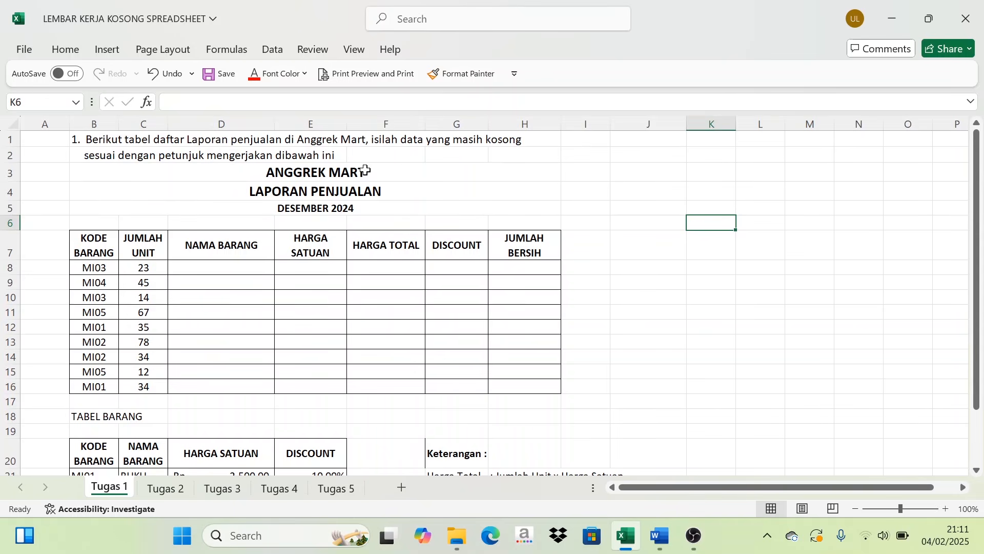
scroll(290, 273, down, 1)
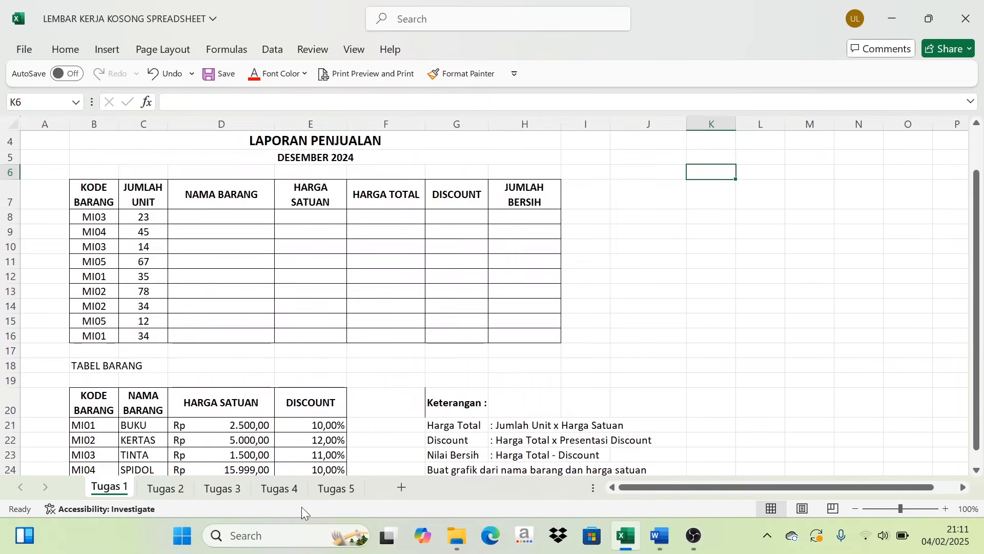
click(169, 489)
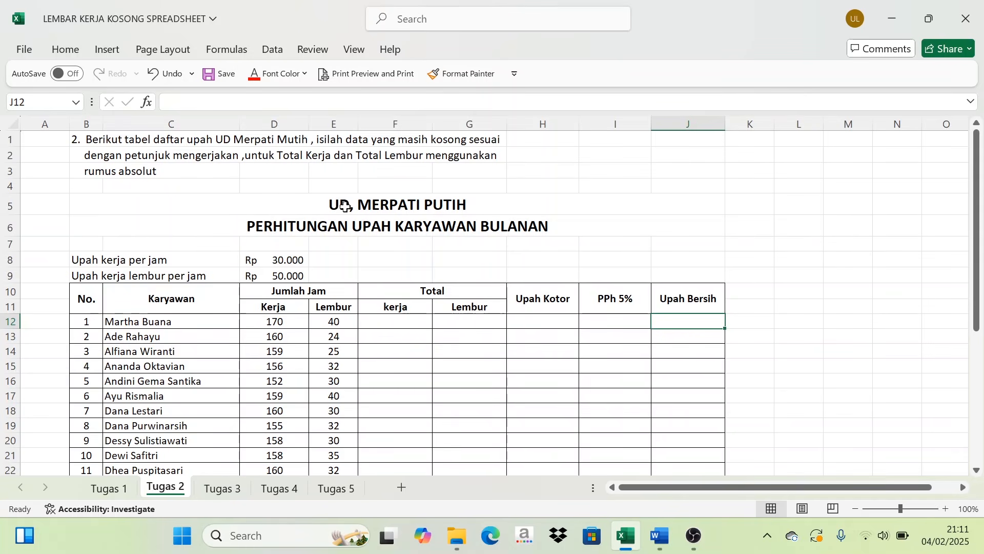
click(231, 490)
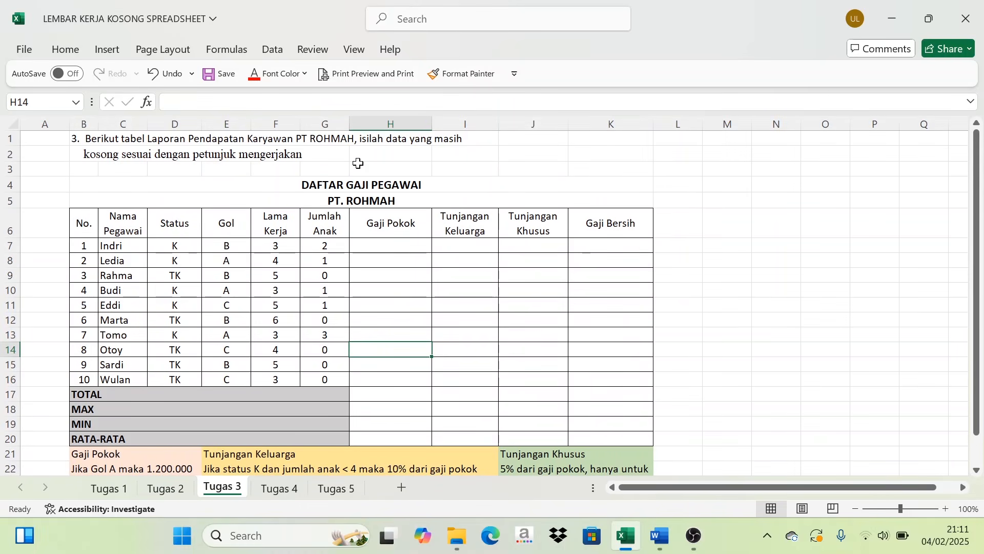
click(283, 491)
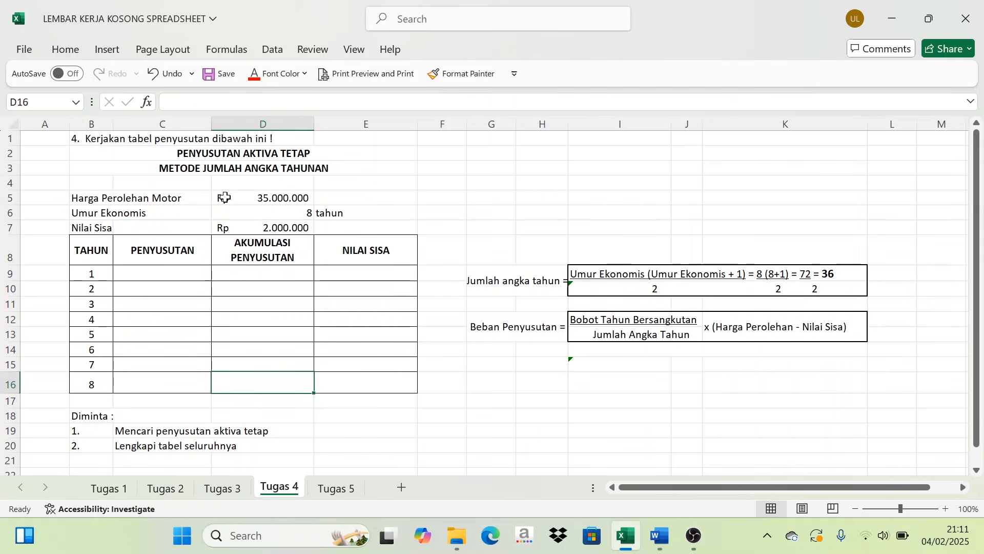
click(344, 489)
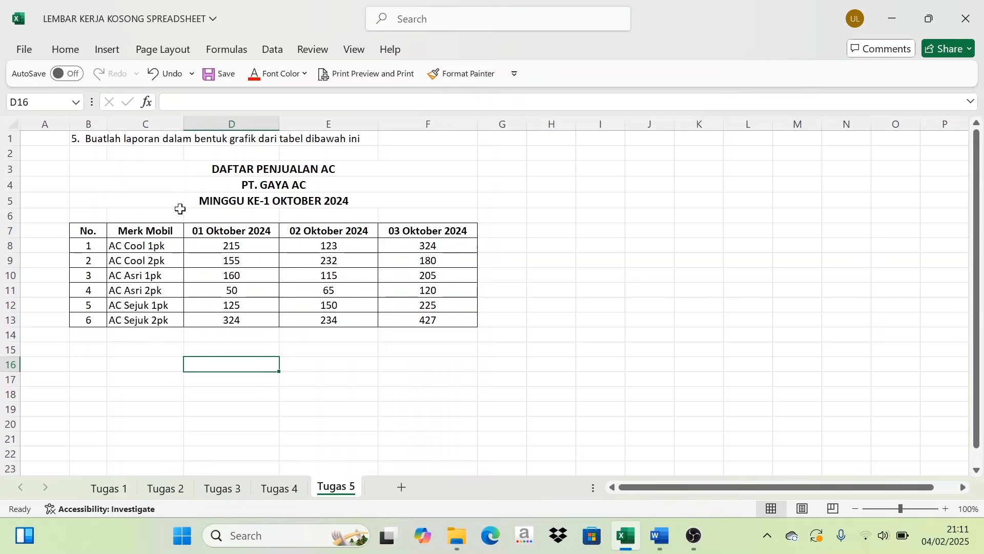
drag(134, 246, 382, 308)
click(415, 276)
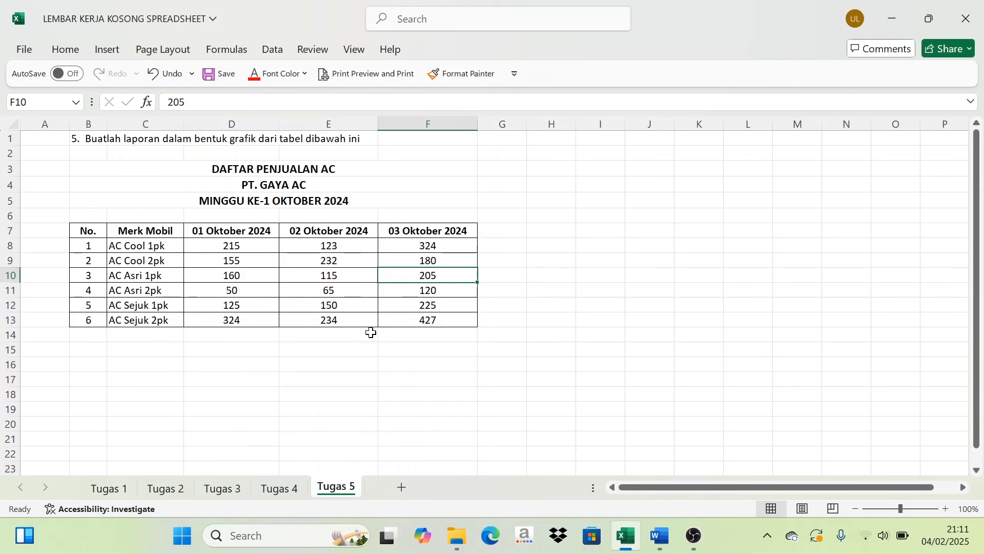
- Go back to the Tugas 1 sheet and review its empty sales columns, item table and calculation rules
click(109, 489)
scroll(306, 379, up, 1)
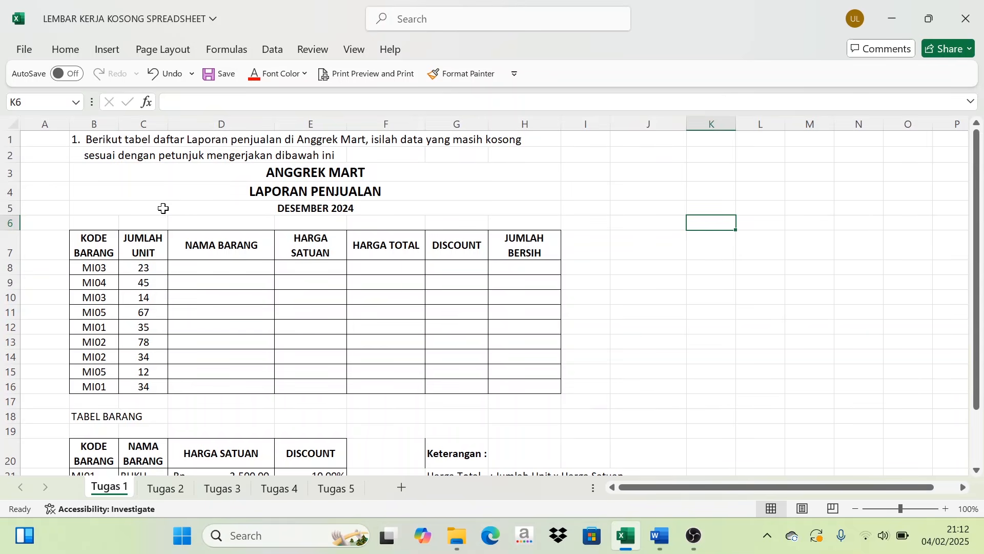
scroll(305, 205, down, 4)
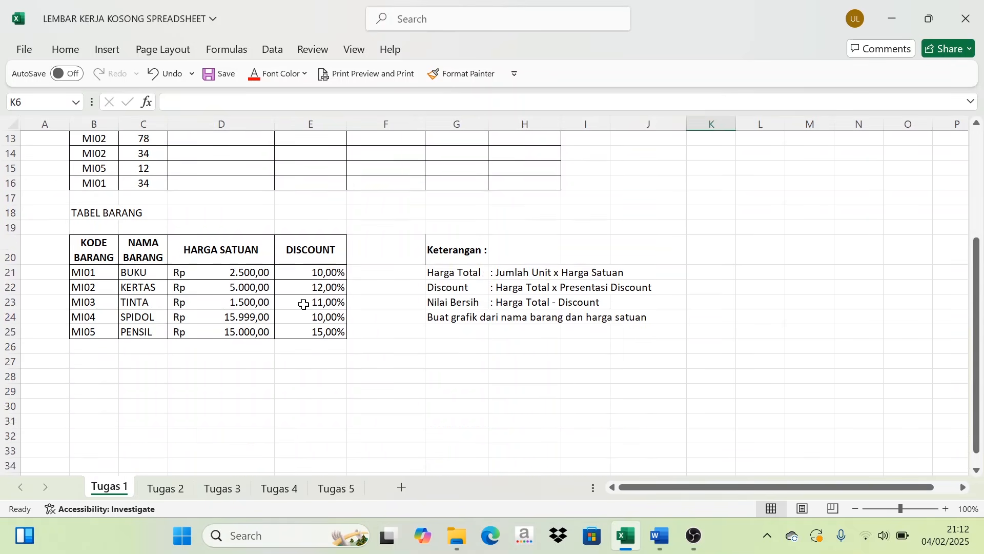
scroll(380, 318, up, 2)
drag(450, 344, 454, 407)
click(282, 272)
scroll(288, 265, up, 2)
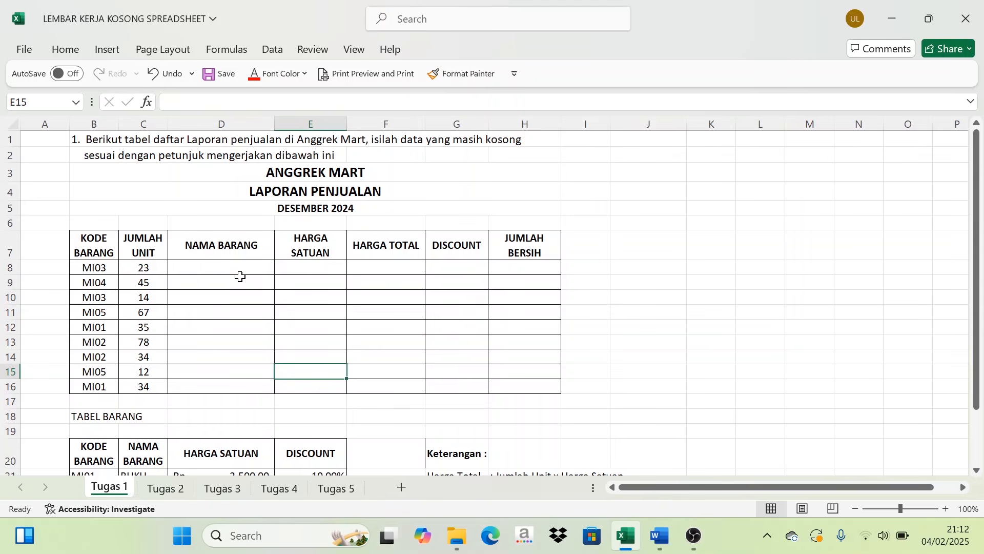
- Compare the item codes in B8:B16 of the sales table with the codes and names in TABEL BARANG
click(217, 271)
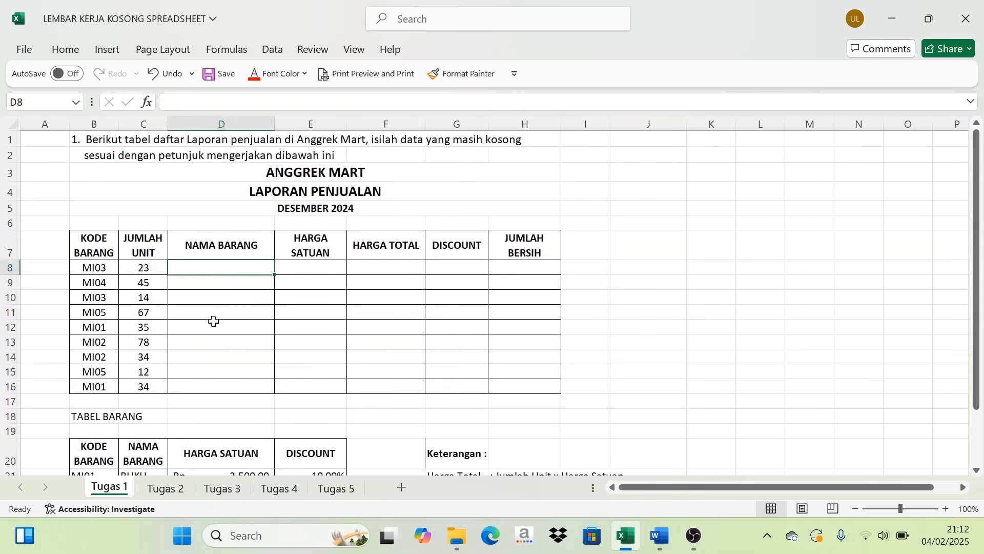
scroll(208, 319, down, 2)
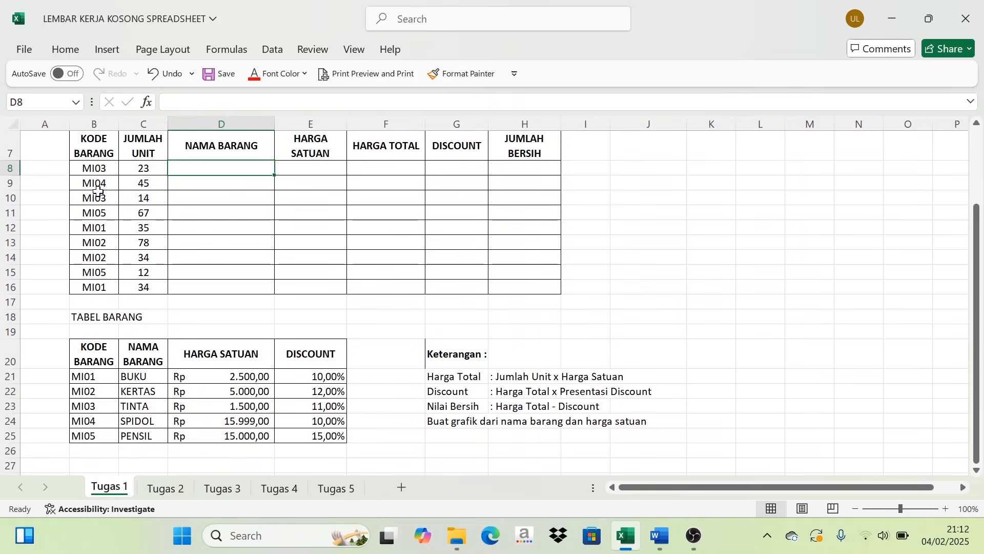
drag(93, 167, 106, 286)
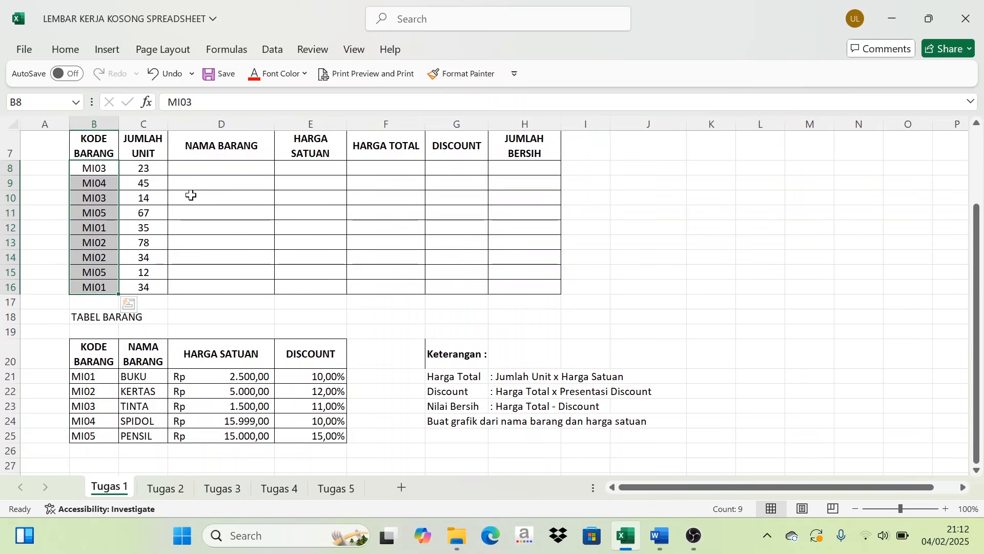
scroll(174, 217, up, 1)
scroll(158, 292, down, 1)
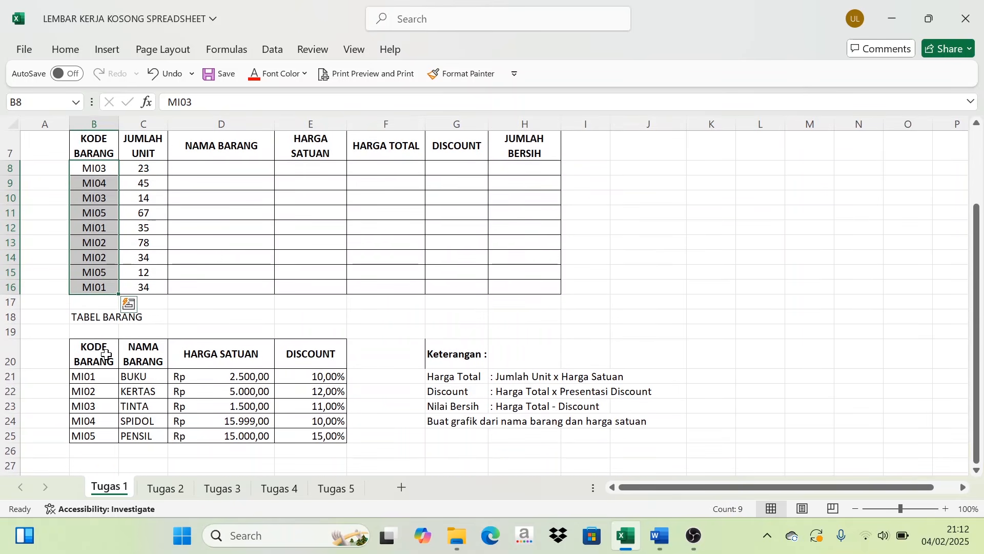
click(218, 378)
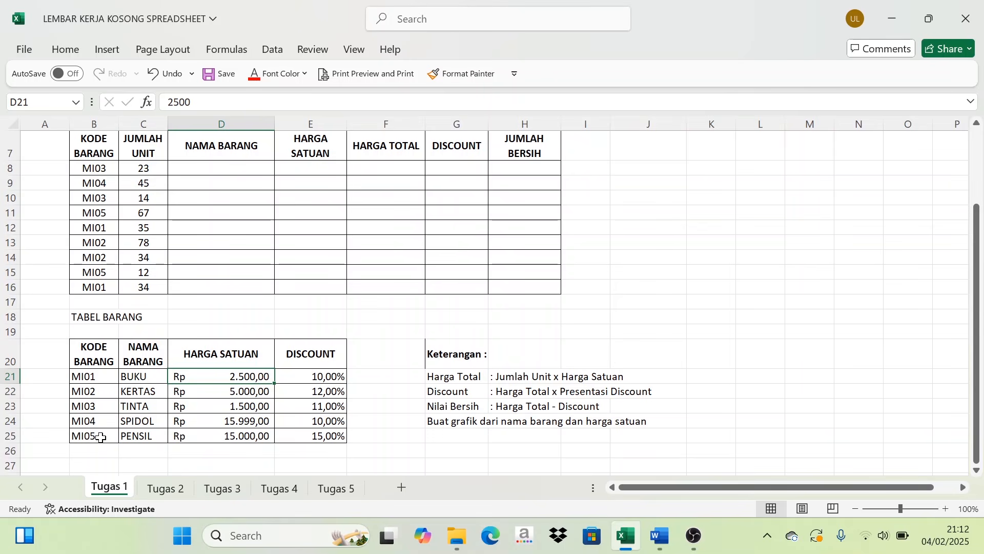
drag(142, 376, 146, 422)
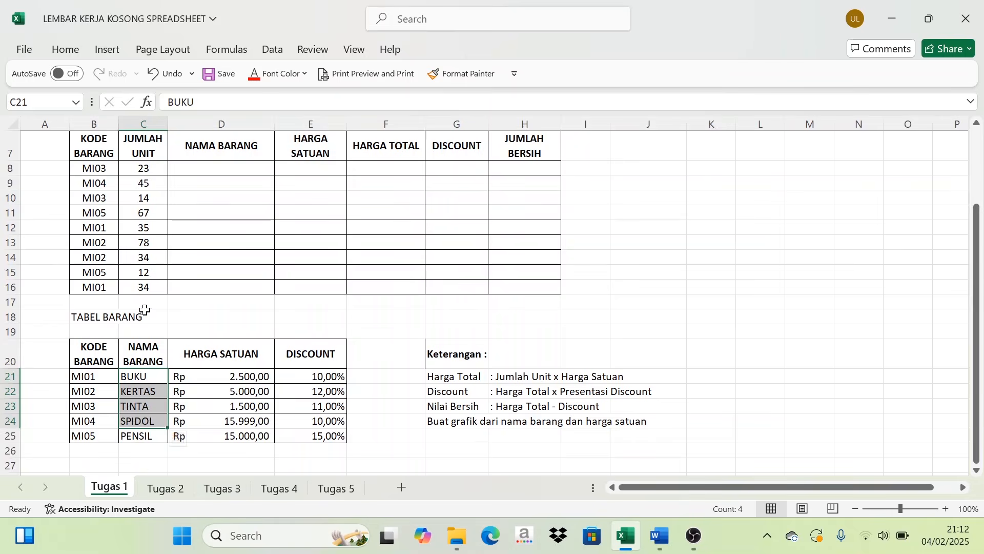
scroll(145, 309, up, 2)
- Check the item names for codes MI03 and MI04 in TABEL BARANG, then select the first NAMA BARANG cell, D8
click(201, 266)
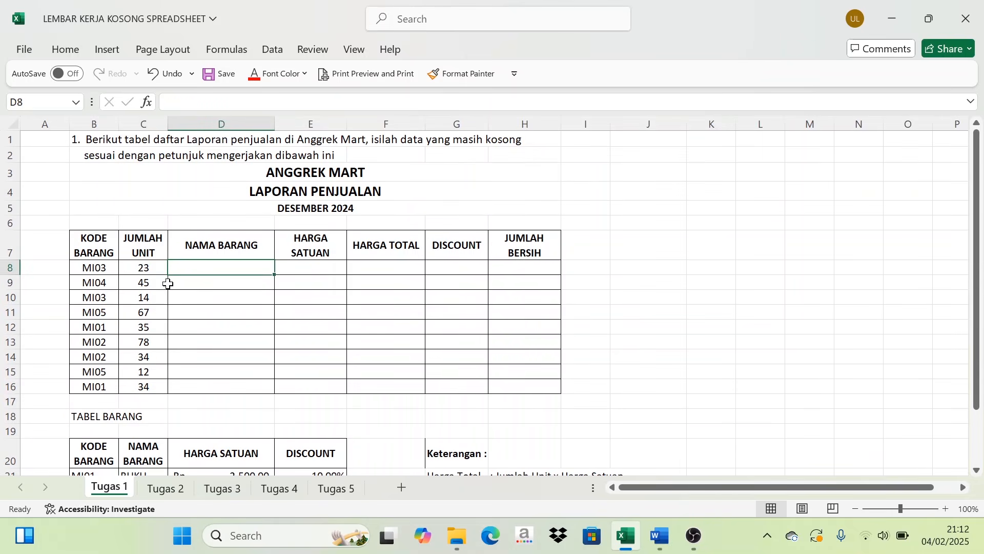
scroll(113, 309, down, 1)
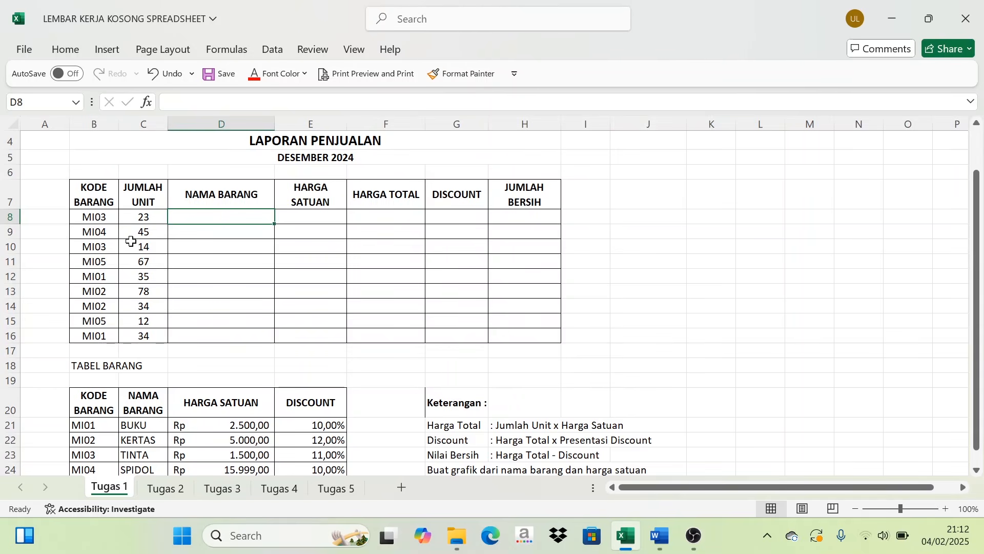
scroll(109, 378, down, 1)
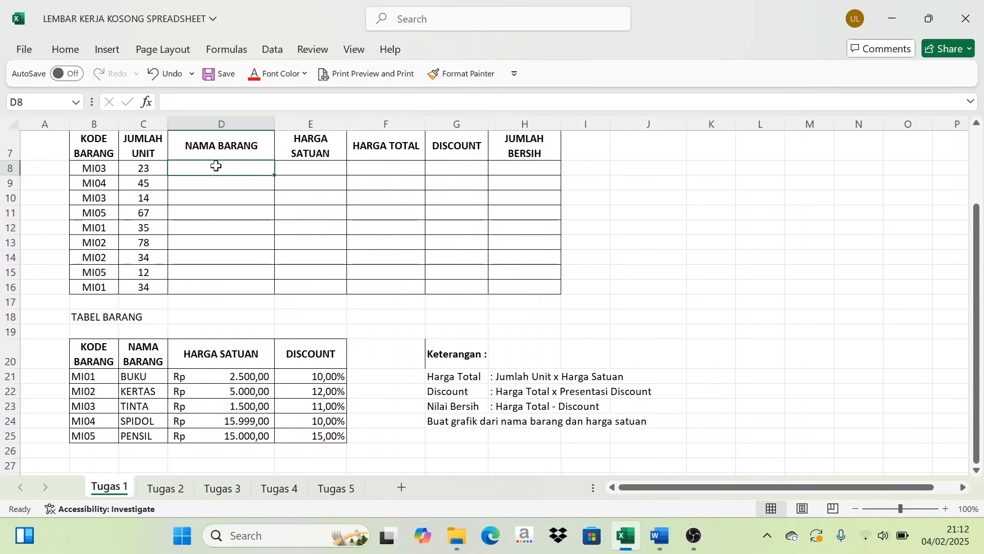
click(102, 405)
click(133, 403)
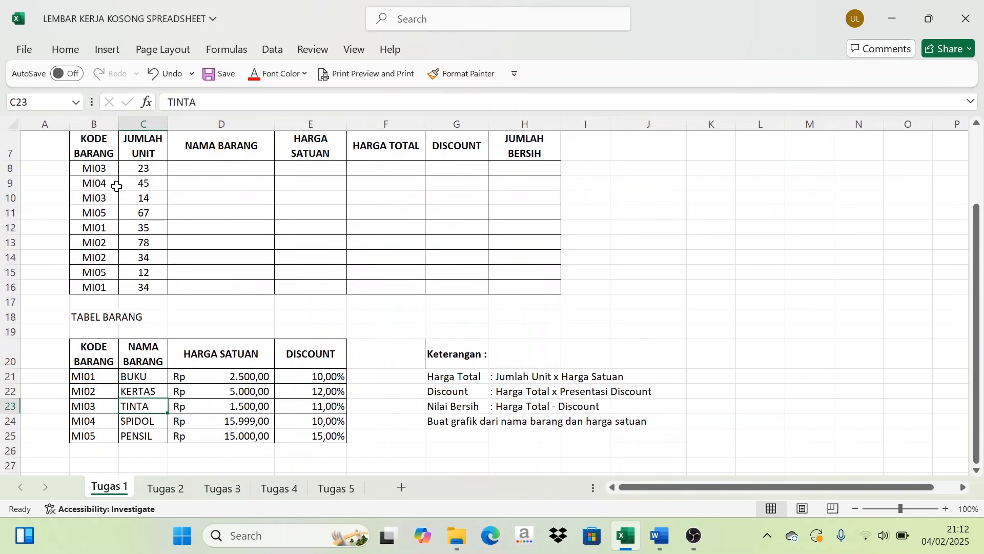
click(203, 185)
click(137, 424)
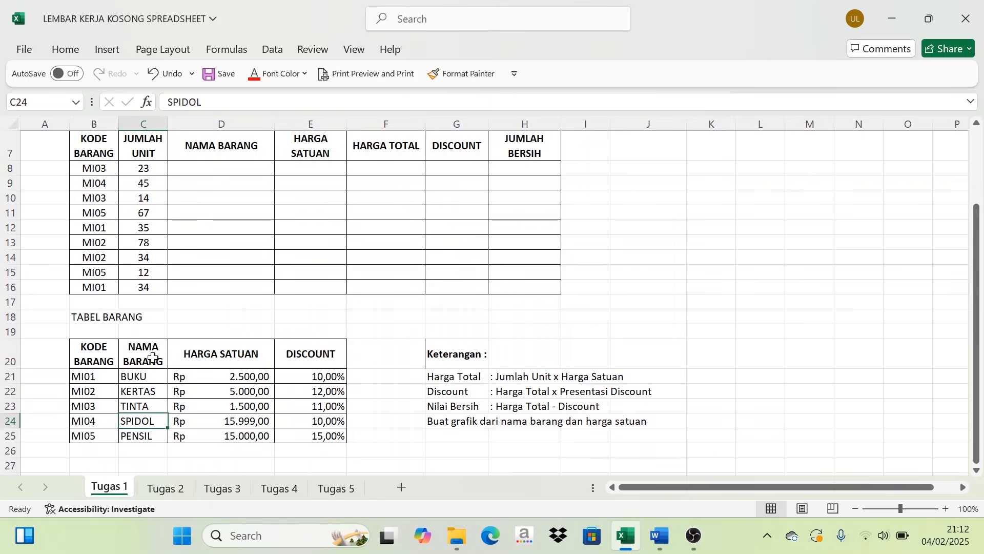
scroll(159, 354, up, 1)
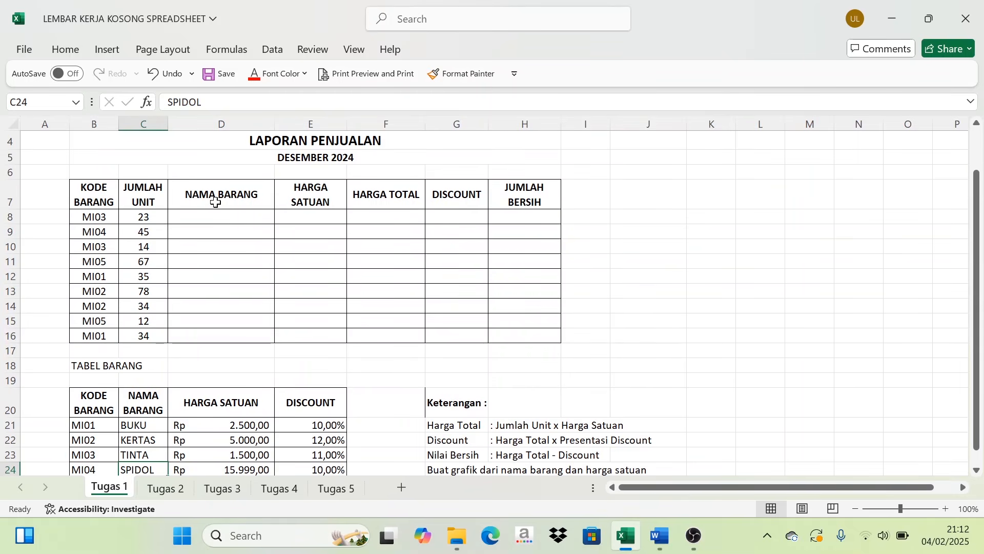
click(218, 219)
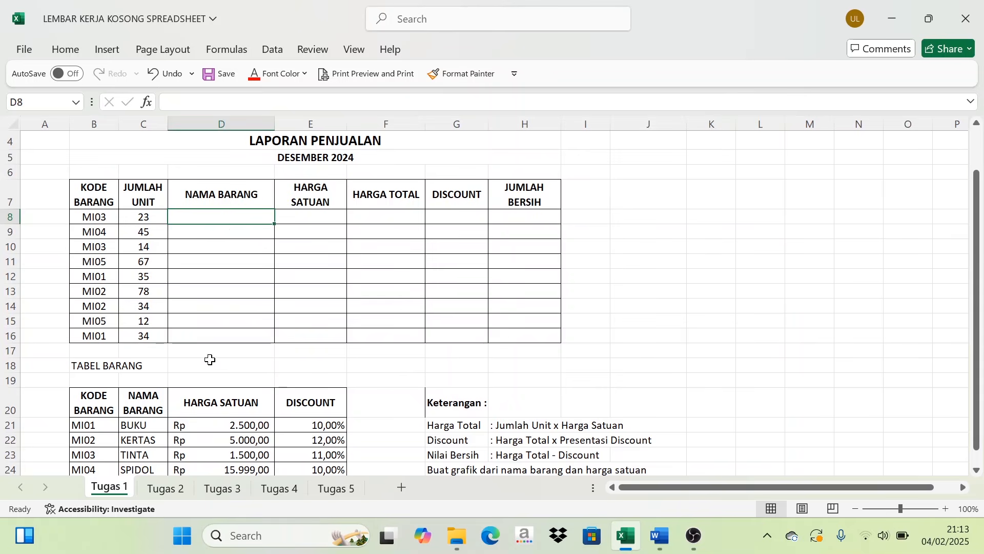
- Review the item names in C21:C25 of TABEL BARANG as the source for the NAMA BARANG column
scroll(205, 359, down, 2)
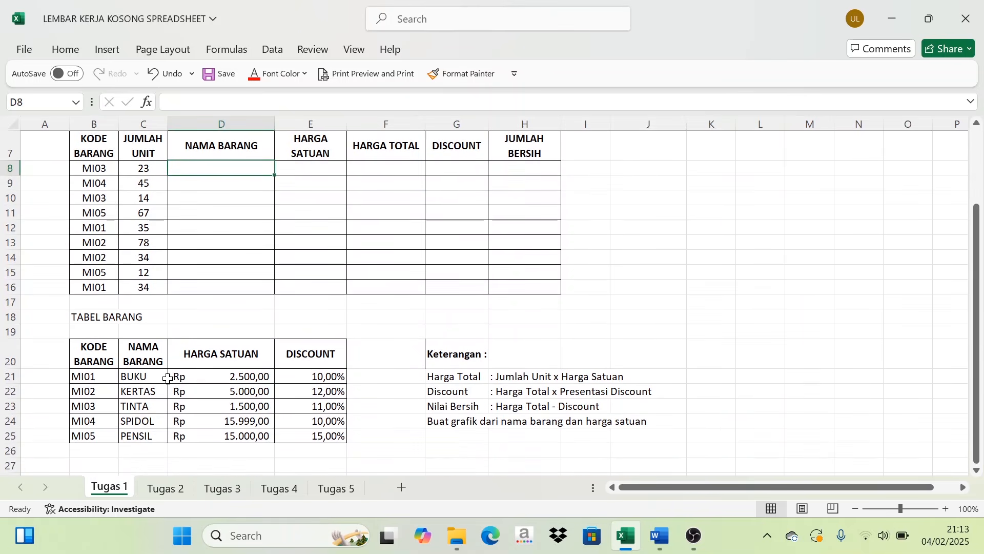
drag(139, 373, 141, 430)
scroll(156, 378, up, 1)
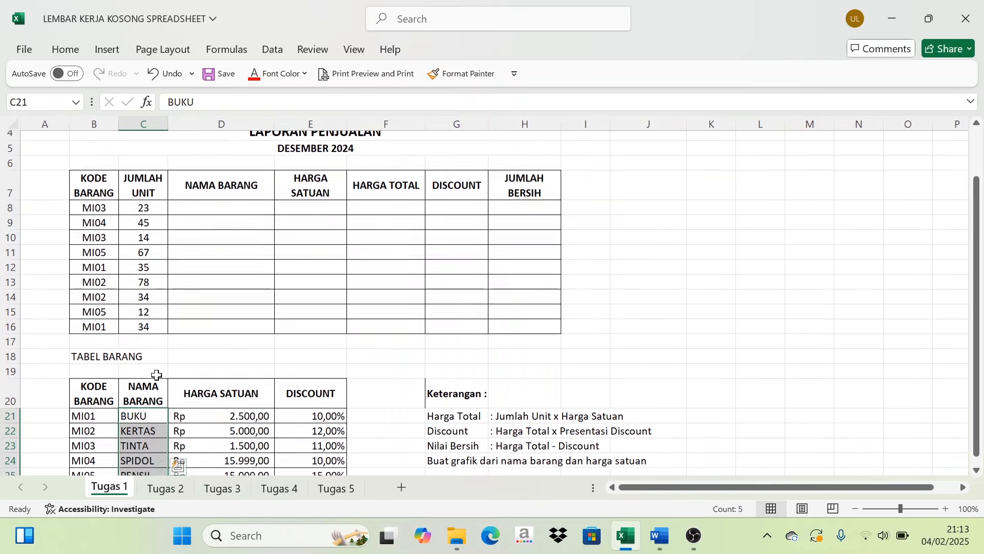
- Enter the formula =VLOOKUP(B8;$B$21:$C$25;2) in D8 to look up the item name for the code in B8
click(220, 215)
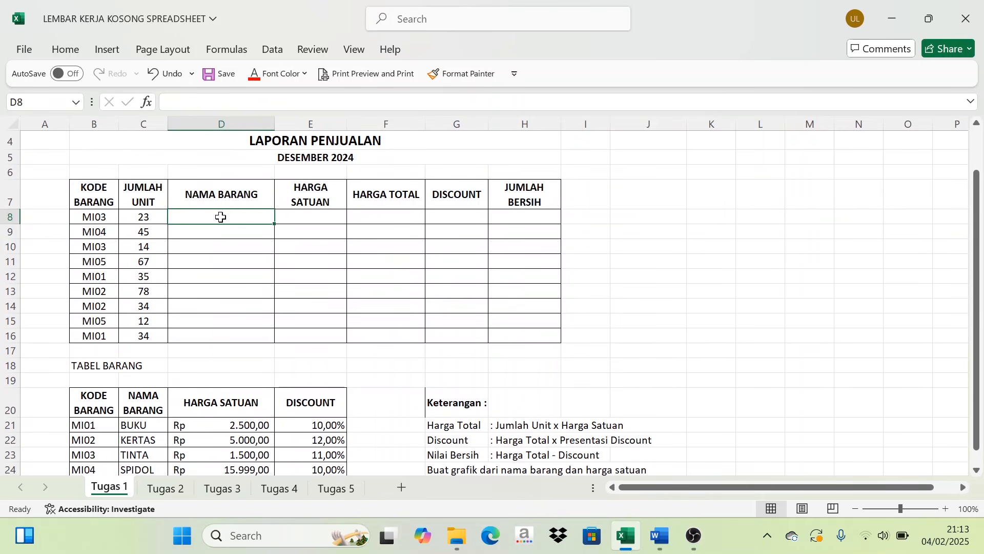
text(=)
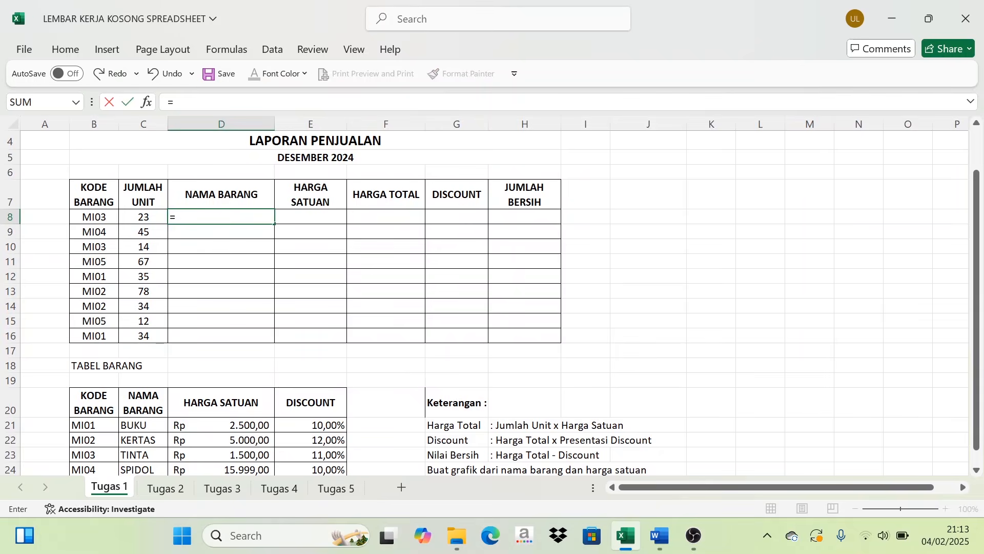
key(Caps_Lock)
text(VLOOK)
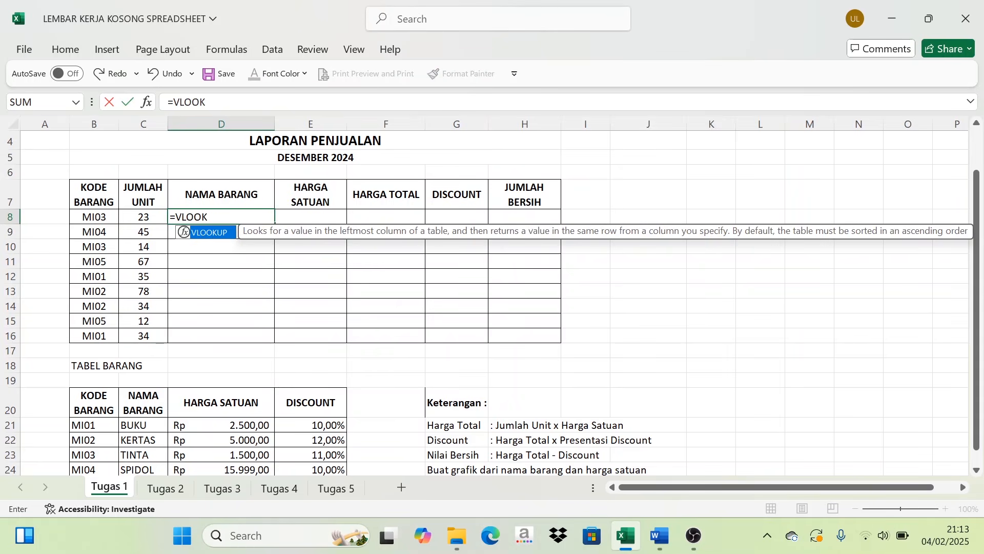
text(UP()
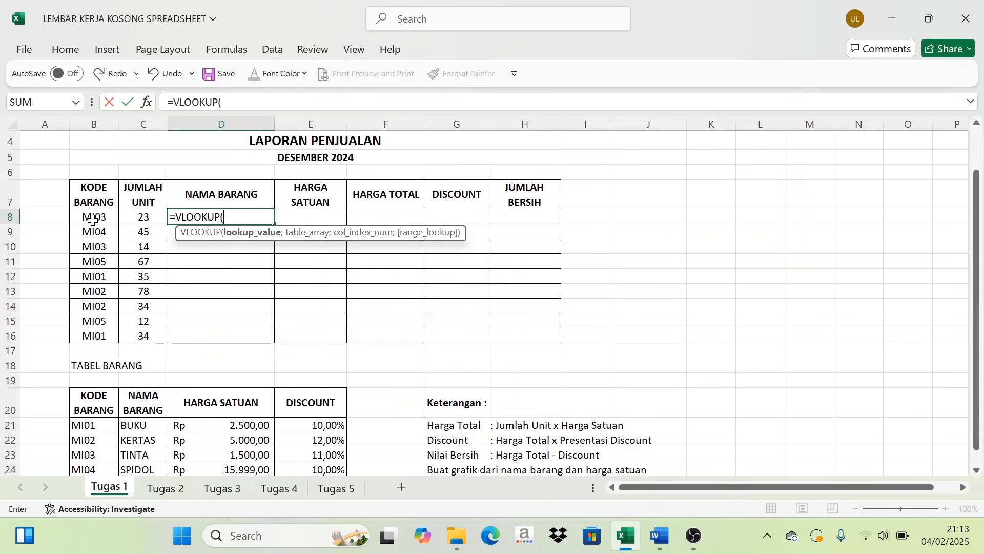
click(92, 219)
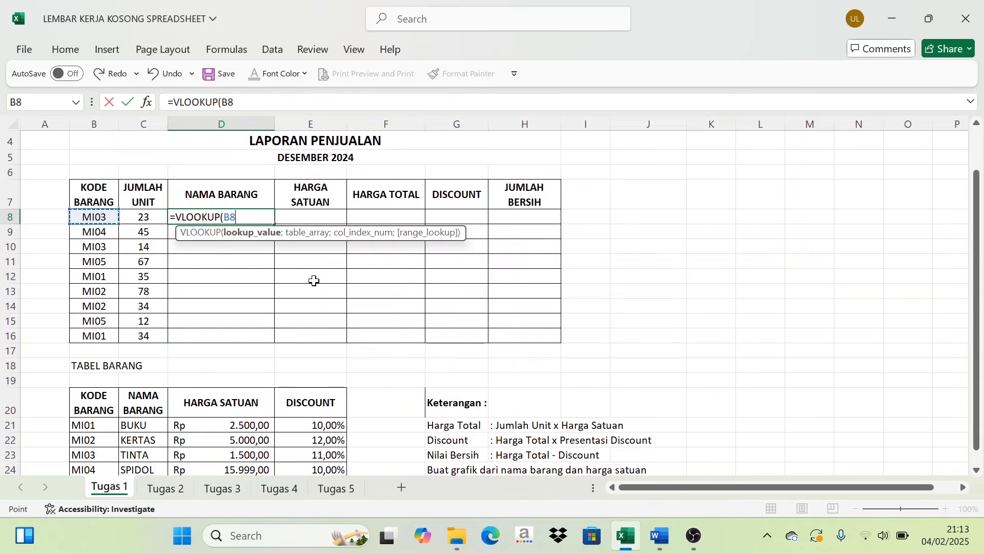
text(;)
scroll(164, 410, down, 1)
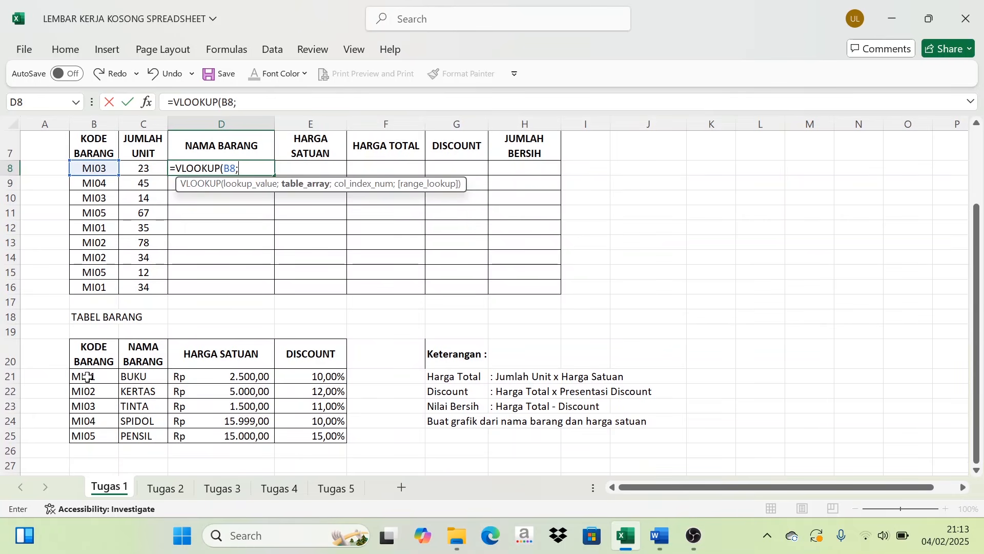
drag(88, 375, 132, 433)
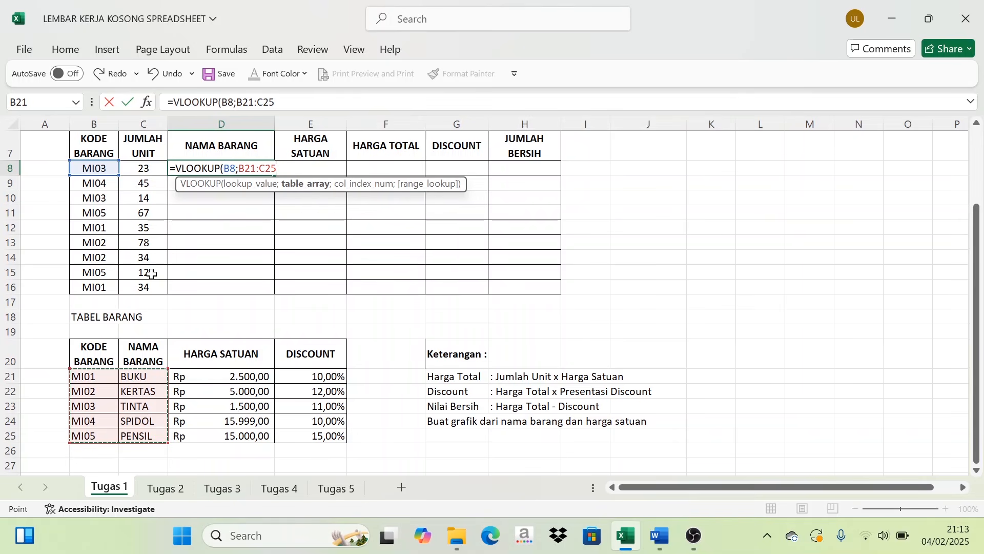
key(F4)
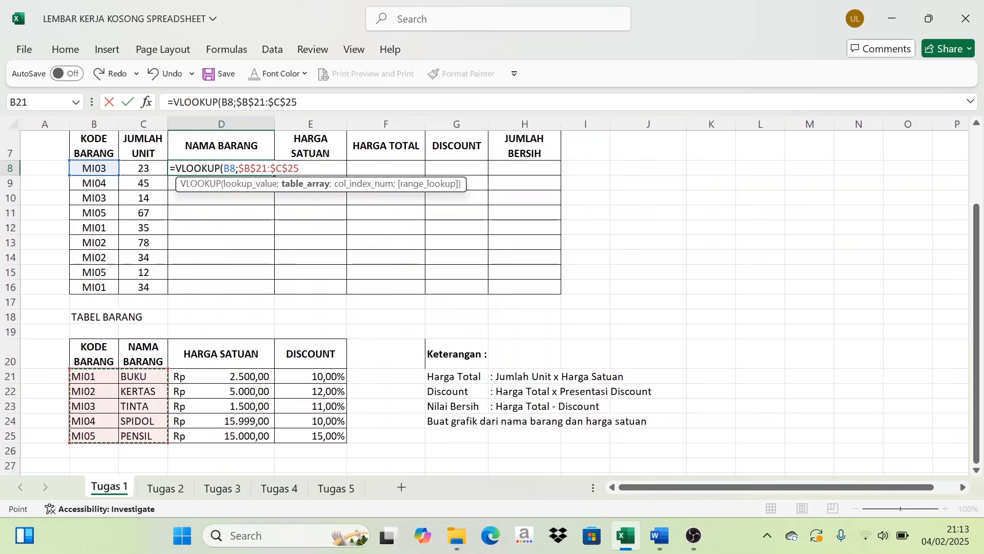
text(;2)
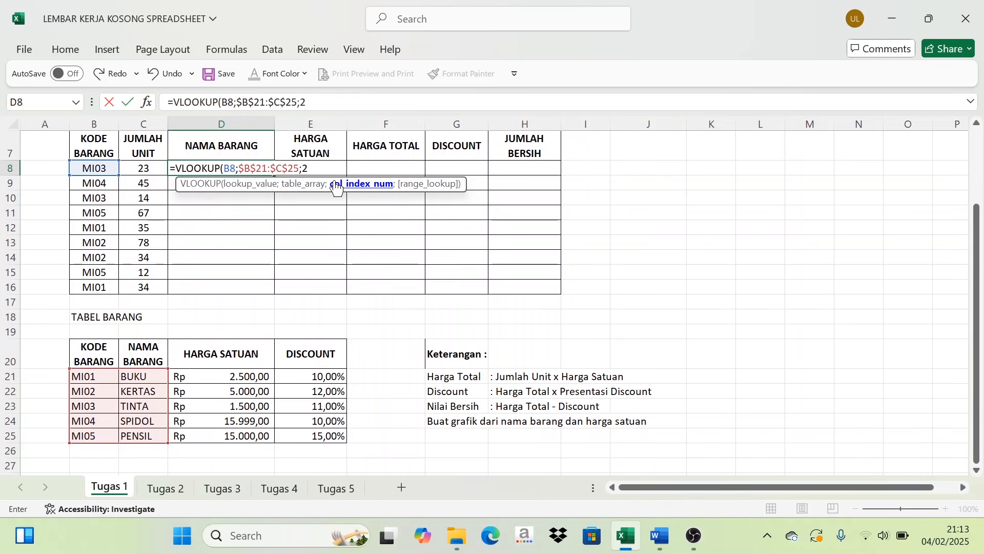
text())
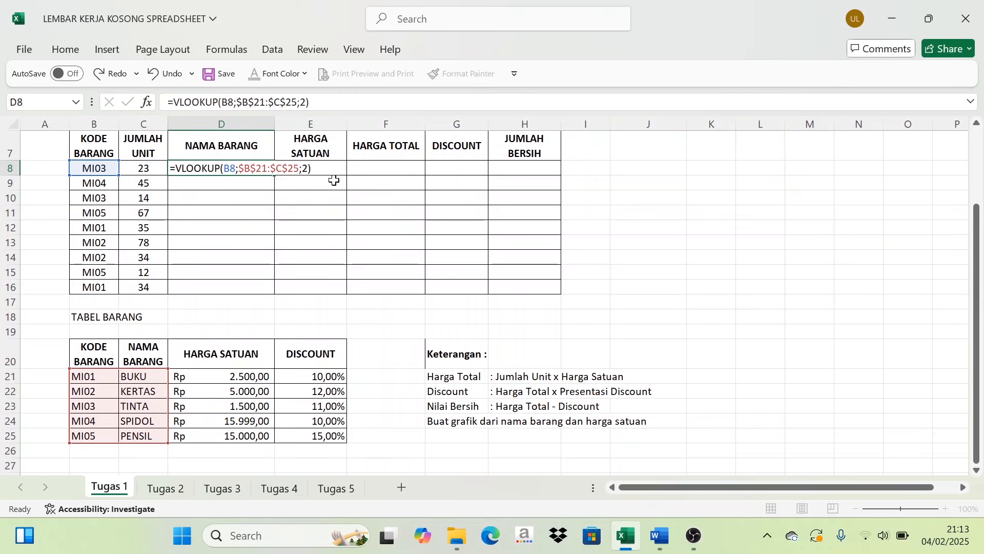
key(Return)
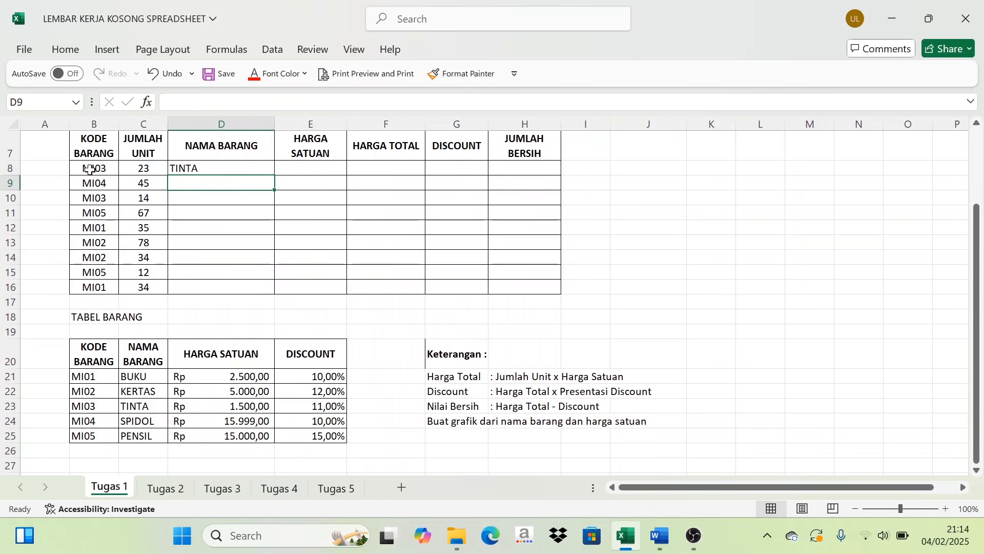
- Check the name returned in D8 against the entry for code MI03 in TABEL BARANG
click(191, 168)
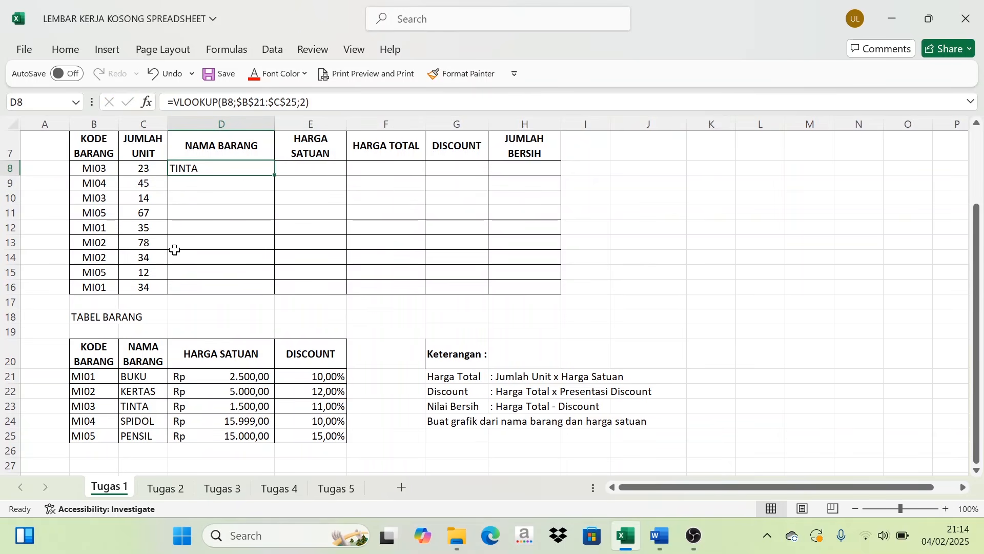
click(89, 410)
click(155, 401)
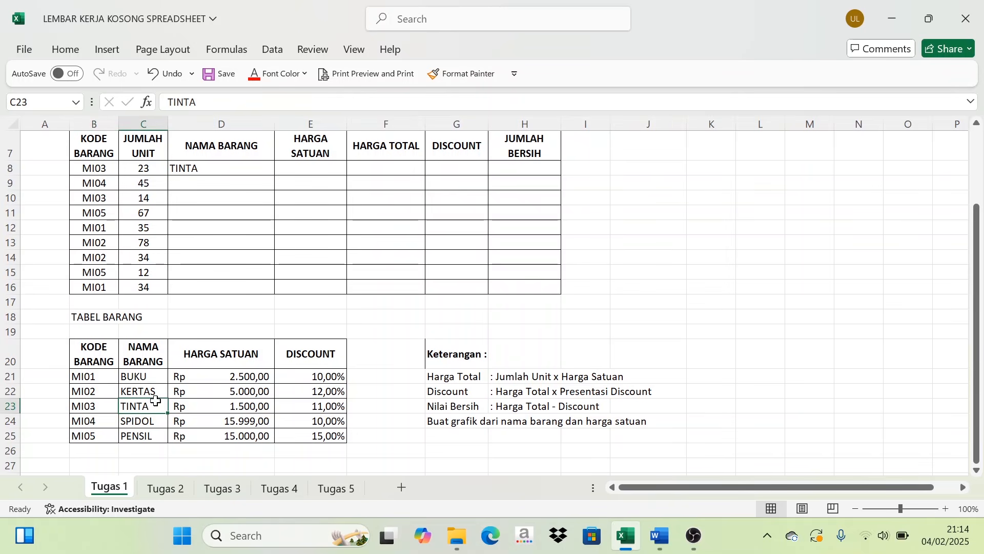
- Fill the D8 lookup formula down through D16 to complete the NAMA BARANG column
click(213, 167)
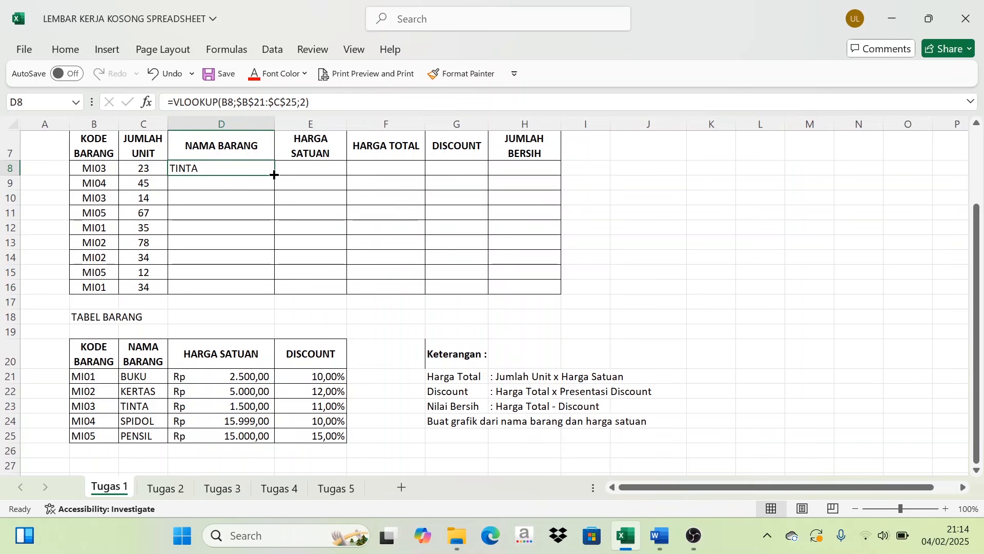
drag(274, 174, 273, 291)
click(212, 259)
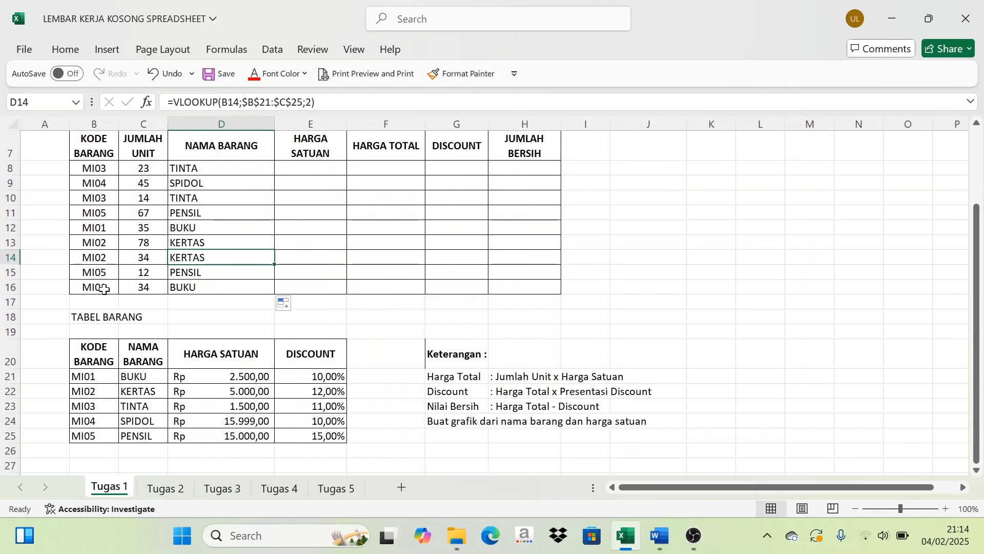
- Compare the filled names in D8:D16 with the MI01 entry in TABEL BARANG and review the D8 formula
click(82, 378)
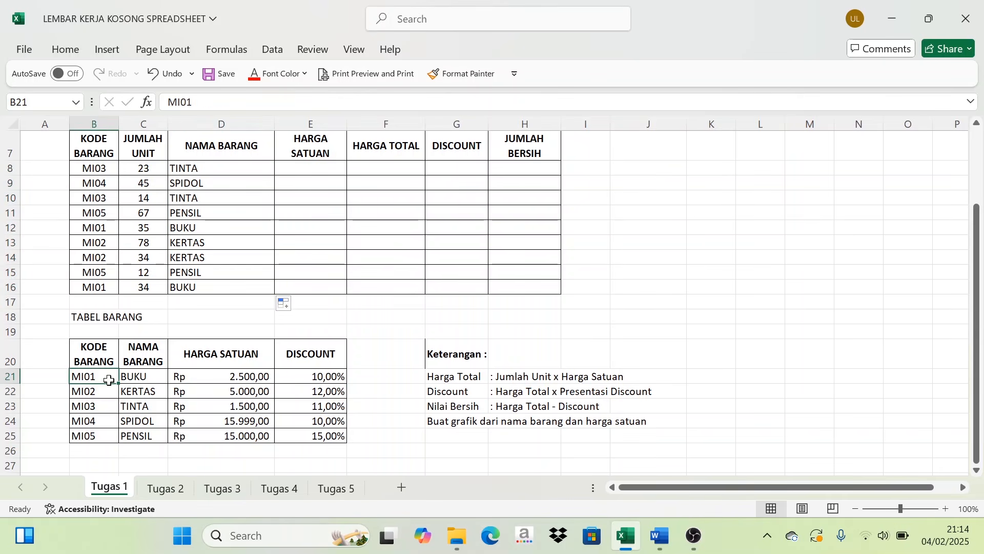
click(145, 378)
drag(193, 165, 197, 286)
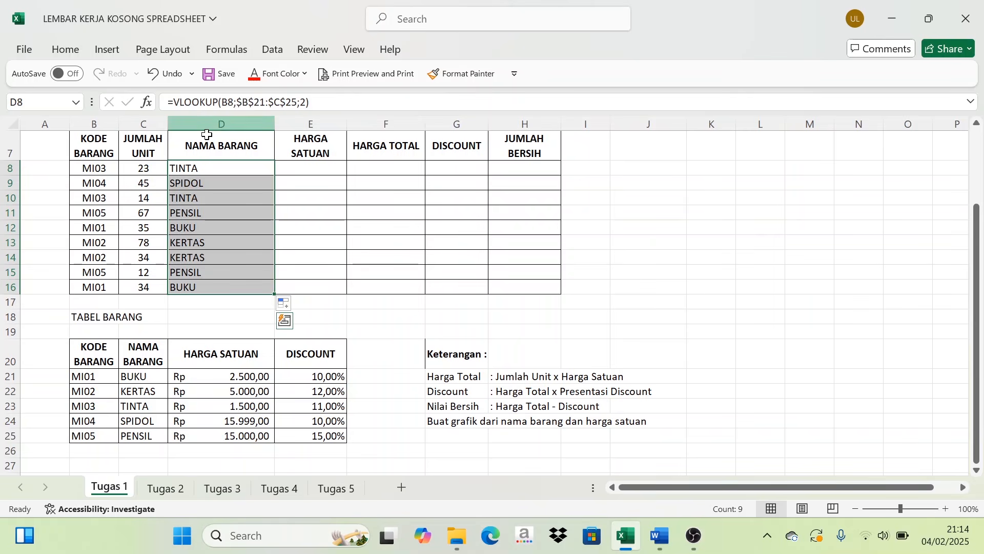
click(218, 171)
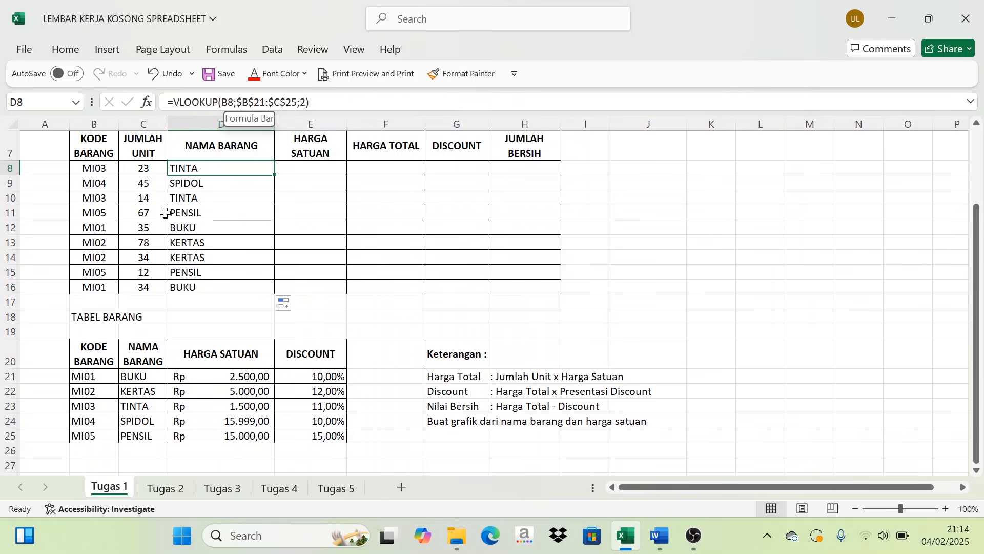
- Examine the item names and unit prices in TABEL BARANG as the source for the empty HARGA SATUAN column
scroll(317, 208, up, 1)
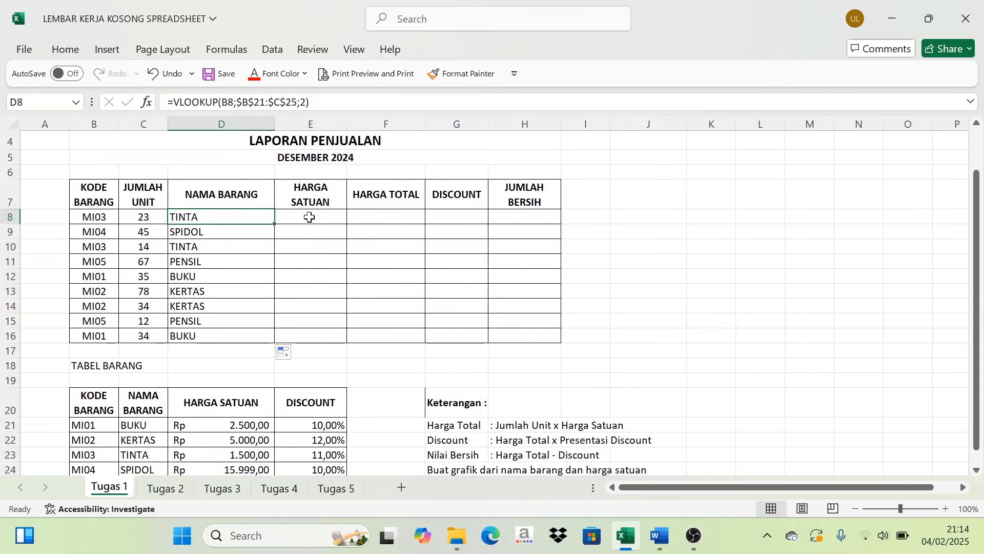
click(317, 218)
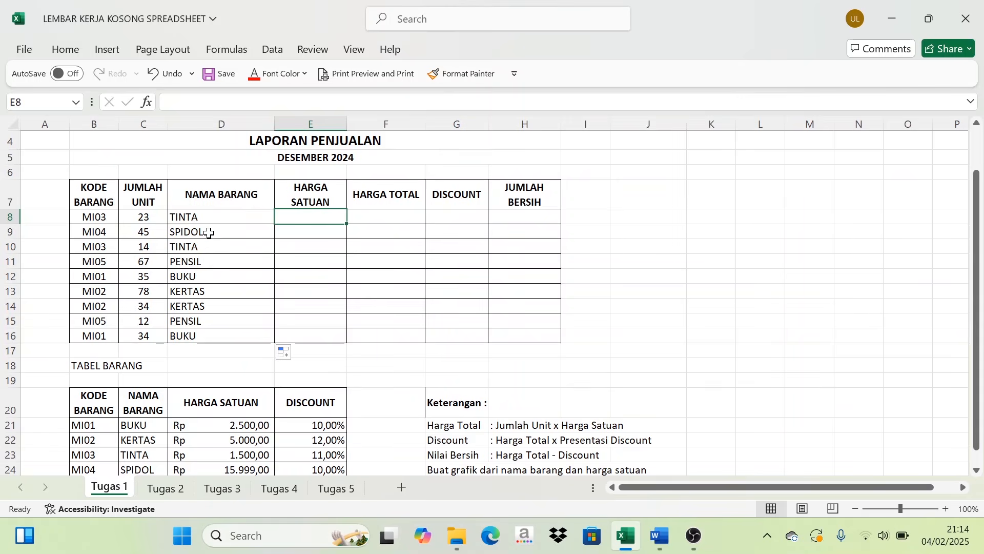
scroll(209, 233, down, 1)
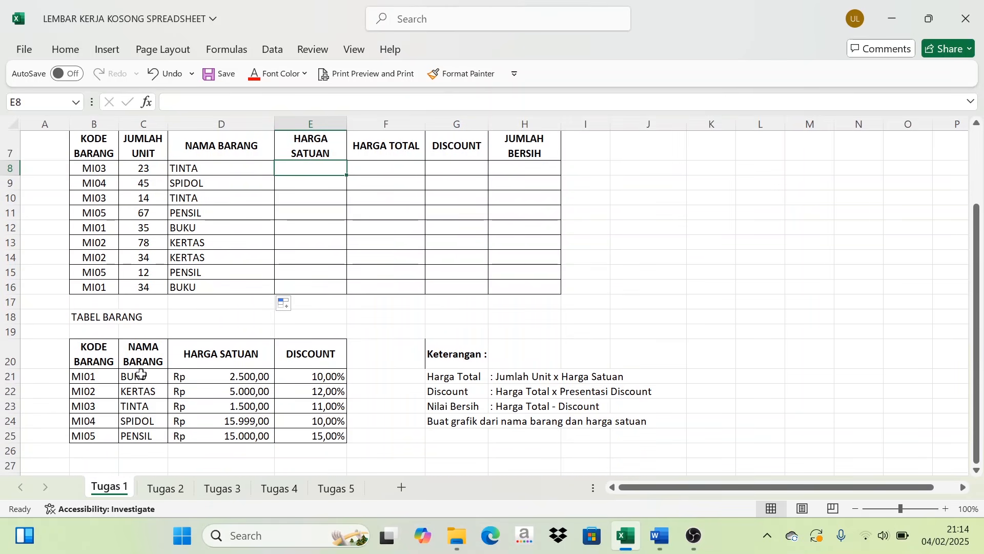
drag(141, 374, 142, 421)
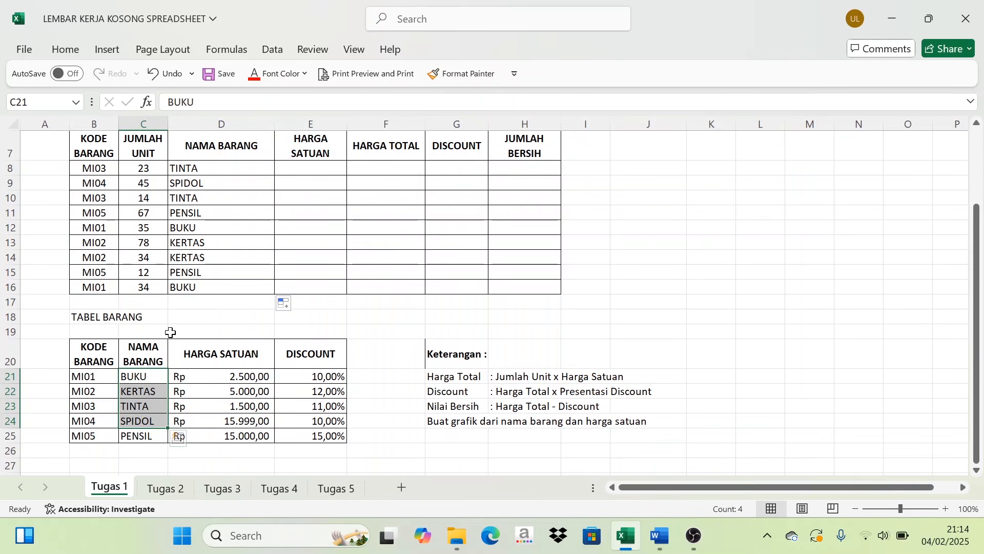
drag(224, 375, 214, 436)
scroll(241, 354, up, 1)
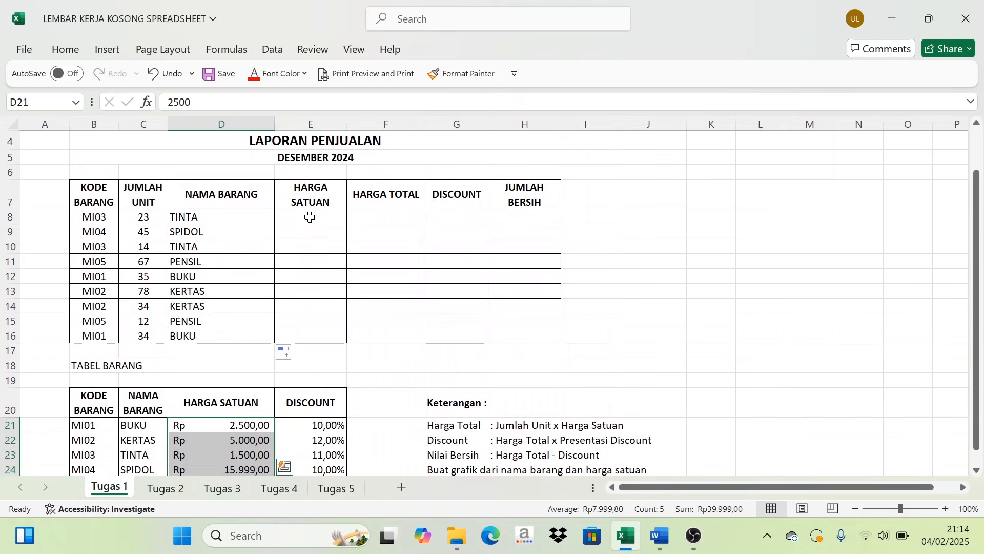
- Enter the formula =VLOOKUP(B8;$B$21:$D$25;3) in E8 to look up the unit price for the code in B8
click(310, 217)
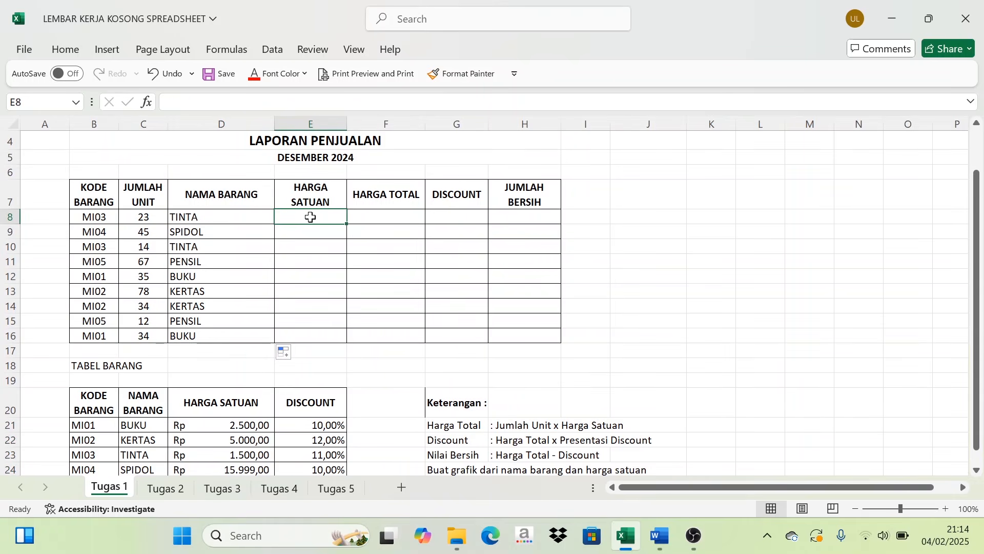
text(=VLOOKU)
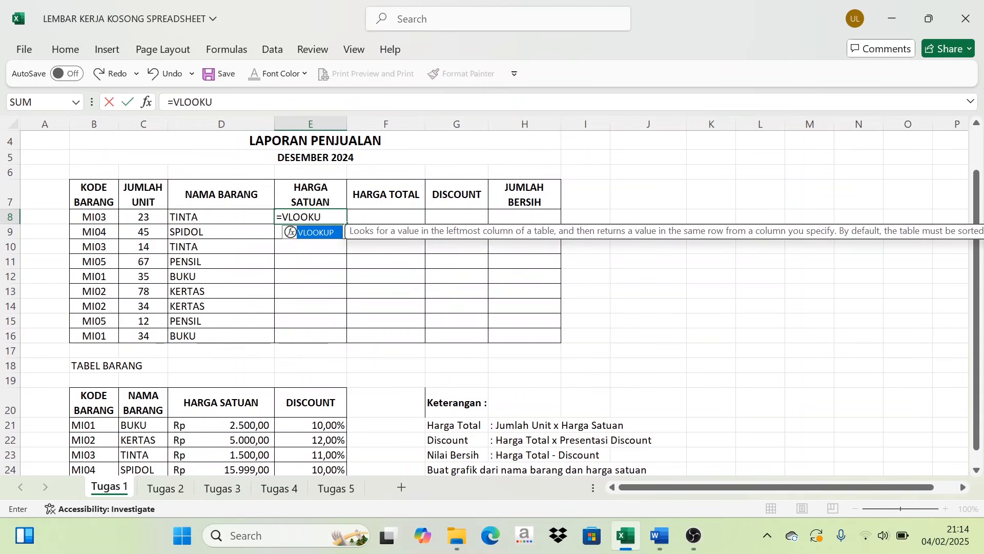
text(P()
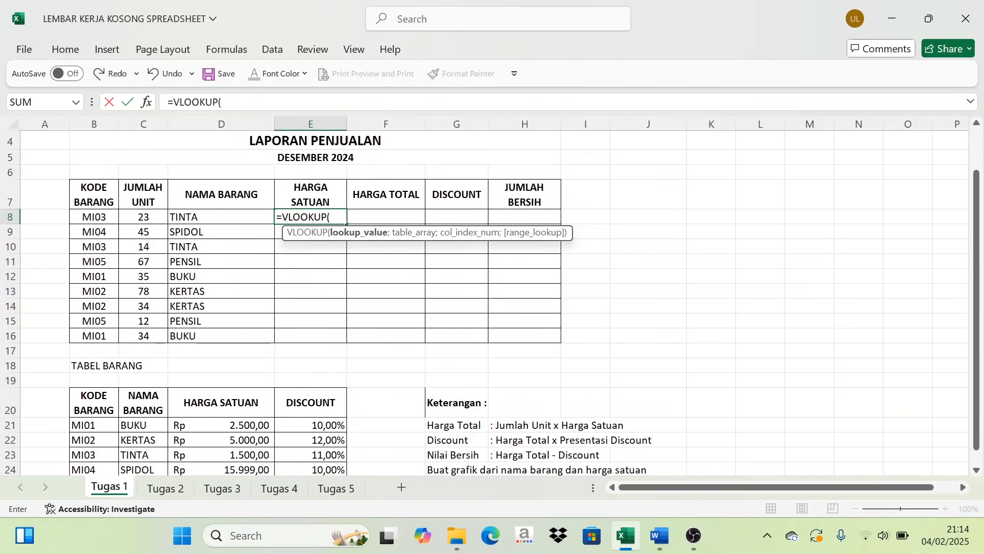
click(97, 219)
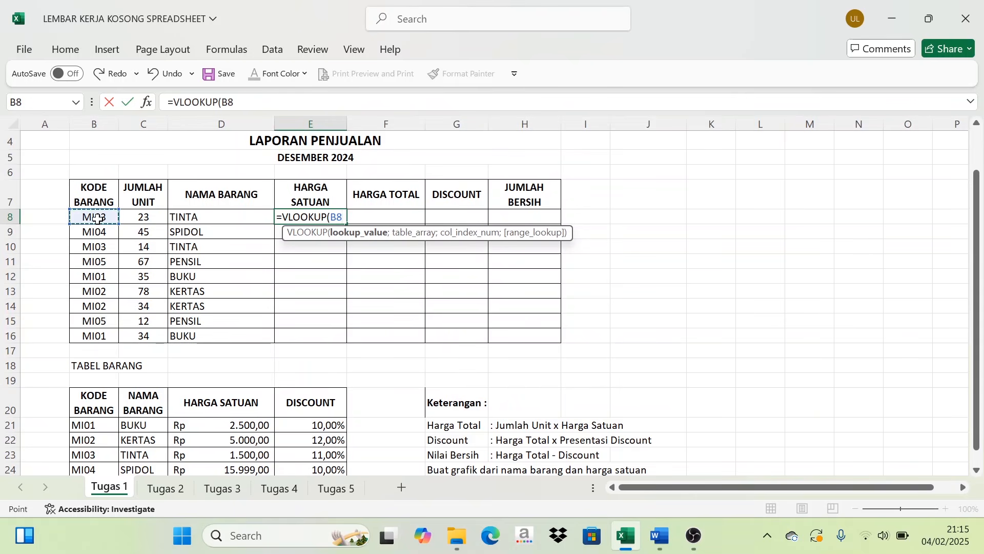
text(;)
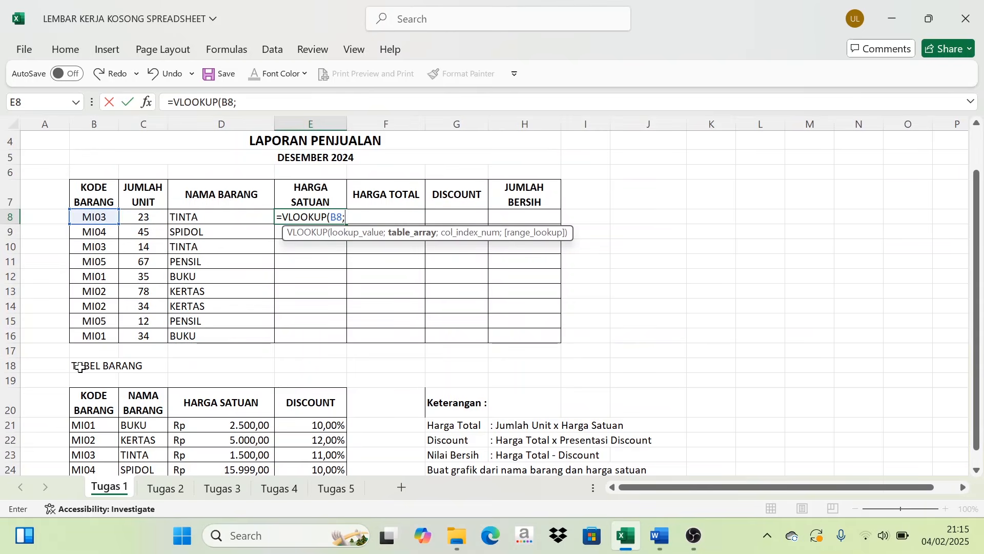
scroll(82, 379, down, 1)
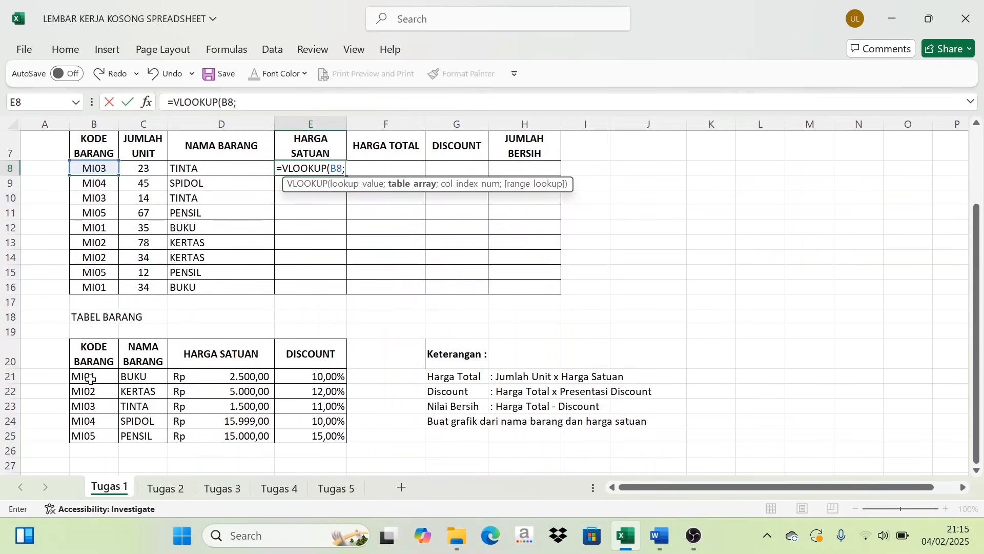
drag(88, 377, 256, 436)
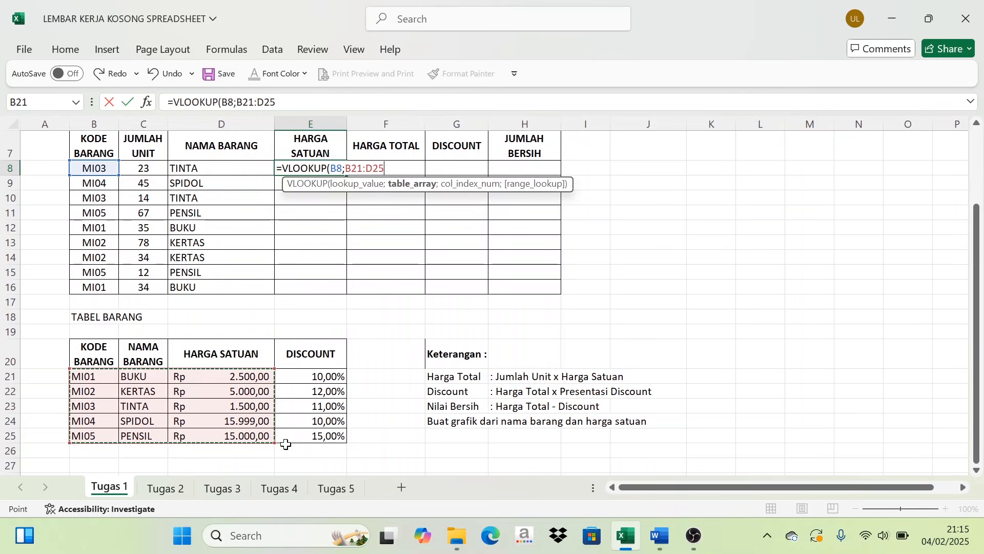
key(F4)
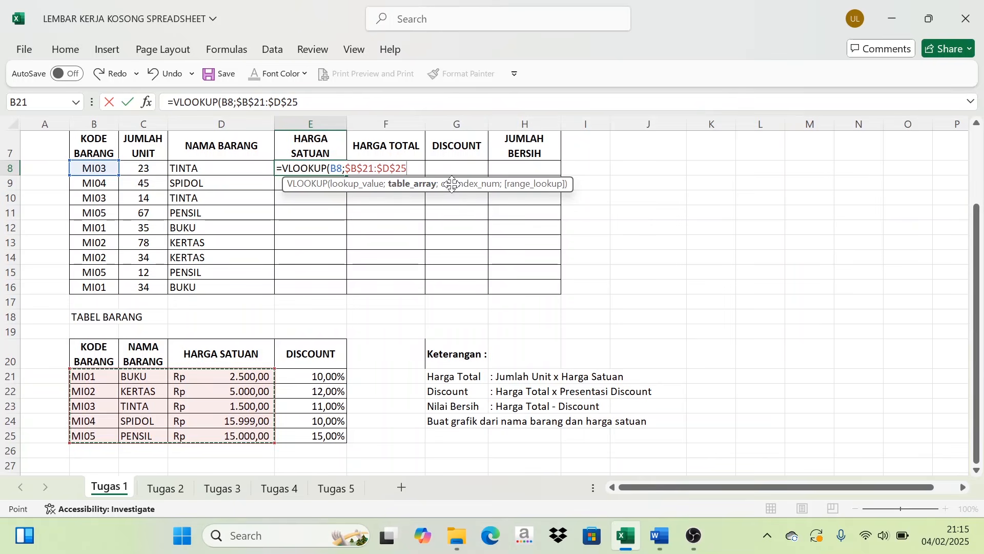
text(;)
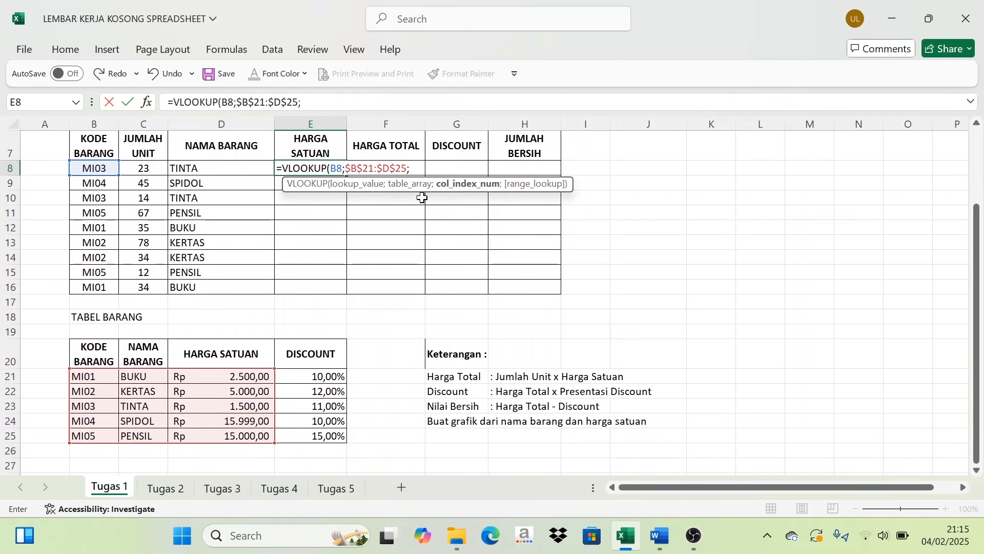
text(3))
key(Return)
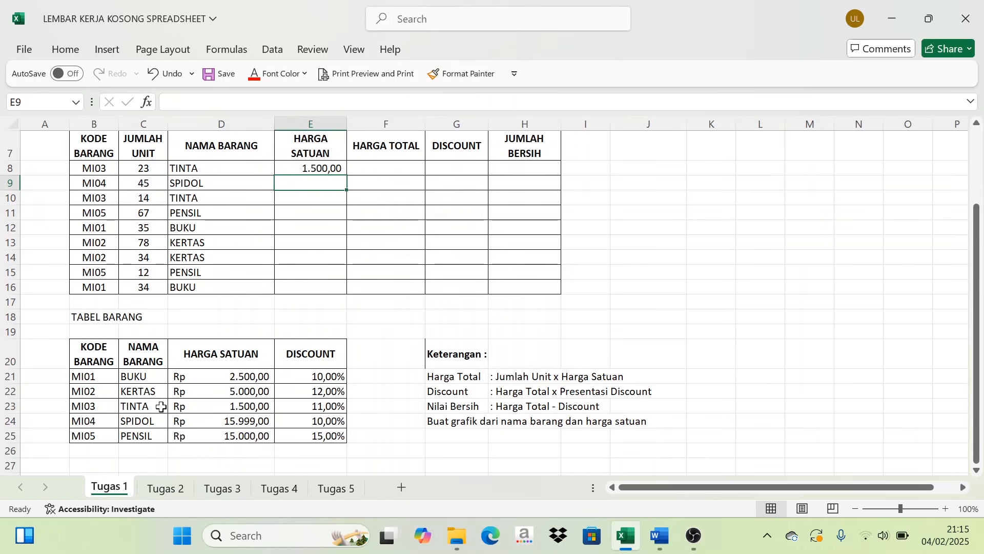
- Fill the E8 lookup formula down through E16 to complete the HARGA SATUAN column, and check the MI05 entry in row 15
click(308, 171)
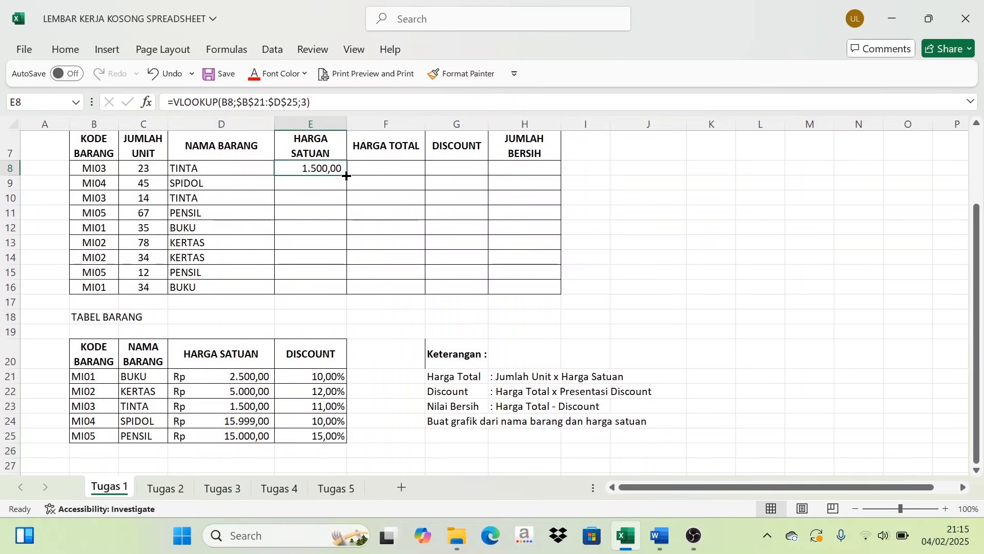
drag(346, 175, 351, 293)
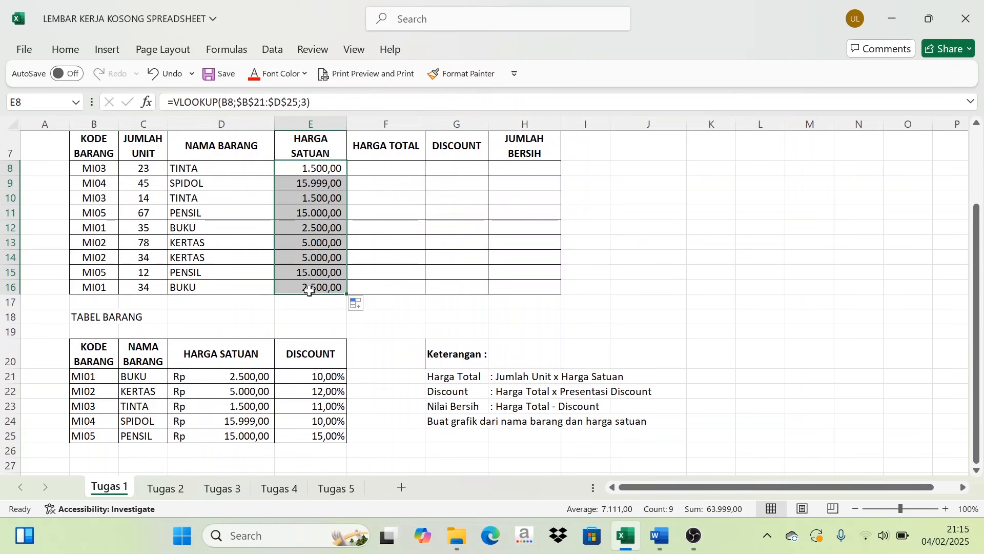
click(320, 271)
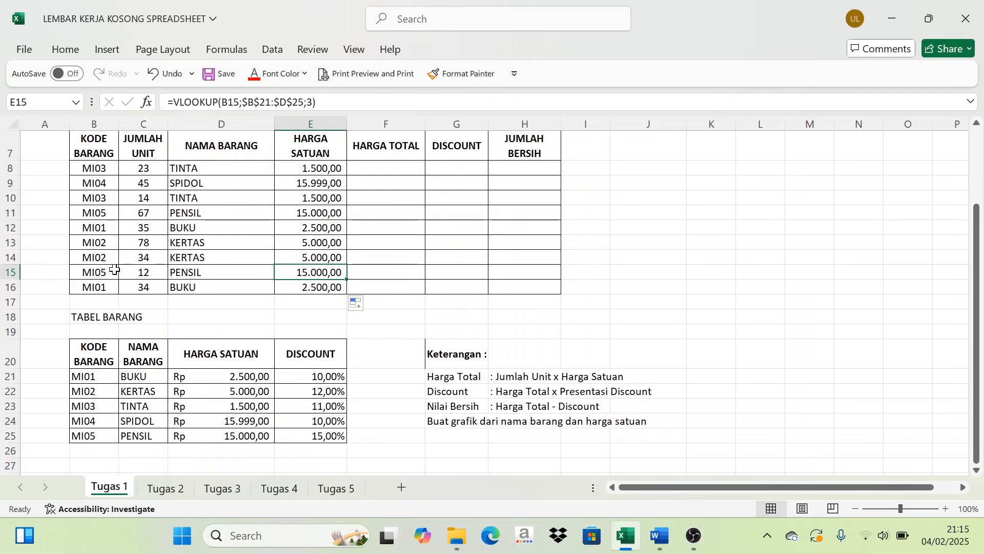
drag(114, 270, 318, 272)
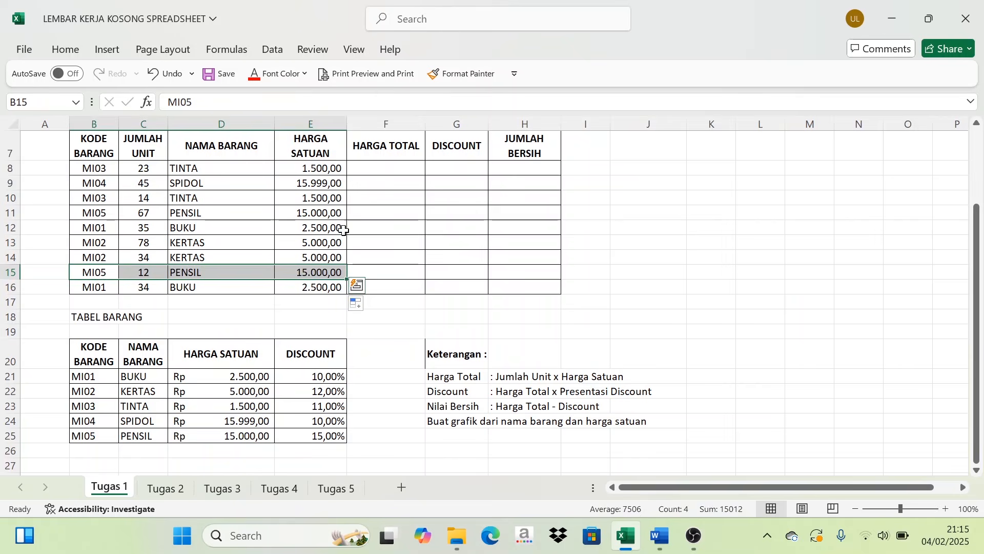
- Examine the Harga Total rule under Keterangan and its source cells, the unit quantity in C8 and the unit price in E8
click(372, 189)
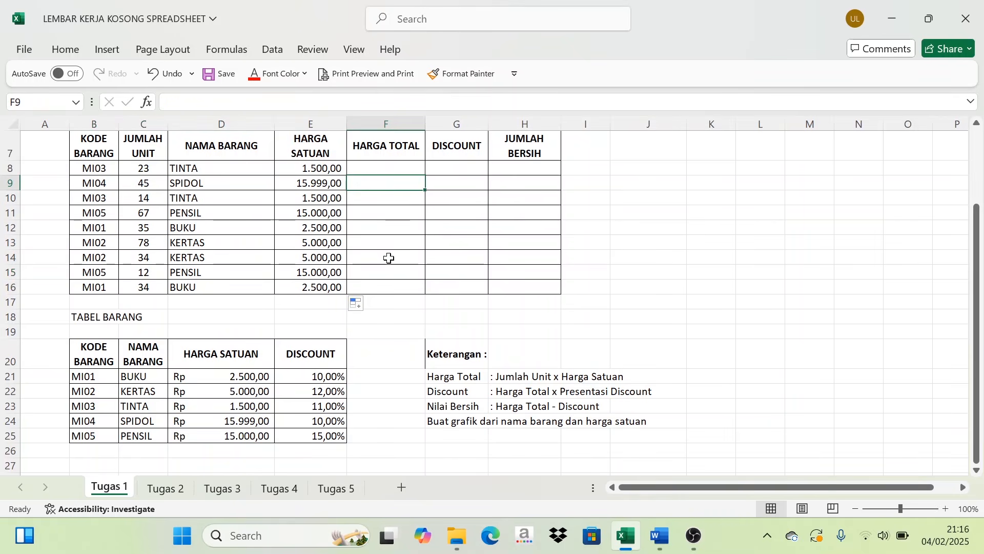
scroll(385, 249, up, 2)
scroll(383, 218, down, 2)
click(463, 380)
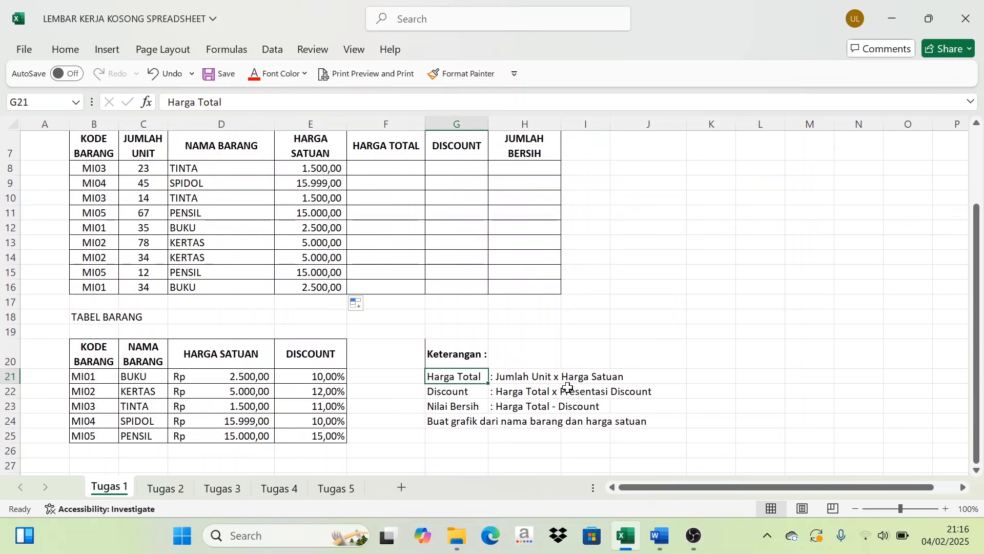
scroll(315, 294, up, 1)
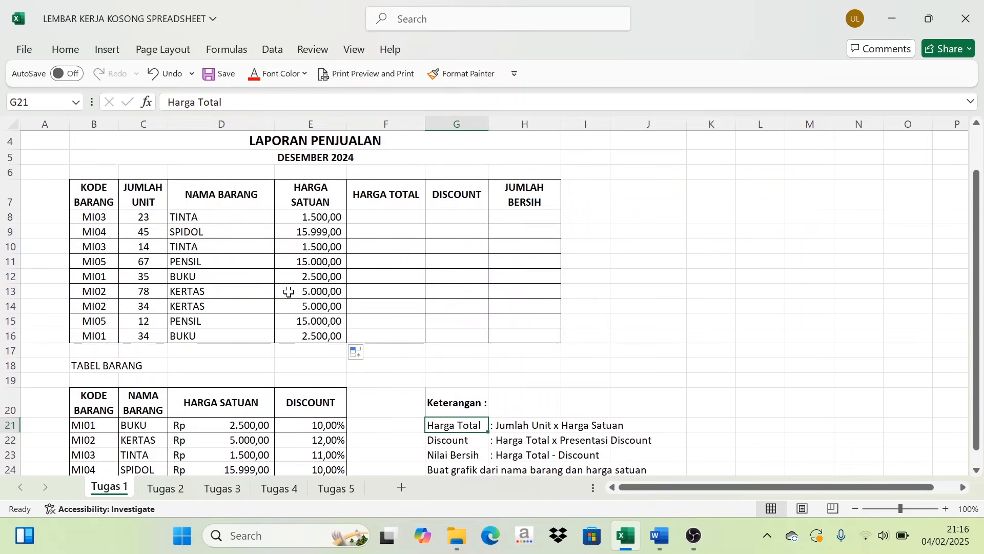
click(141, 221)
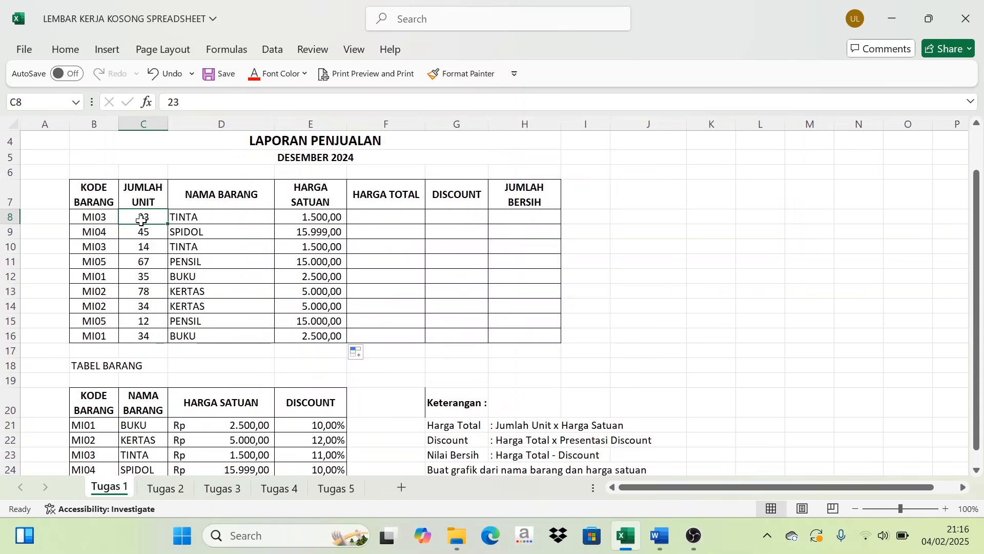
click(315, 215)
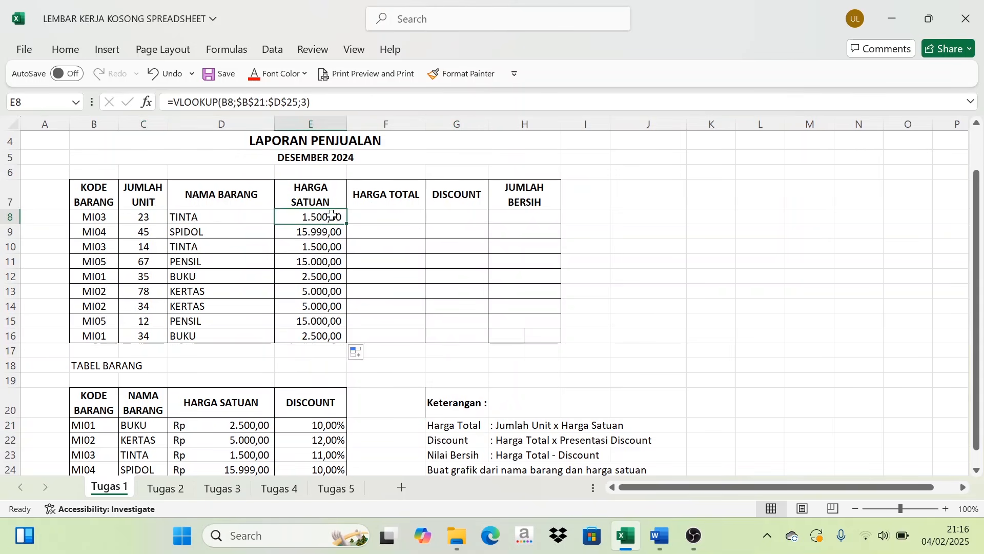
- Enter the formula =C8*E8 in F8 and fill it down through F16 to complete the HARGA TOTAL column
click(384, 219)
text(=)
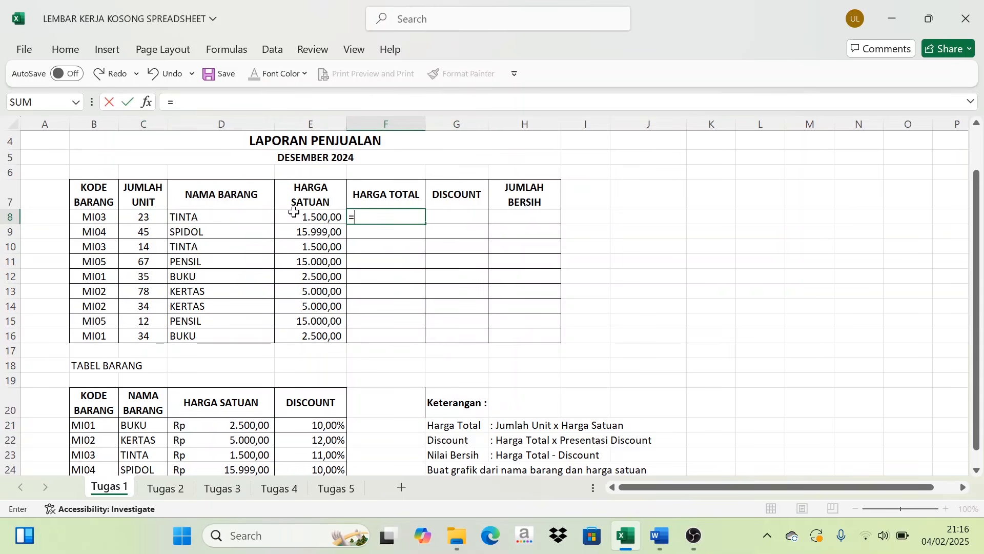
click(143, 217)
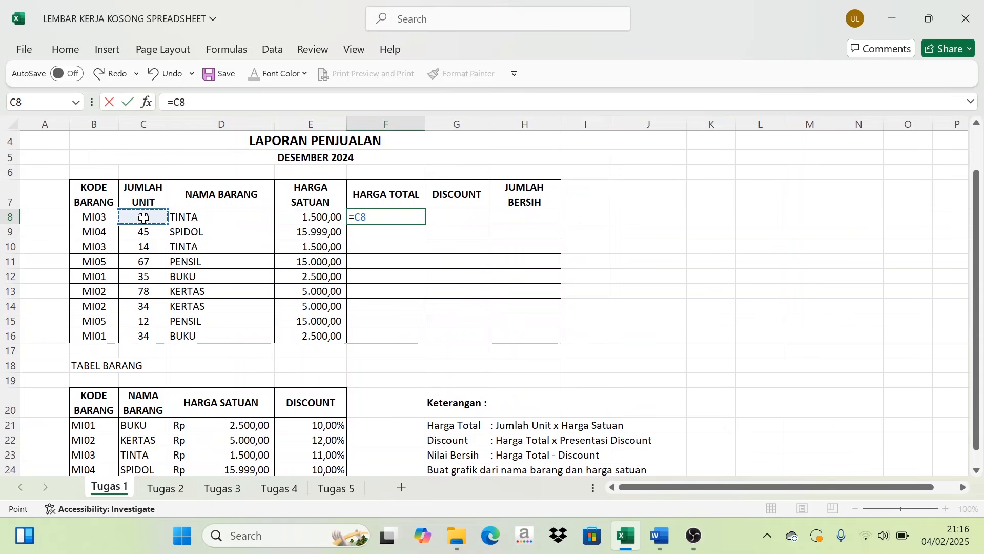
text(*)
click(322, 218)
key(Return)
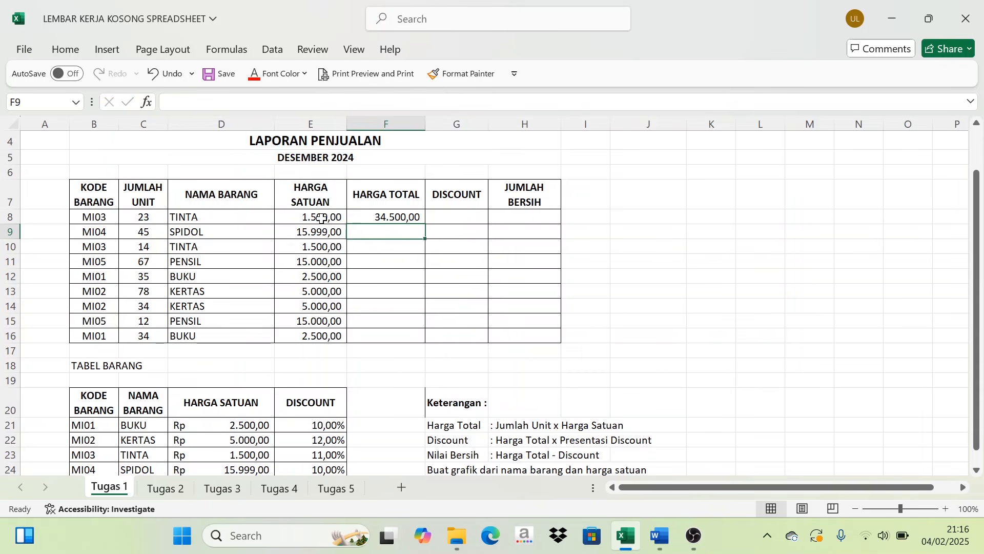
click(395, 217)
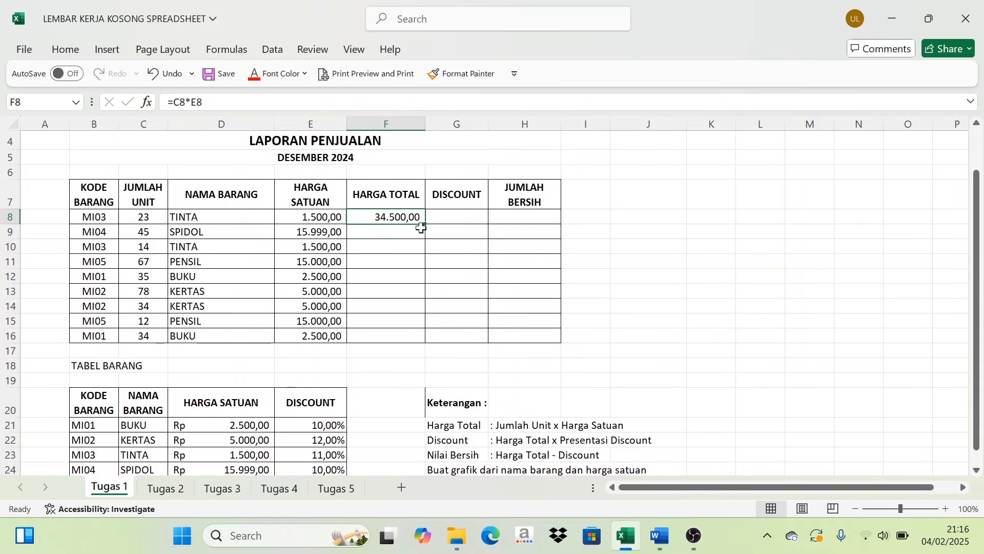
drag(427, 225, 421, 331)
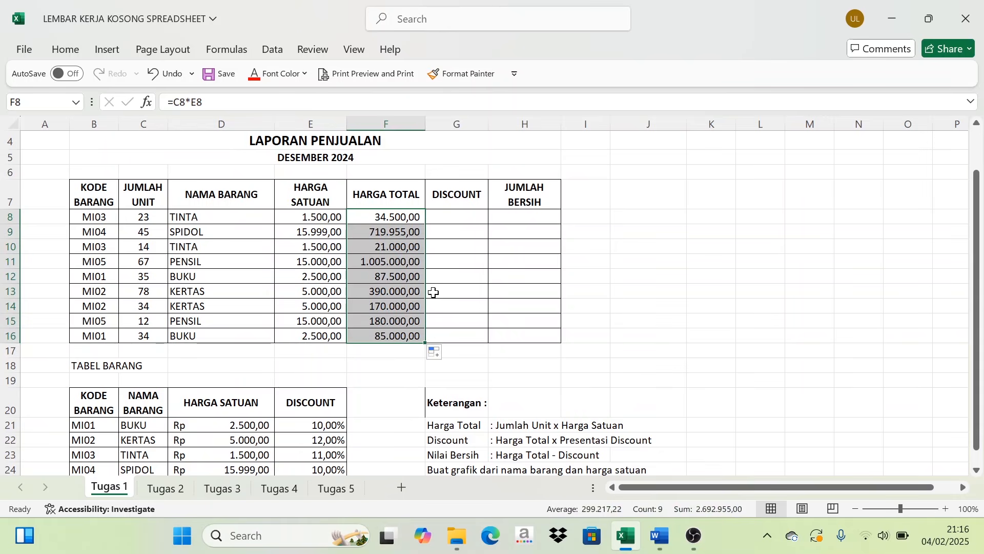
- Review the Discount rule under Keterangan and compare the item code in B8 with the codes in TABEL BARANG
click(462, 217)
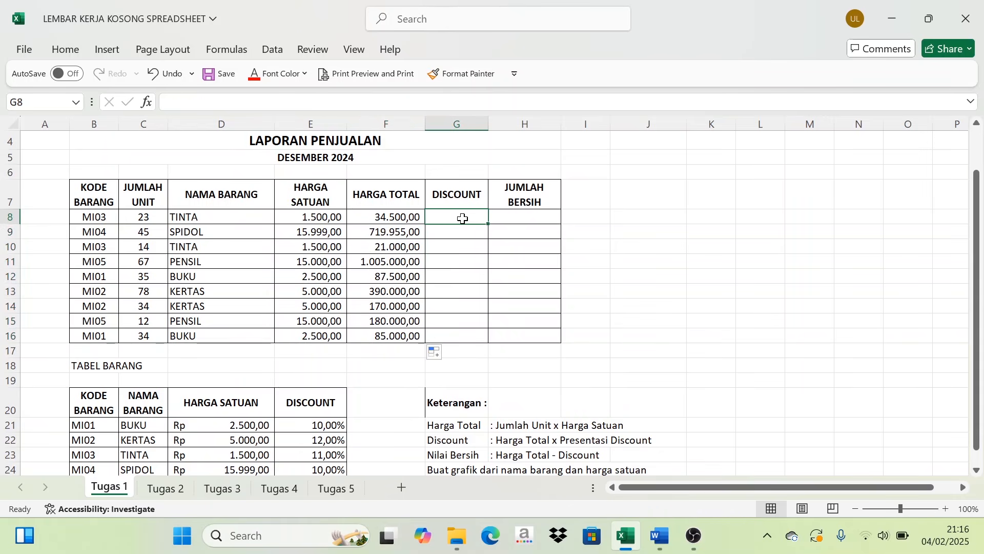
scroll(424, 285, down, 1)
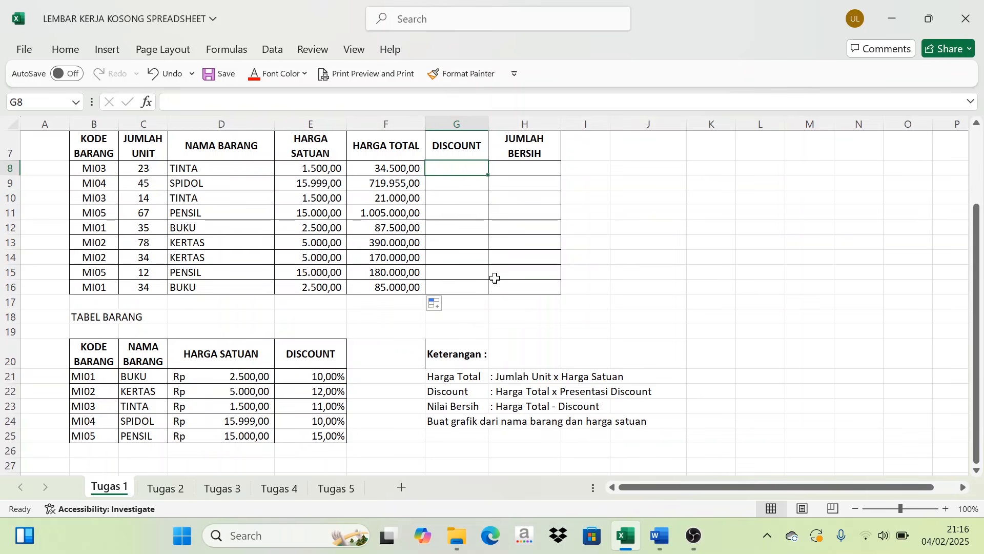
scroll(495, 276, up, 1)
scroll(496, 277, up, 1)
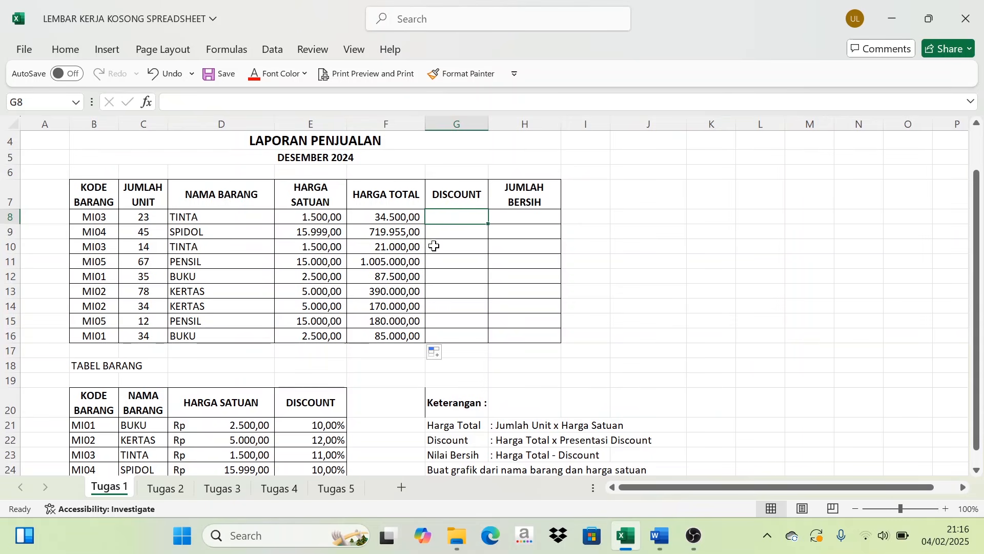
click(88, 215)
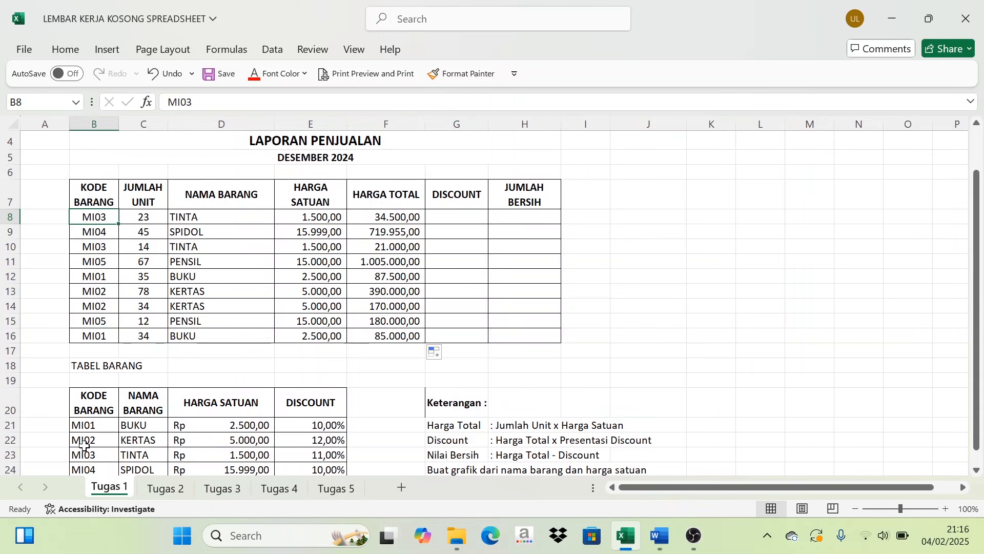
click(82, 427)
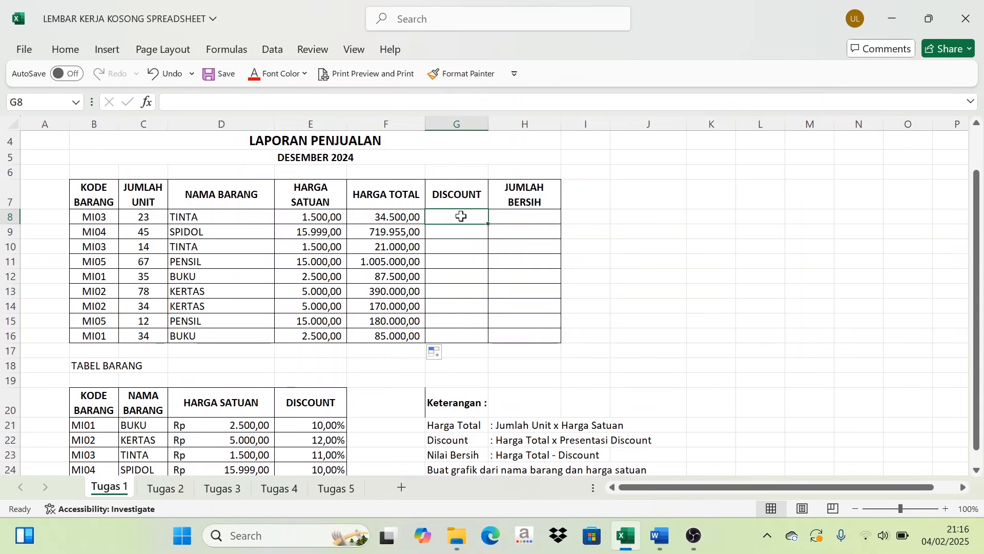
- Enter the formula =VLOOKUP(B8;$B$21:$E$25;4)*F8 in G8 to calculate the discount amount for the first sales row
text(=V)
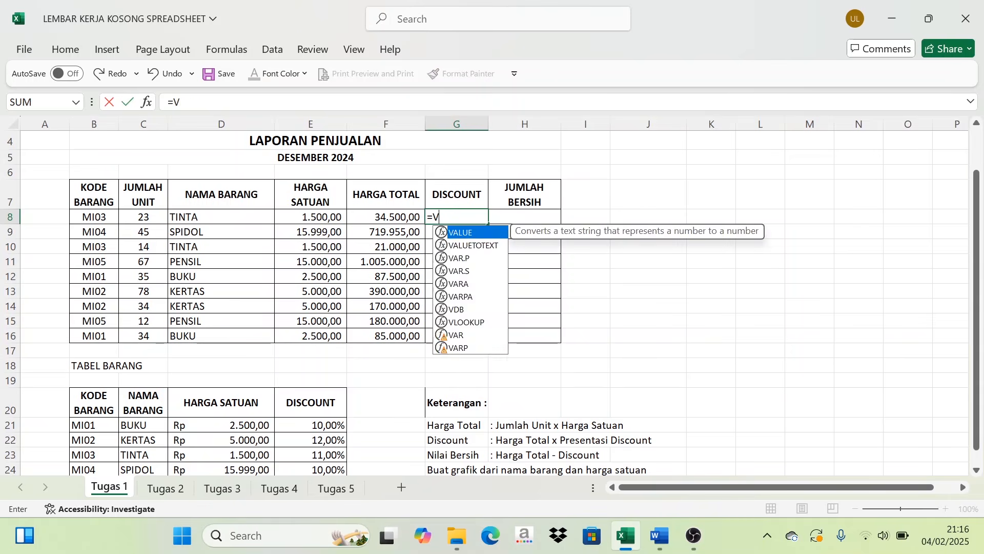
text(LOOKUP)
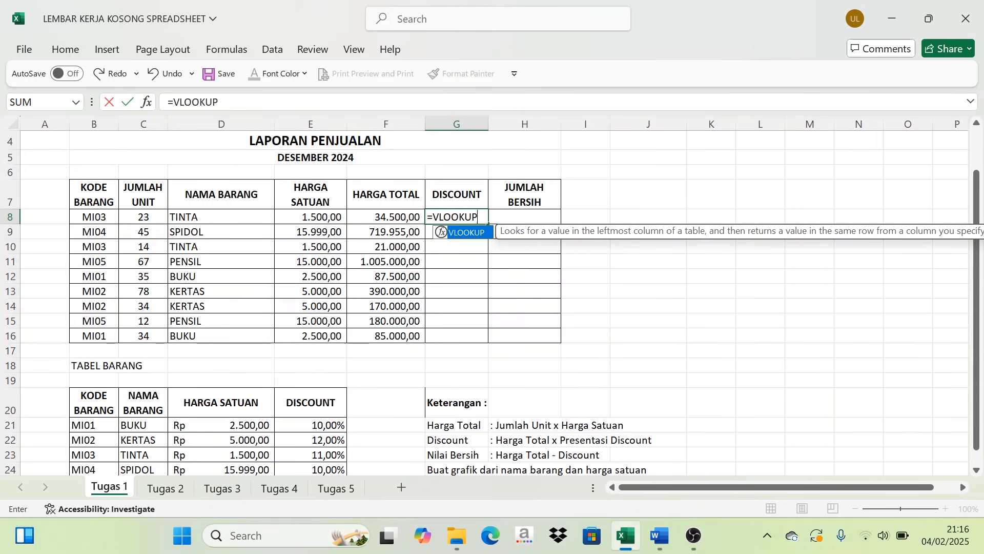
text(()
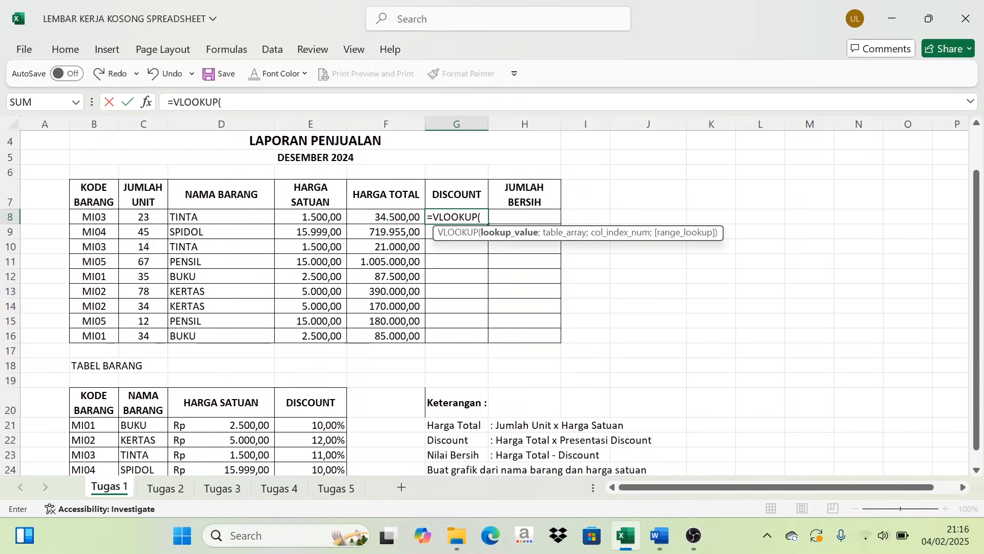
click(92, 217)
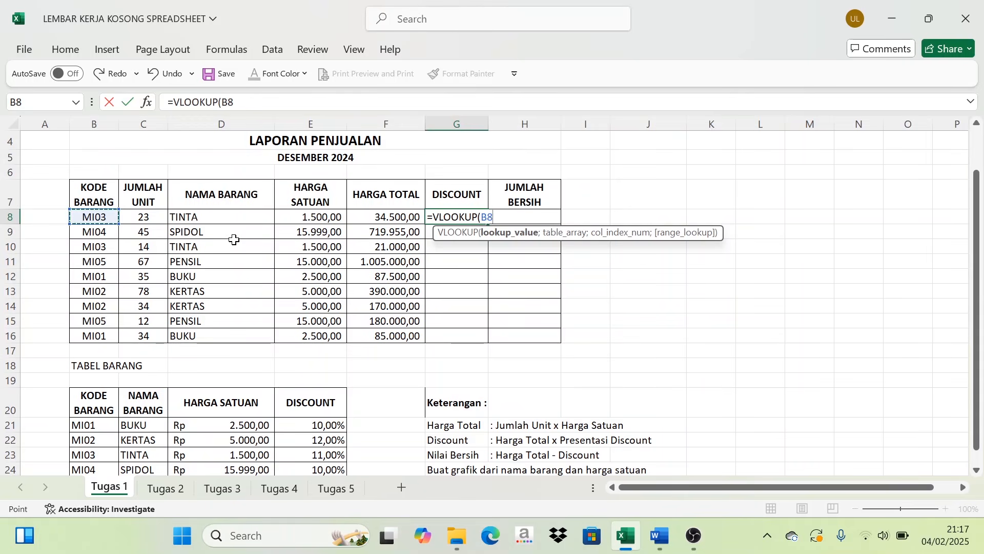
text(;)
scroll(202, 354, down, 1)
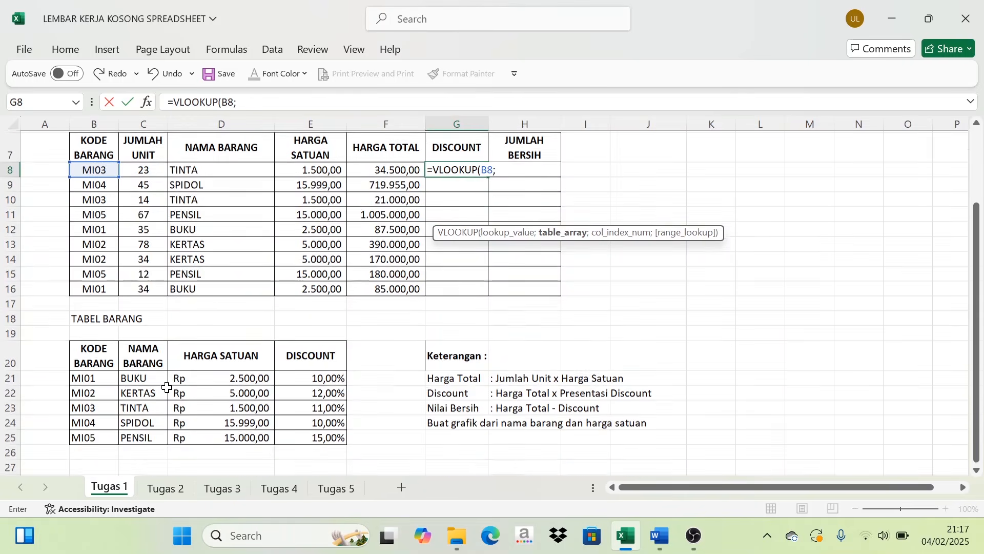
click(90, 377)
drag(90, 377, 312, 436)
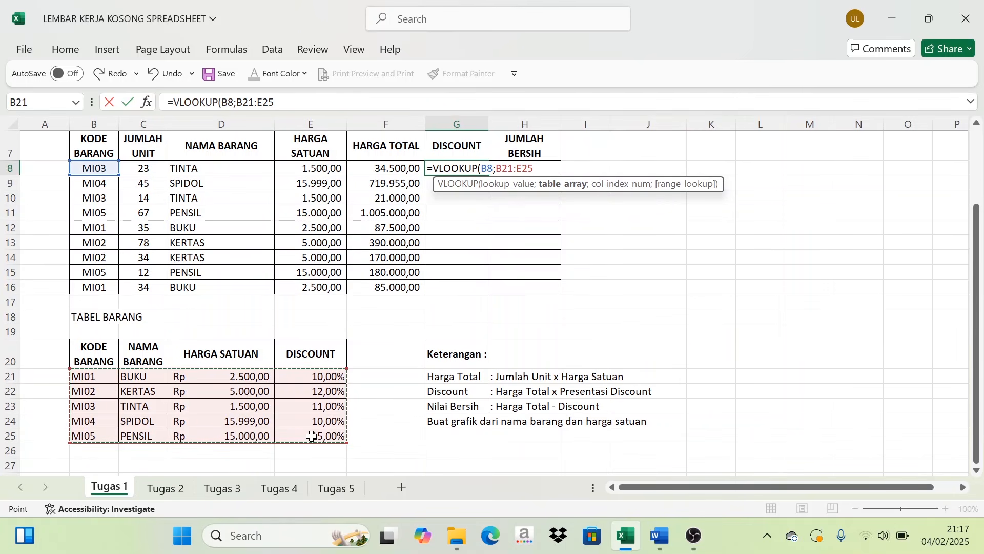
key(F4)
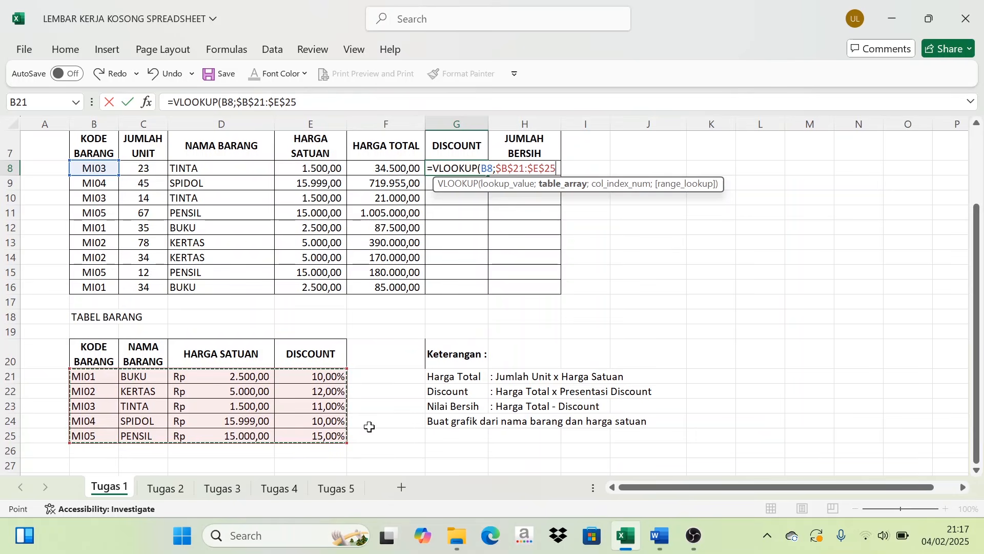
text(;4)
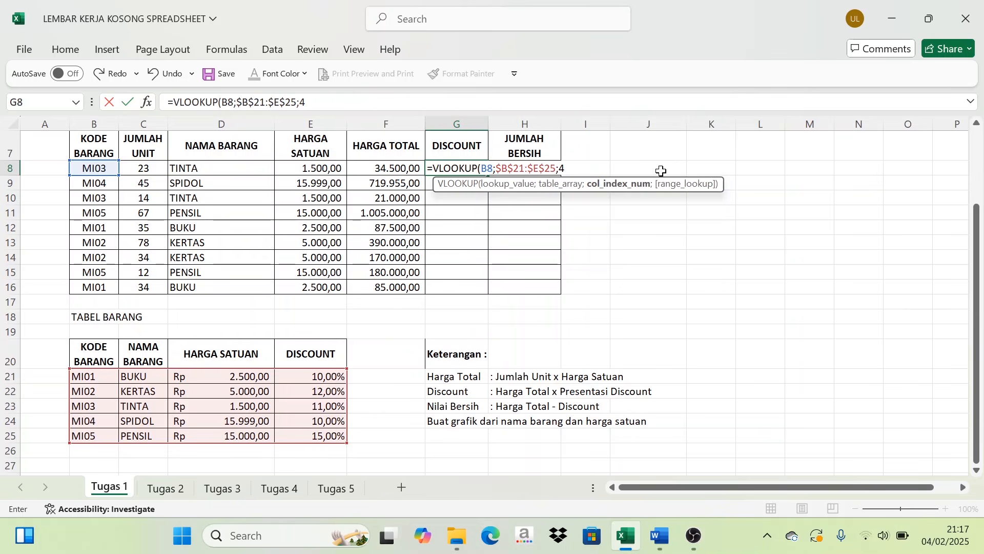
text()*)
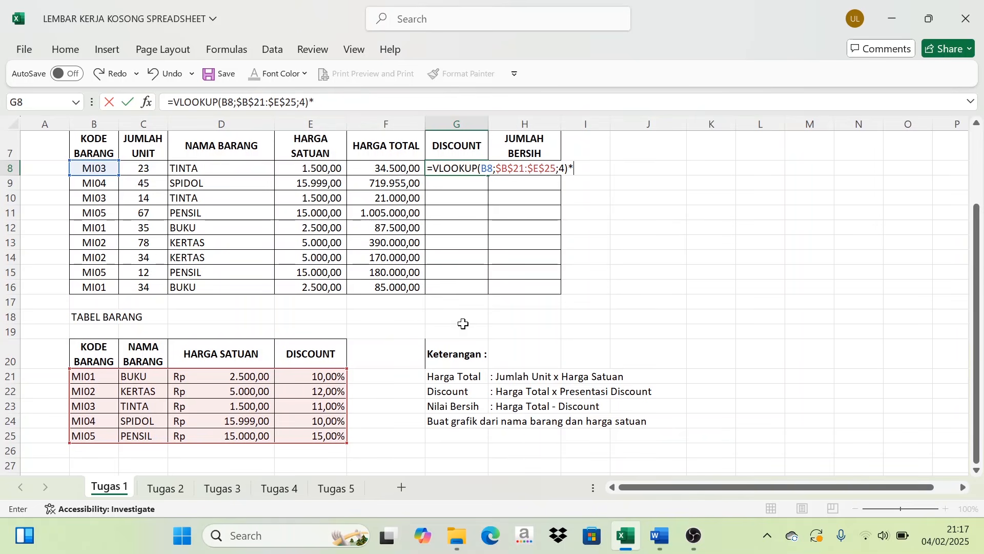
click(378, 170)
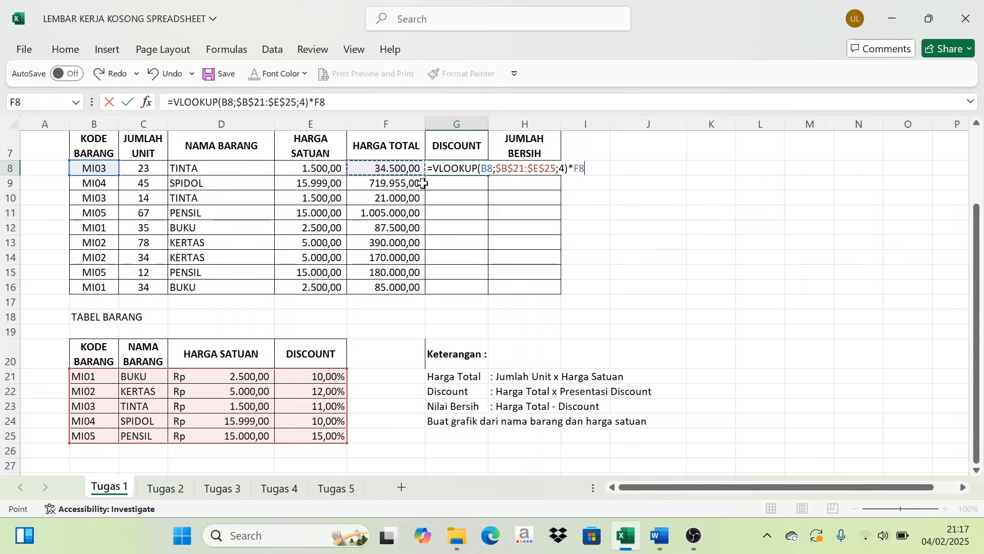
key(Return)
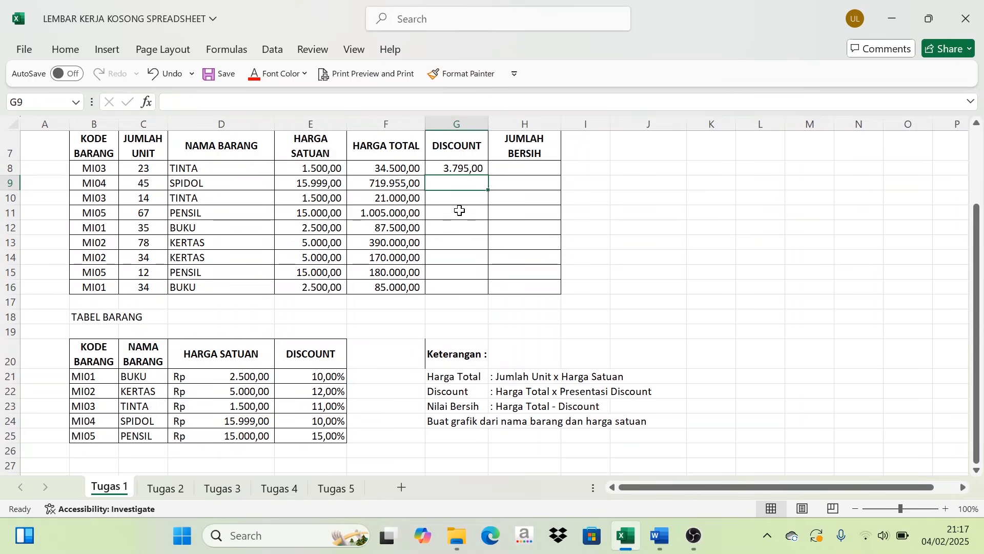
- Fill the G8 discount formula down through G16 to complete the DISCOUNT column
click(466, 166)
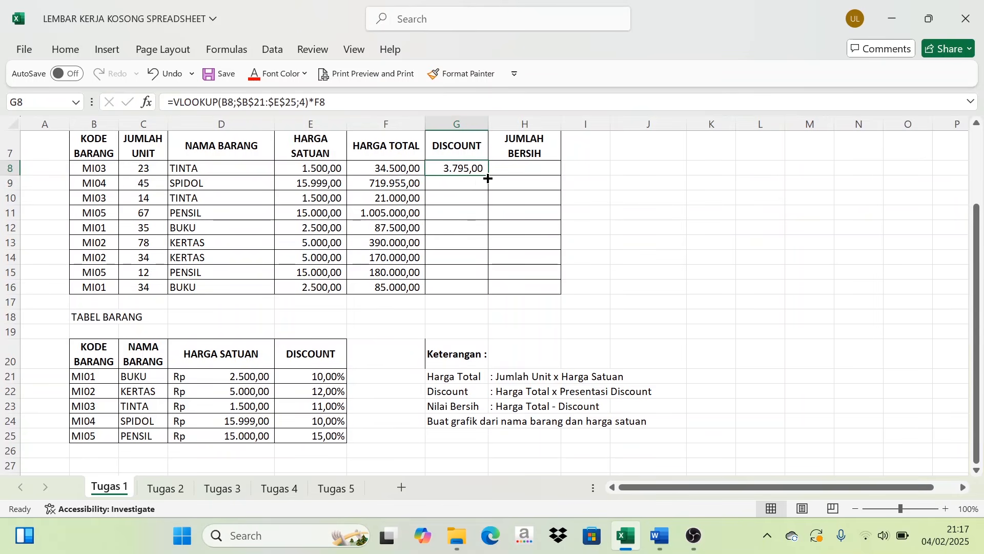
drag(487, 175, 493, 296)
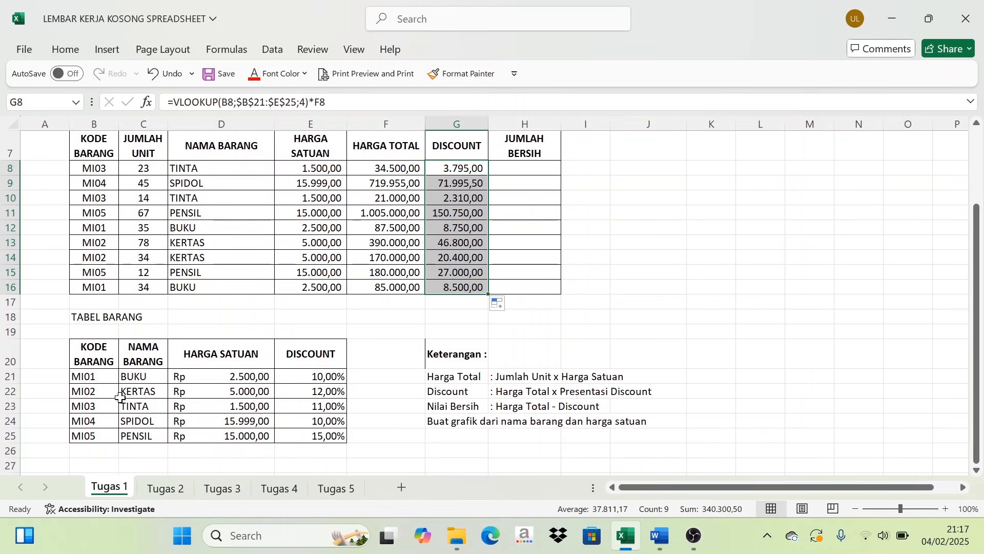
- Enter a check formula =F8*E23 in the empty cell J8 to calculate the first row's discount directly
click(328, 408)
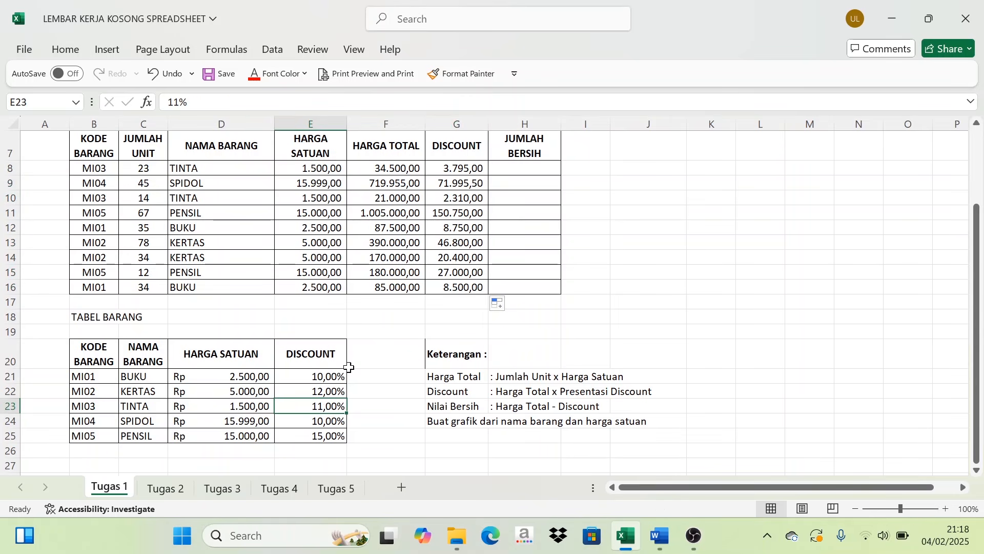
double_click(649, 171)
text(=)
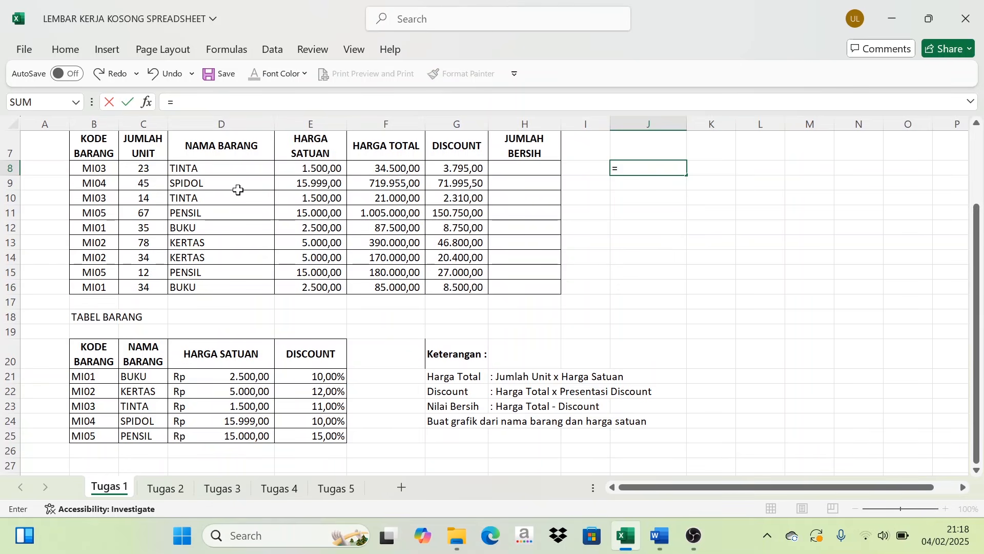
click(396, 171)
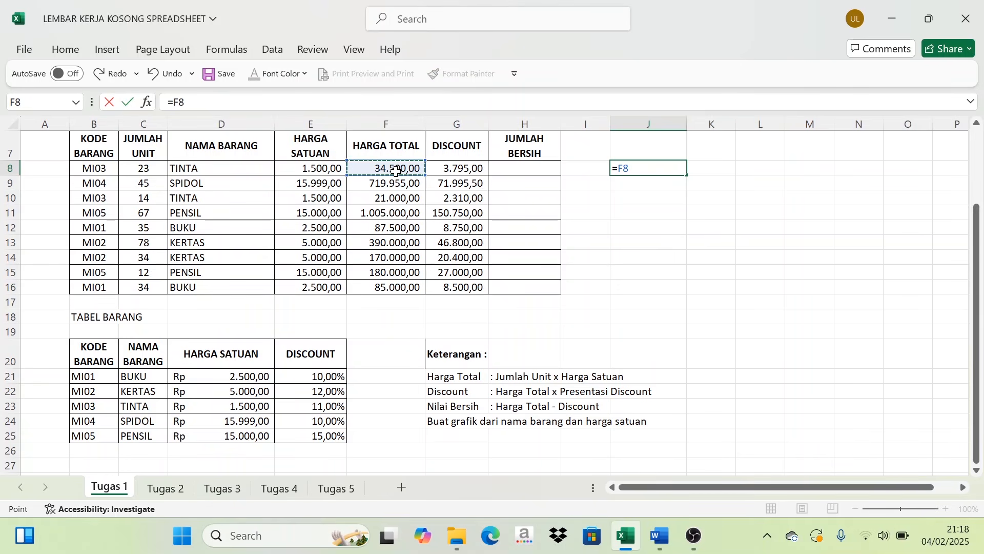
text(*)
click(322, 408)
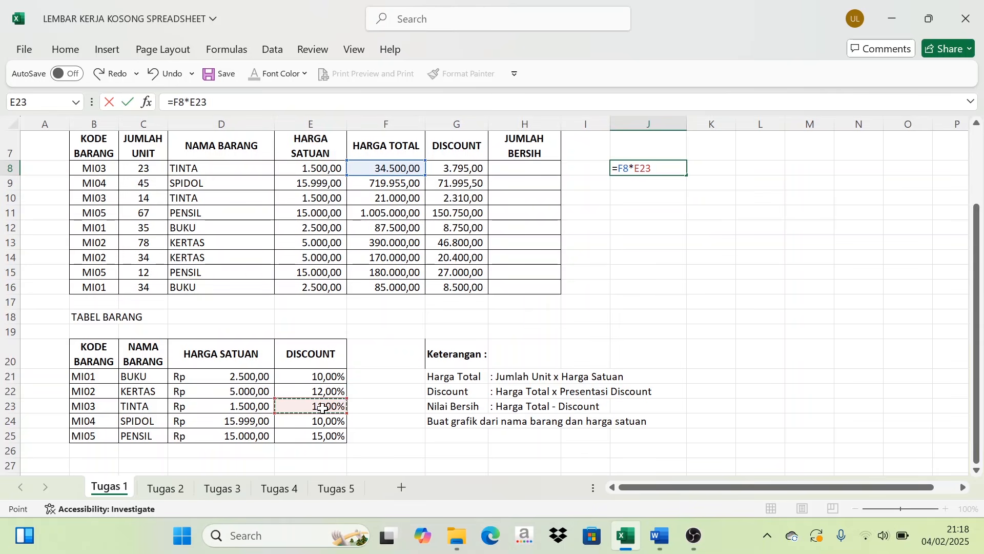
key(Return)
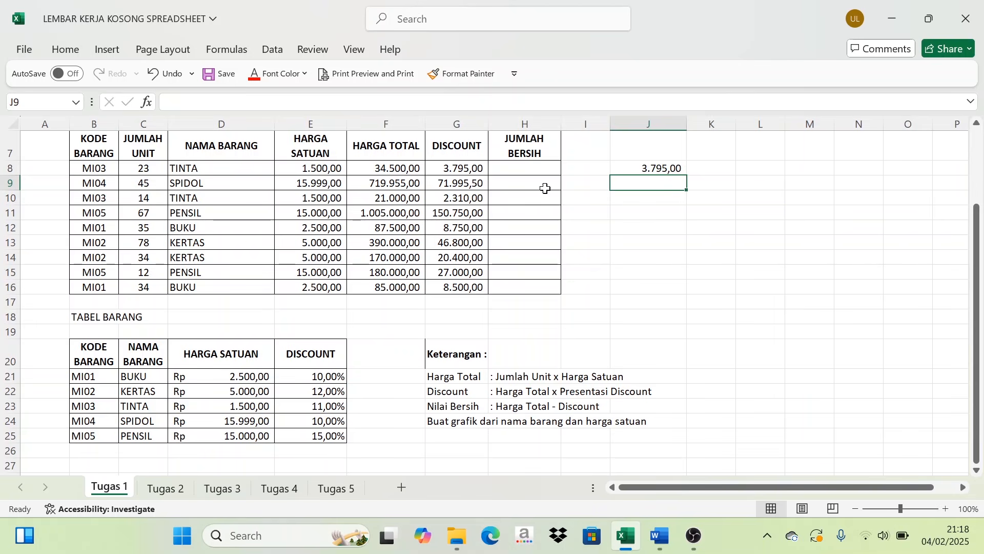
- Compare the check result in J8 with the discount in G8 and clear J8
click(466, 172)
click(641, 172)
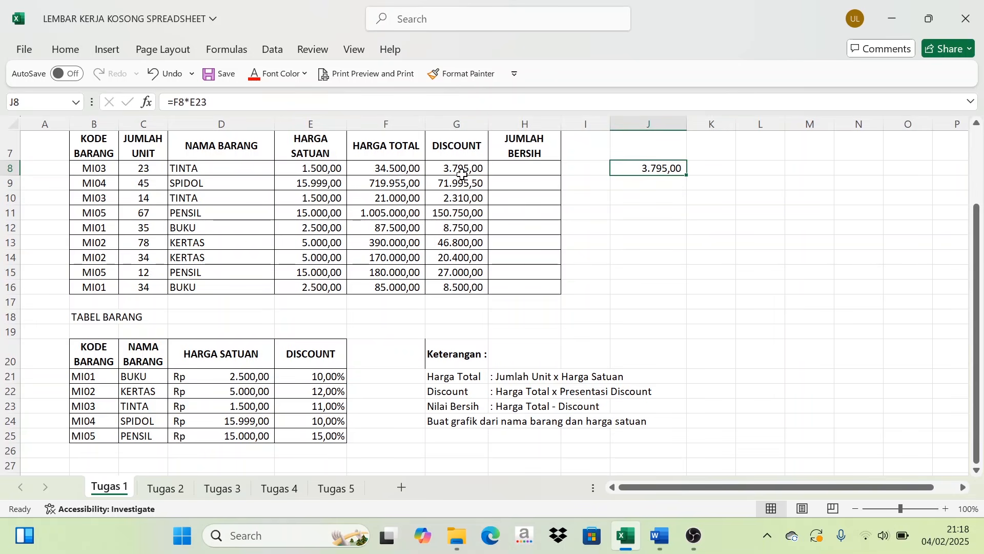
key(Delete)
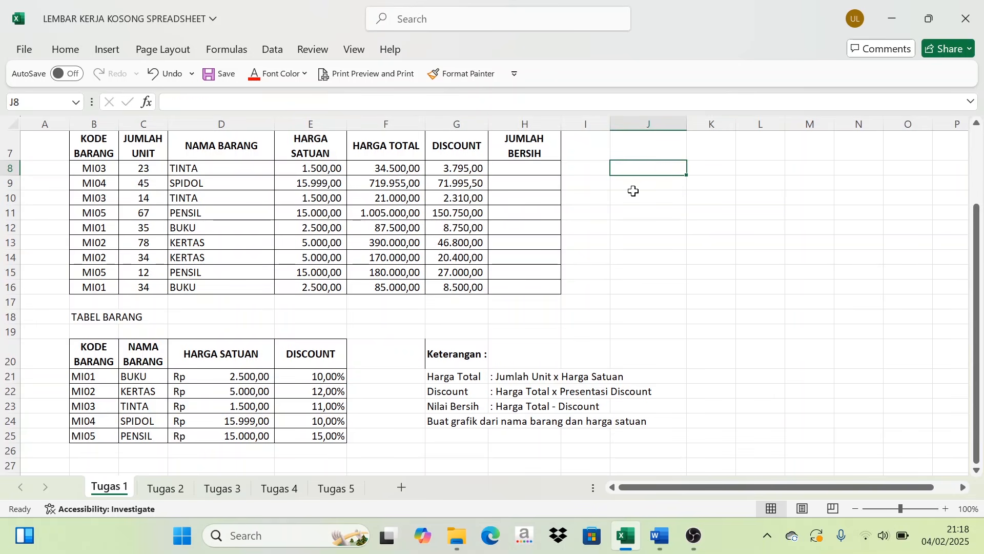
- Review the Nilai Bersih rule under Keterangan and enter the formula =F8-G8 in H8 for the first sales row
scroll(466, 205, up, 1)
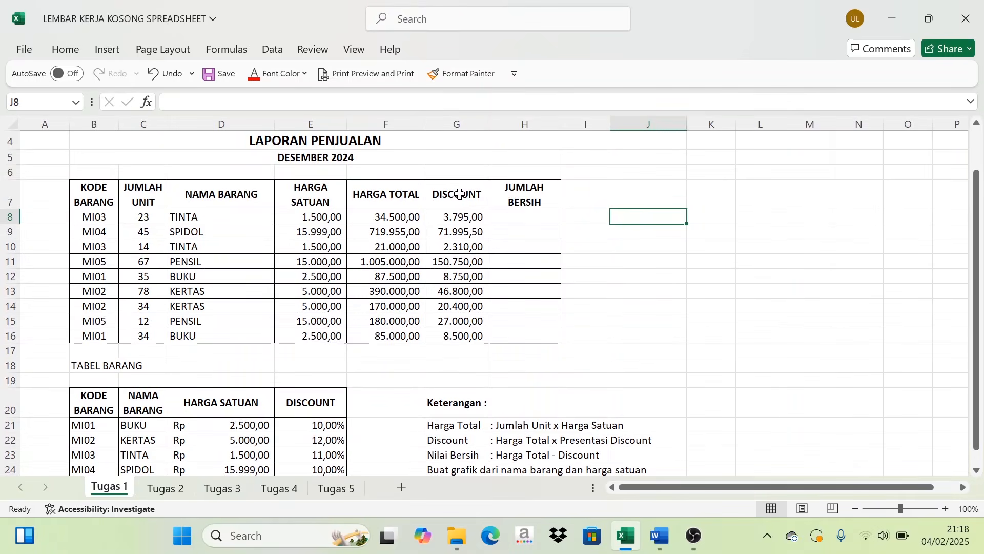
scroll(500, 198, down, 1)
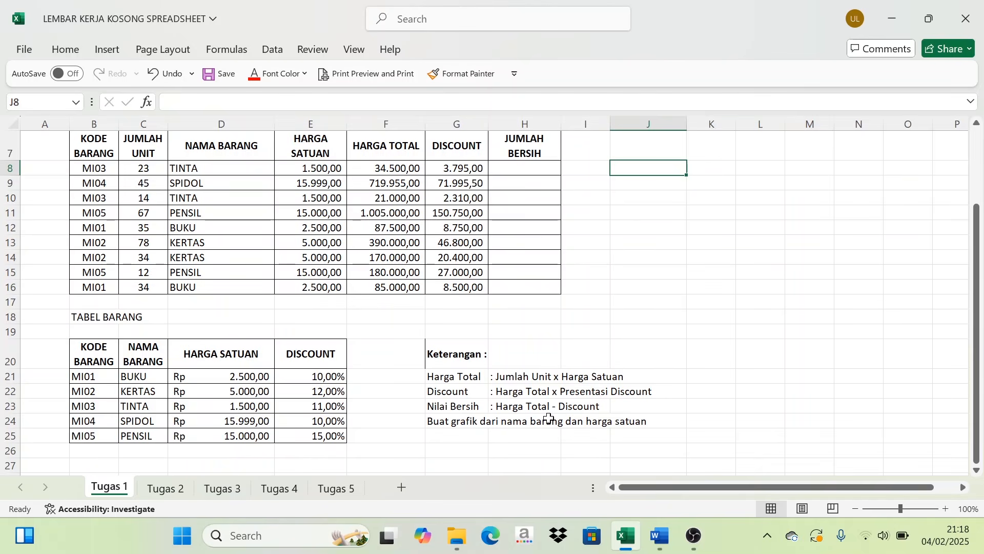
scroll(427, 207, up, 1)
click(385, 217)
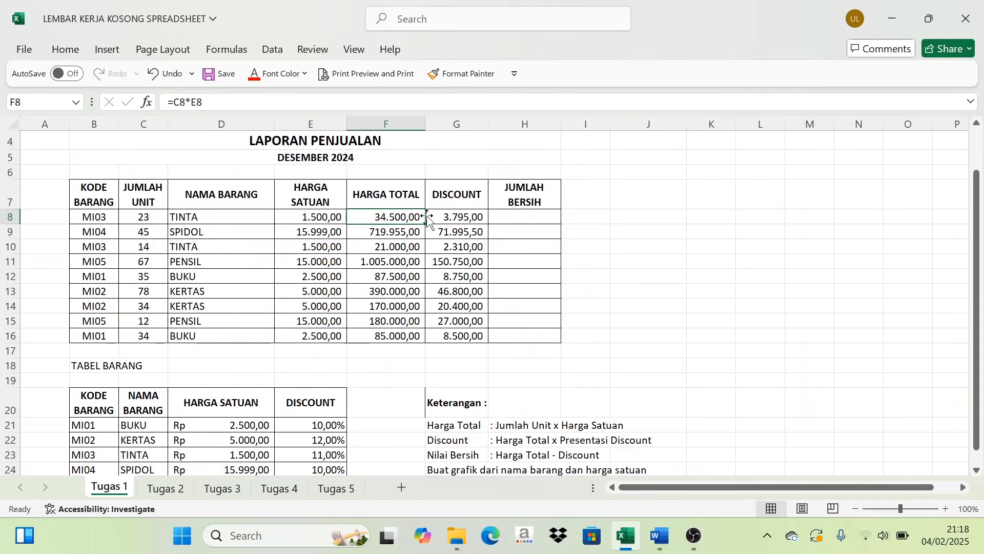
click(450, 215)
click(522, 218)
text(=)
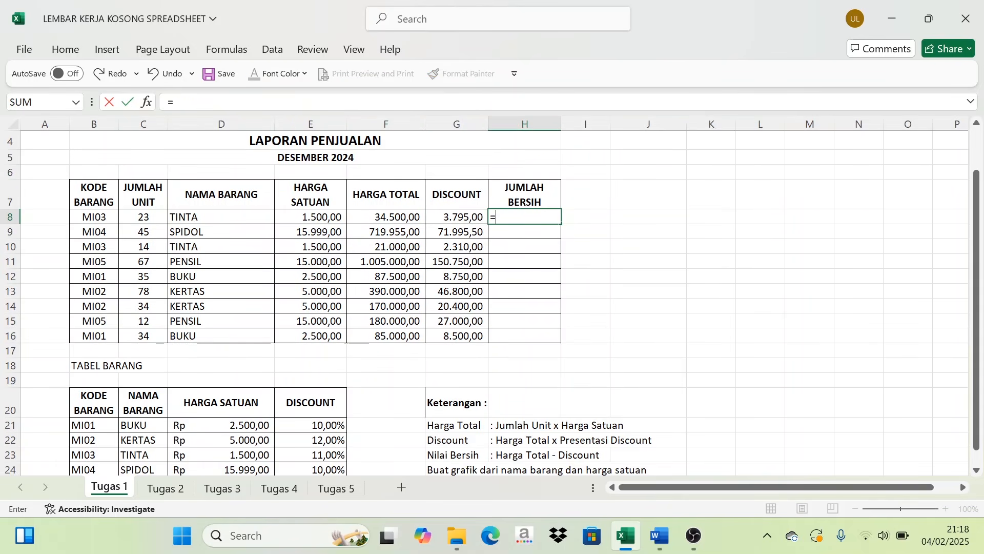
click(395, 215)
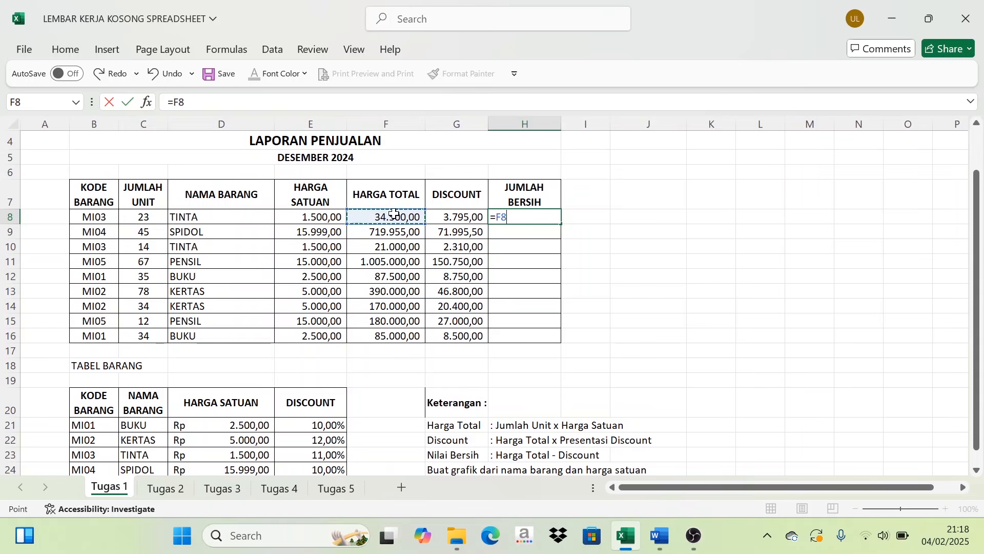
text(-)
click(461, 217)
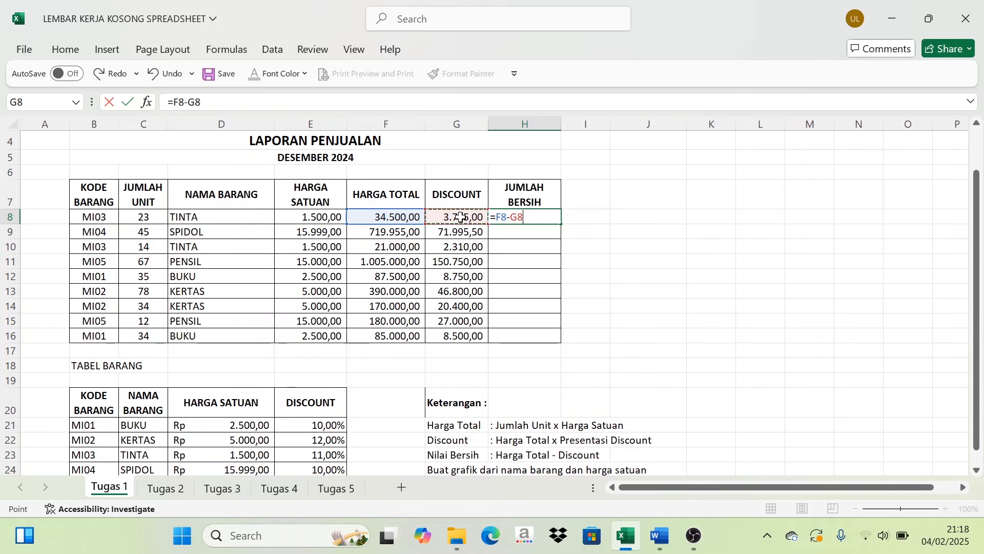
key(Return)
- Fill the H8 net amount formula down through H16 to complete the JUMLAH BERSIH column
click(543, 220)
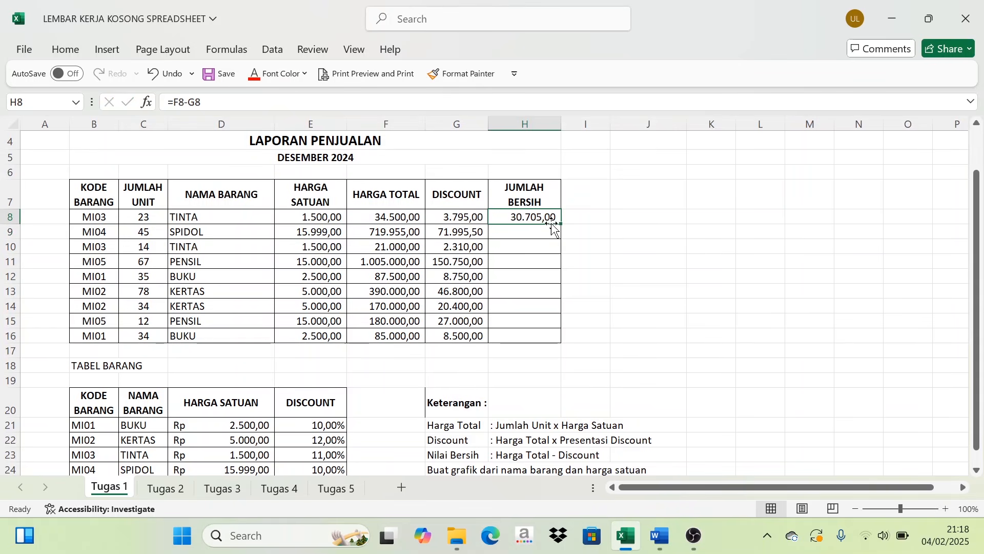
drag(561, 224, 560, 340)
scroll(279, 220, up, 1)
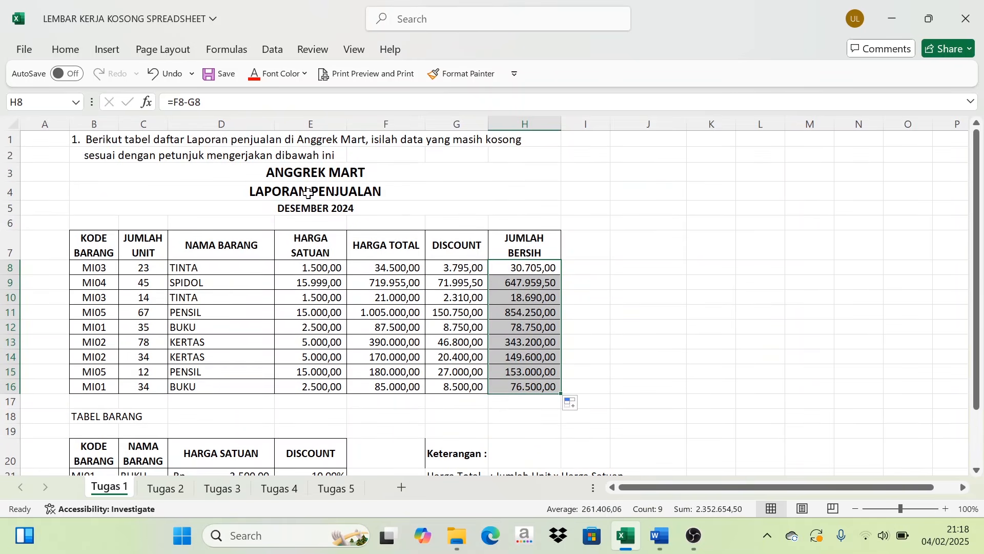
- Insert a Clustered Column chart from the NAMA BARANG and HARGA SATUAN data in D7:E16, as the Keterangan instructions require
scroll(321, 193, down, 4)
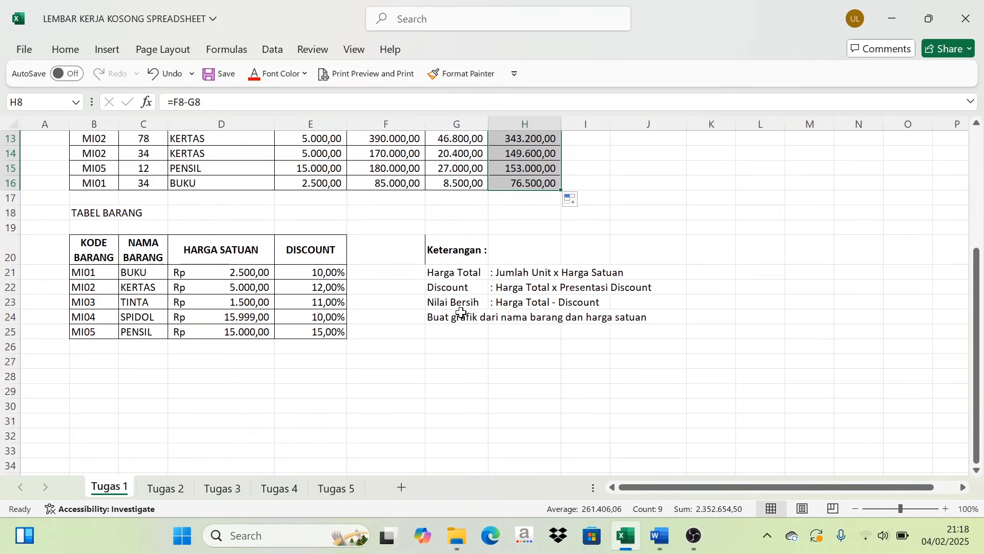
scroll(448, 328, up, 1)
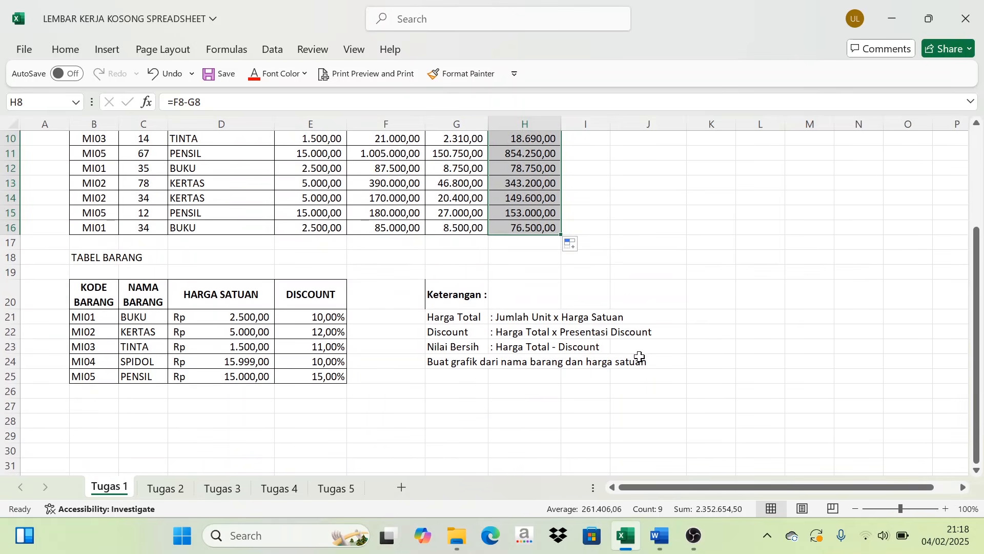
scroll(640, 356, up, 2)
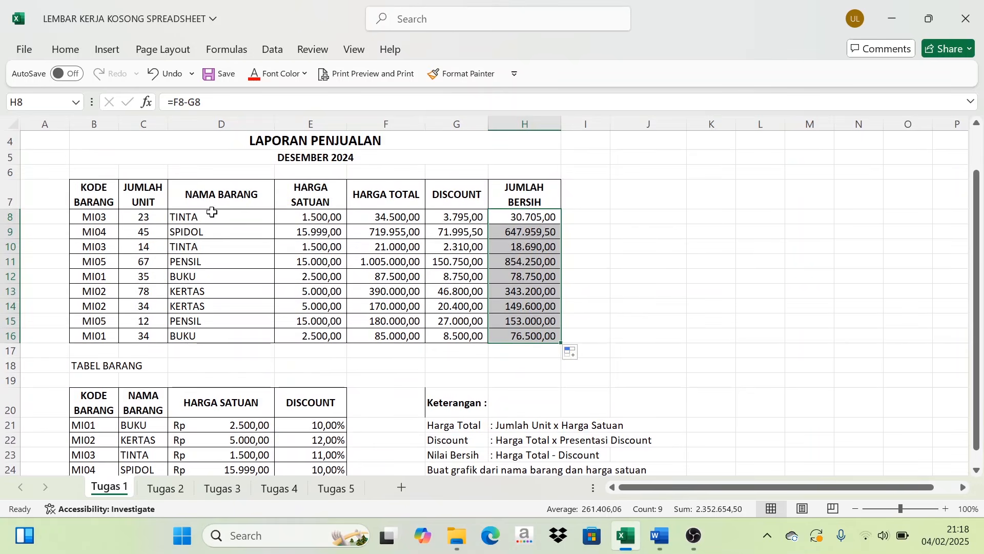
drag(244, 194, 285, 336)
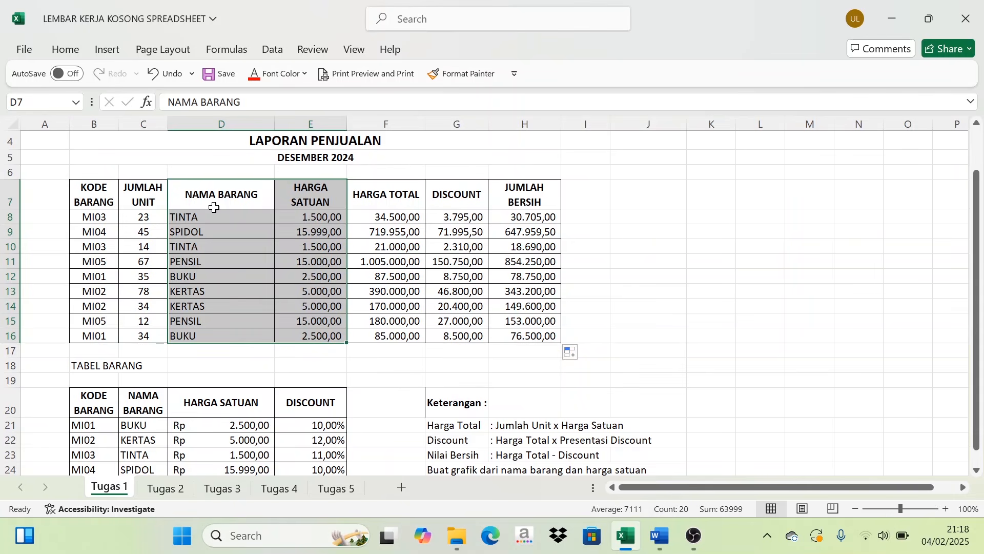
drag(195, 193, 281, 335)
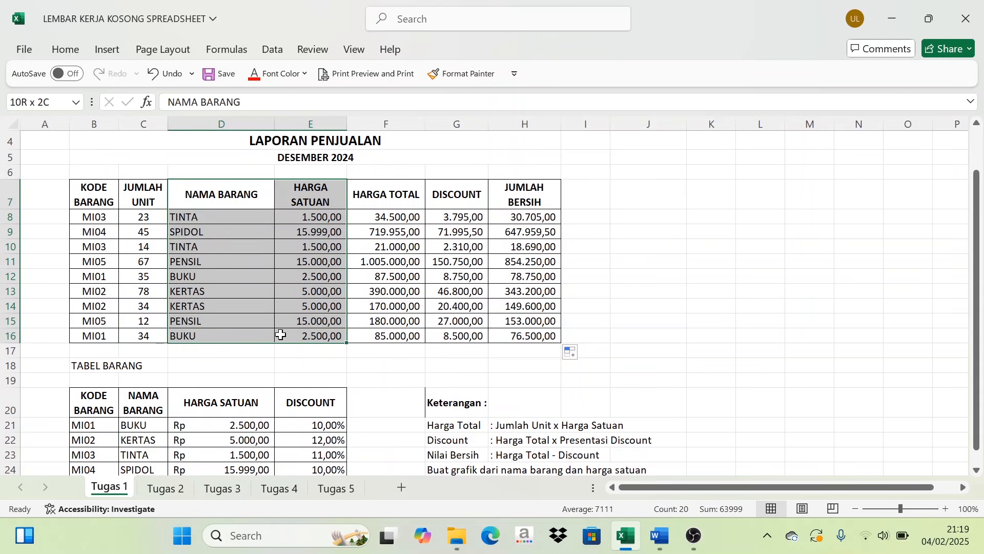
click(65, 51)
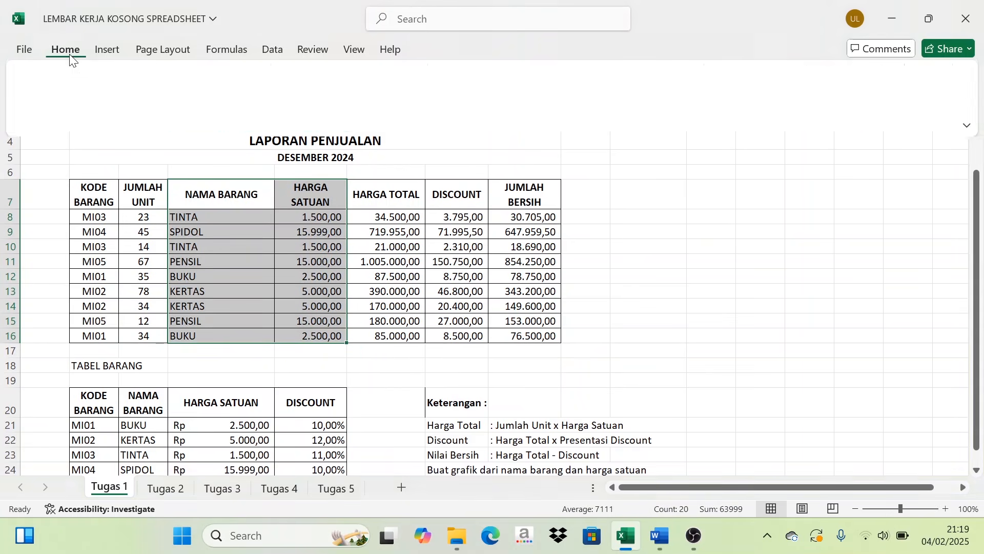
click(107, 52)
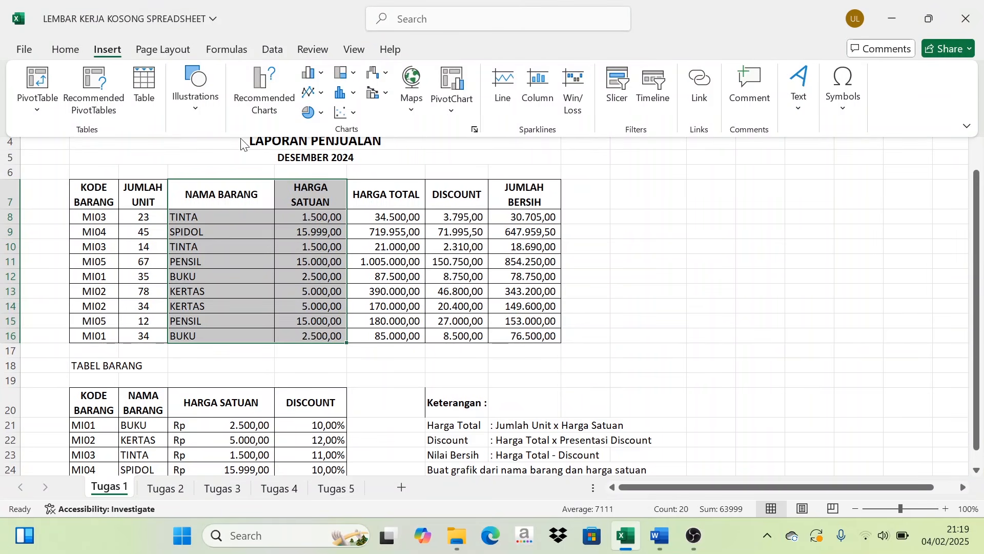
click(476, 131)
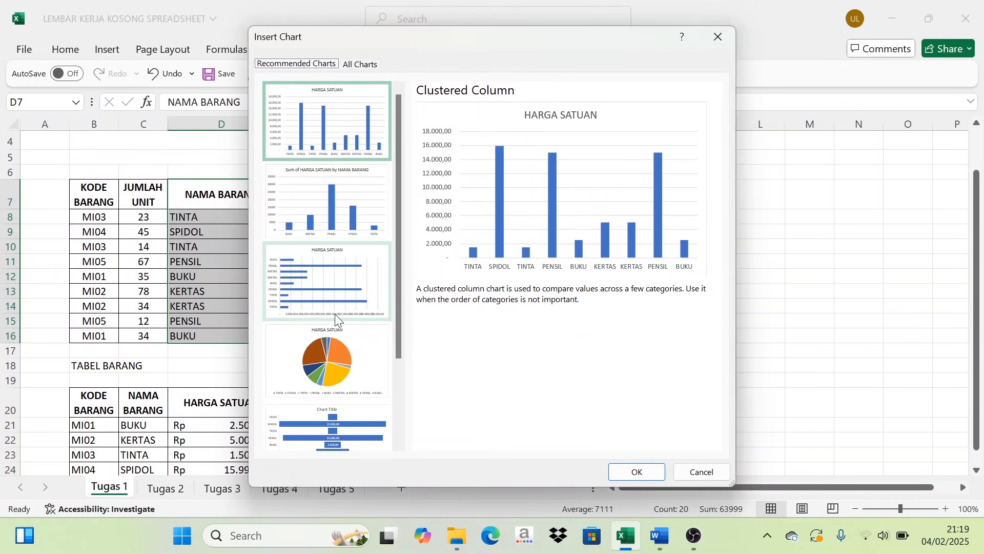
scroll(336, 352, down, 2)
scroll(336, 352, up, 2)
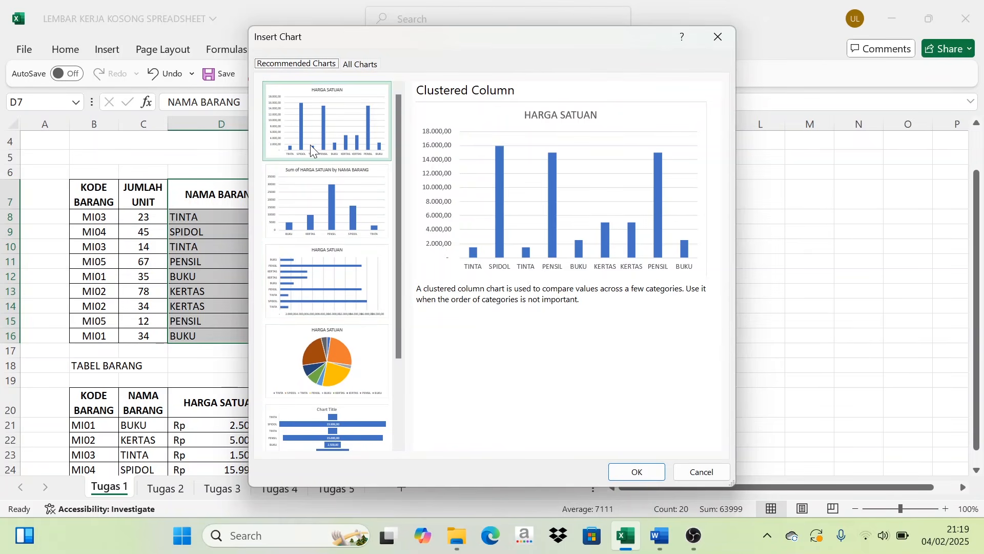
click(327, 124)
click(638, 478)
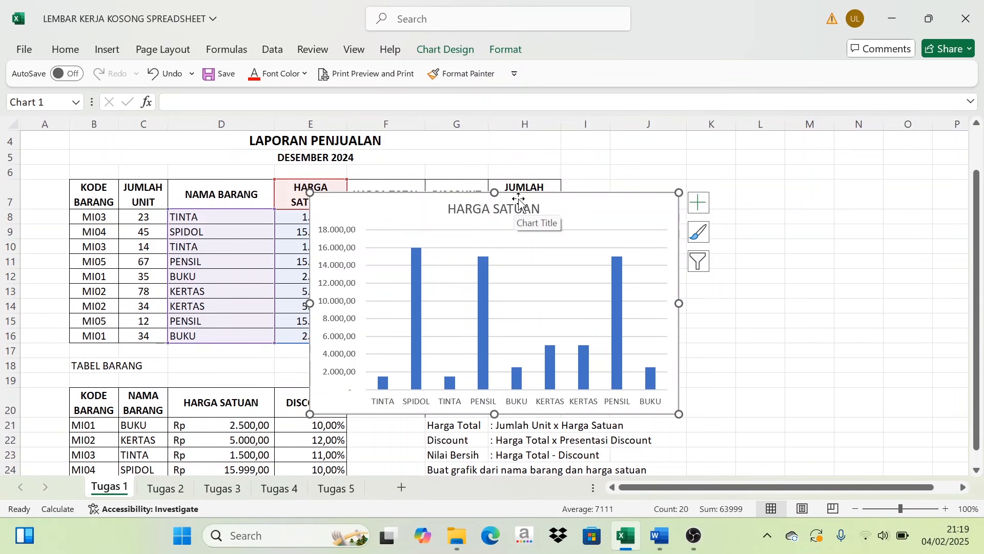
- Change the chart title to LAPORAN PENJUALAN and move the chart into the empty area beside the sales table's JUMLAH BERSIH column
click(520, 201)
mouse_move(519, 201)
mouse_down()
mouse_move(542, 208)
mouse_move(515, 202)
mouse_up()
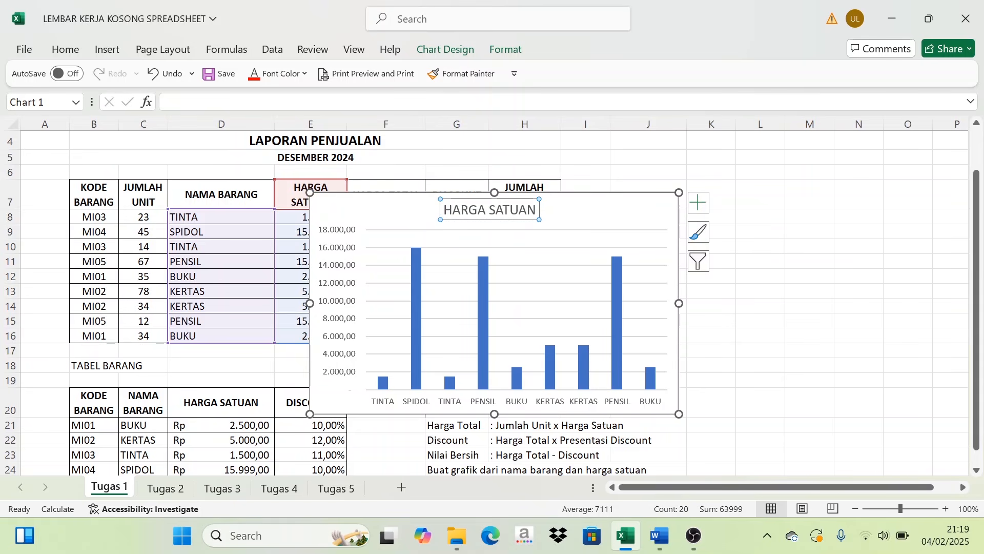
triple_click(490, 209)
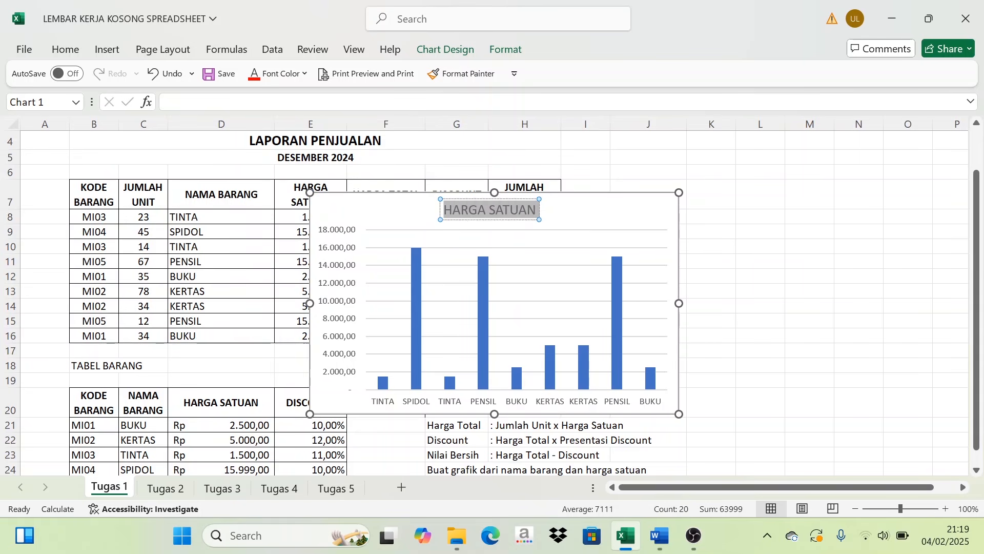
scroll(362, 164, up, 1)
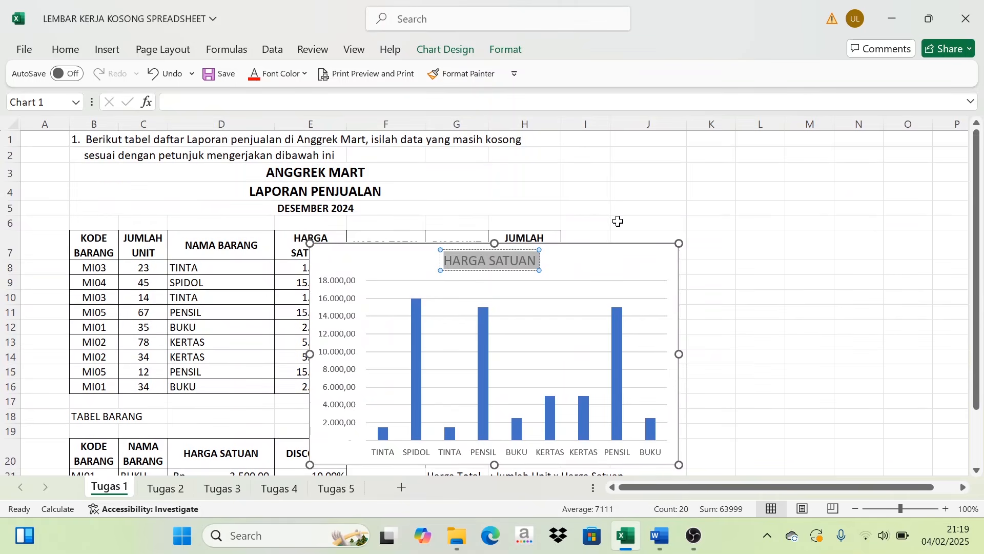
text(LA)
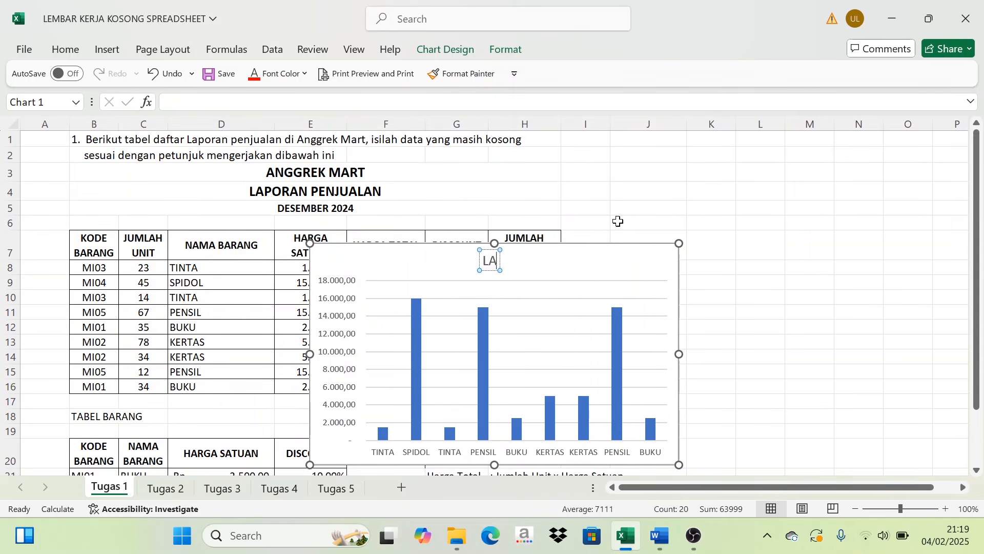
text(PORAN PEN)
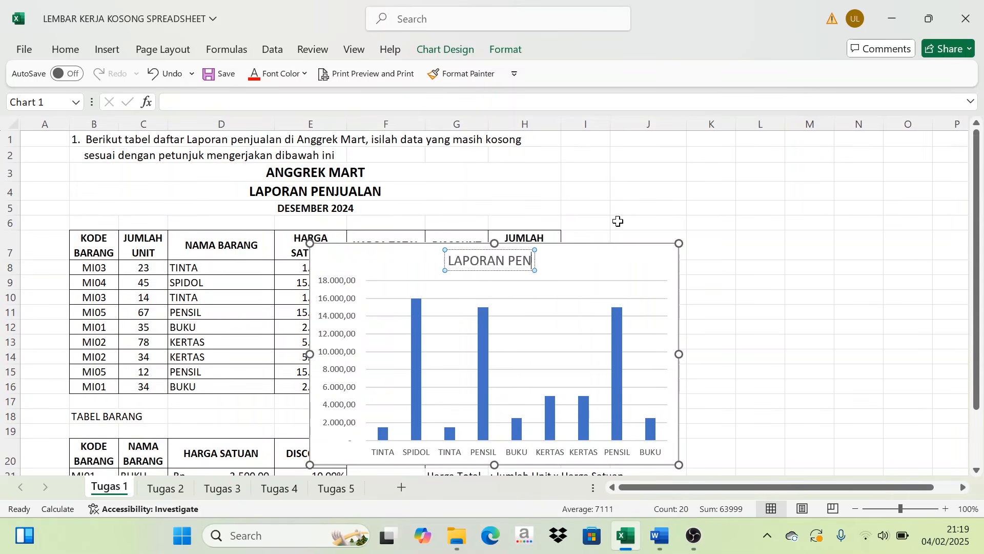
text(JUALAN)
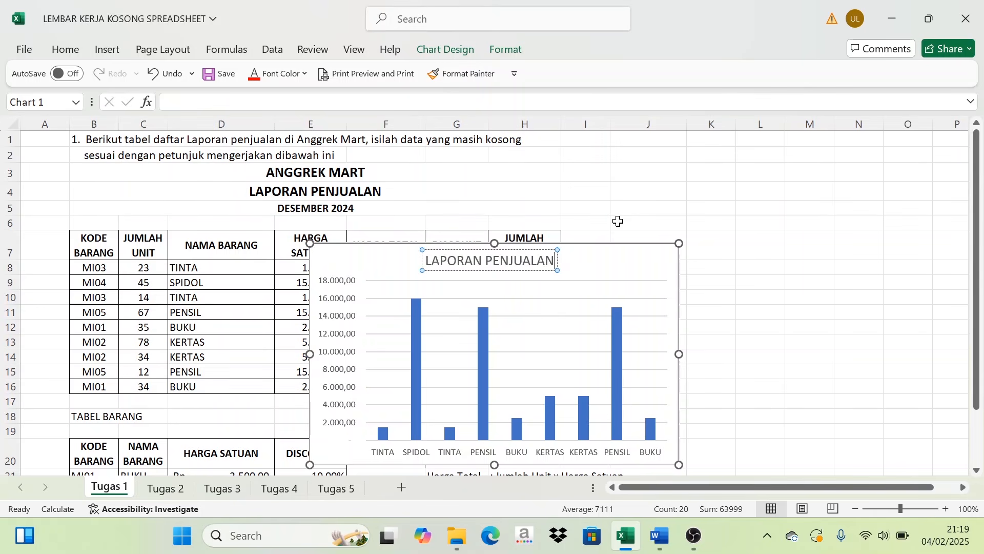
click(783, 283)
drag(617, 265, 870, 245)
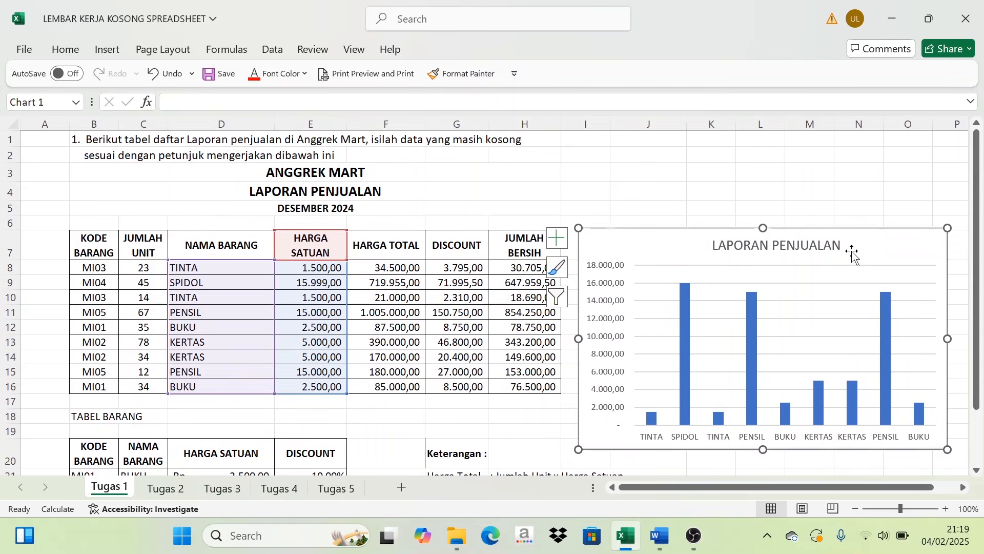
- Add data labels to the HARGA SATUAN columns of the LAPORAN PENJUALAN chart and deselect the chart
scroll(630, 215, down, 1)
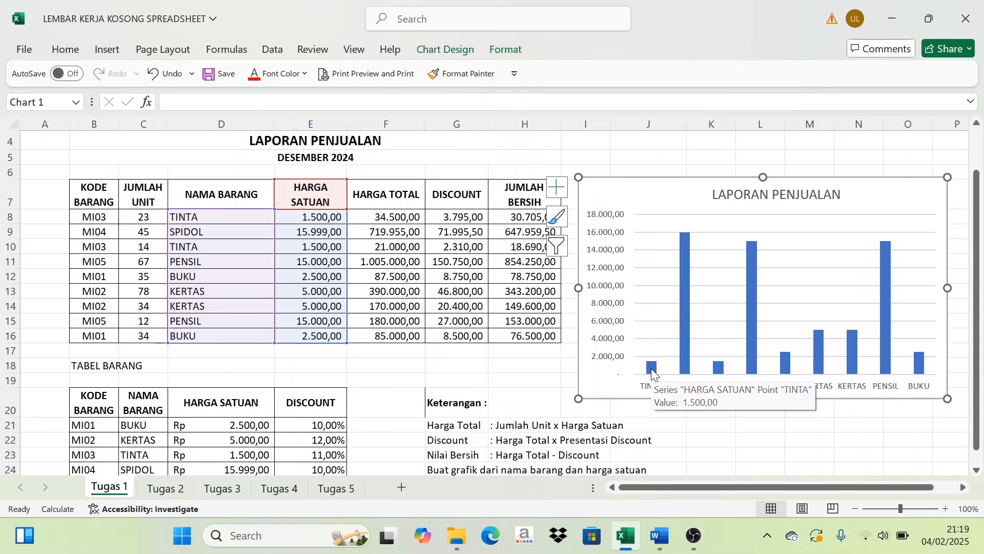
mouse_move(689, 261)
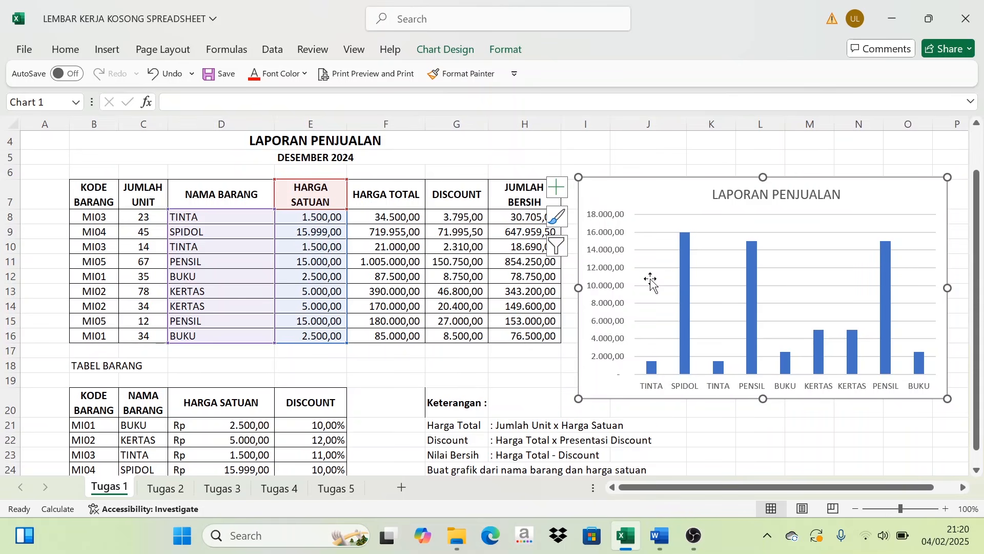
right_click(653, 367)
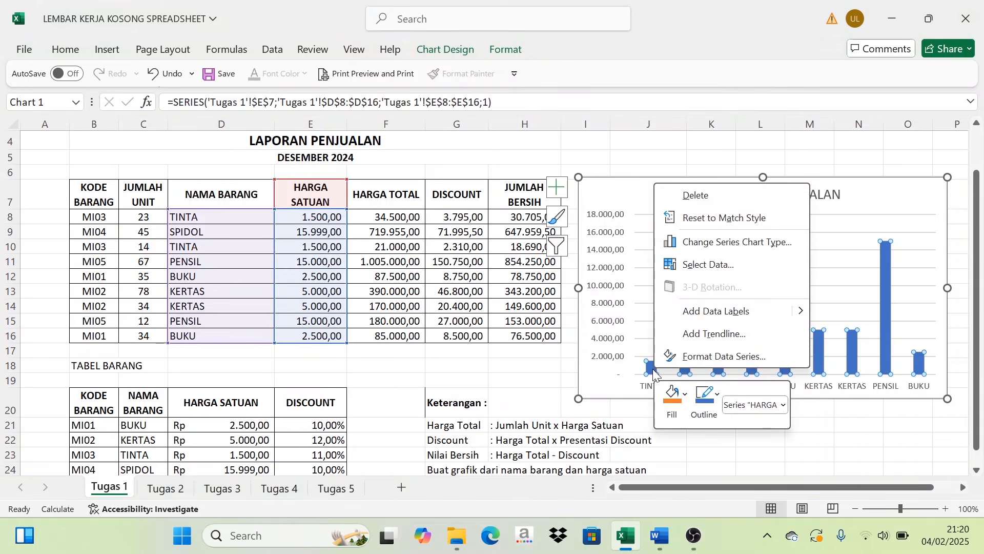
click(730, 311)
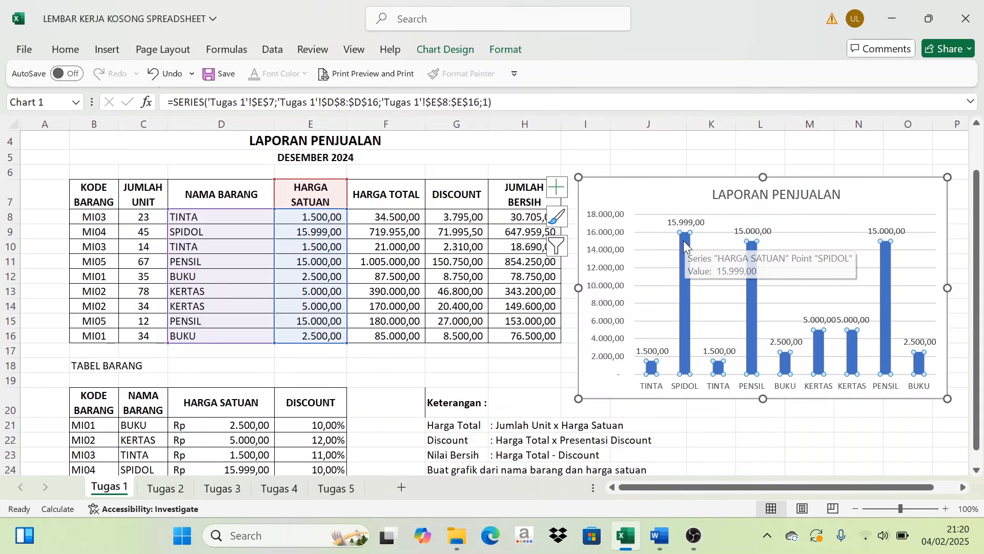
click(690, 161)
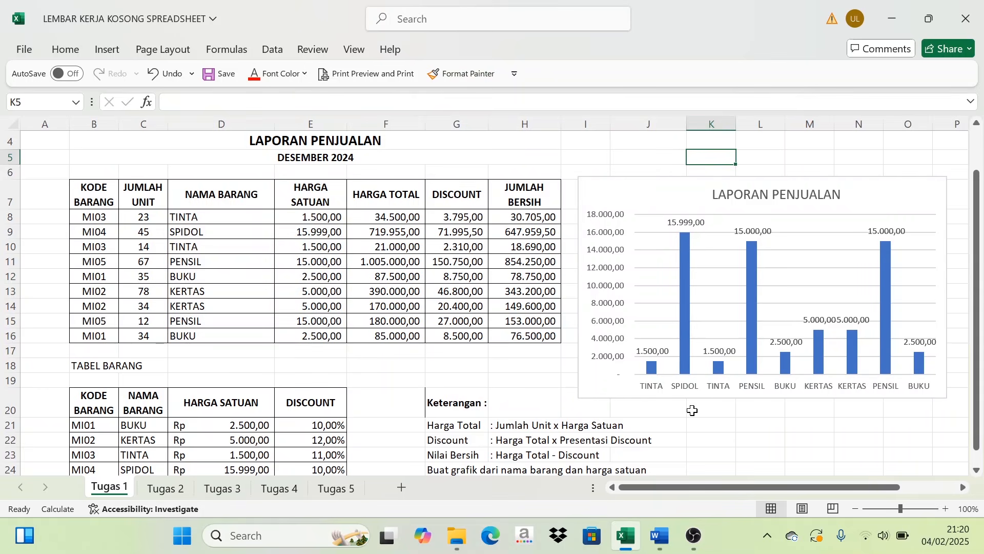
- Review the completed sales table and chart on Tugas 1 against the Keterangan instructions
scroll(591, 368, down, 1)
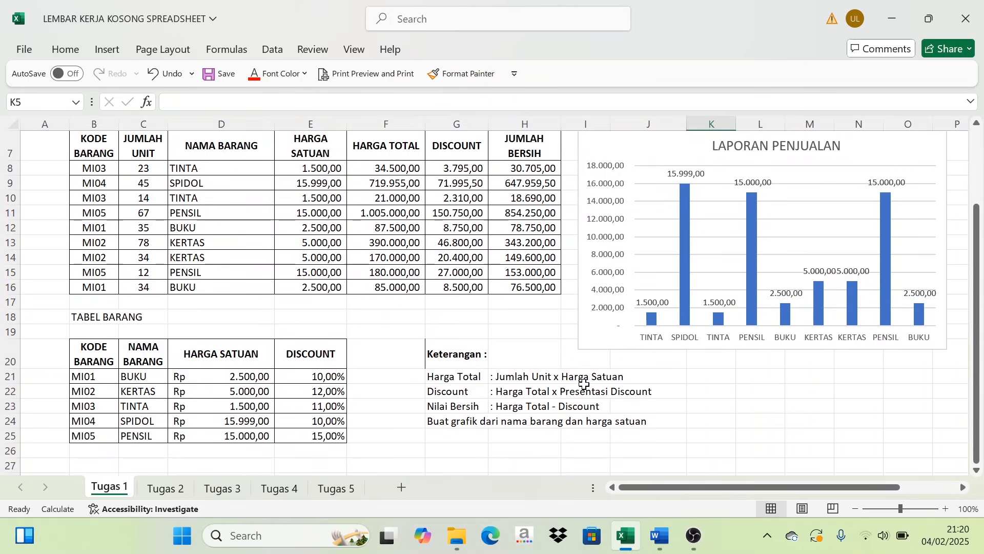
scroll(586, 378, up, 2)
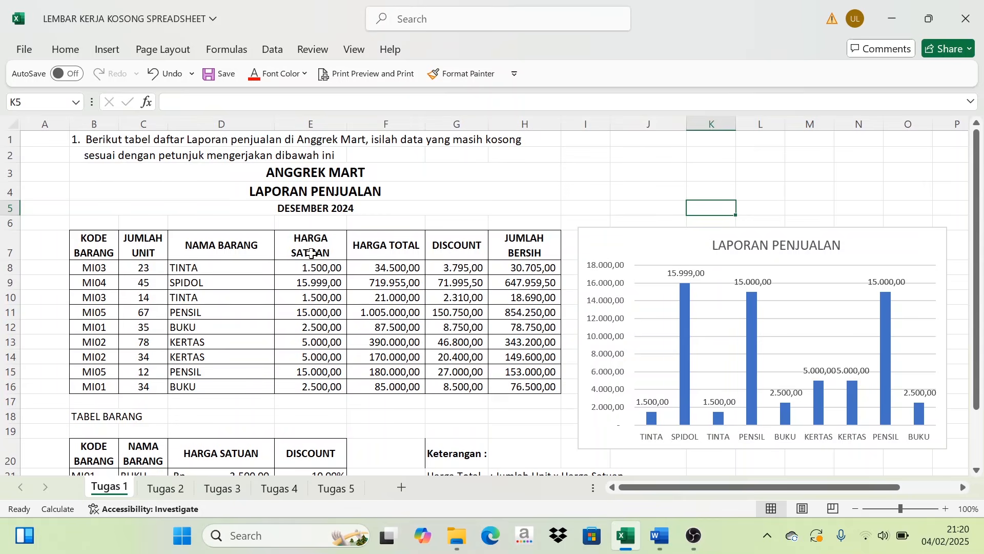
scroll(575, 288, down, 1)
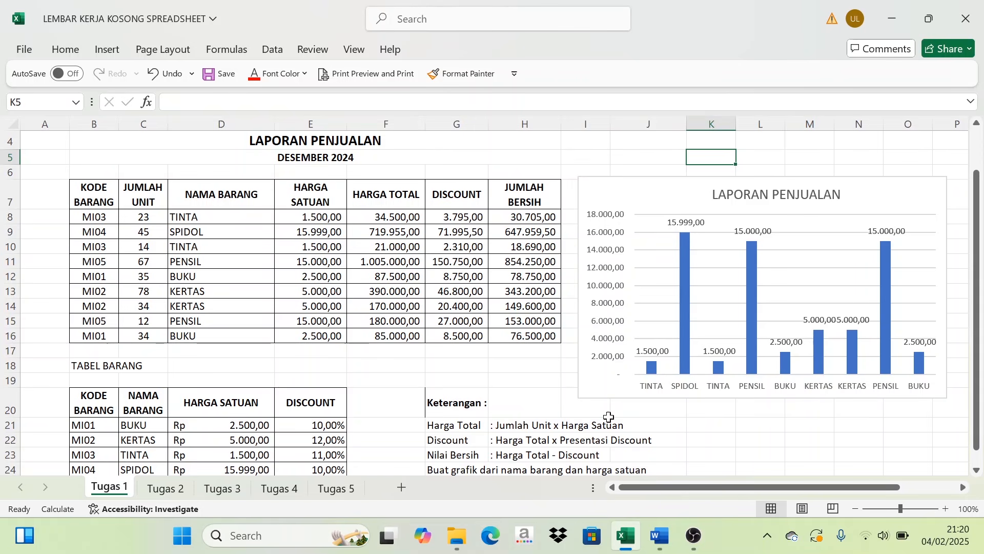
scroll(280, 239, up, 1)
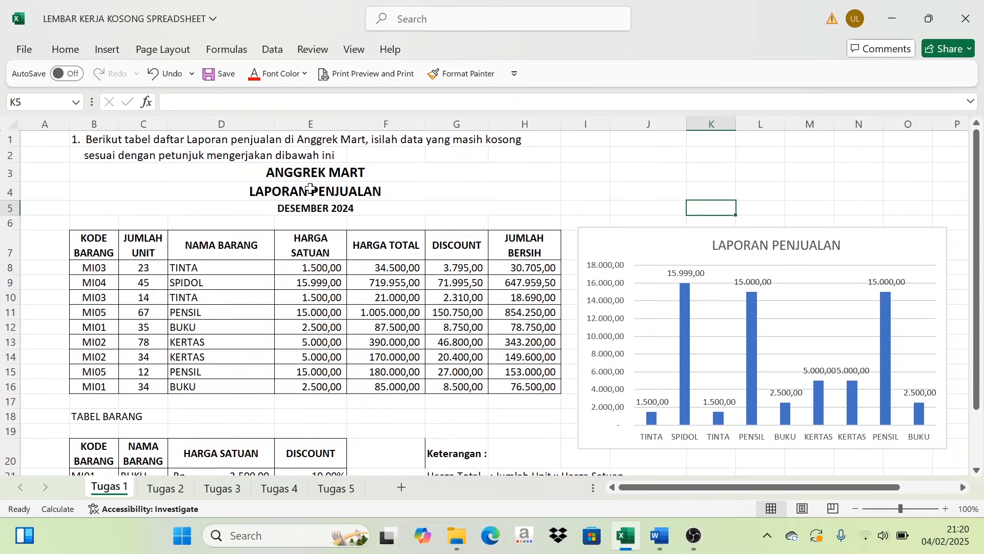
scroll(589, 333, down, 3)
scroll(564, 341, up, 3)
scroll(325, 409, down, 3)
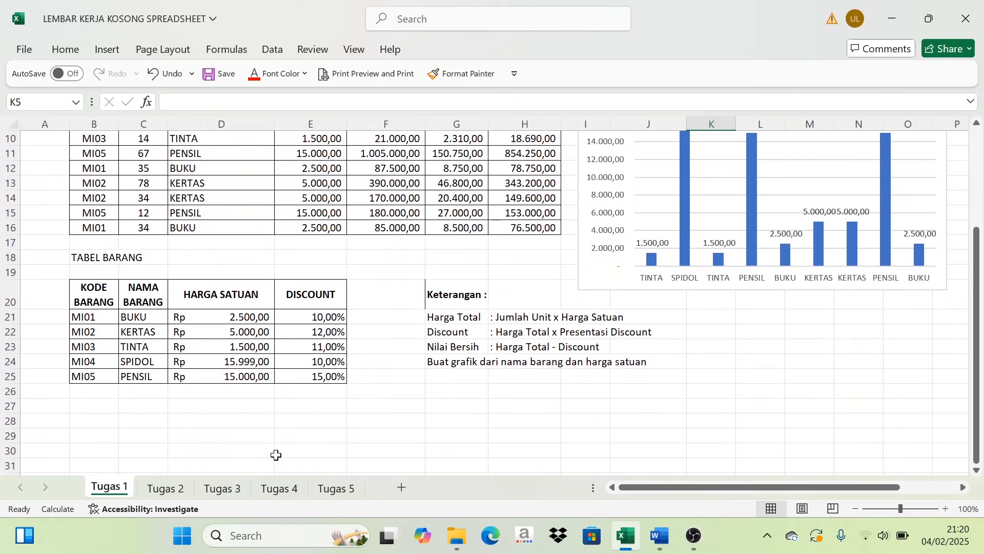
scroll(167, 484, up, 1)
- Open the Tugas 2 sheet and read through its task text, wage table and Keterangan rules
click(179, 491)
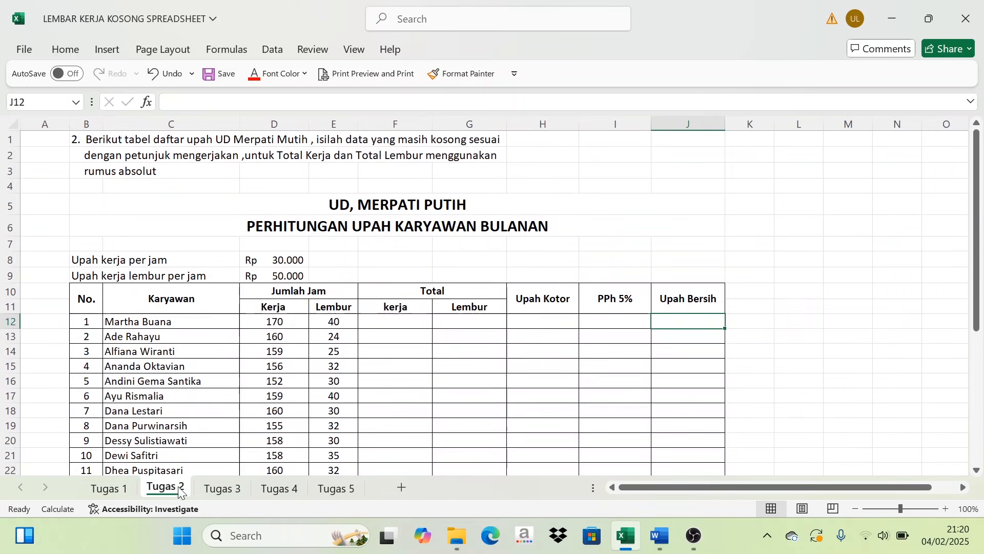
scroll(229, 397, down, 1)
scroll(232, 379, up, 1)
scroll(397, 313, down, 2)
scroll(372, 343, down, 2)
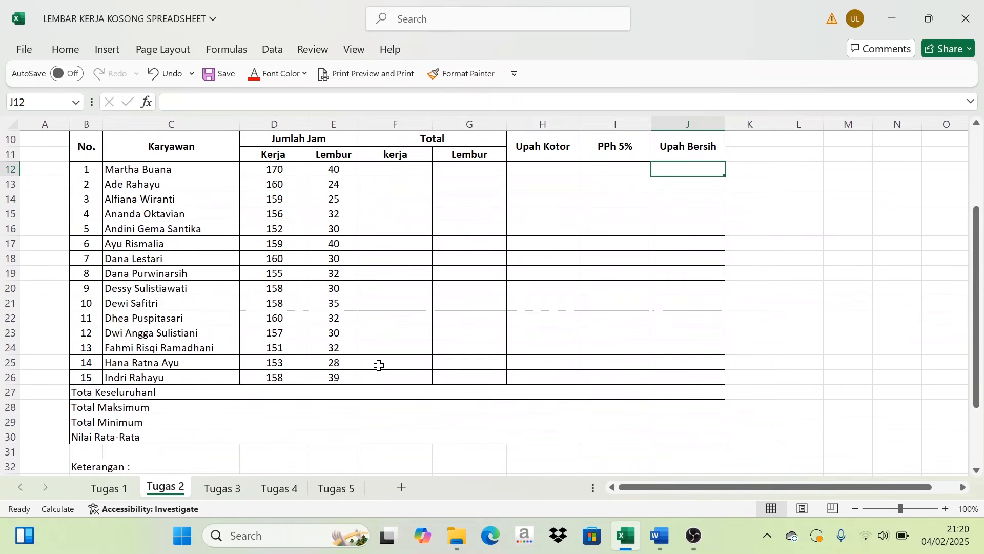
scroll(378, 366, down, 4)
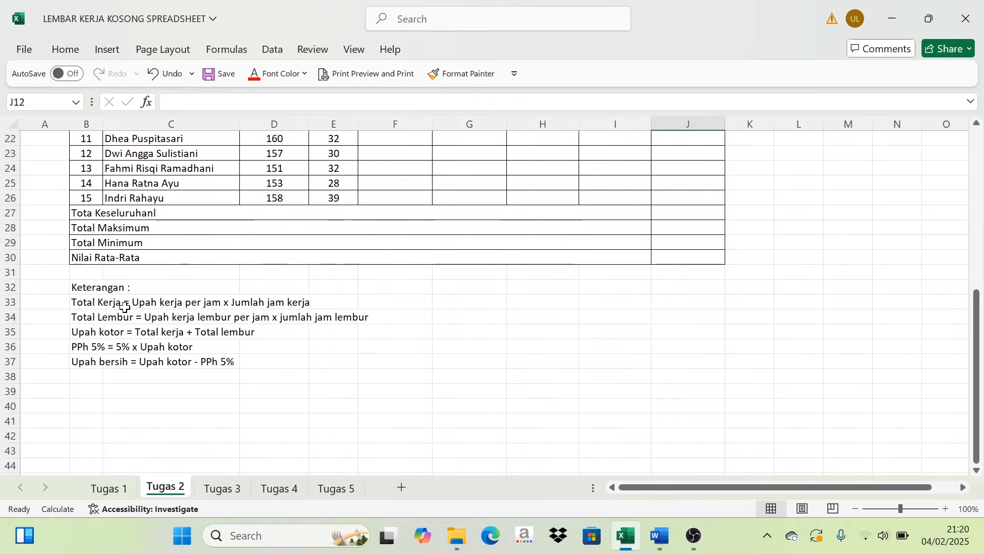
scroll(121, 320, up, 2)
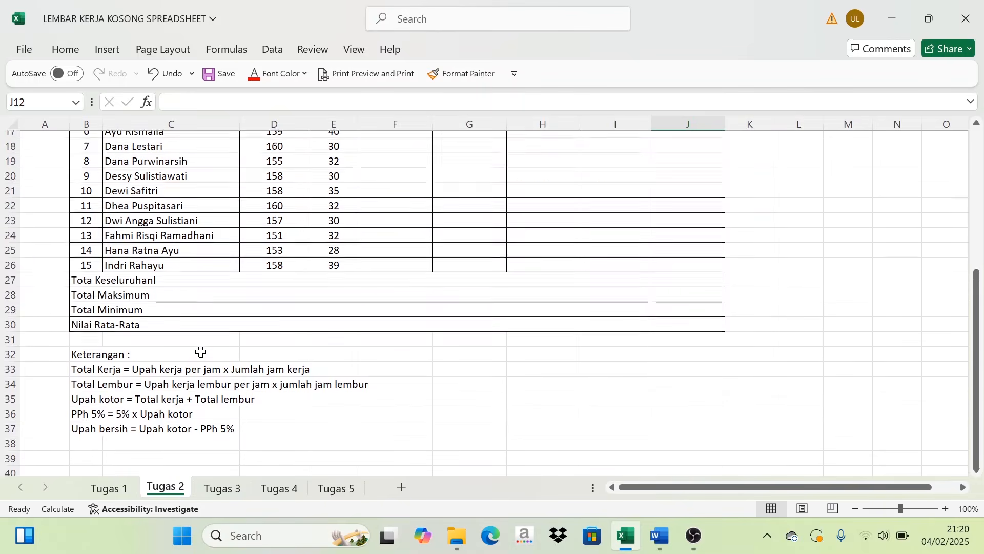
scroll(201, 352, up, 4)
- Check the Total Kerja rule under Keterangan and enter the formula =D8*D12 in F12 for the first employee
click(395, 201)
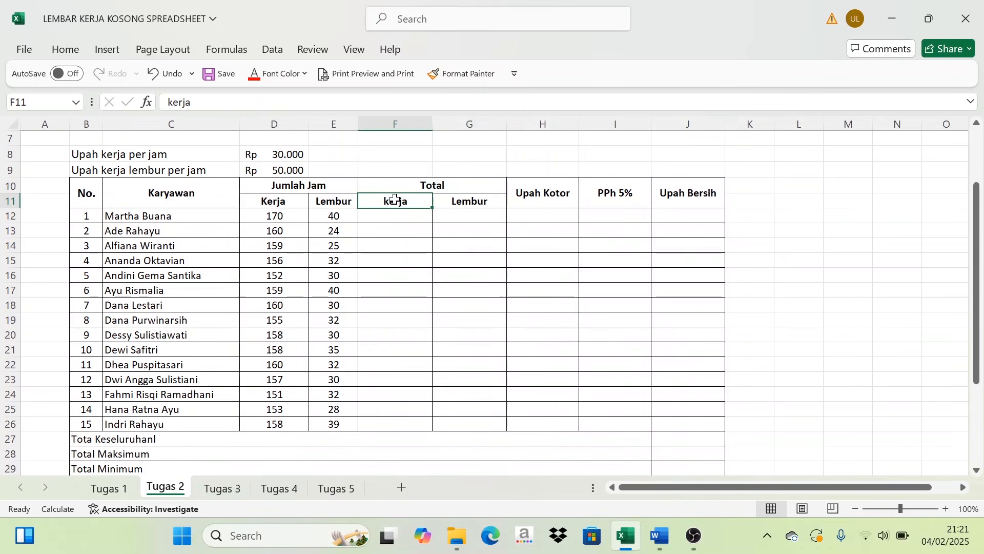
scroll(333, 340, down, 2)
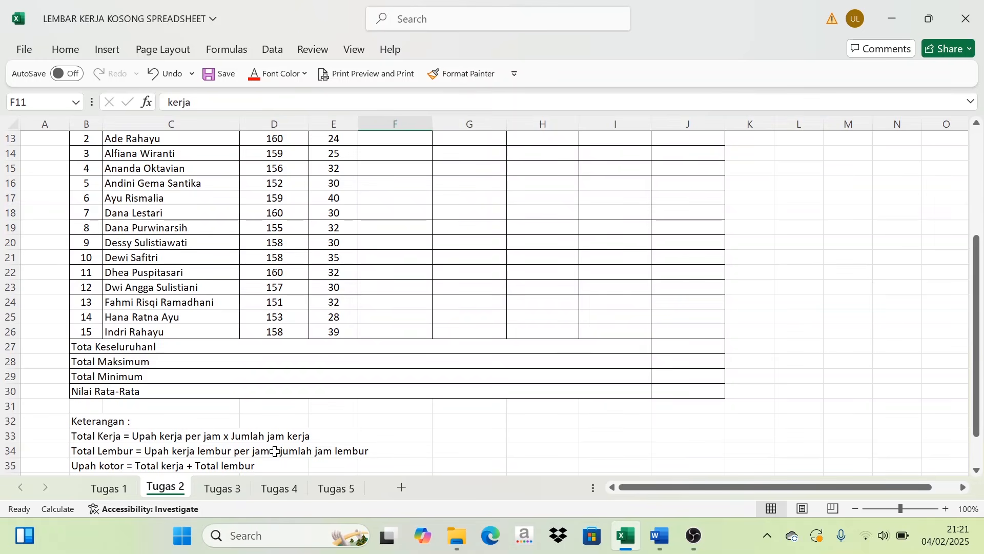
scroll(334, 392, up, 4)
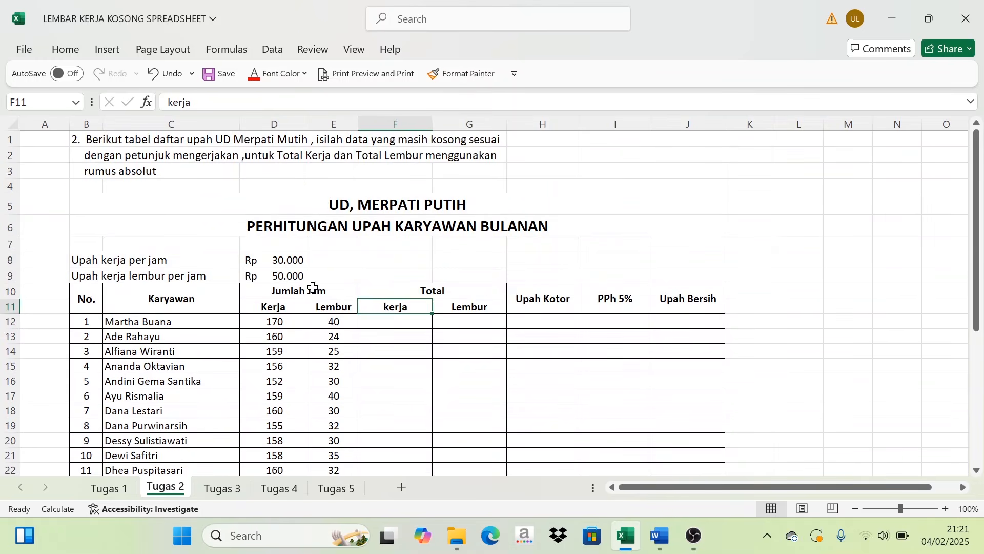
click(285, 258)
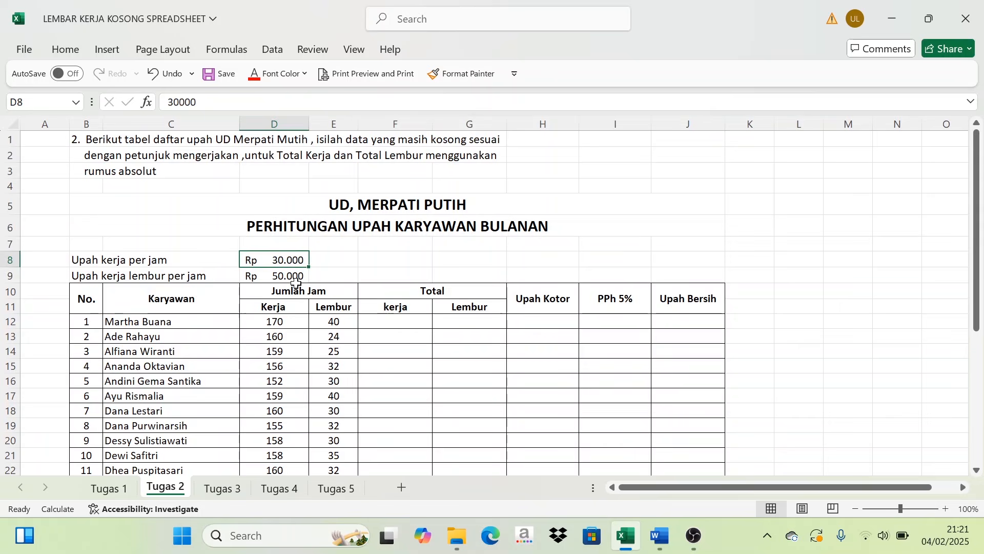
click(283, 322)
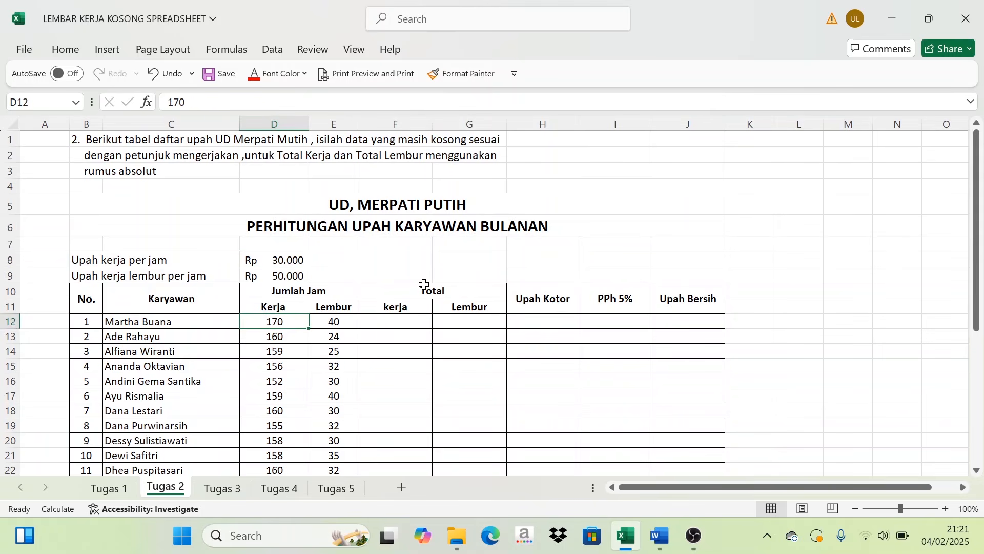
click(390, 329)
text(=)
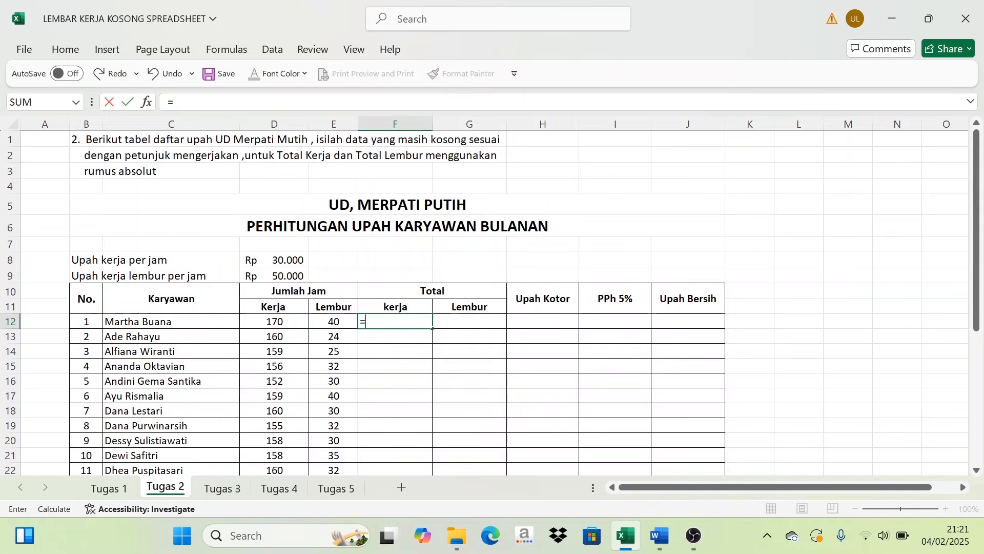
click(293, 262)
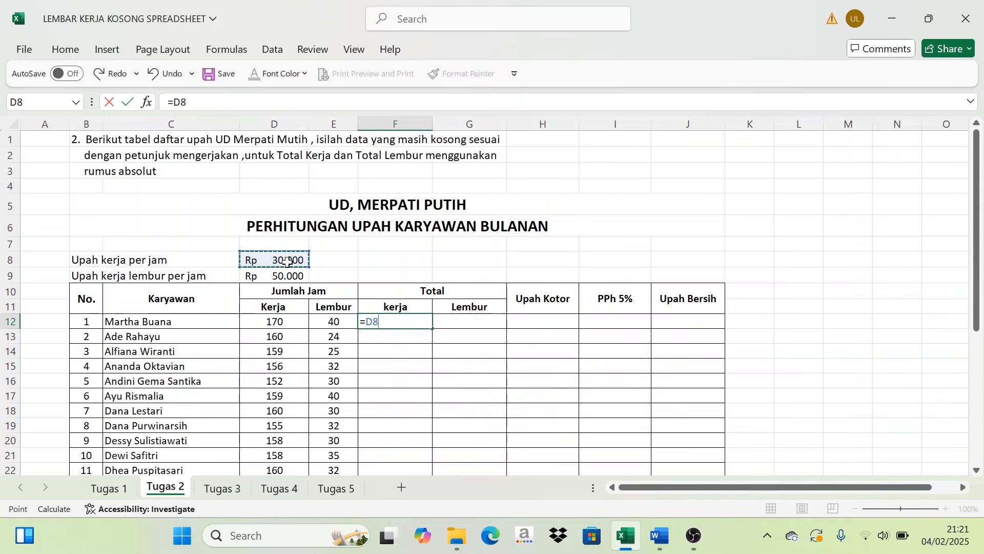
text(*)
click(281, 323)
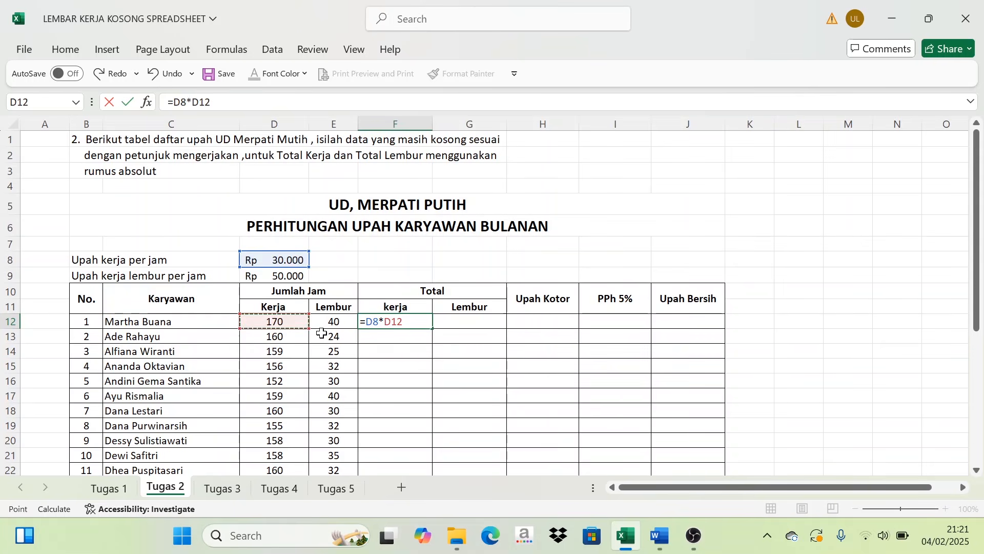
key(Return)
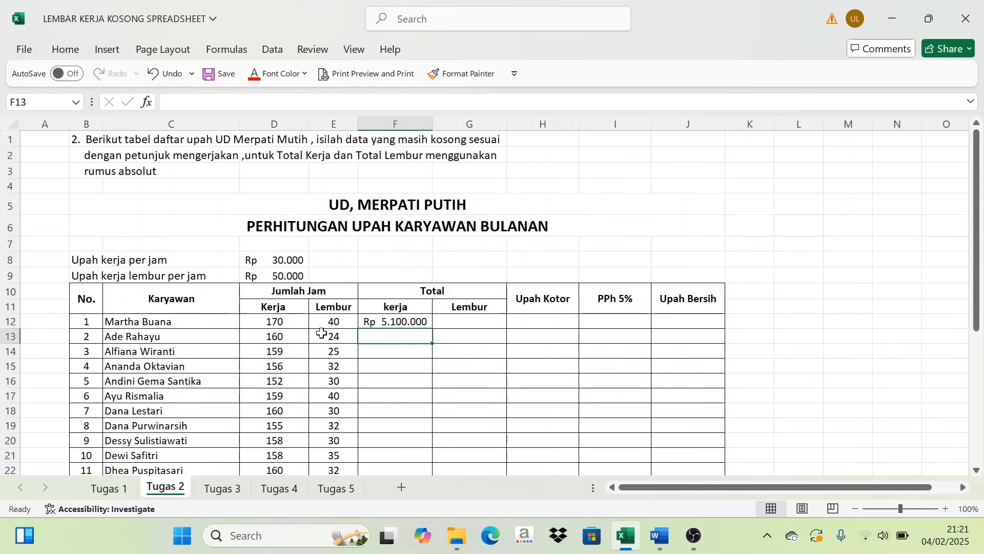
- Fill the F12 work total formula down through F26 in the Total kerja column
click(414, 321)
scroll(418, 297, down, 2)
scroll(420, 282, down, 1)
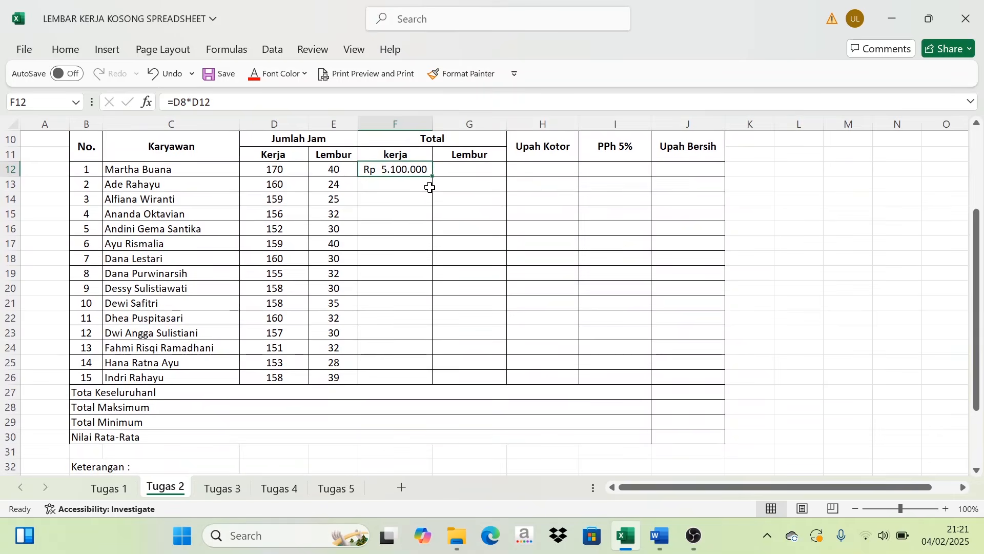
drag(431, 177, 407, 378)
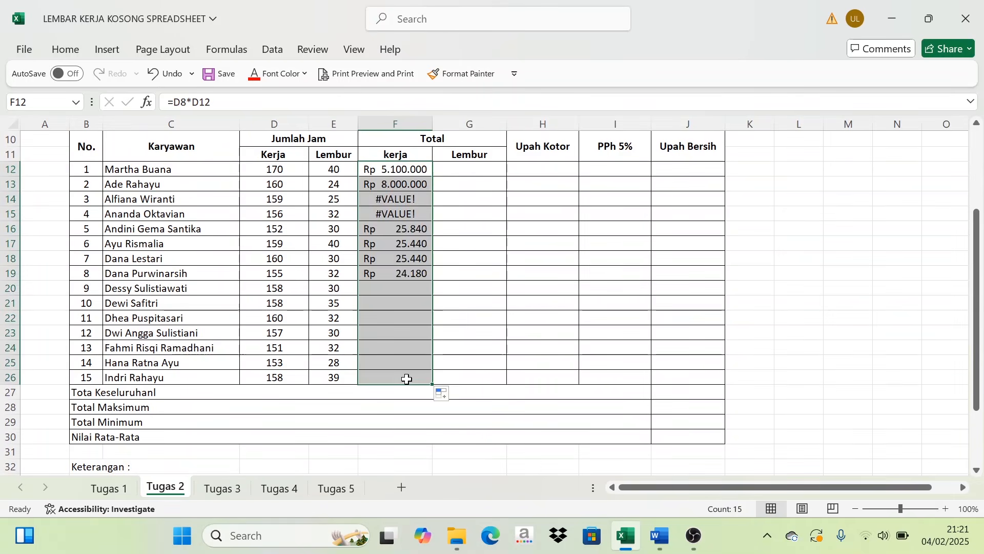
- Examine the Keterangan wage rules alongside the hourly overtime rate in D9 and the Lembur hours column
scroll(316, 432, down, 2)
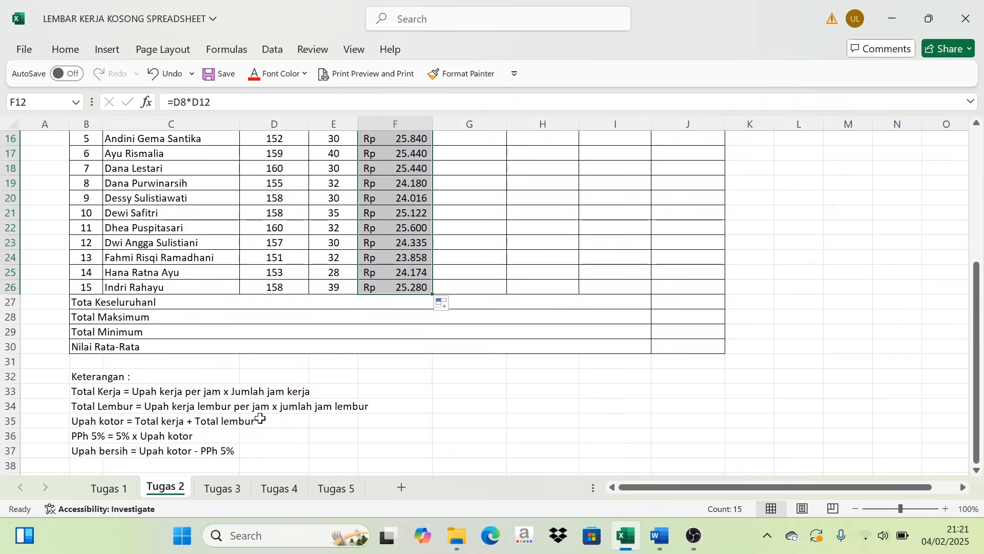
scroll(323, 405, up, 4)
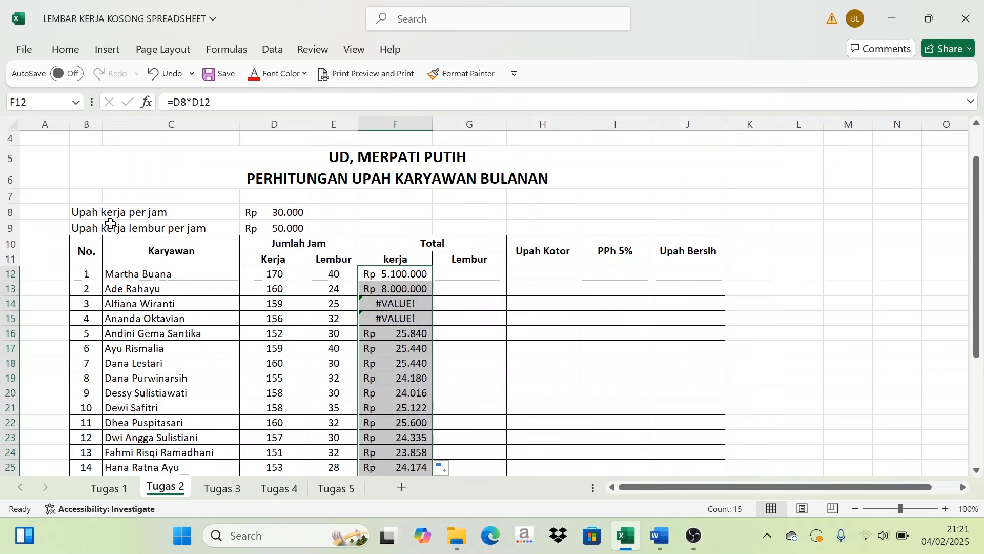
click(288, 224)
scroll(277, 369, down, 4)
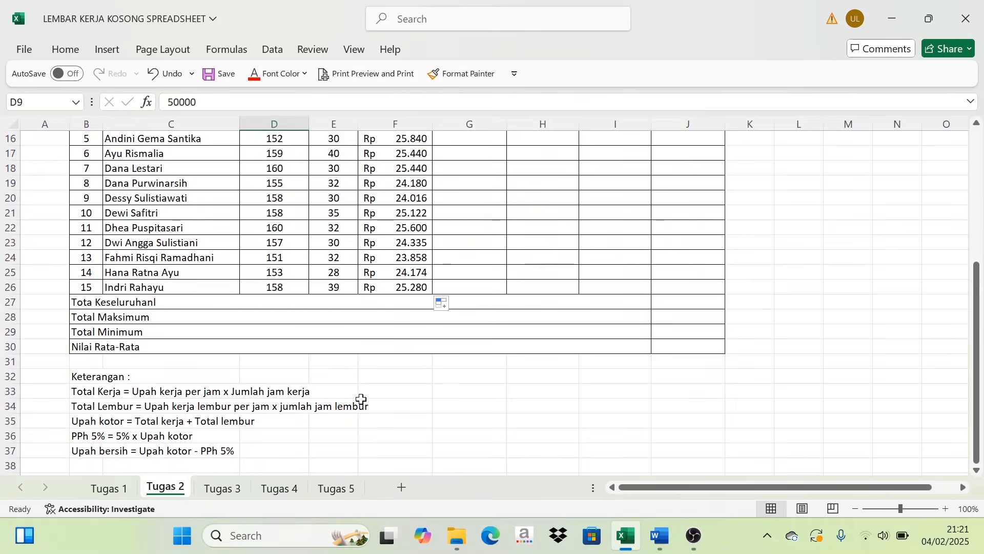
scroll(361, 399, up, 4)
click(307, 246)
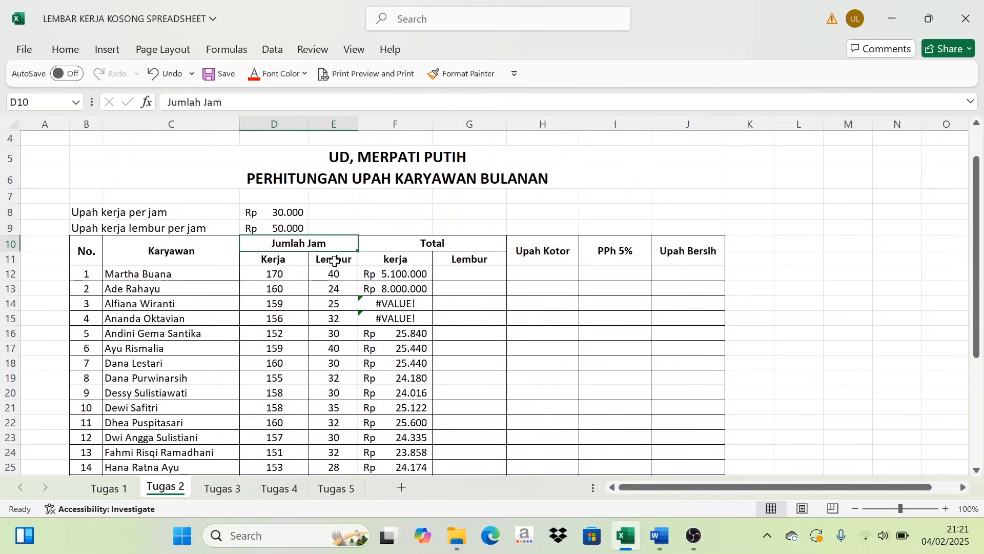
click(331, 259)
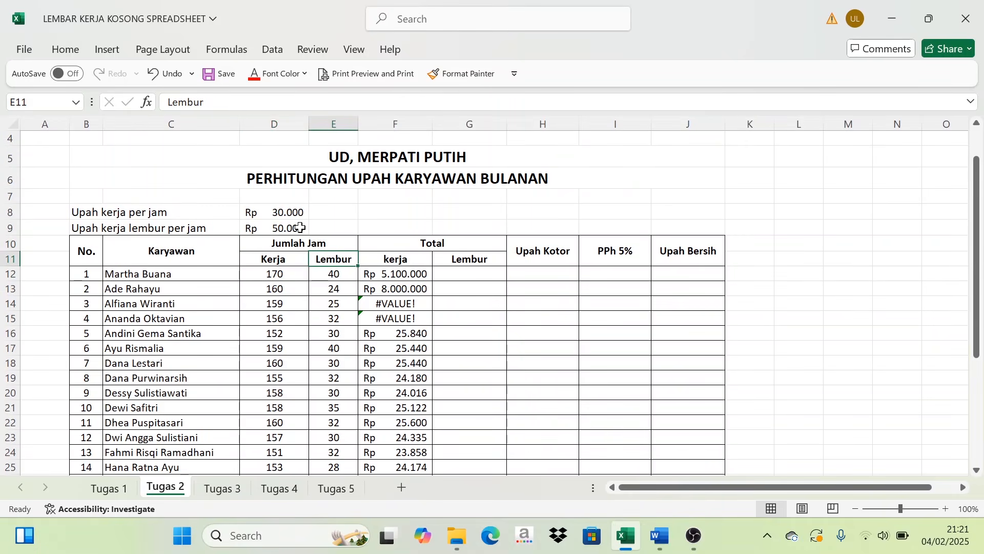
click(297, 227)
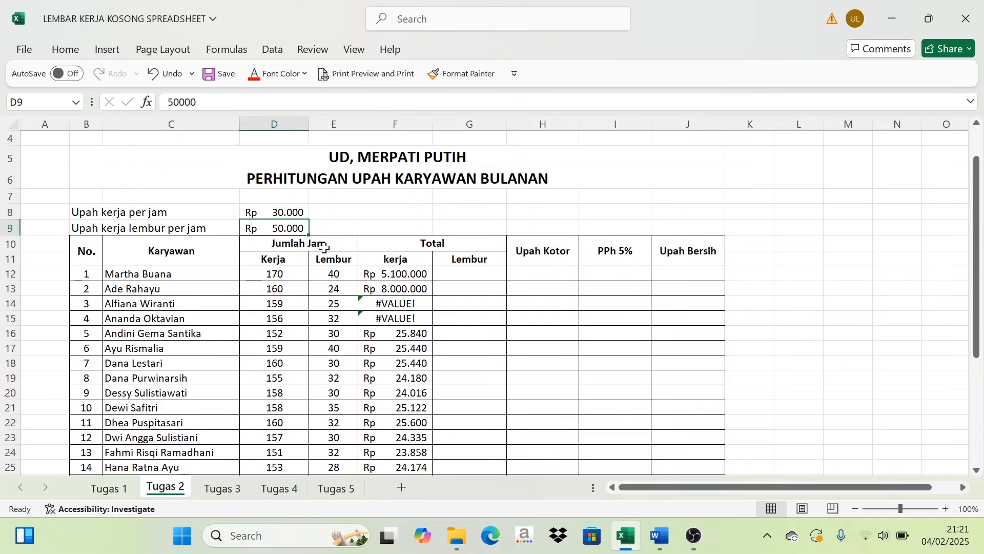
click(339, 282)
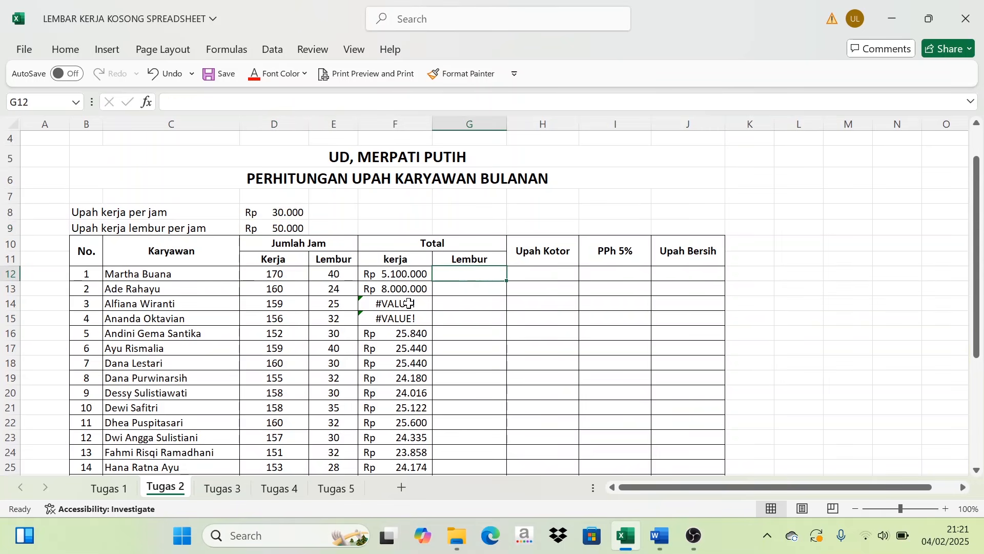
- Make the hourly rate reference in the F12 formula absolute so that it reads =$D$8*D12
click(429, 273)
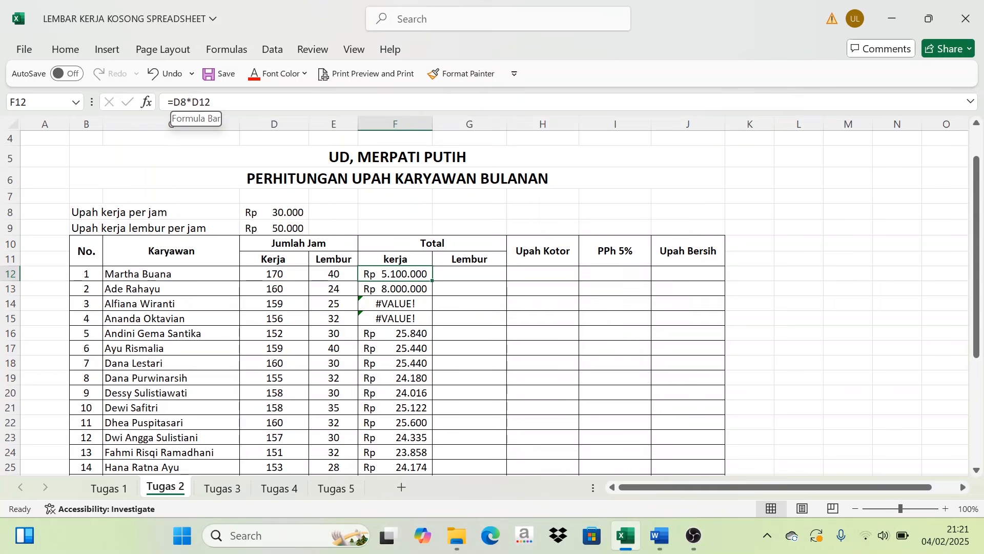
click(177, 102)
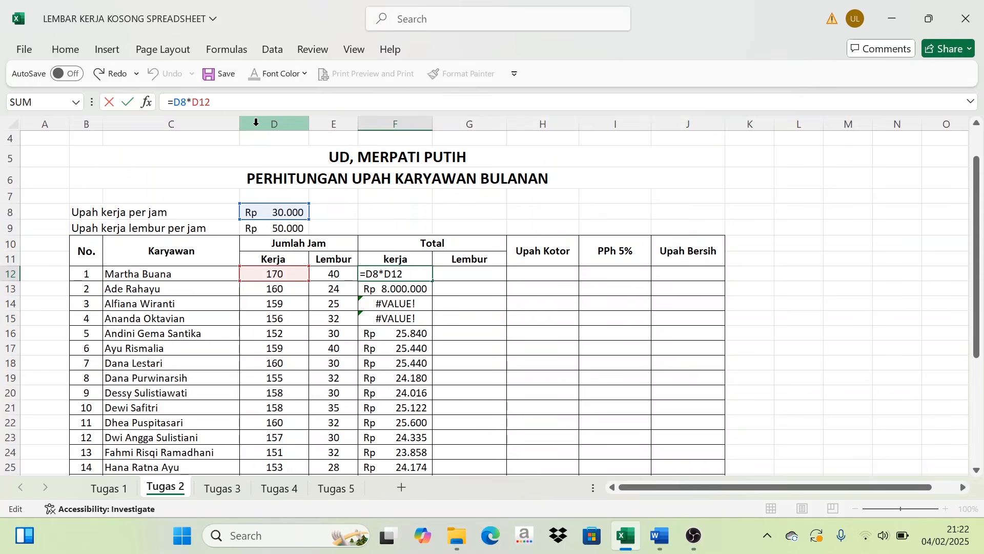
key(F4)
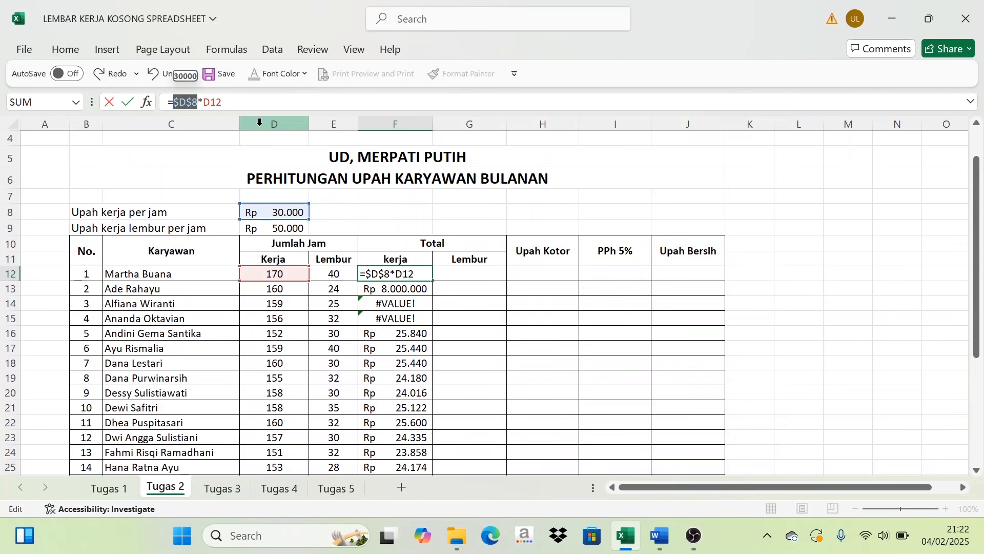
key(Return)
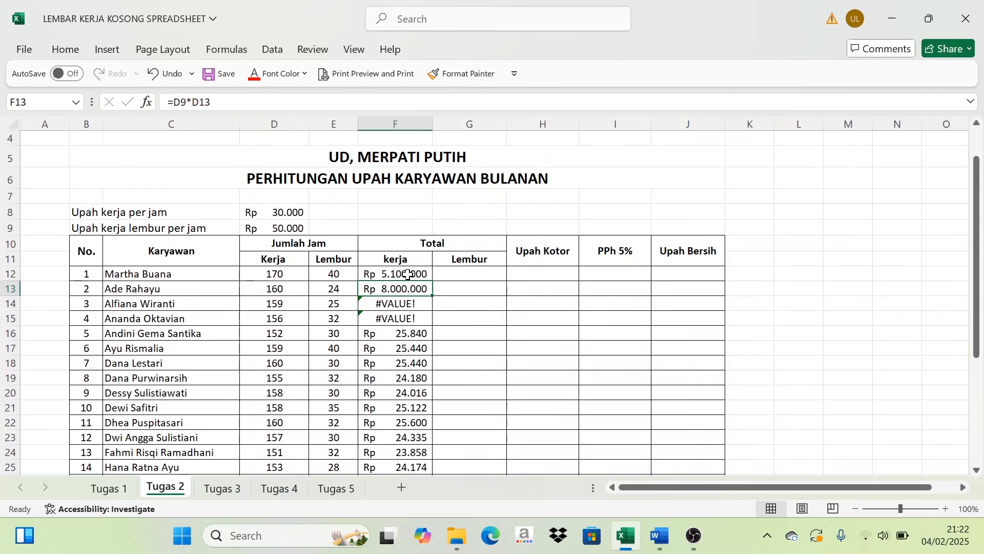
- Fill the corrected F12 formula down through F26 in the Total kerja column
scroll(408, 275, down, 1)
click(425, 216)
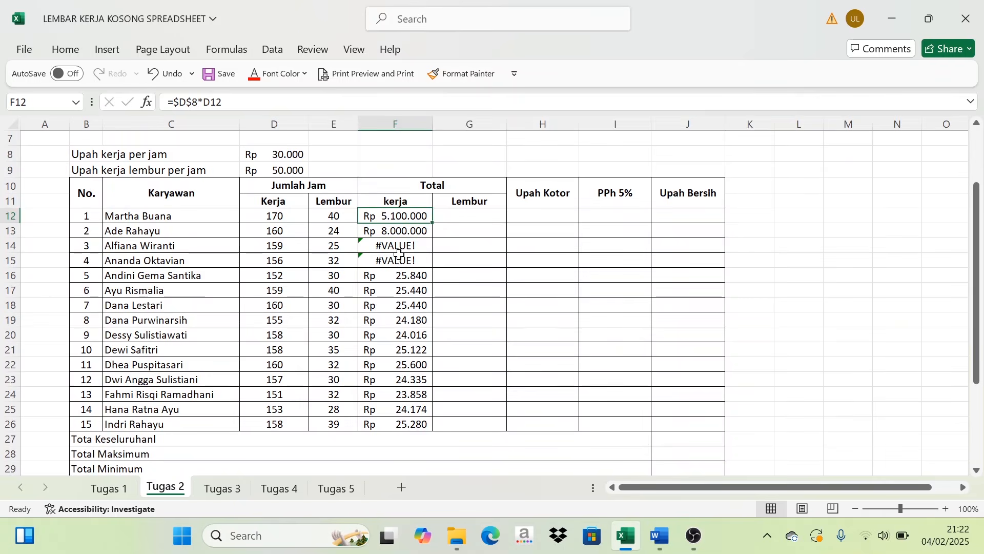
drag(434, 225, 430, 433)
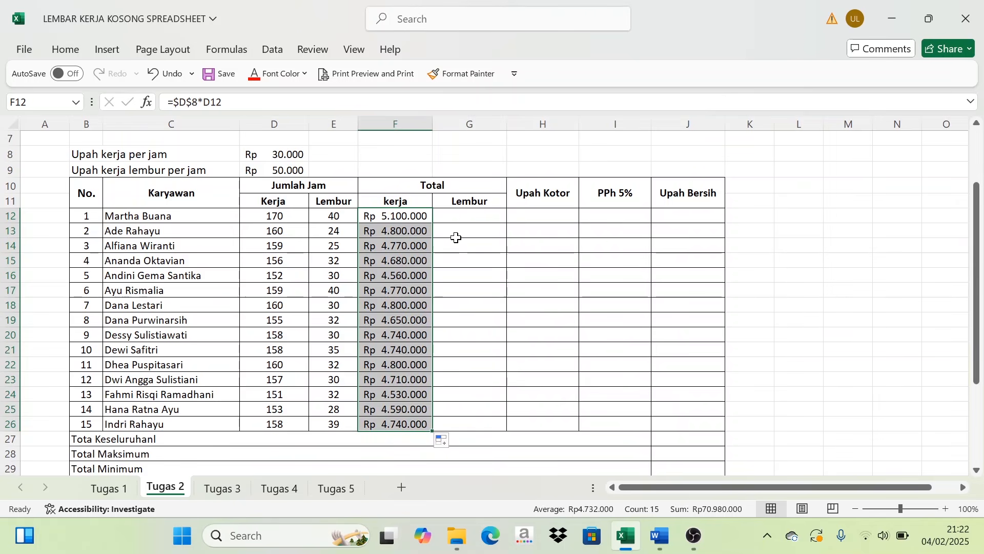
- Enter the overtime total formula =$D$9*E12 in G12, with the overtime rate as an absolute reference
click(468, 216)
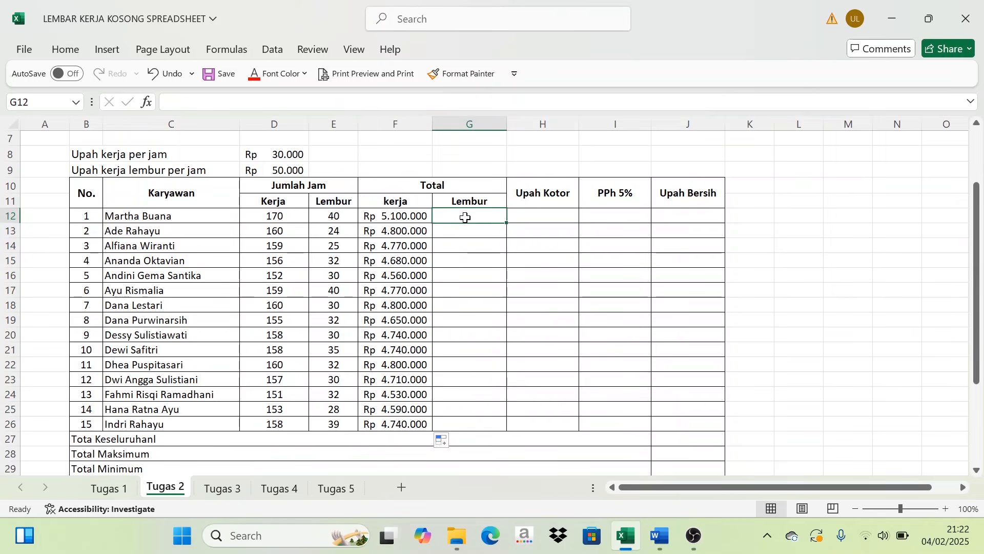
text(=)
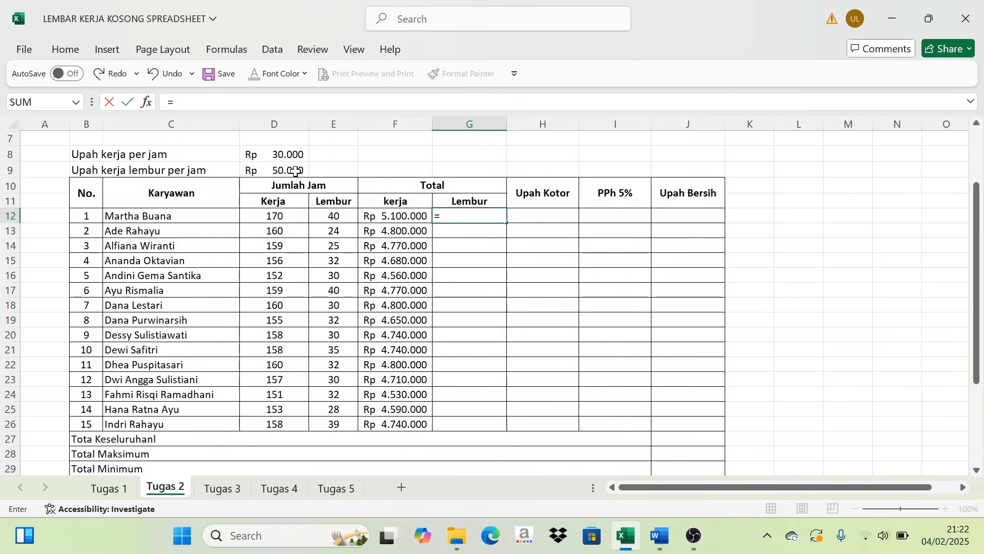
click(256, 171)
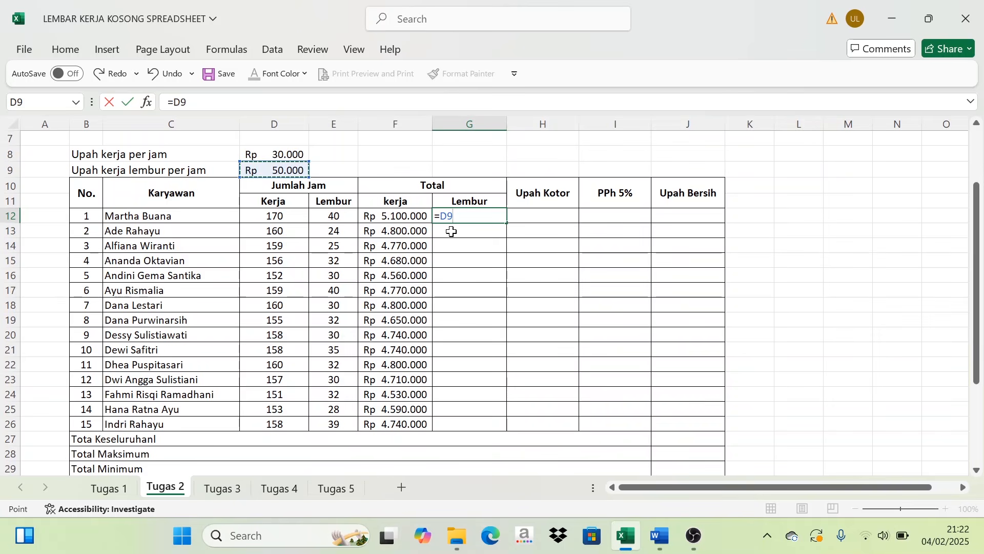
key(F4)
text(*)
scroll(378, 333, down, 3)
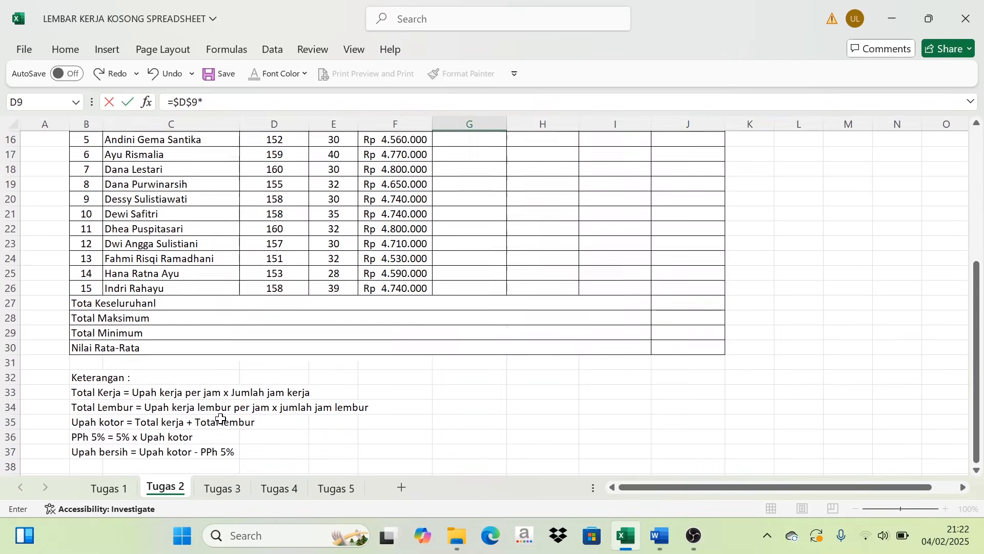
scroll(367, 318, up, 2)
scroll(363, 203, up, 2)
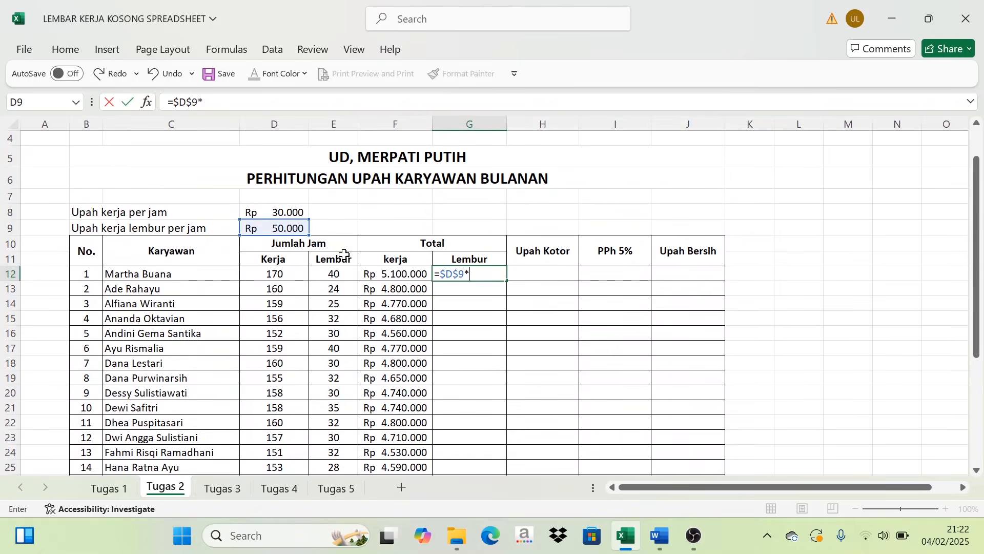
click(341, 275)
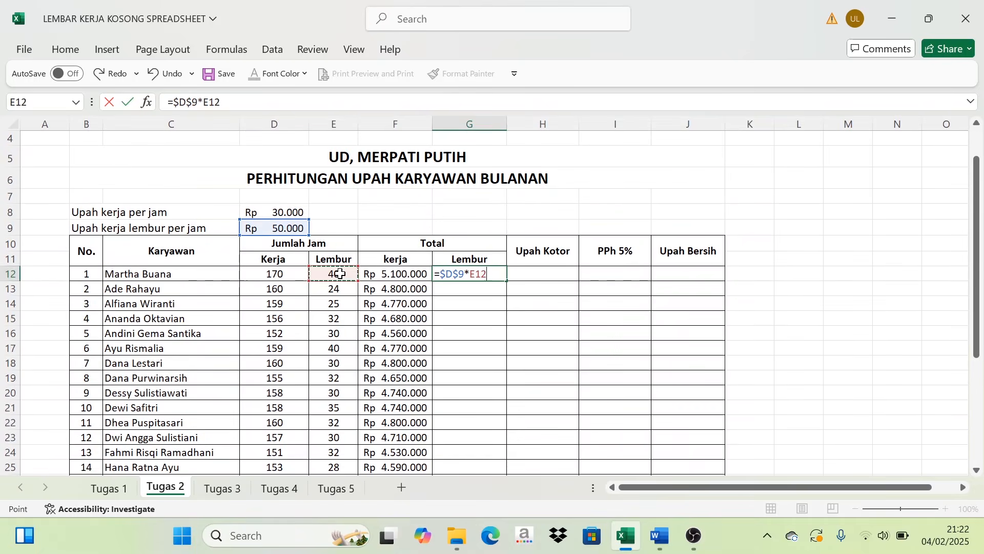
key(Return)
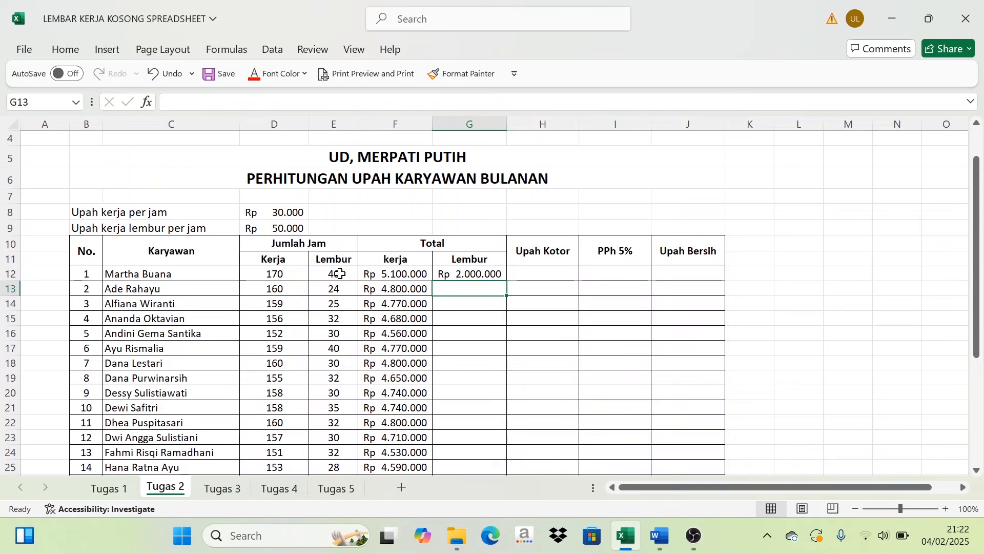
- Fill the G12 overtime formula down through G26 in the Total Lembur column
click(458, 275)
drag(506, 280, 511, 422)
scroll(395, 294, up, 2)
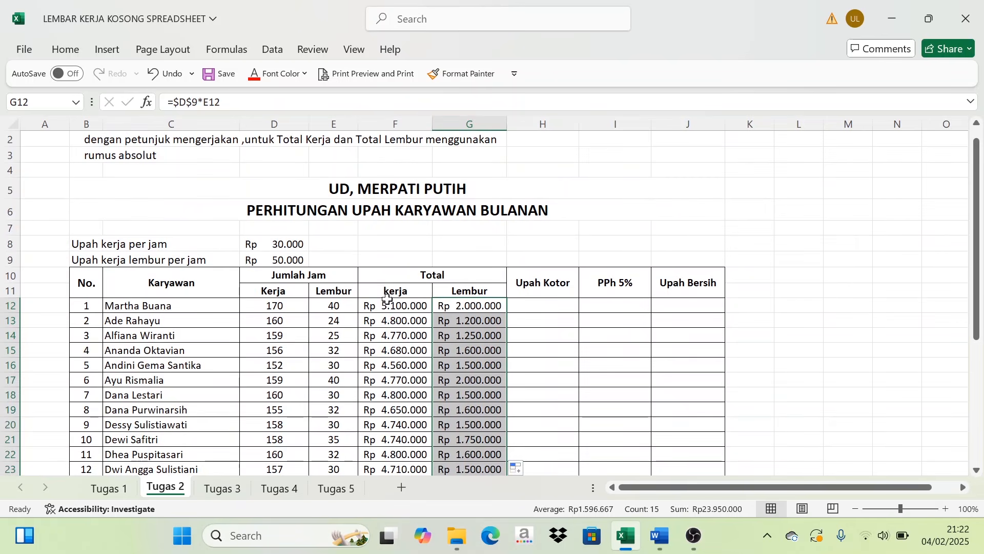
- Check the Upah kotor rule under Keterangan, enter =F12+G12 in H12 and fill it down through H26
scroll(487, 348, down, 4)
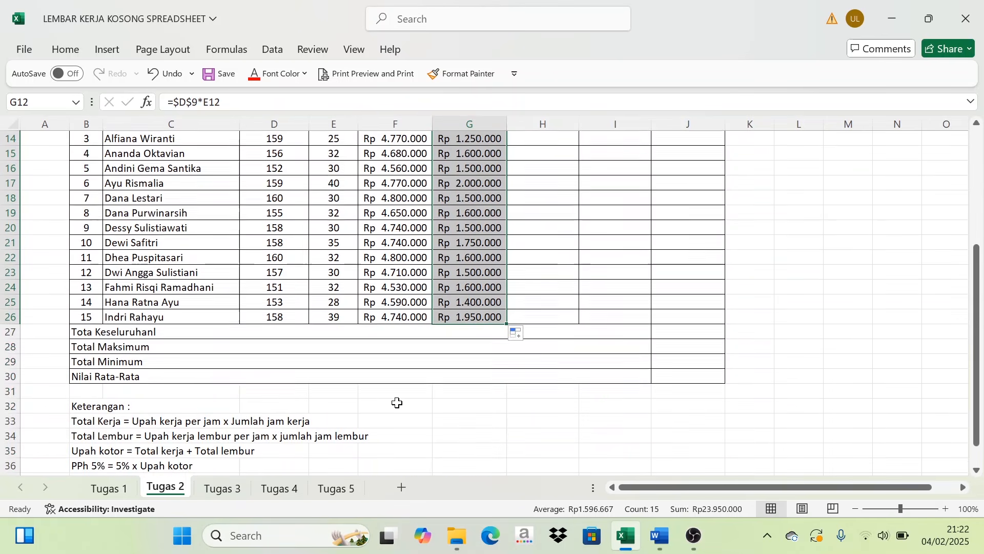
scroll(215, 457, down, 1)
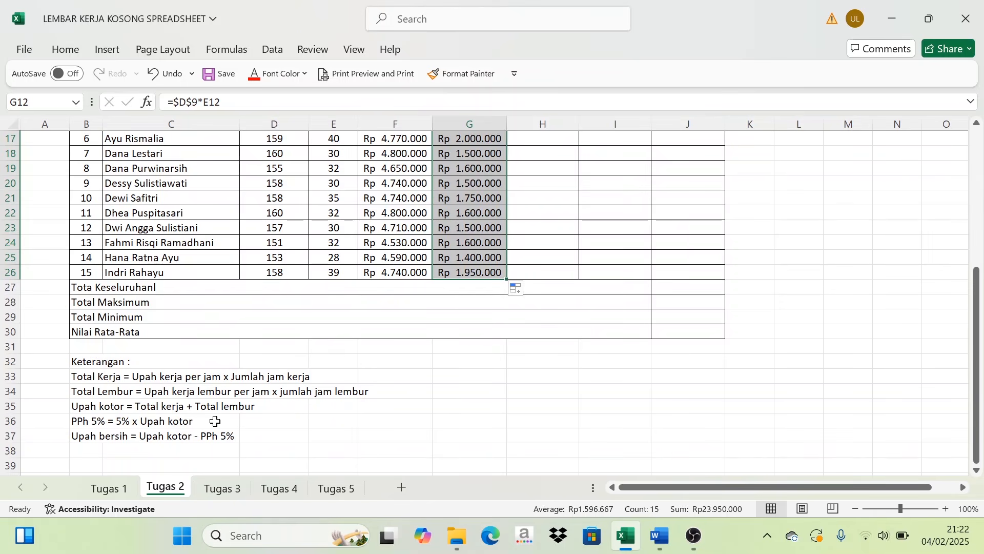
scroll(217, 420, up, 4)
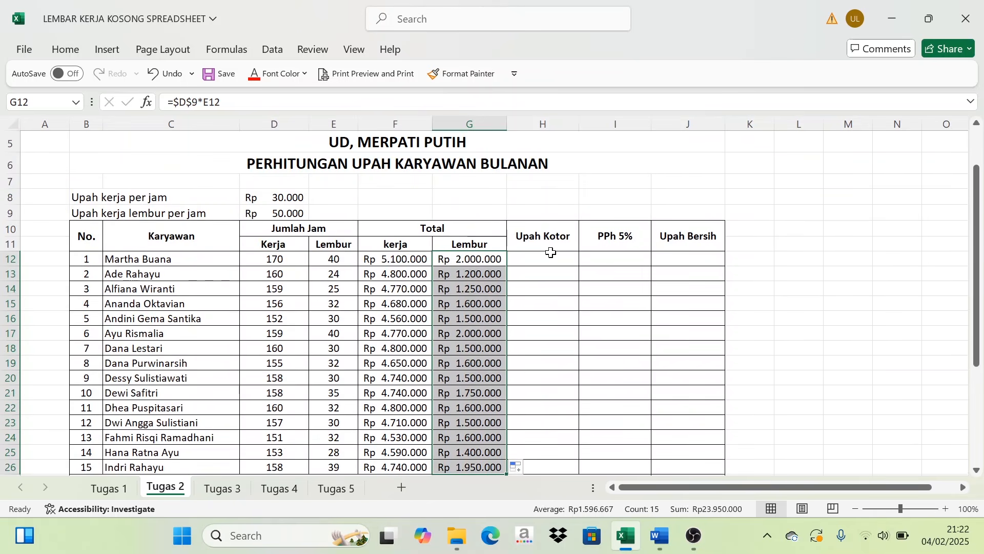
click(549, 257)
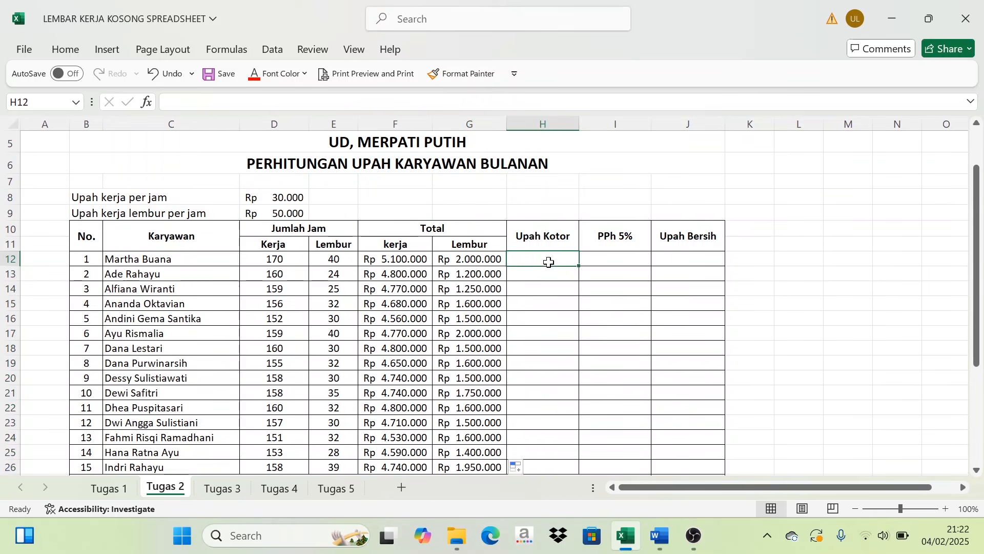
click(388, 258)
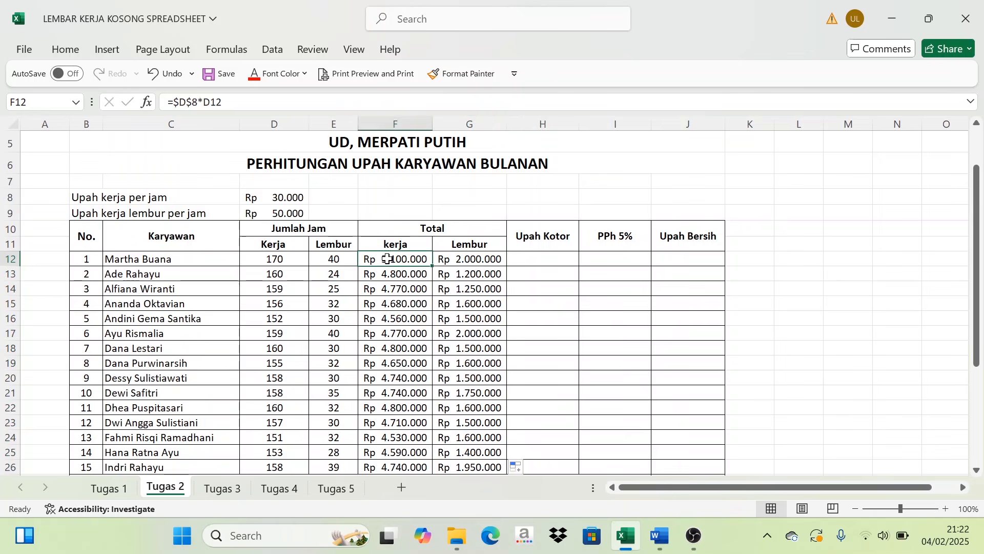
click(466, 258)
click(536, 257)
text(=)
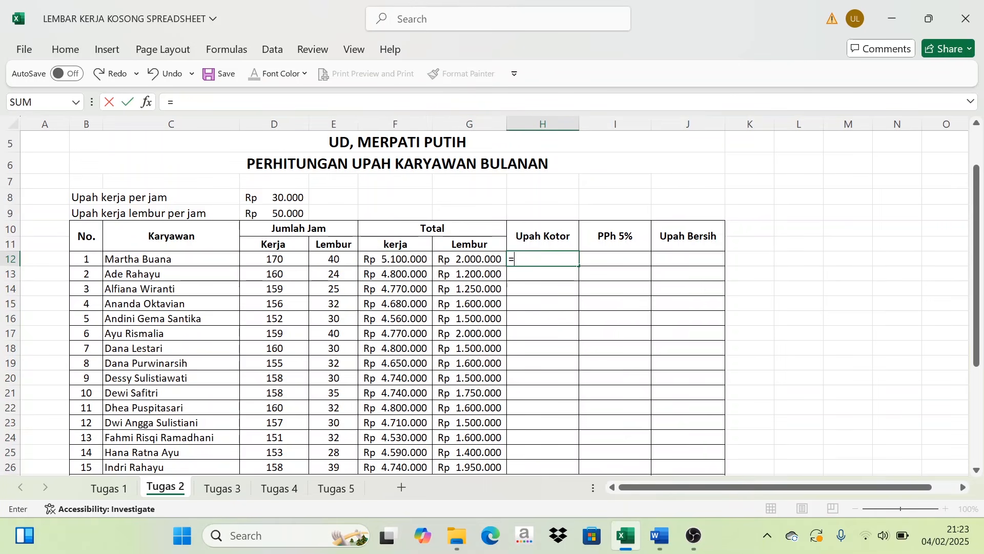
click(415, 263)
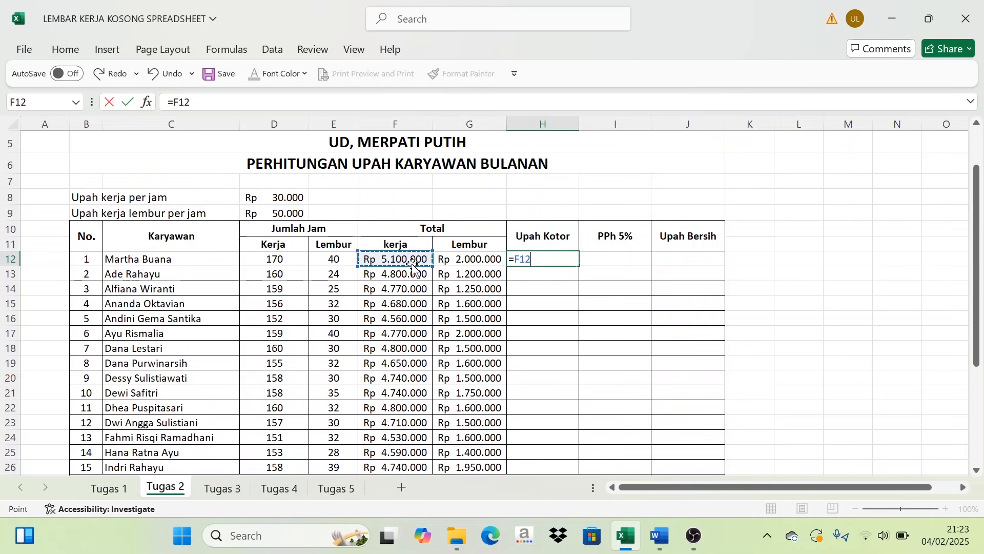
text(+)
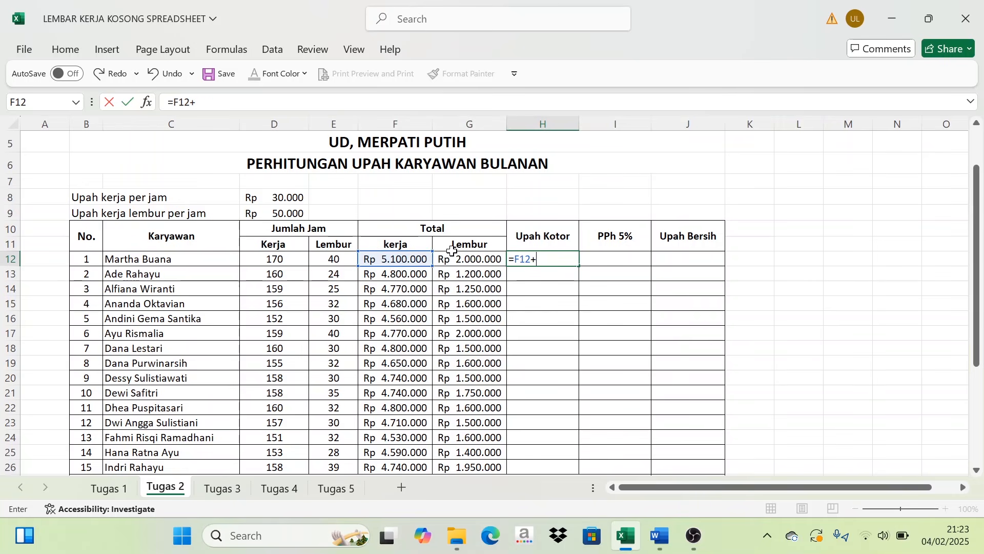
click(472, 259)
key(Return)
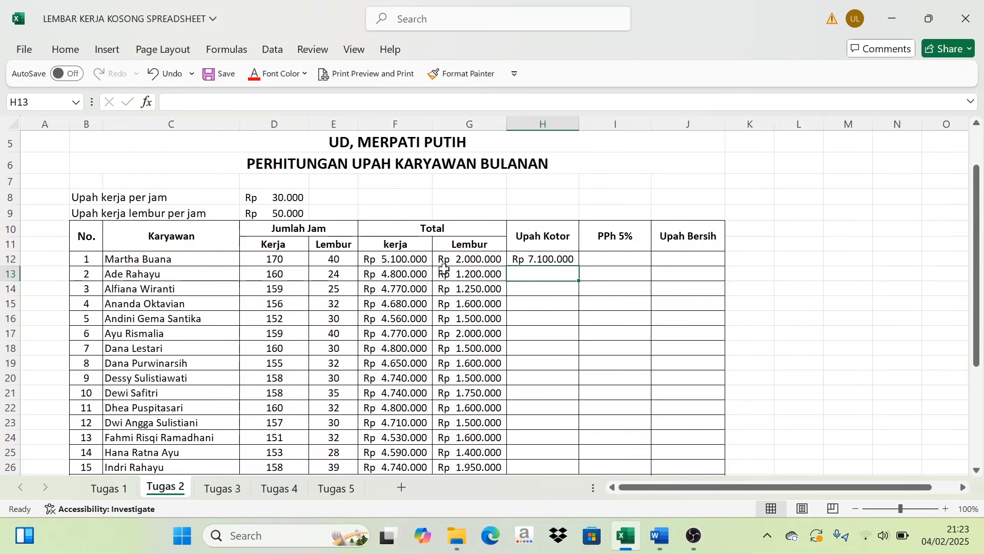
click(565, 260)
drag(580, 266, 564, 415)
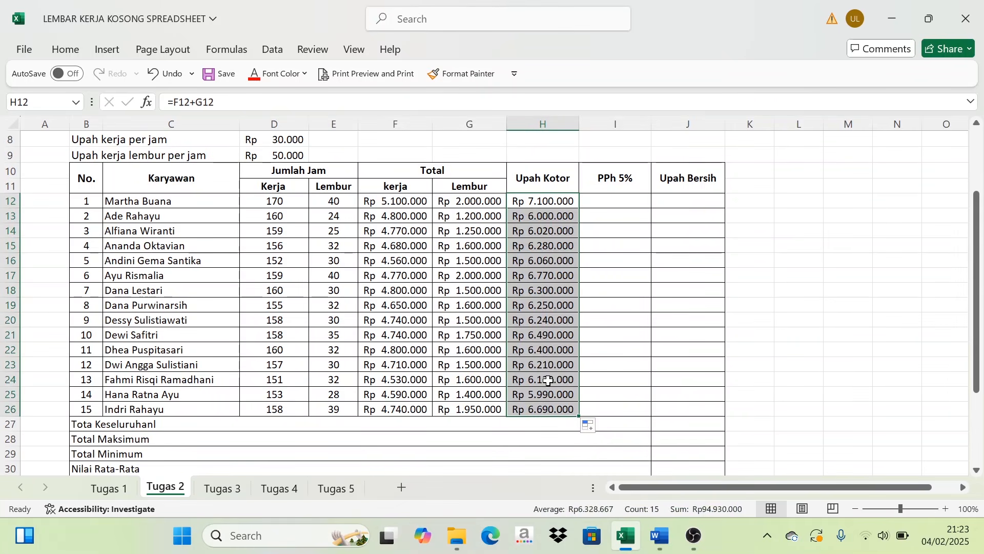
- Check the PPh 5% rule under Keterangan and enter the tax formula =5%*H12 in I12
click(605, 201)
scroll(133, 431, down, 3)
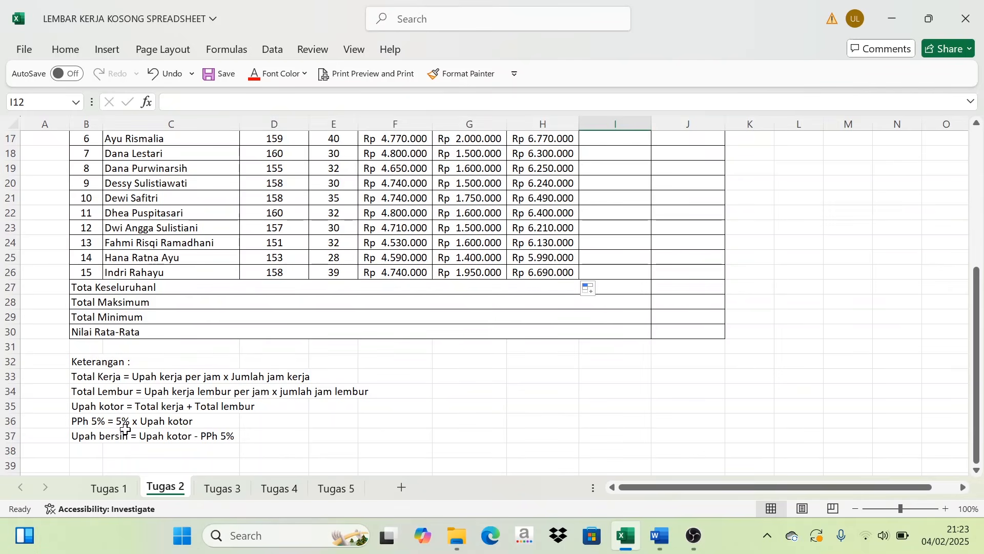
scroll(234, 431, up, 5)
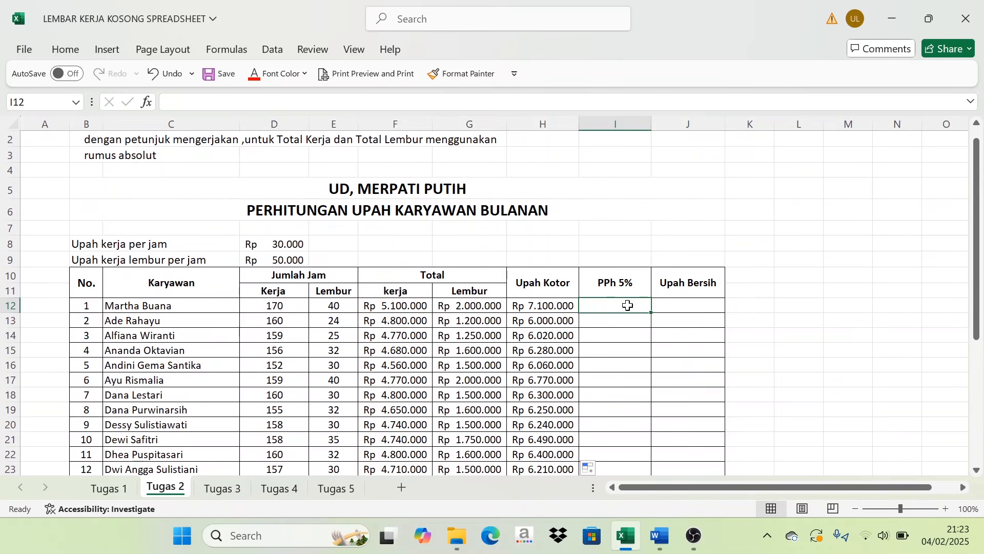
text(=)
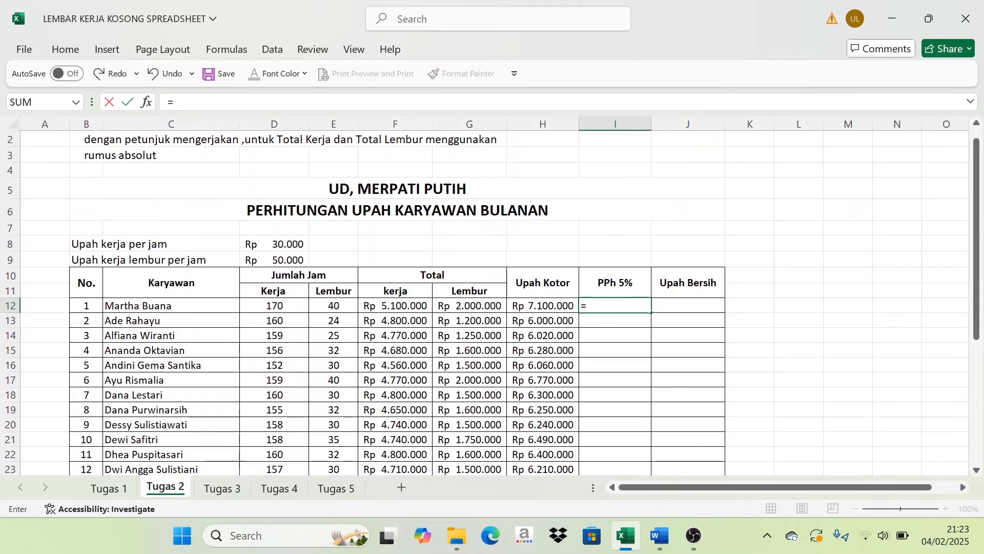
text(5%*)
click(547, 306)
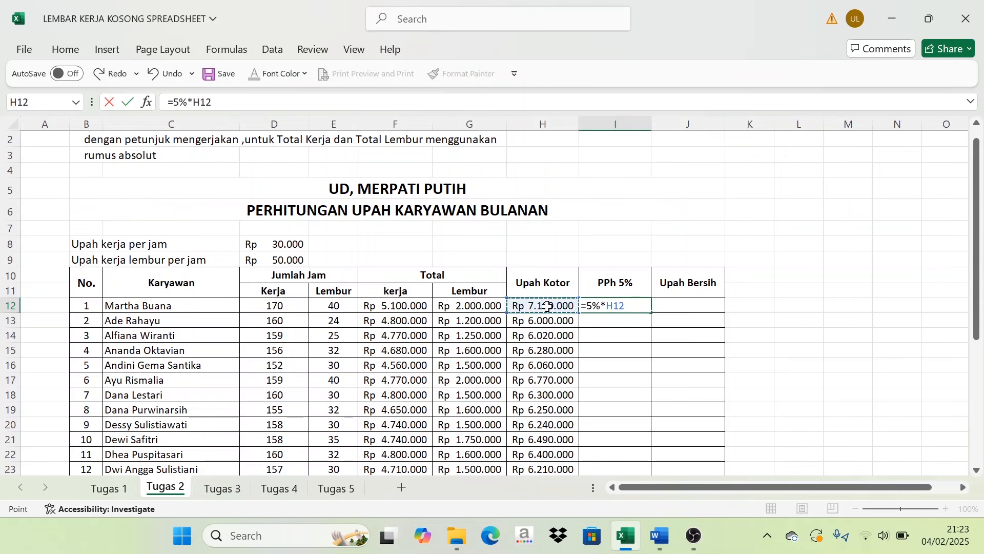
key(Return)
- Fill the I12 tax formula down through I26 in the PPh 5% column
click(623, 307)
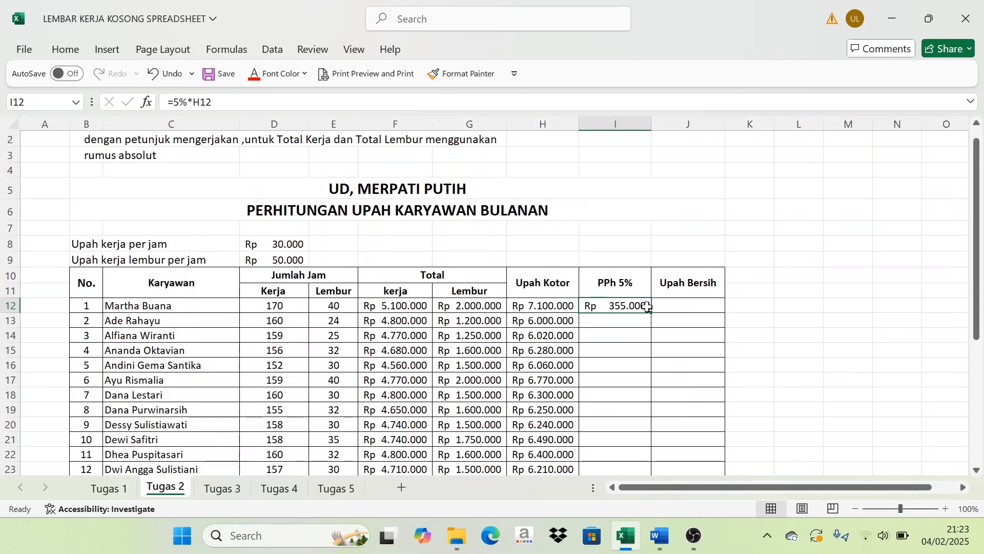
drag(652, 313, 655, 475)
drag(659, 507, 667, 417)
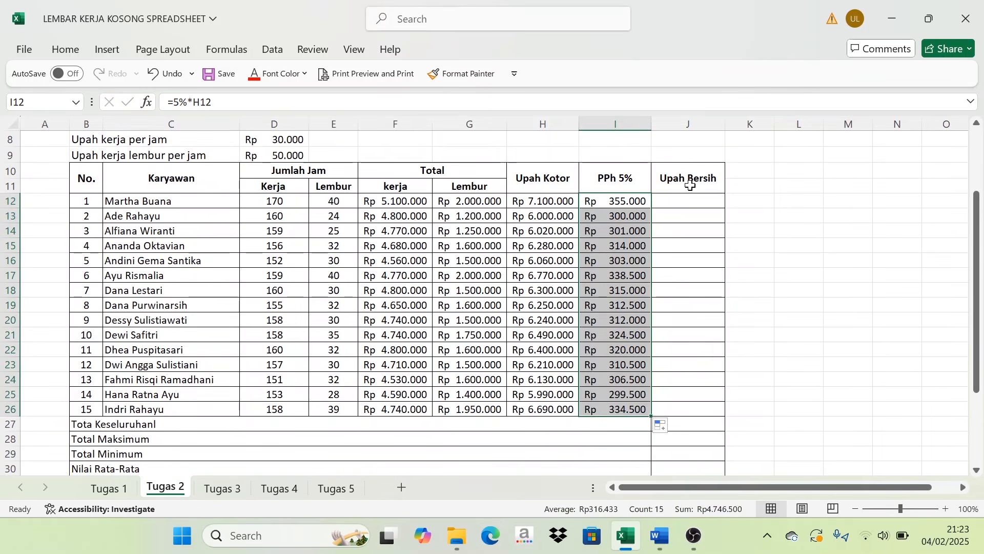
- Check the Upah bersih rule under Keterangan and enter the net wage formula =H12-I12 in J12
click(521, 338)
scroll(442, 387, down, 3)
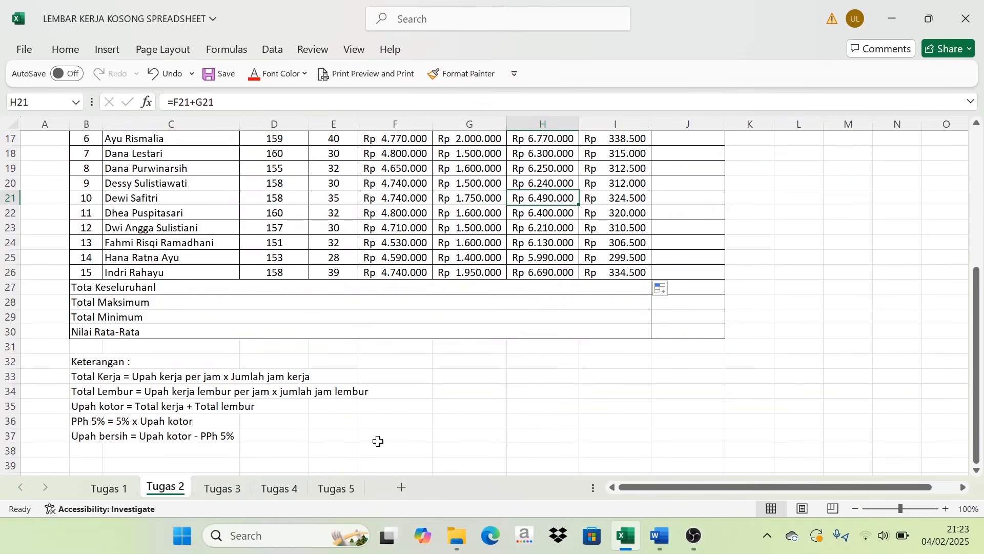
scroll(644, 356, up, 4)
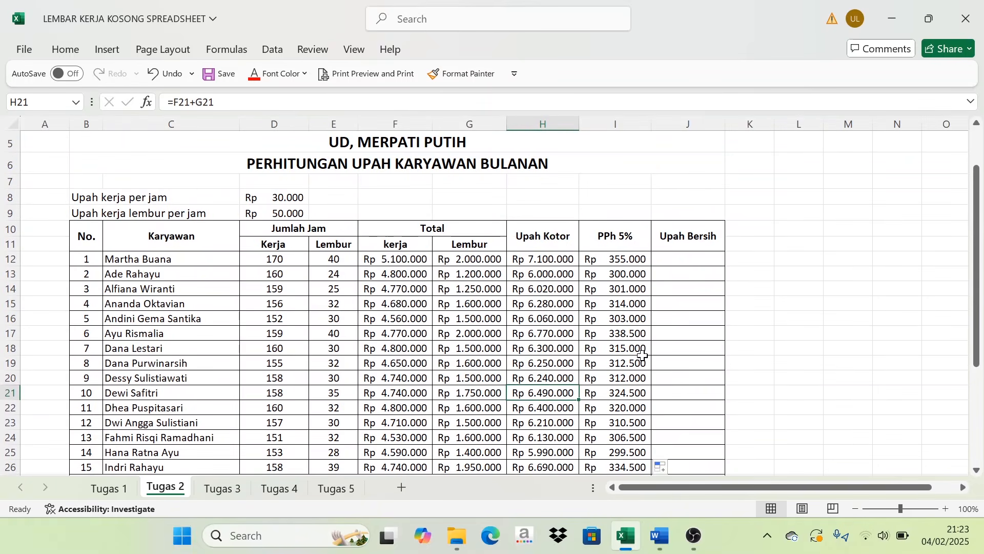
click(544, 258)
click(632, 260)
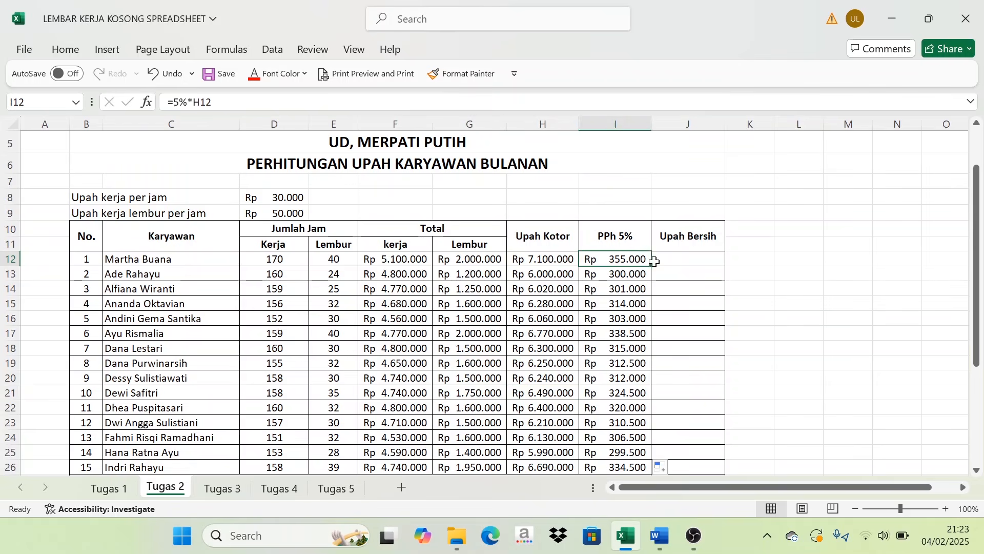
click(666, 259)
text(=)
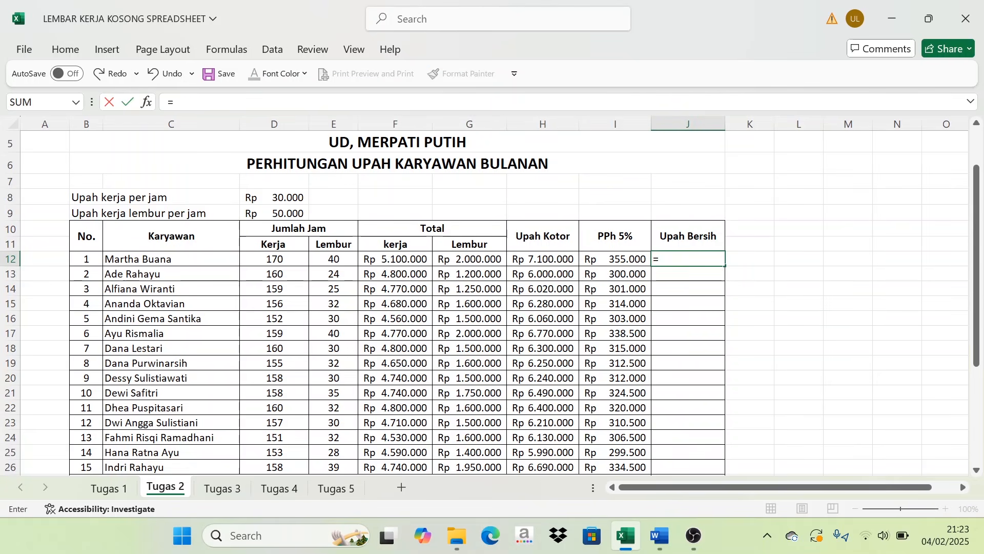
click(541, 256)
text(-)
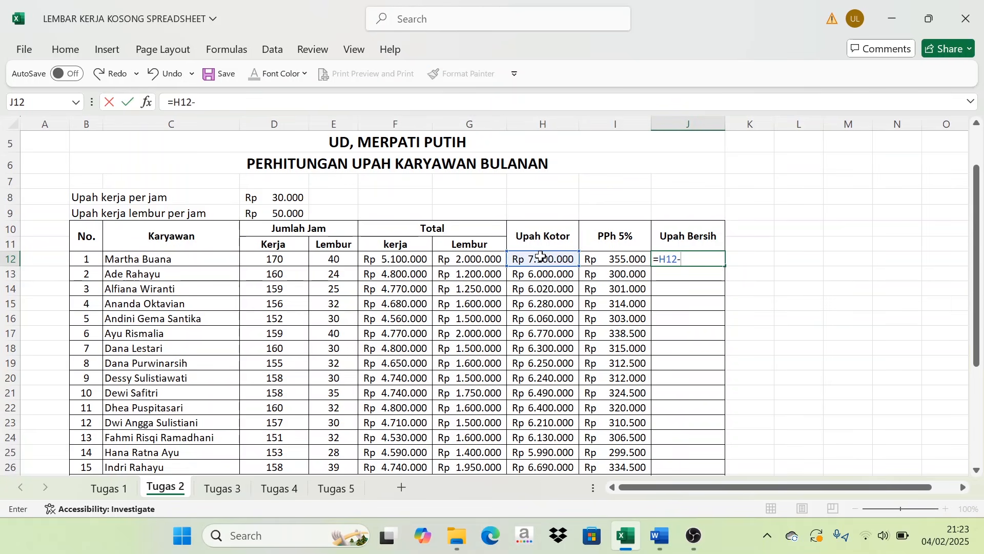
click(598, 255)
key(Return)
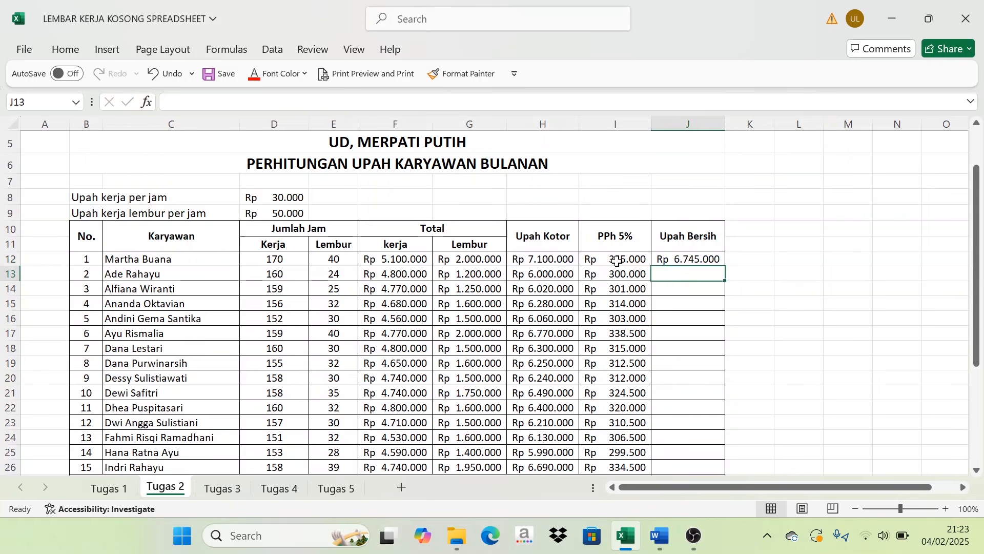
- Fill the J12 net wage formula down through J26 in the Upah Bersih column
click(686, 260)
drag(725, 266, 717, 419)
click(325, 348)
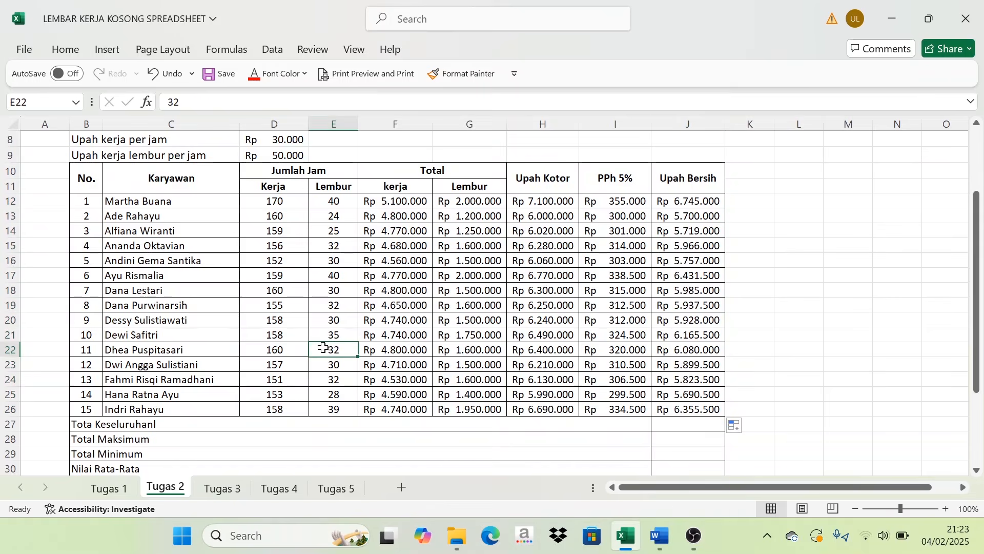
- Enter =SUM(J12:J26) in J27 to total the Upah Bersih column for the overall total row
scroll(282, 382, down, 2)
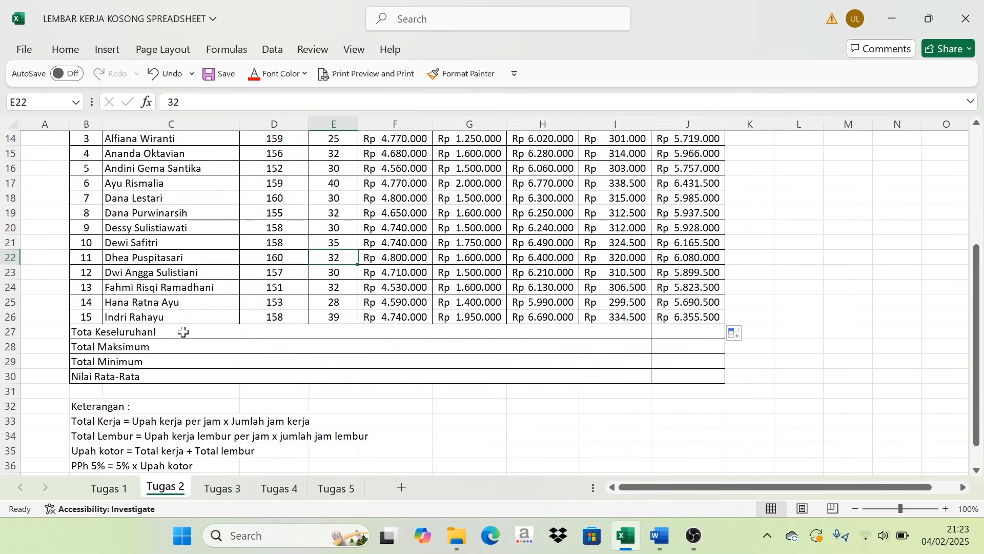
click(100, 337)
scroll(663, 307, up, 3)
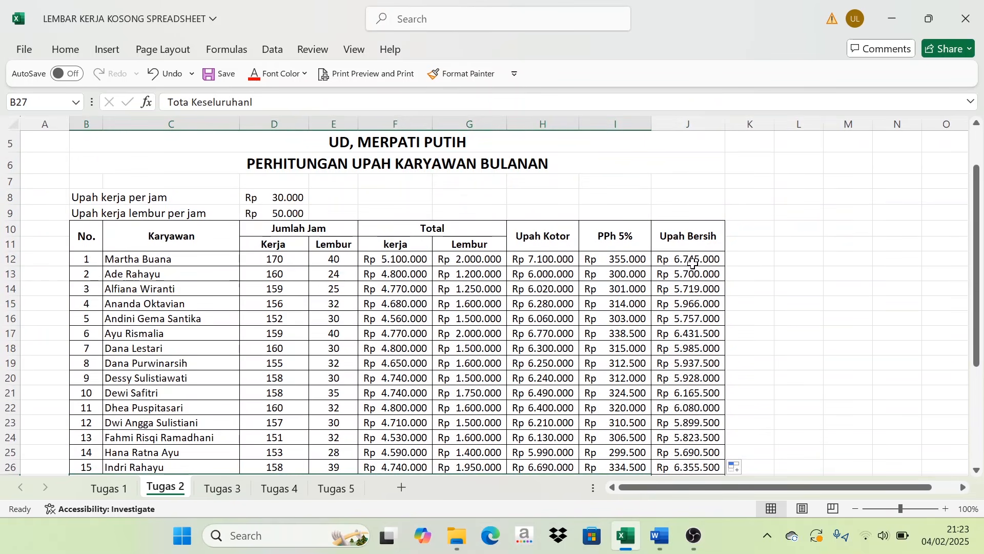
drag(693, 263, 670, 468)
scroll(670, 469, up, 1)
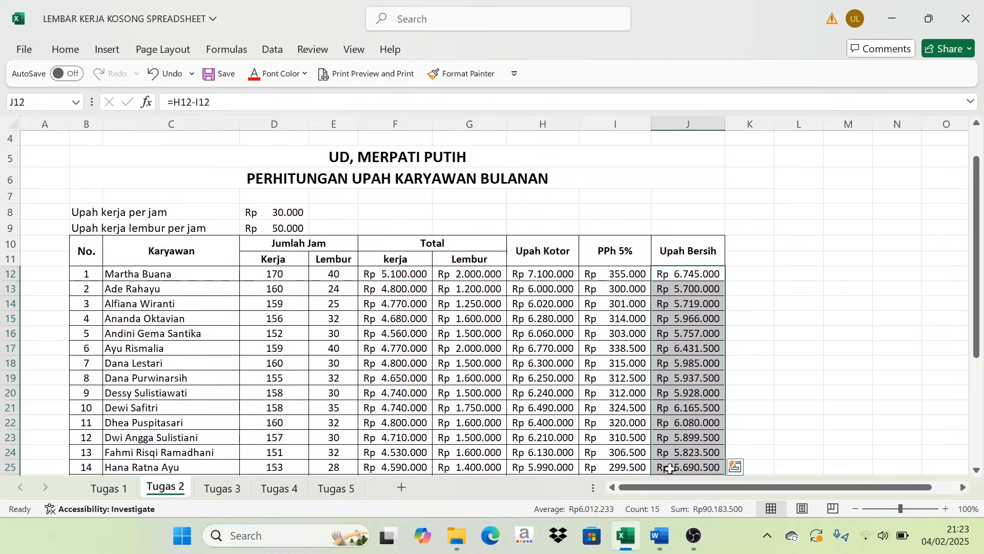
scroll(670, 468, down, 2)
click(671, 394)
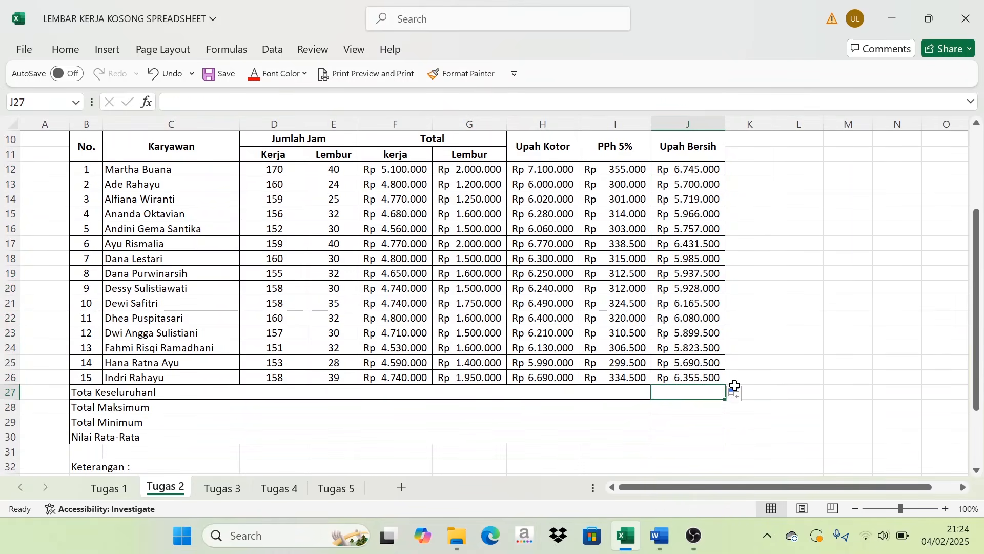
text(=SUM()
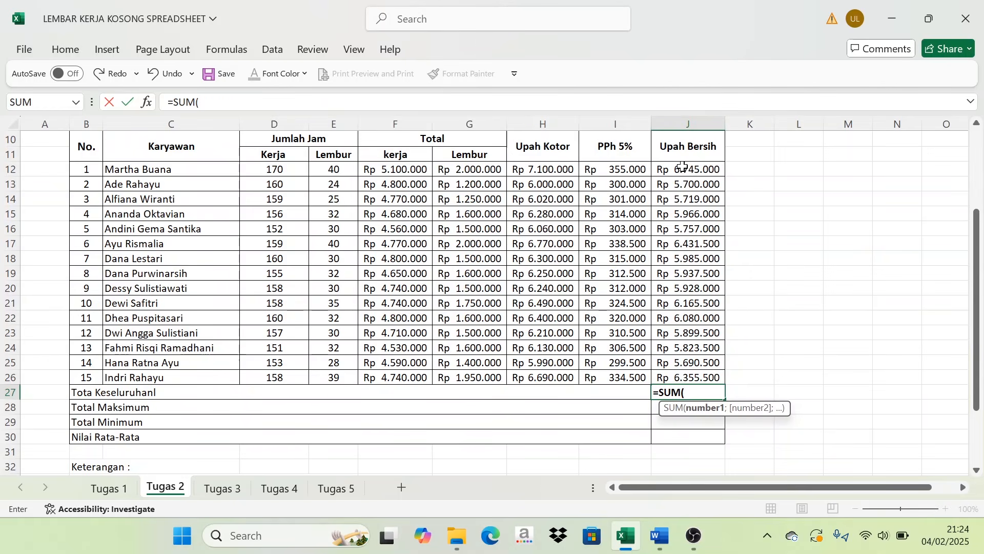
drag(687, 172, 703, 375)
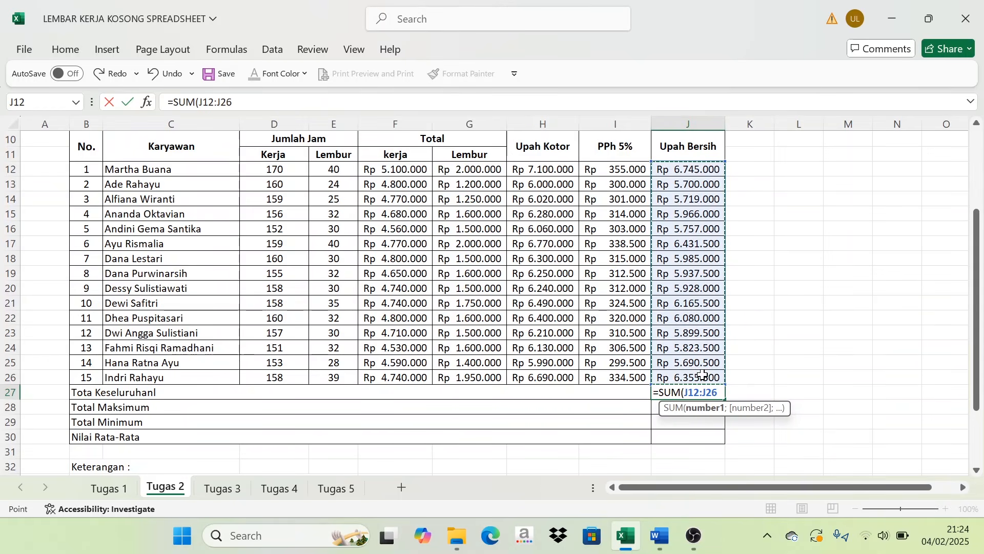
key(Return)
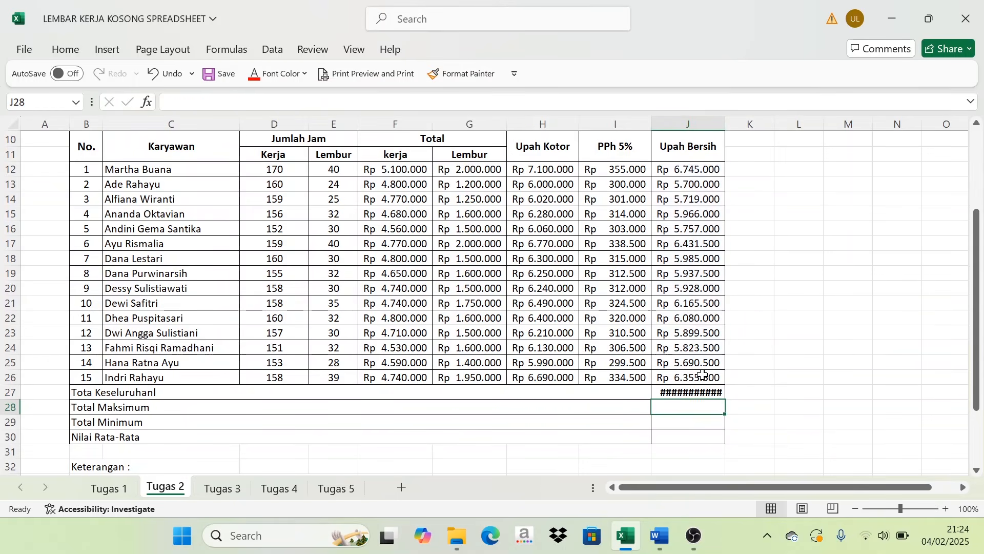
- Widen column J enough to display the full overall total in J27
scroll(713, 256, up, 3)
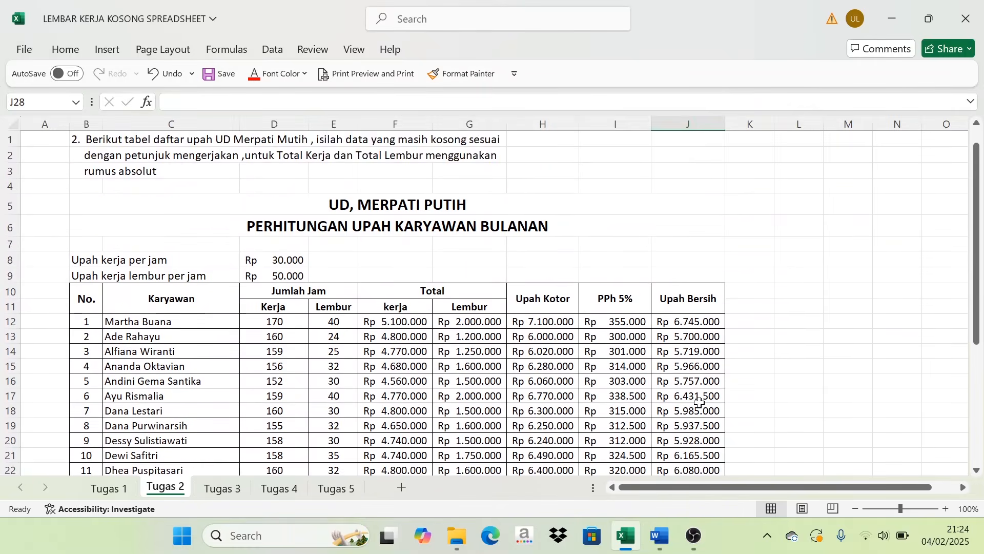
scroll(723, 141, down, 1)
drag(725, 125, 743, 126)
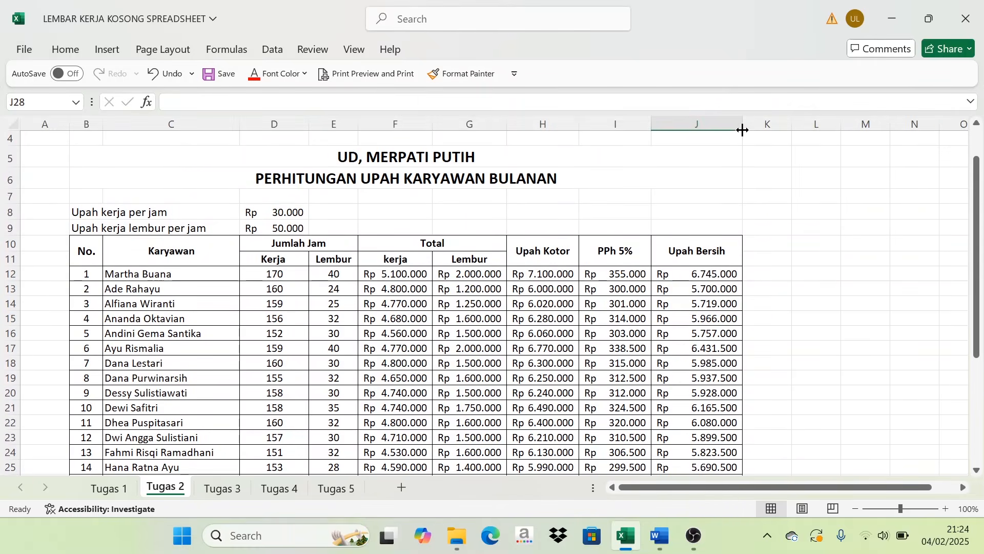
scroll(730, 176, down, 2)
scroll(731, 175, up, 1)
scroll(554, 417, down, 2)
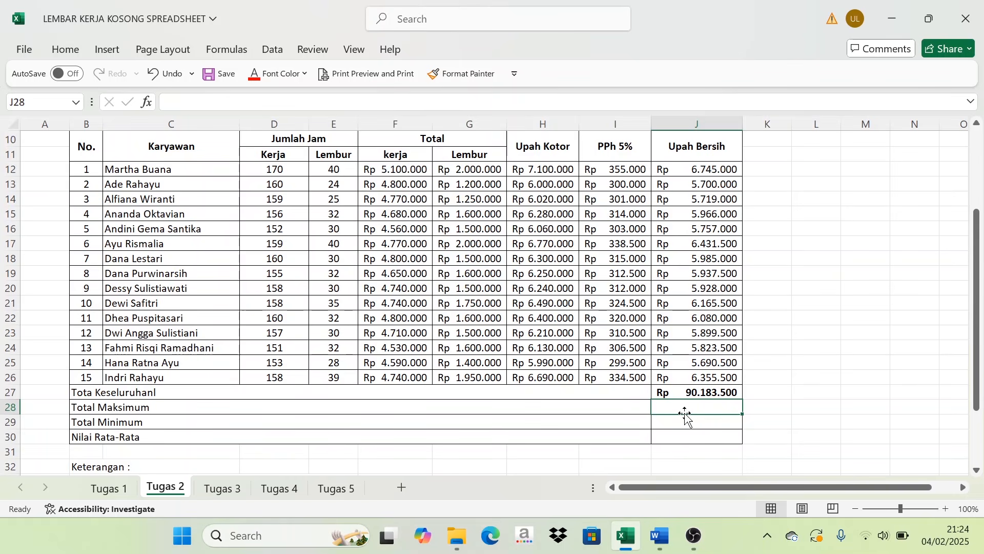
- Enter =MAX(J12:J26) in J28 to get the highest net wage for the Total Maksimum row
text(=)
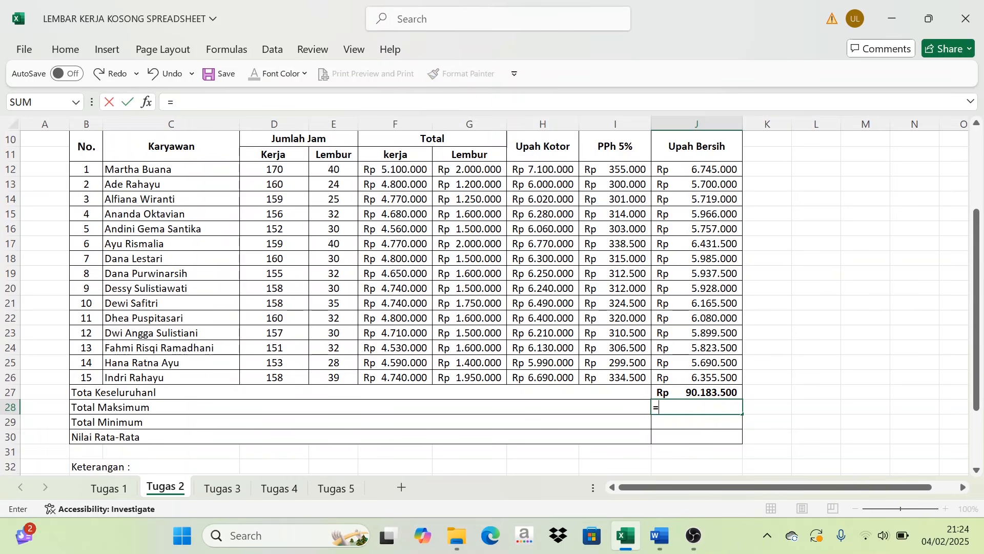
text(MAX()
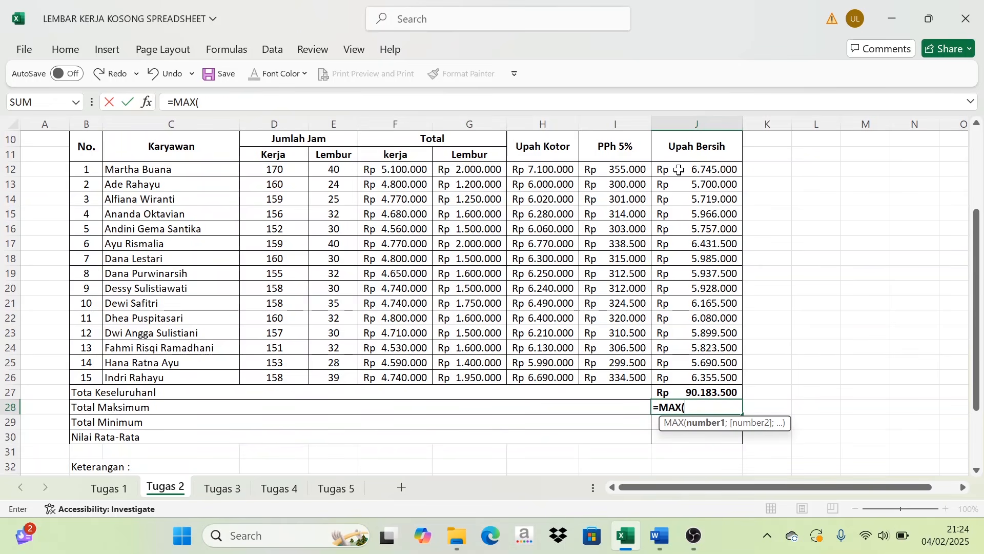
drag(679, 169, 698, 374)
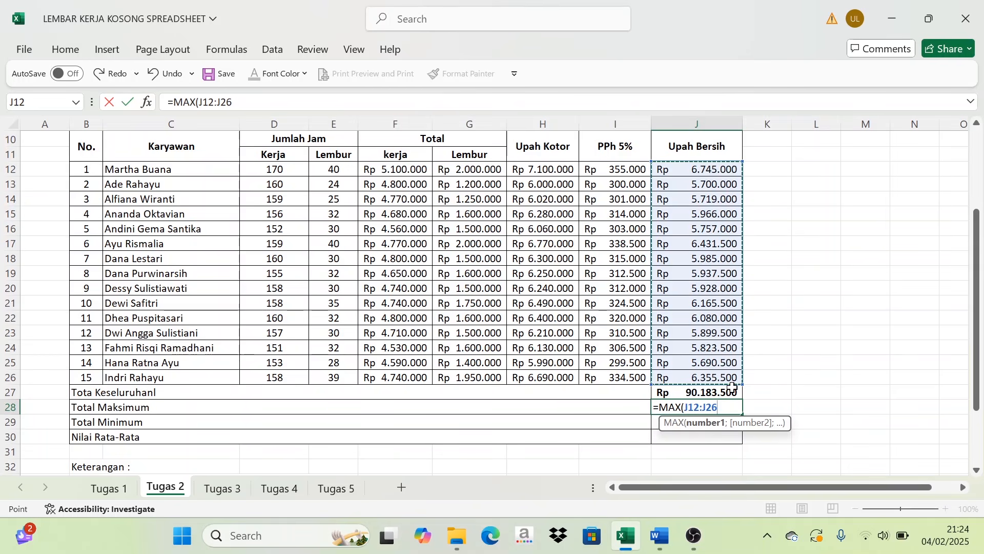
text())
key(Return)
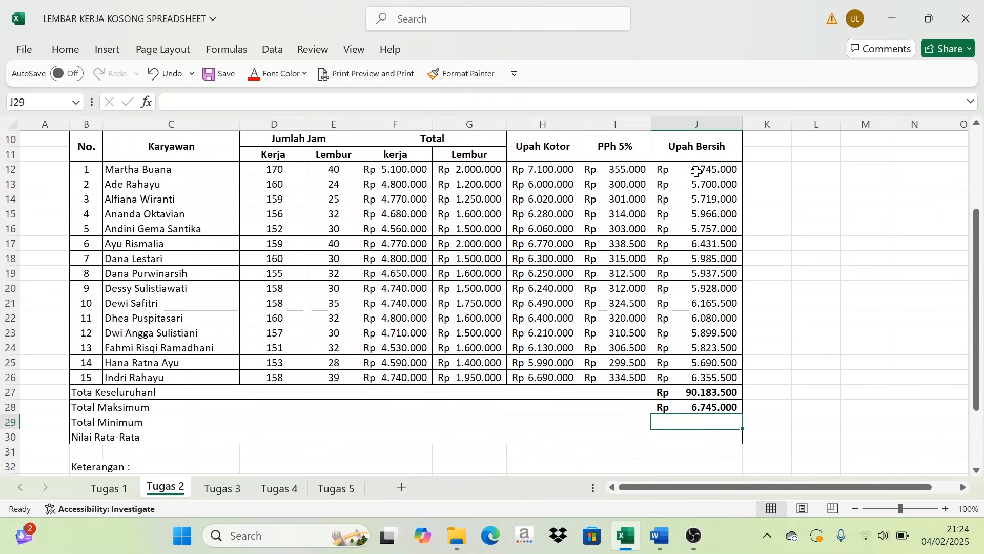
- Enter =MIN(J12:J26) in J29 to get the lowest net wage for the Total Minimum row
scroll(695, 314, down, 1)
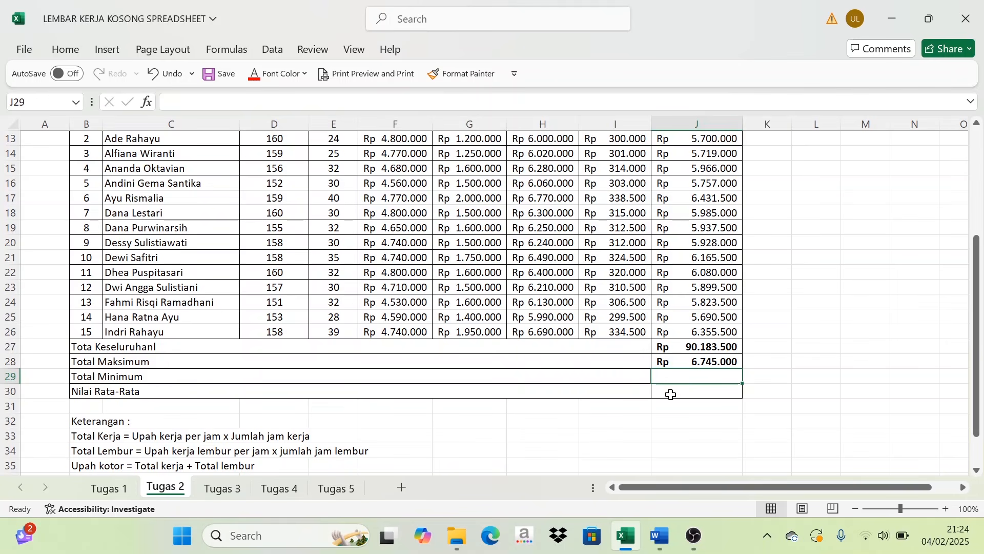
scroll(699, 377, up, 2)
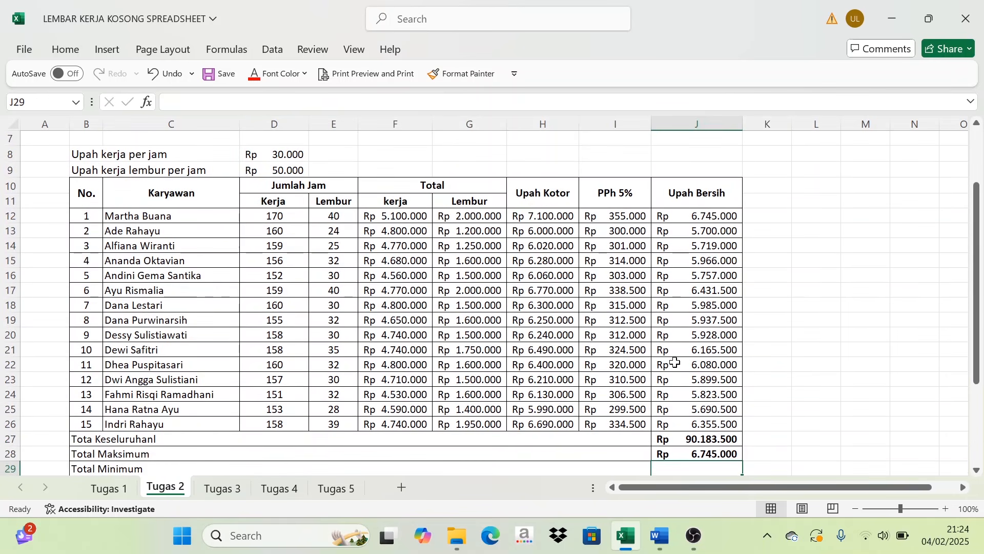
scroll(676, 362, down, 1)
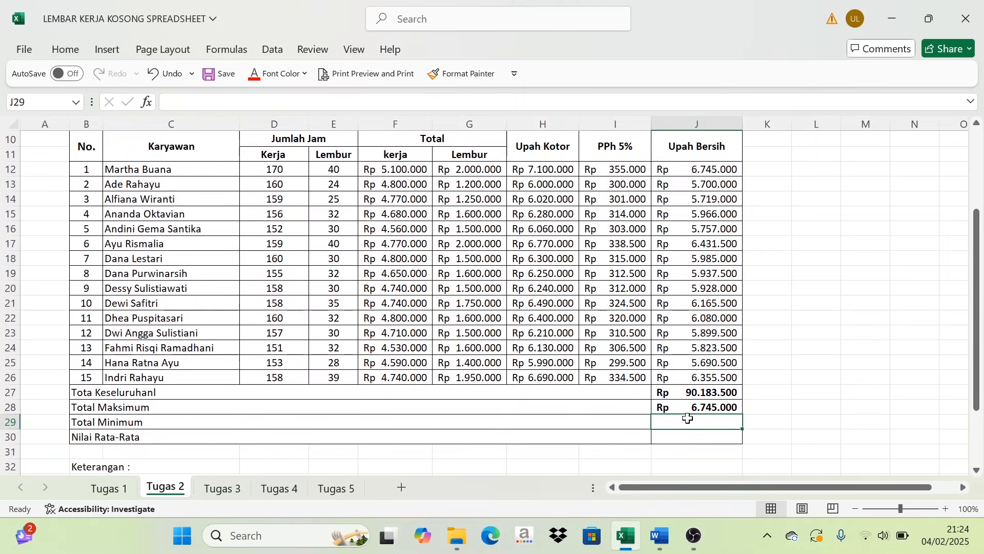
text(=)
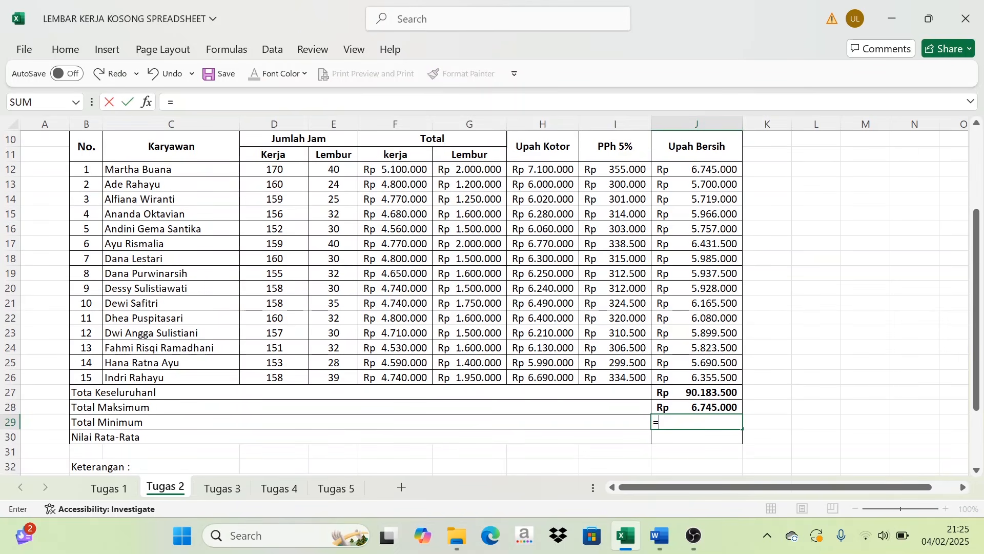
text(MIN)
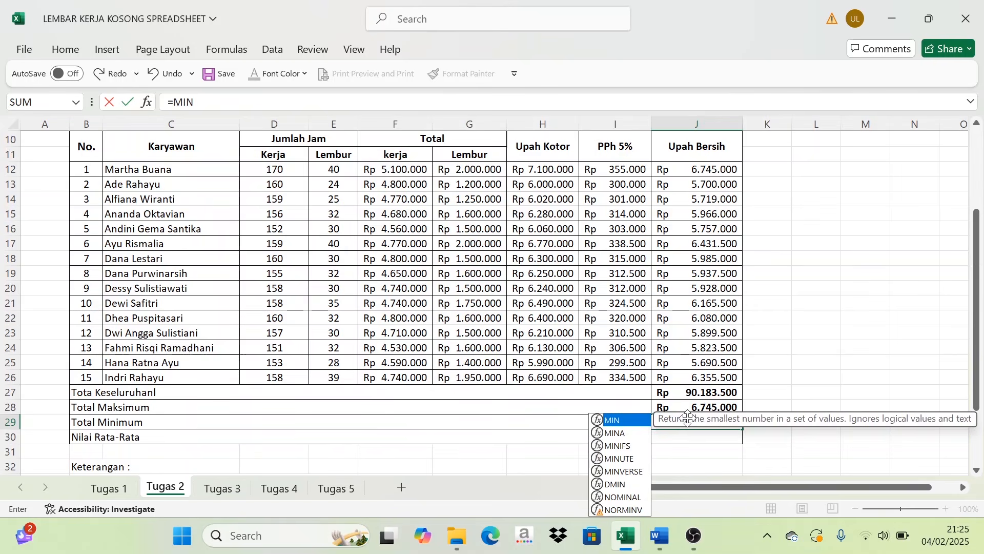
text(()
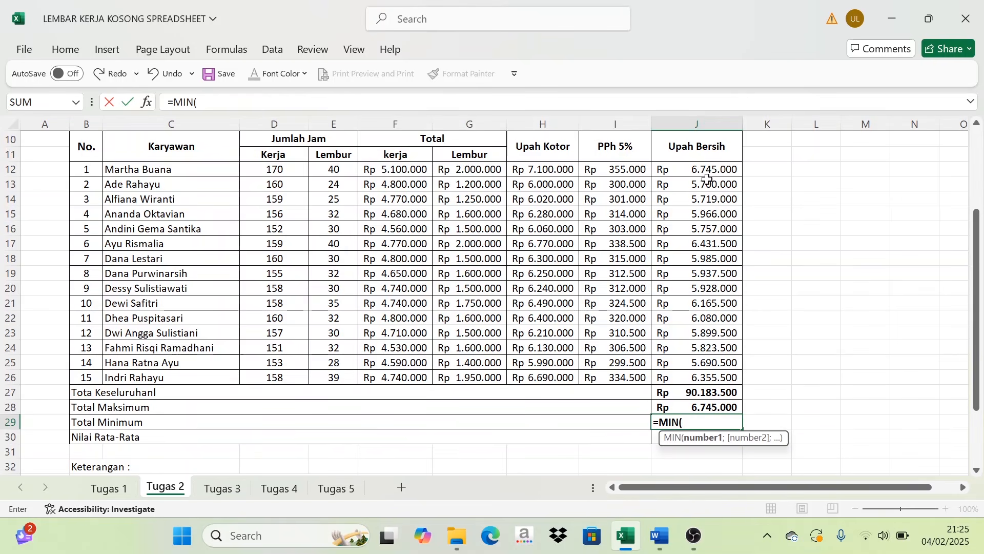
drag(708, 172, 716, 385)
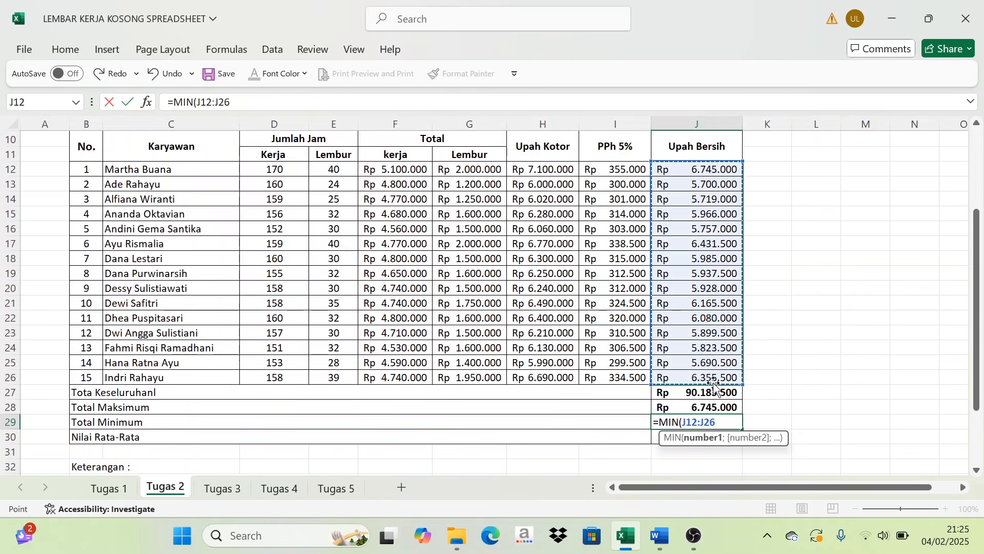
text())
key(Return)
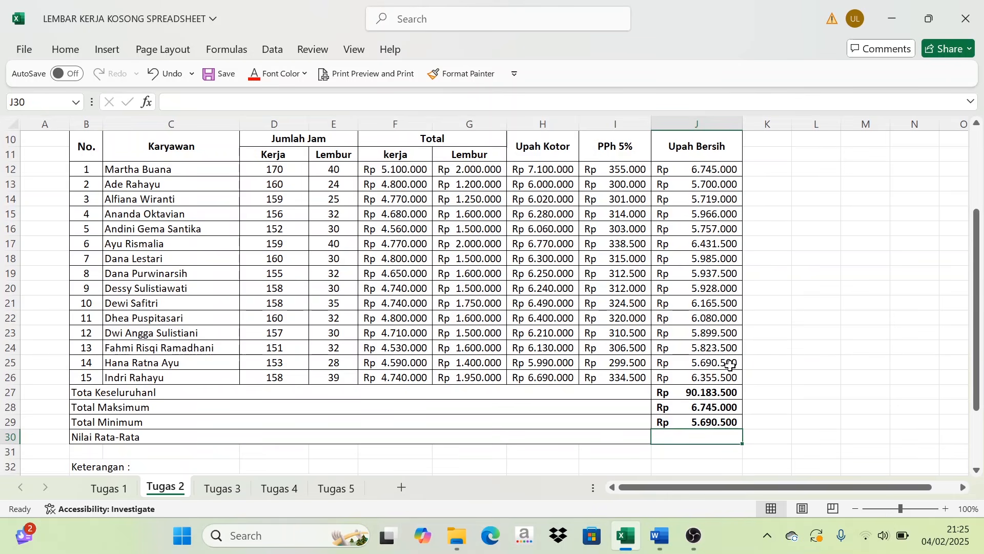
- Enter =AVERAGE(J12:J26) in J30 to get the average net wage for the Nilai Rata-Rata row
click(710, 362)
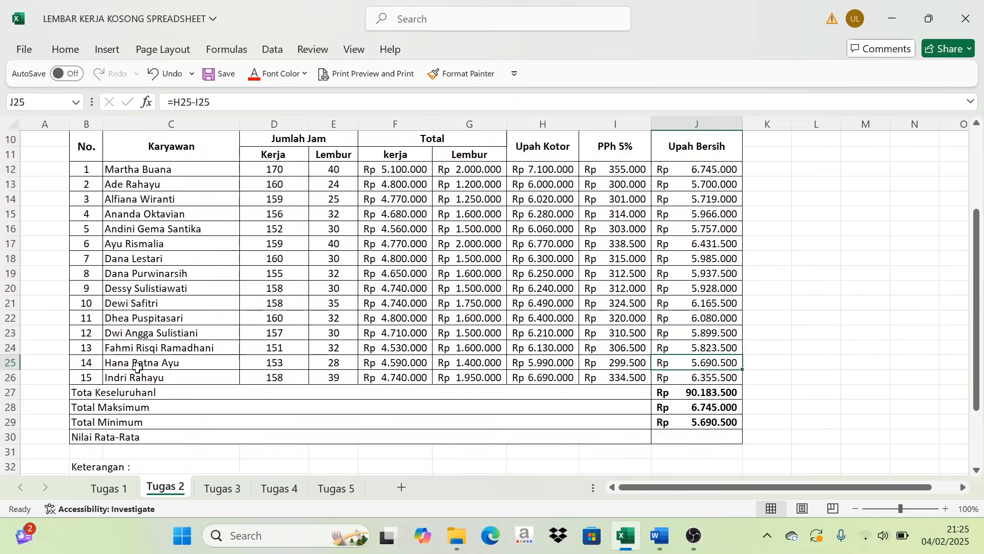
scroll(281, 379, down, 1)
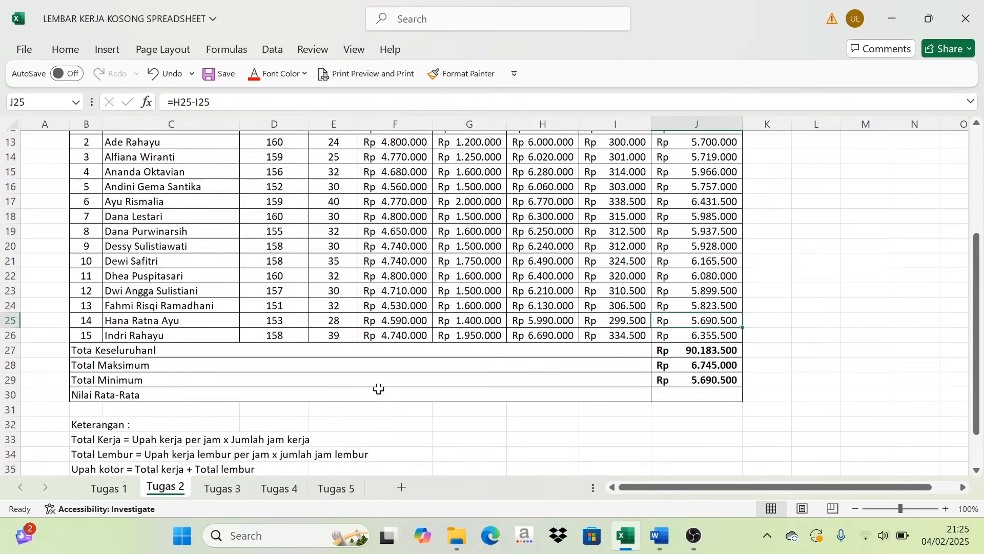
click(691, 402)
scroll(693, 377, up, 3)
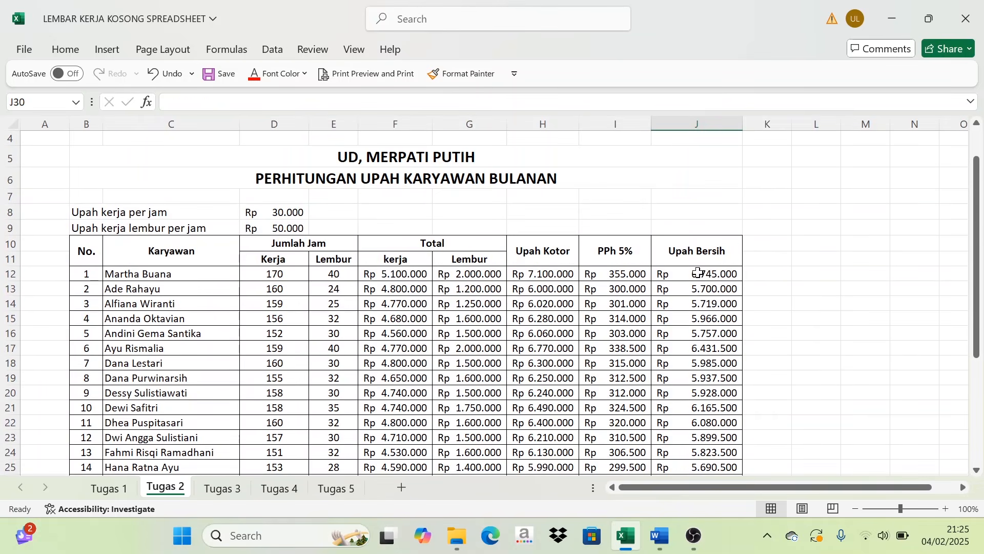
scroll(699, 272, down, 3)
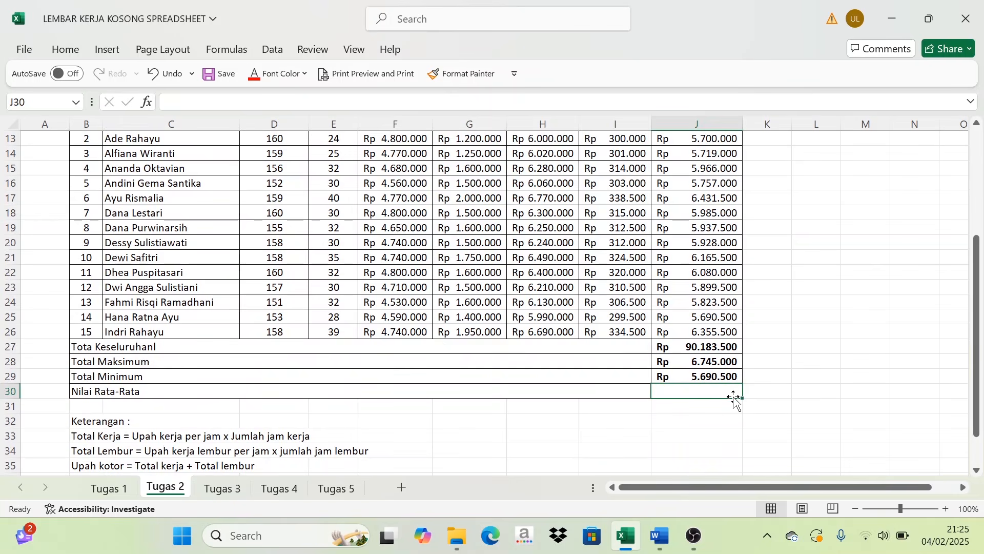
text(=A)
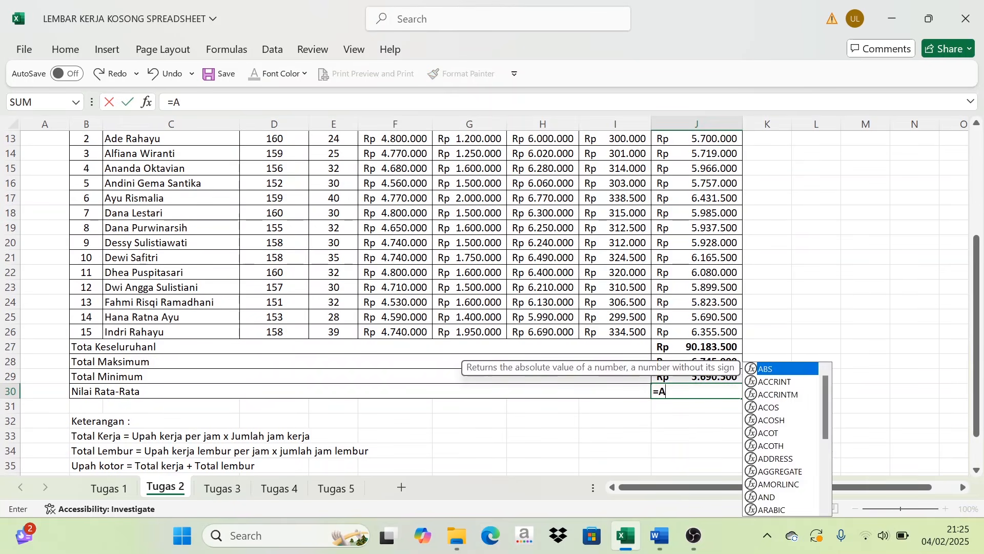
text(VERAG)
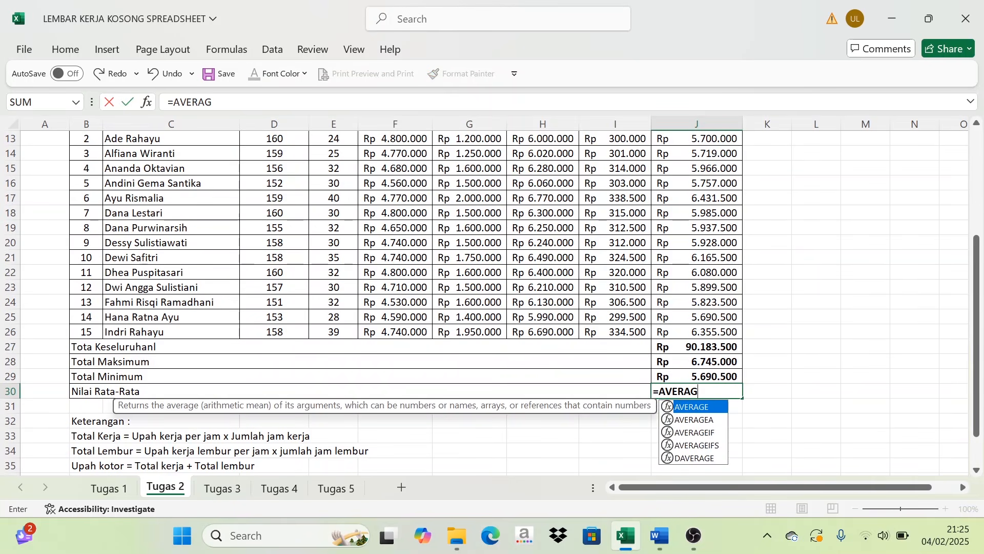
text(E()
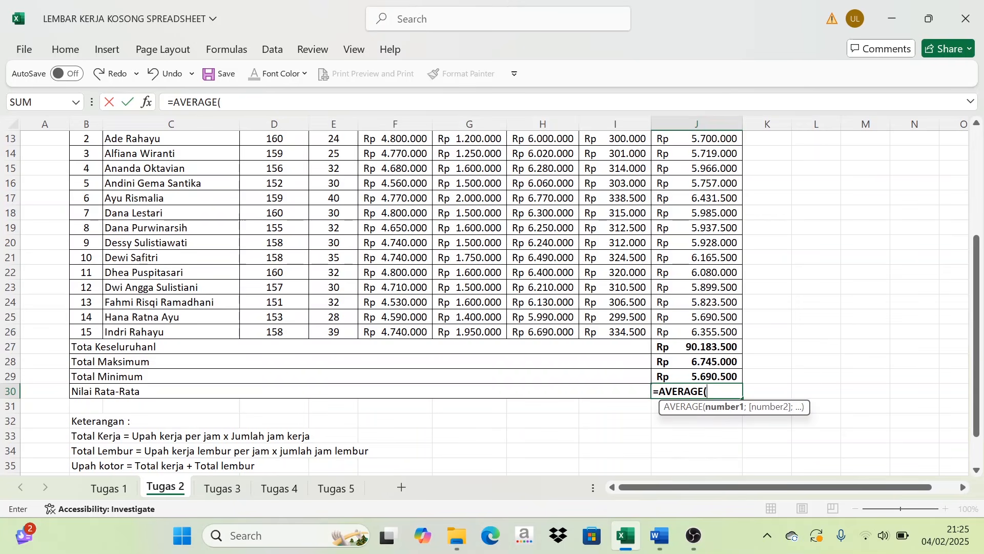
scroll(690, 379, up, 2)
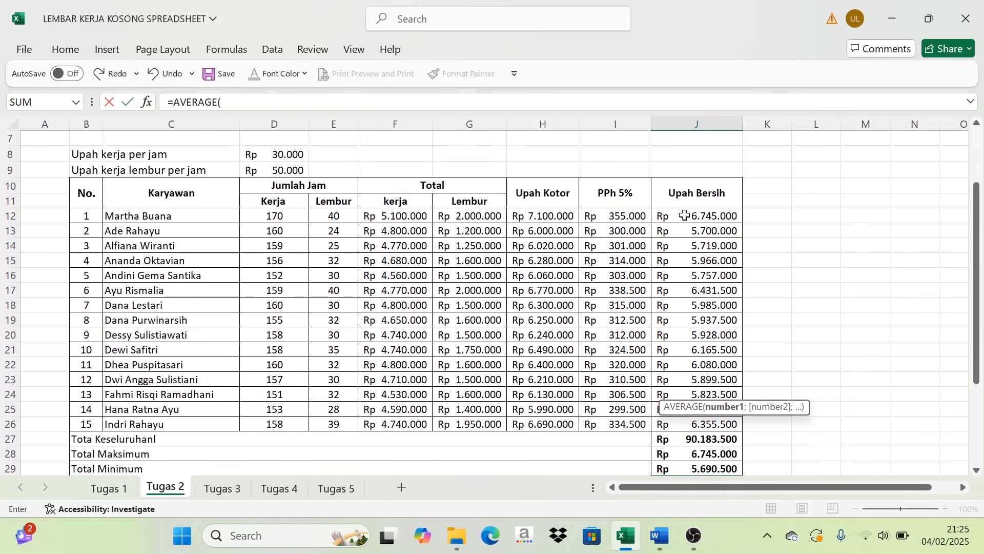
drag(684, 215, 689, 423)
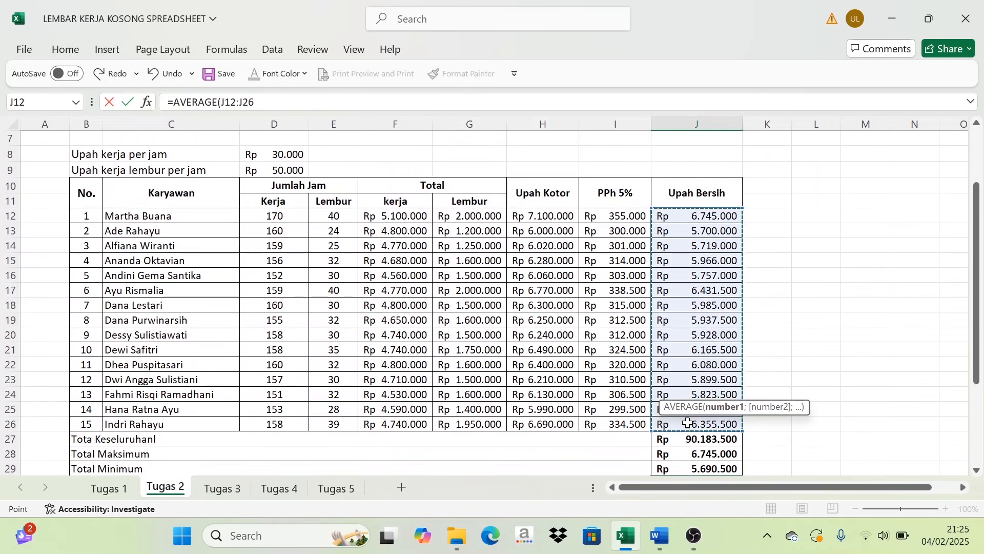
text())
key(Return)
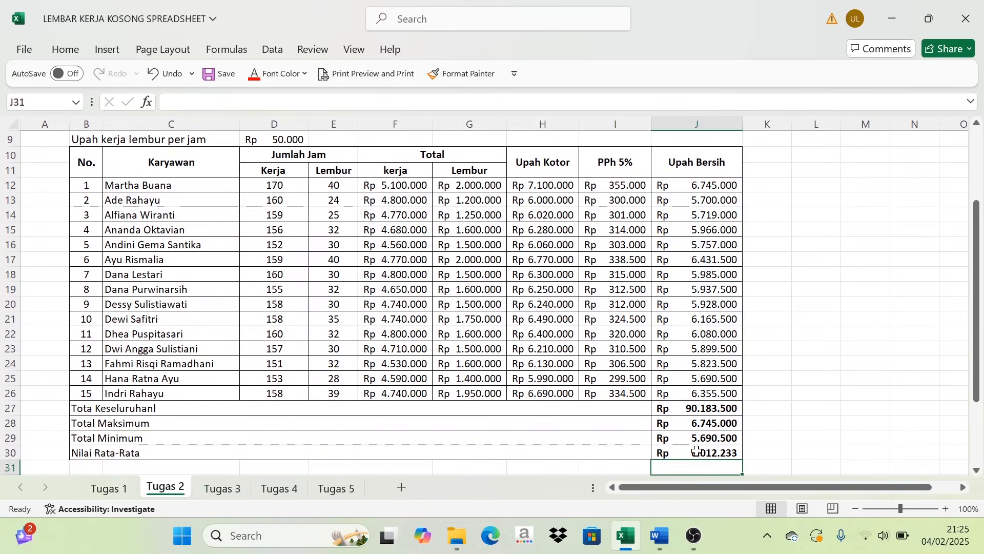
- Check over the wage table on Tugas 2 and switch to the Tugas 3 sheet
scroll(702, 448, down, 1)
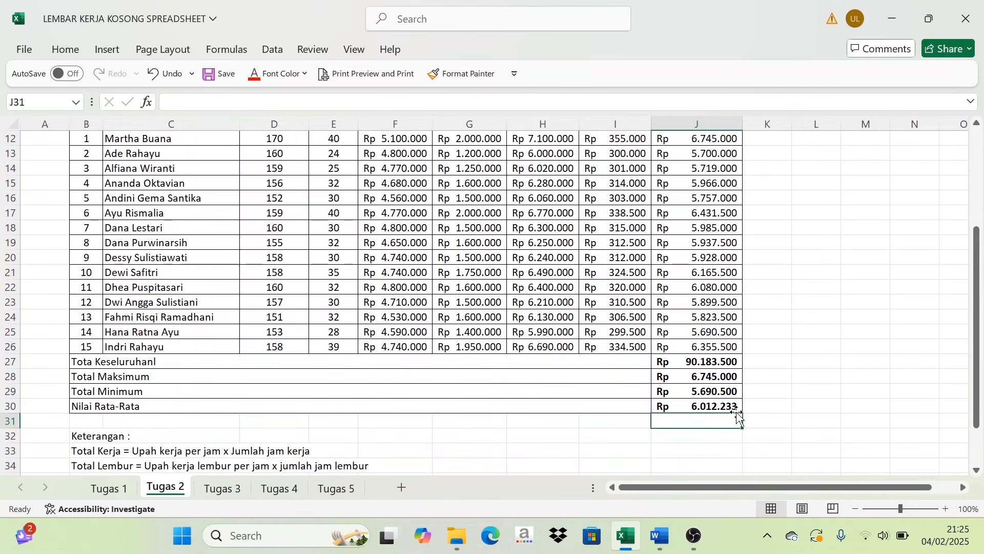
click(797, 394)
scroll(658, 436, up, 2)
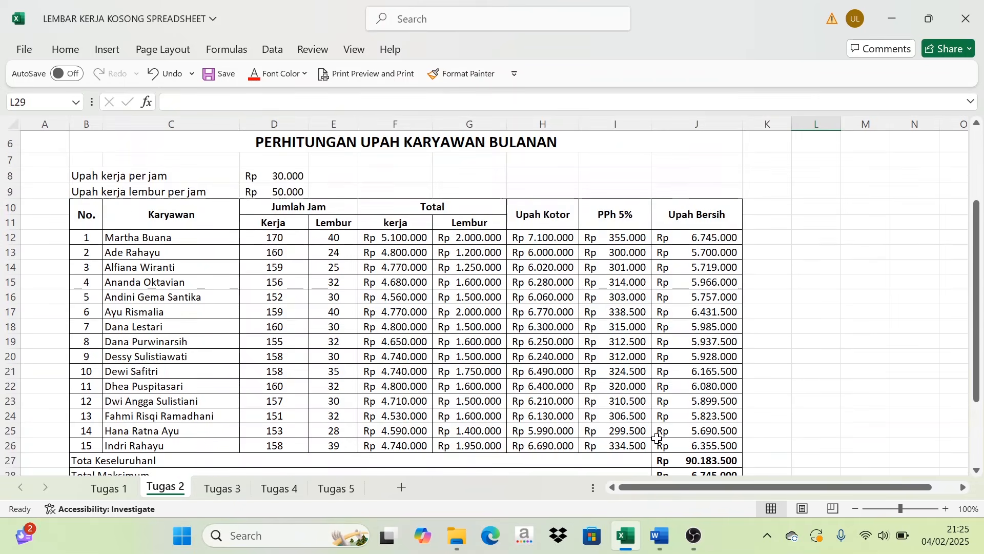
scroll(464, 364, down, 3)
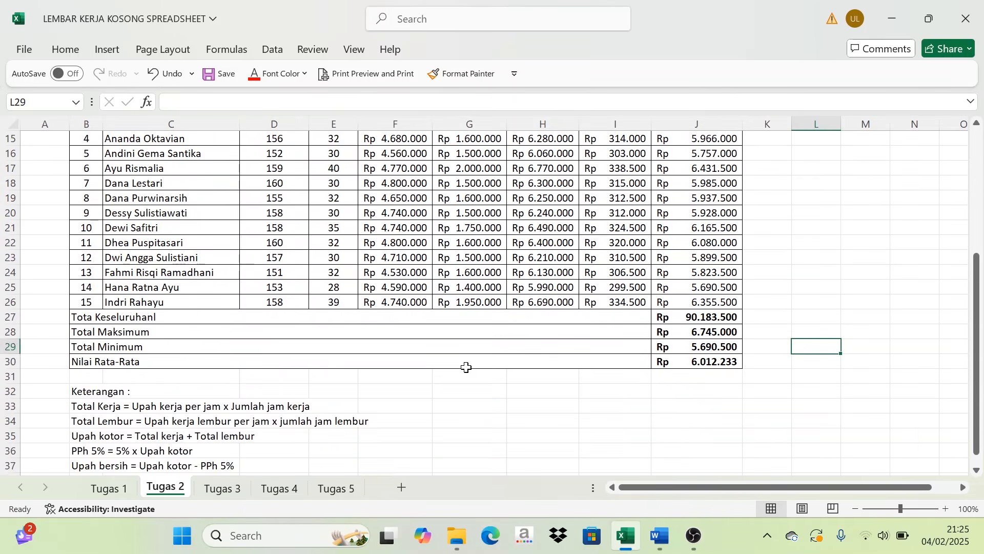
scroll(451, 405, up, 2)
click(229, 493)
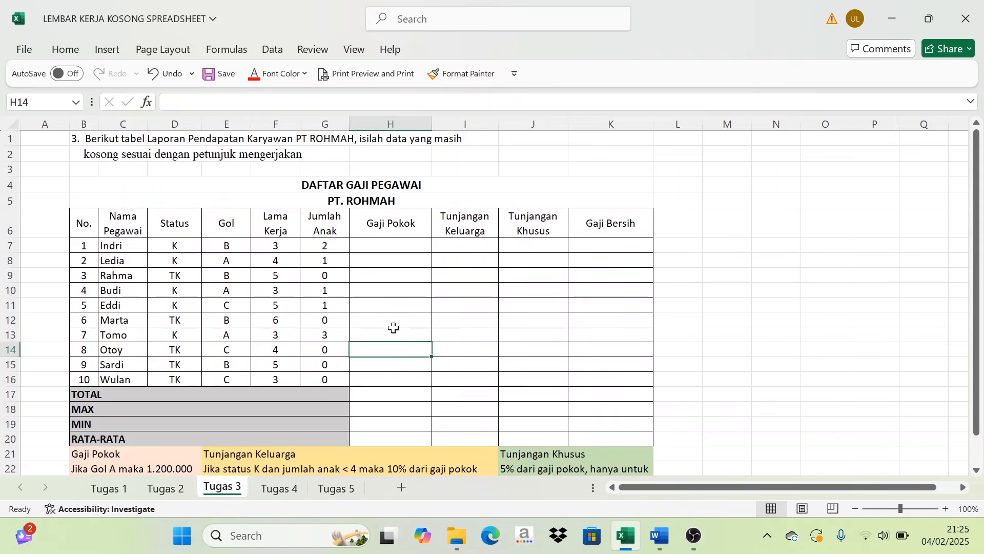
- Examine the PT. Rohmah salary table and the Gaji Pokok rules for Gol A, B and C beneath it
scroll(393, 328, down, 2)
scroll(378, 352, up, 2)
scroll(434, 288, down, 1)
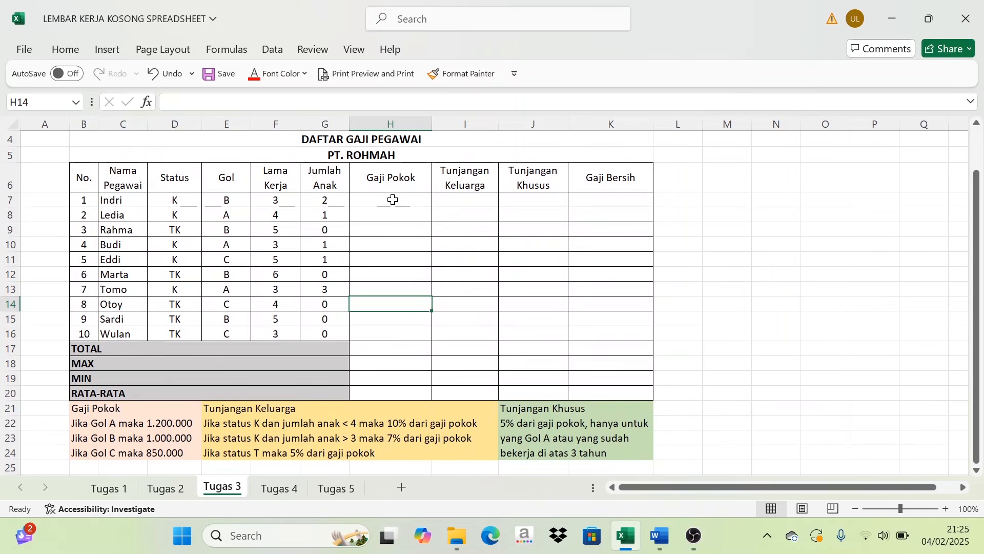
click(394, 200)
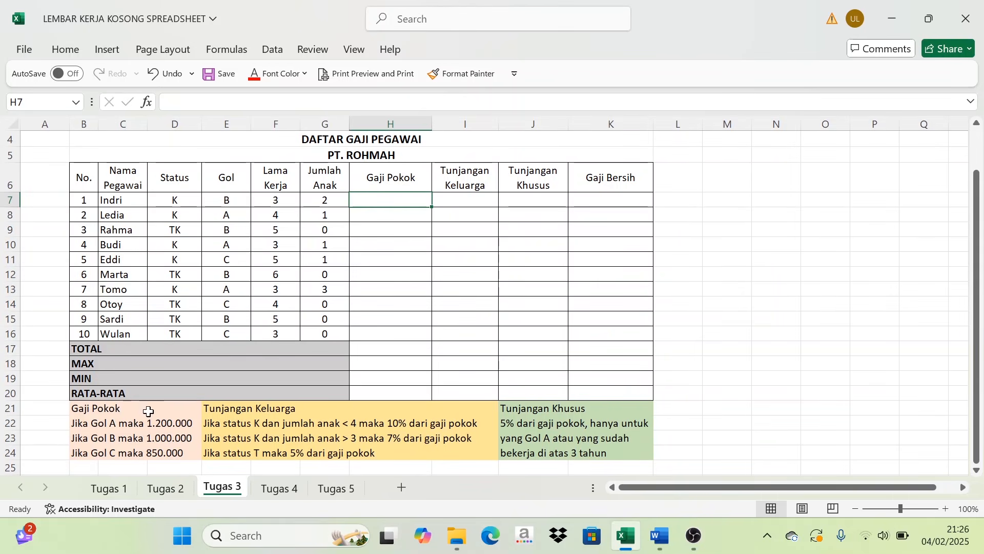
drag(101, 411, 189, 454)
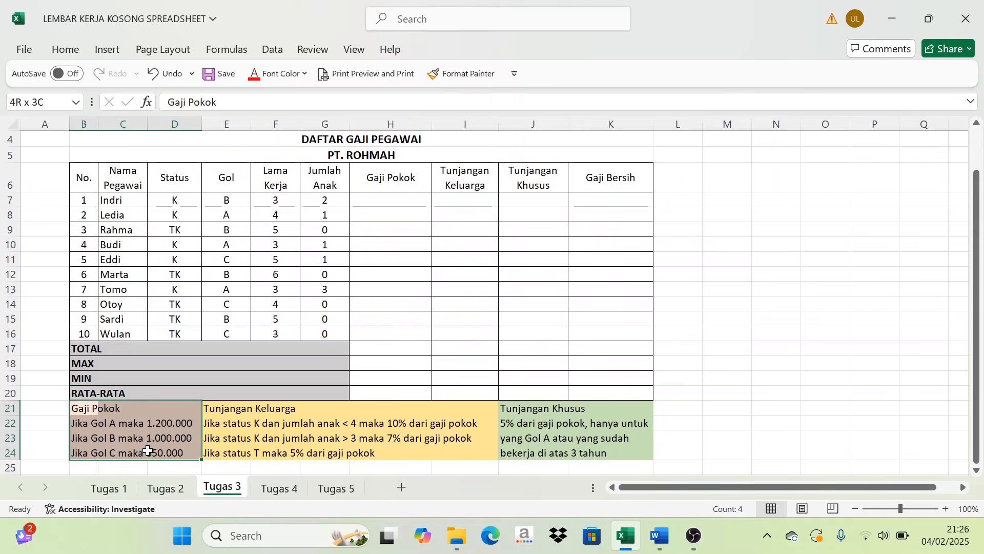
click(131, 425)
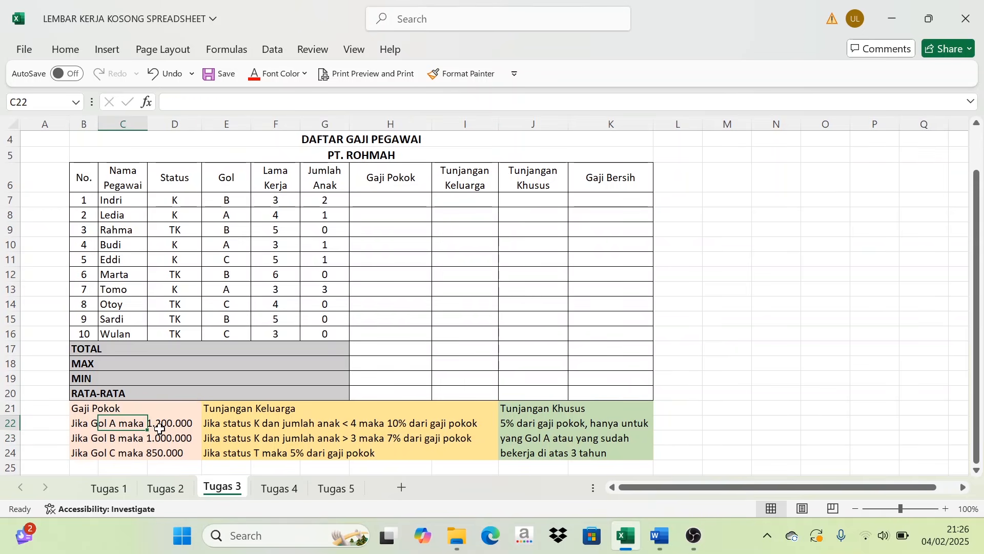
click(160, 452)
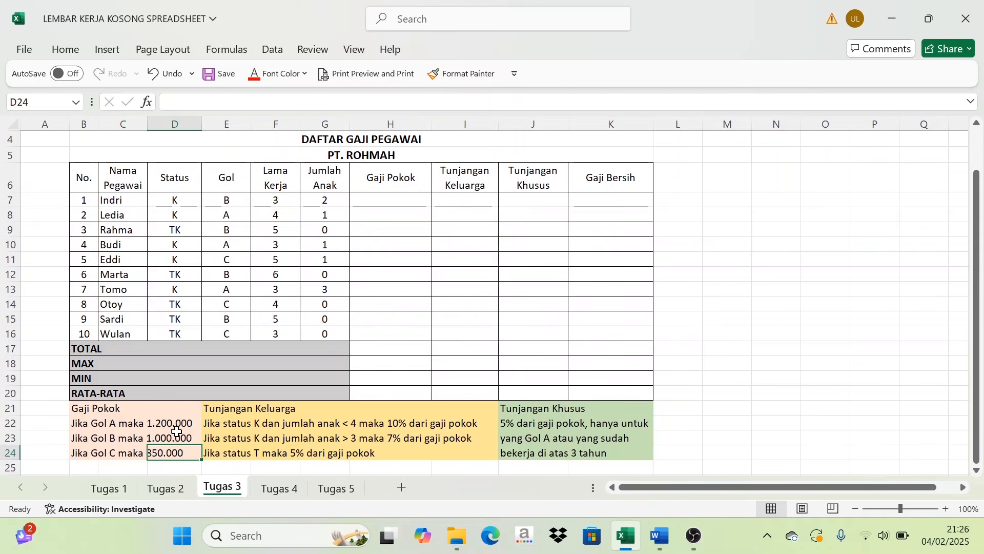
click(83, 454)
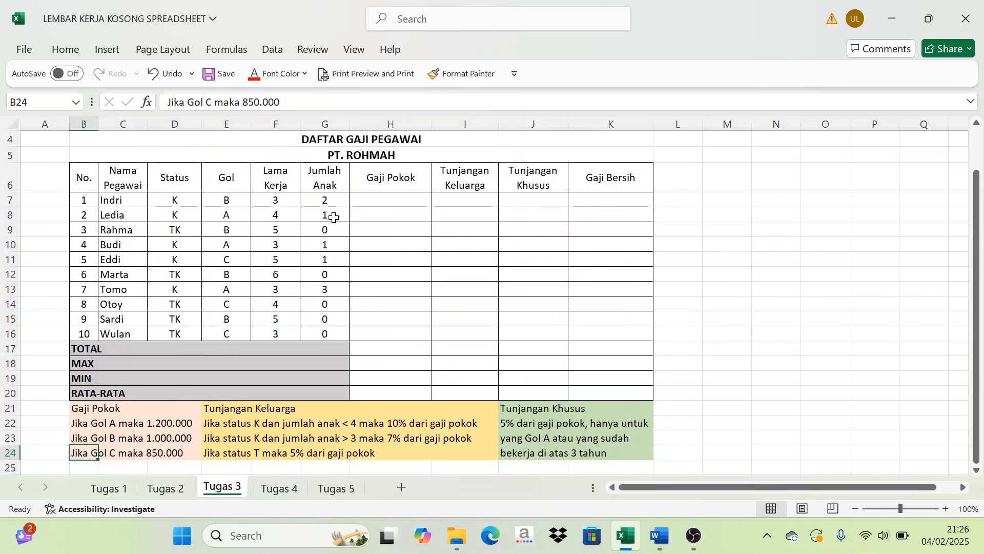
- Start the first employee's Gaji Pokok formula in H7 with =IF(E7="A";1200000; to cover Gol A
click(384, 200)
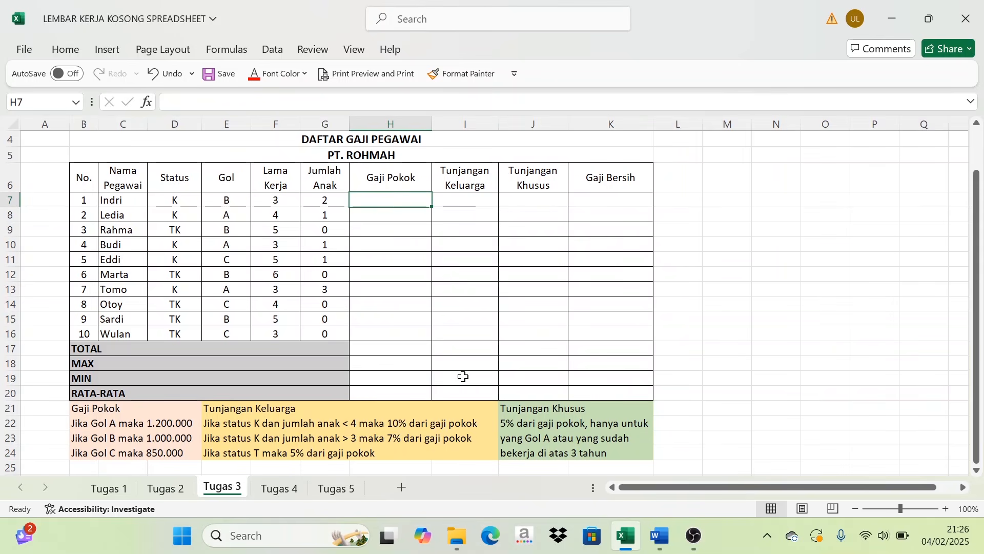
text(=)
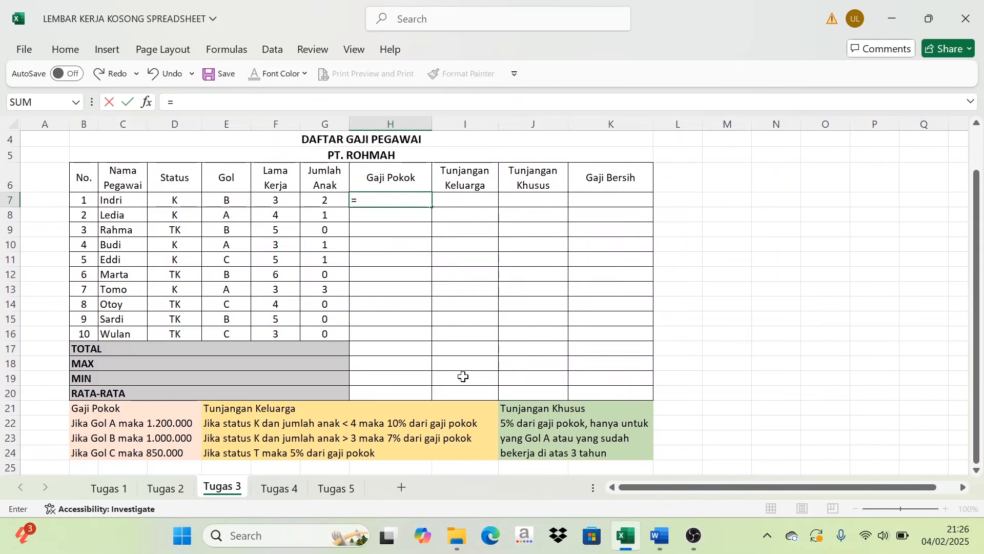
text(IF()
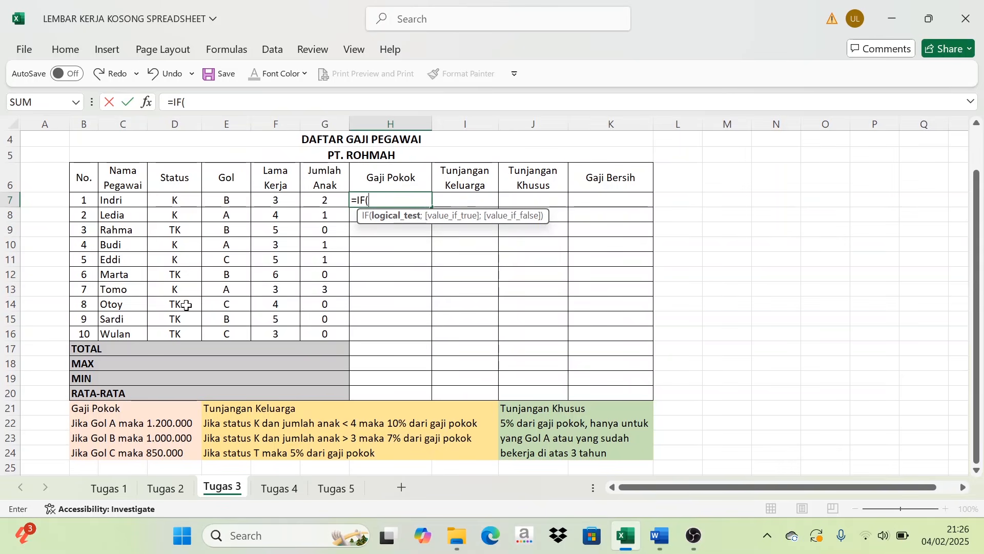
click(226, 201)
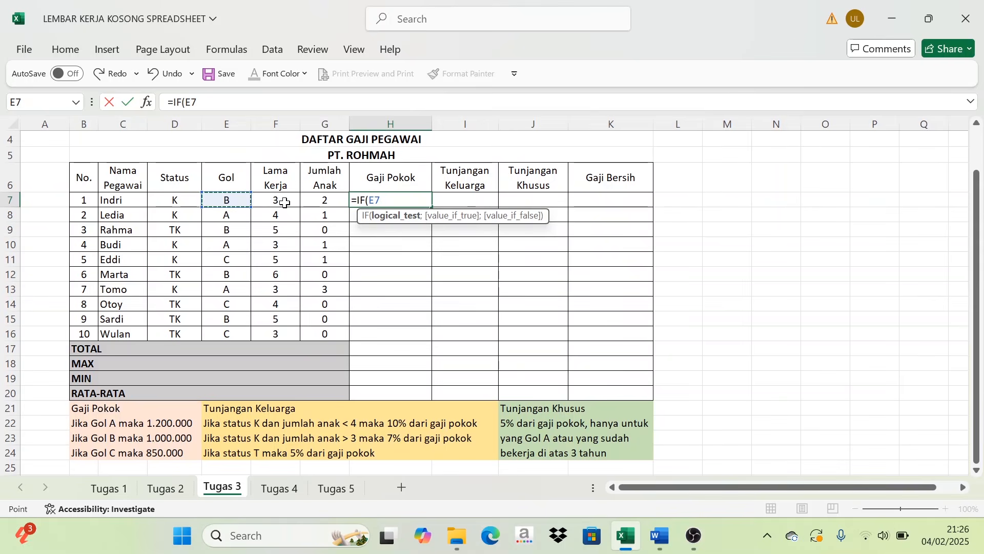
text(=Gaji Pokok)
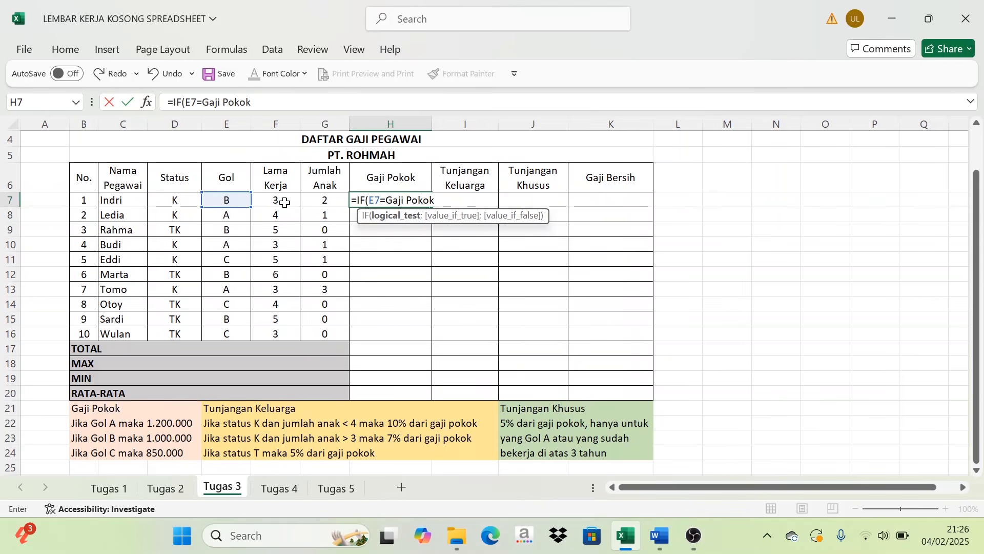
key(BackSpace)
key(BackSpace)
key(BackSpace)
key(BackSpace)
key(BackSpace)
key(BackSpace)
key(BackSpace)
key(BackSpace)
key(BackSpace)
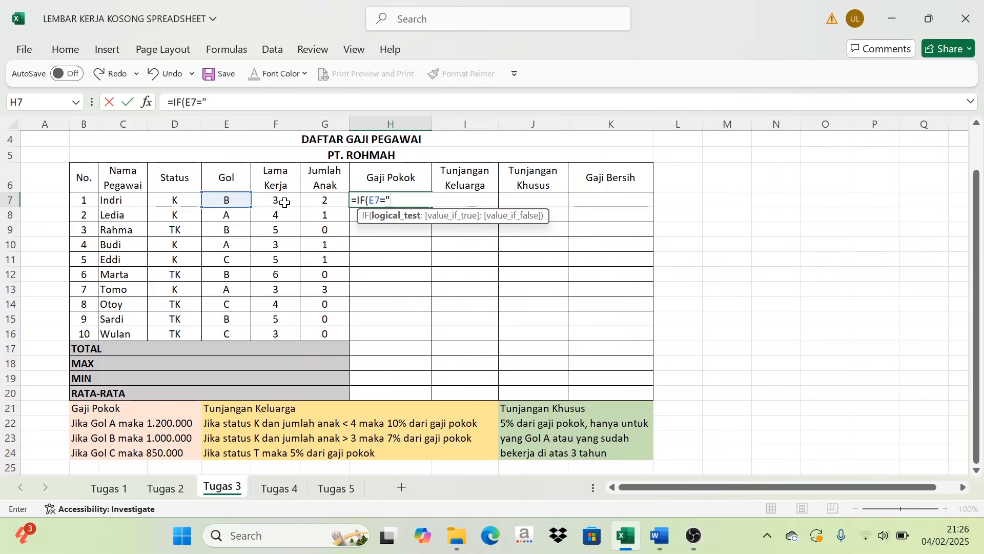
text(A";)
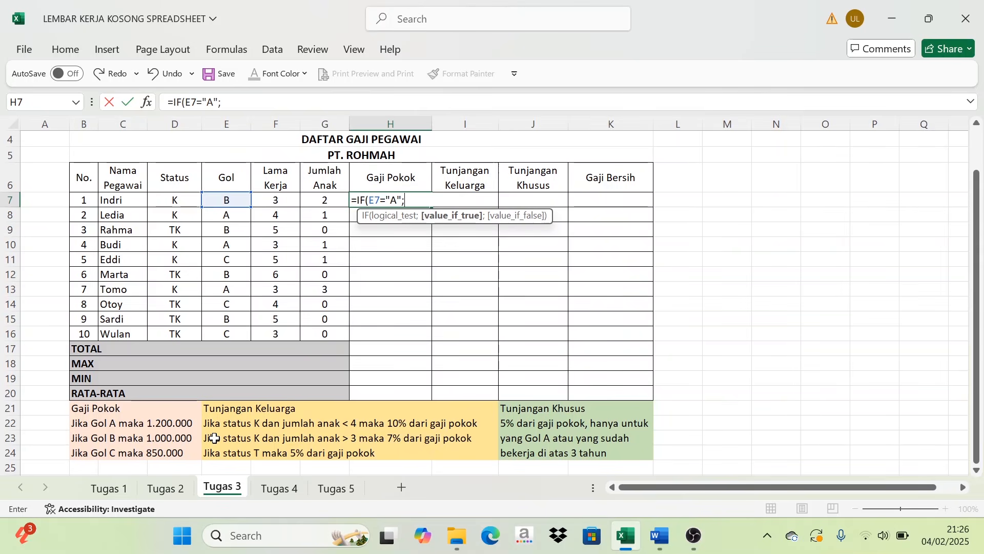
text(1200000)
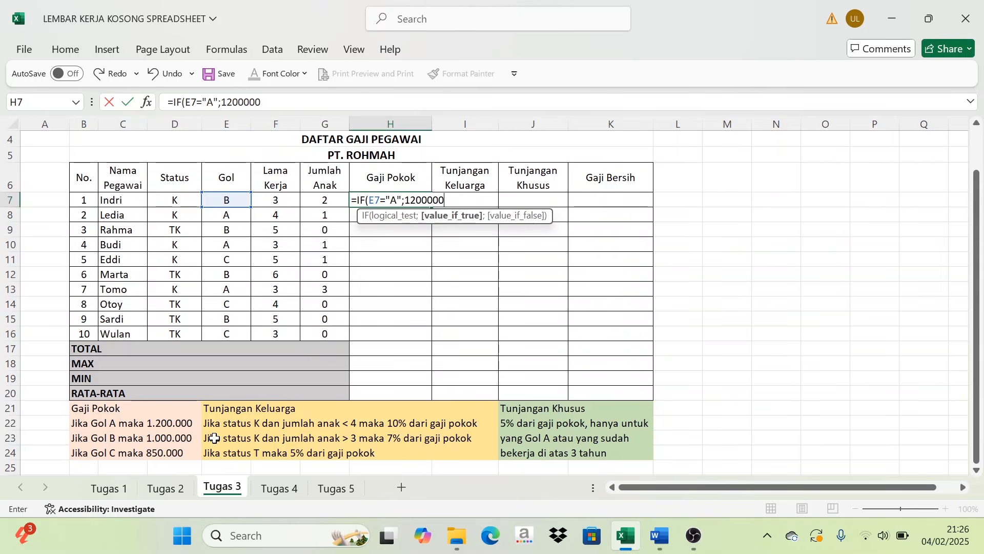
- Extend the H7 formula with a nested IF(E7="B";1000000; to cover the Gol B base salary
text(;)
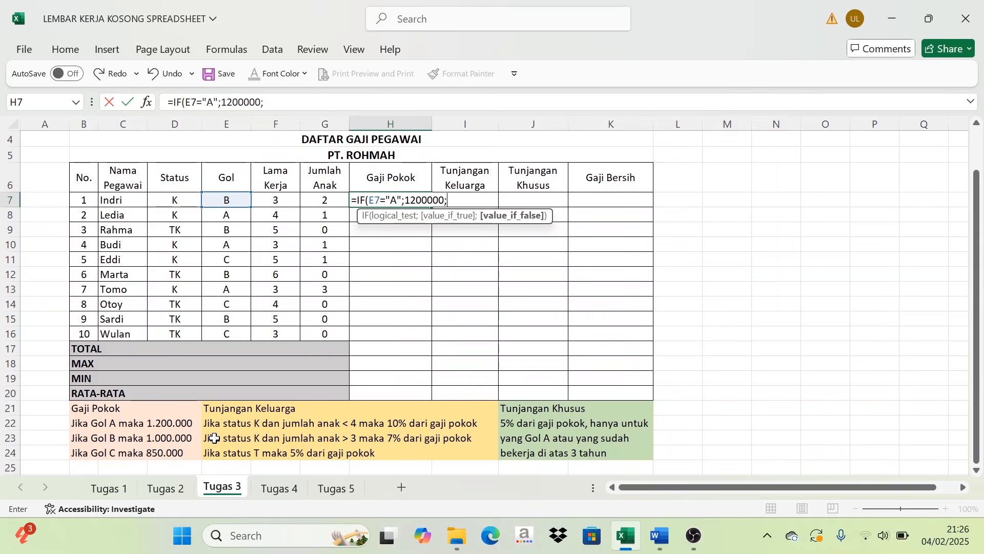
text(IF()
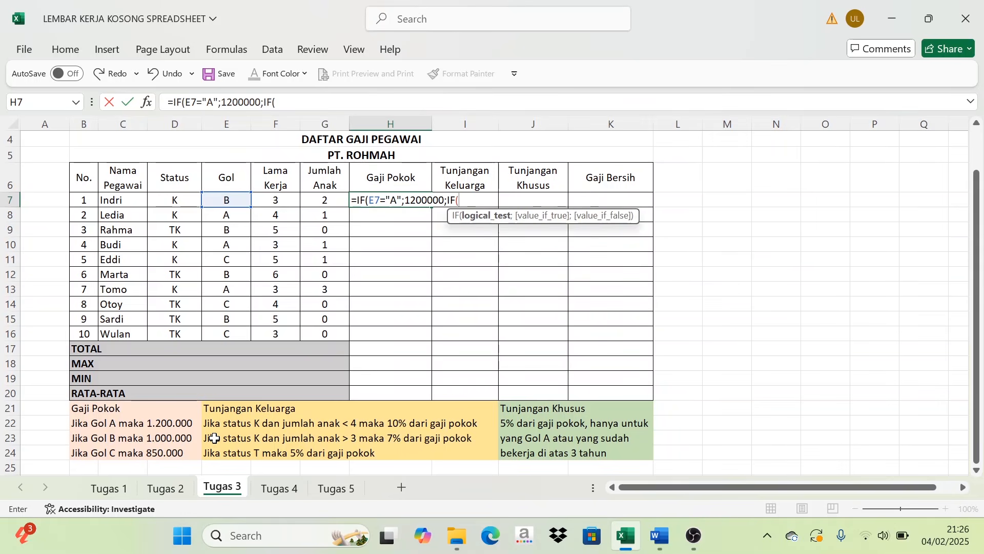
click(231, 200)
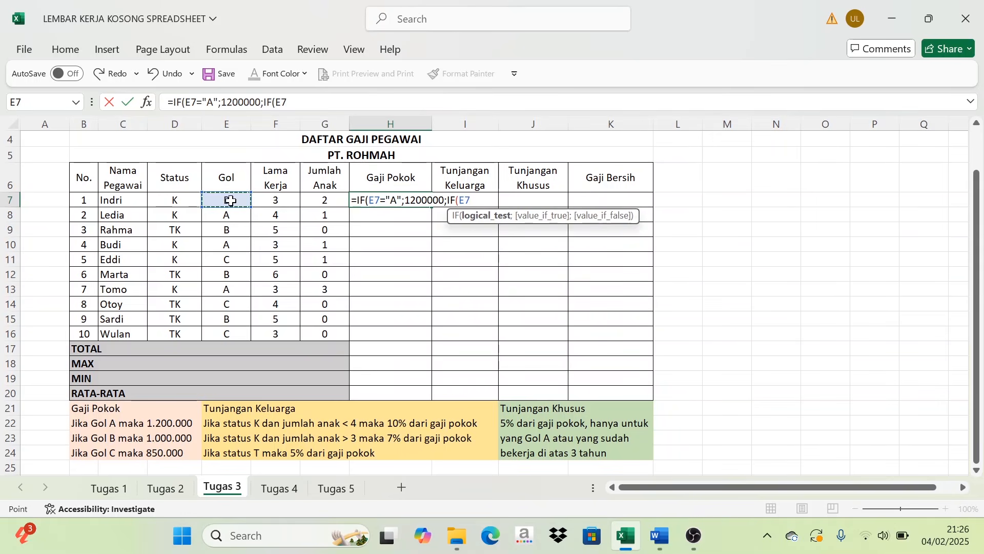
text(=)
key(BackSpace)
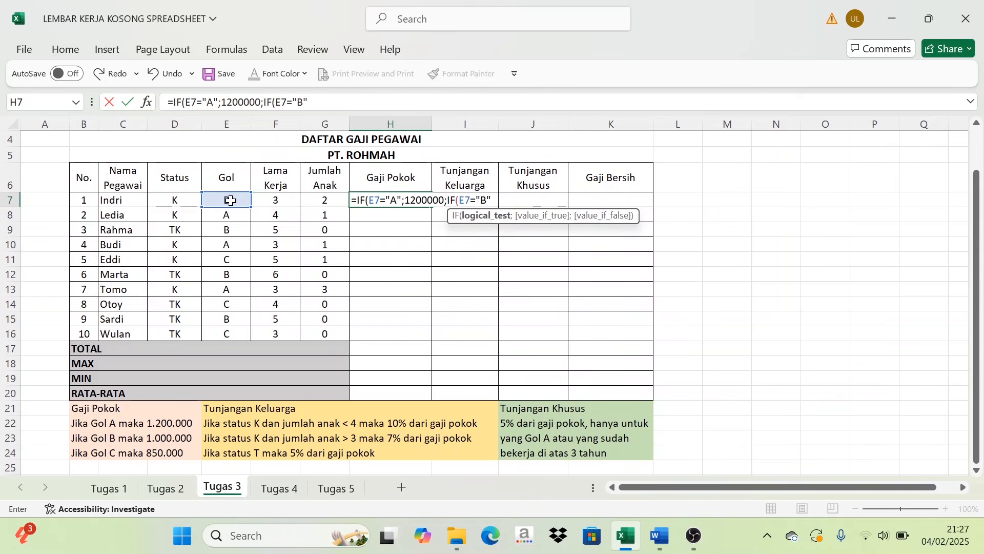
text(;)
scroll(228, 154, up, 1)
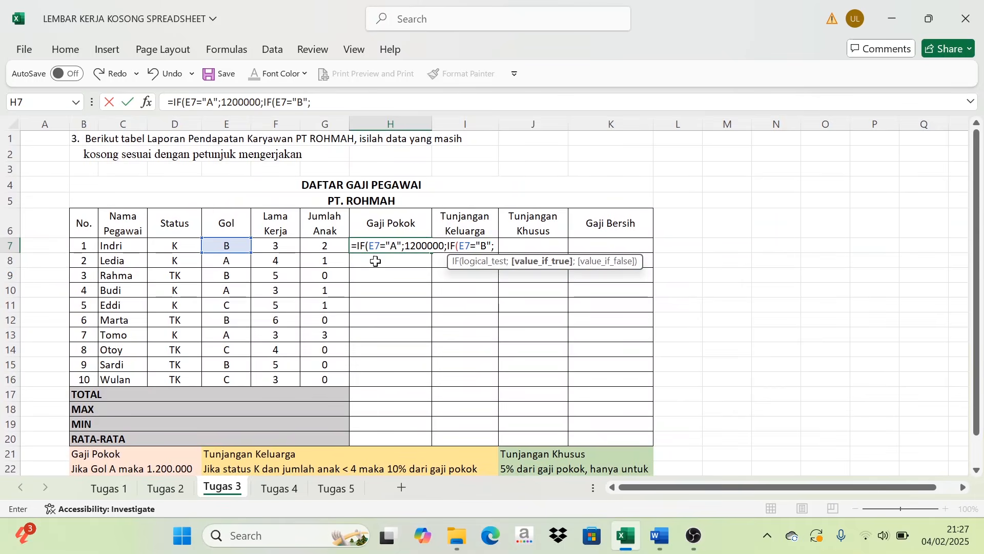
scroll(404, 255, down, 1)
scroll(228, 401, down, 1)
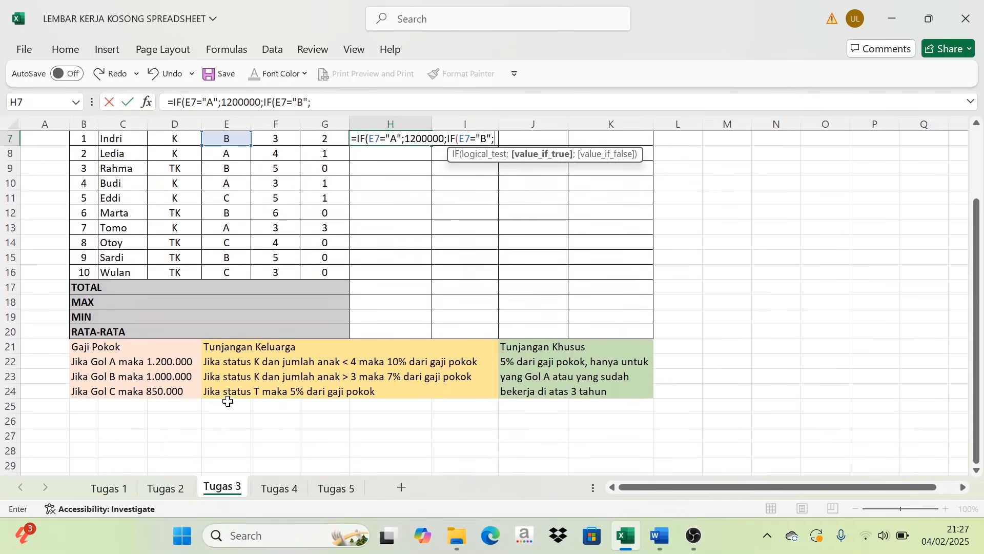
scroll(228, 401, up, 2)
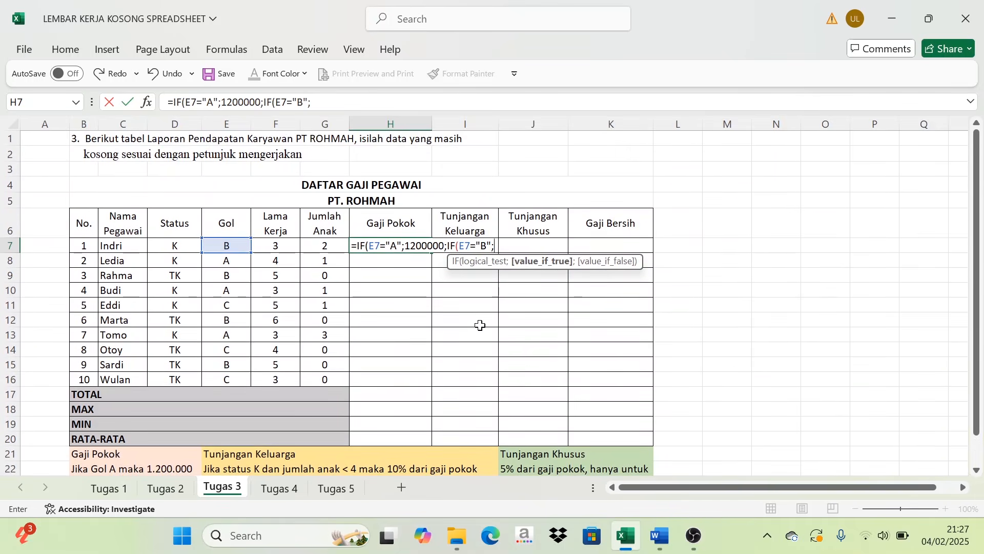
text(1000000)
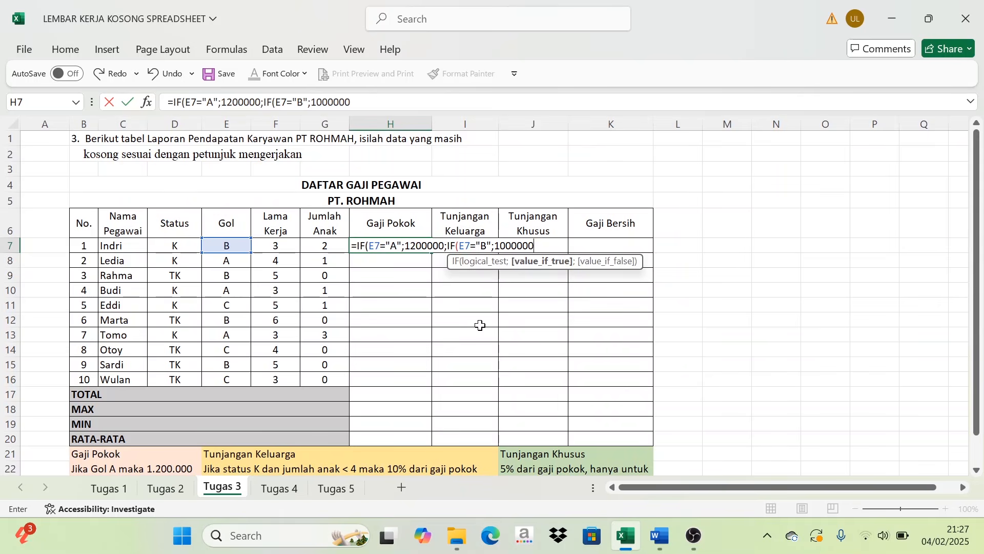
text(;IF()
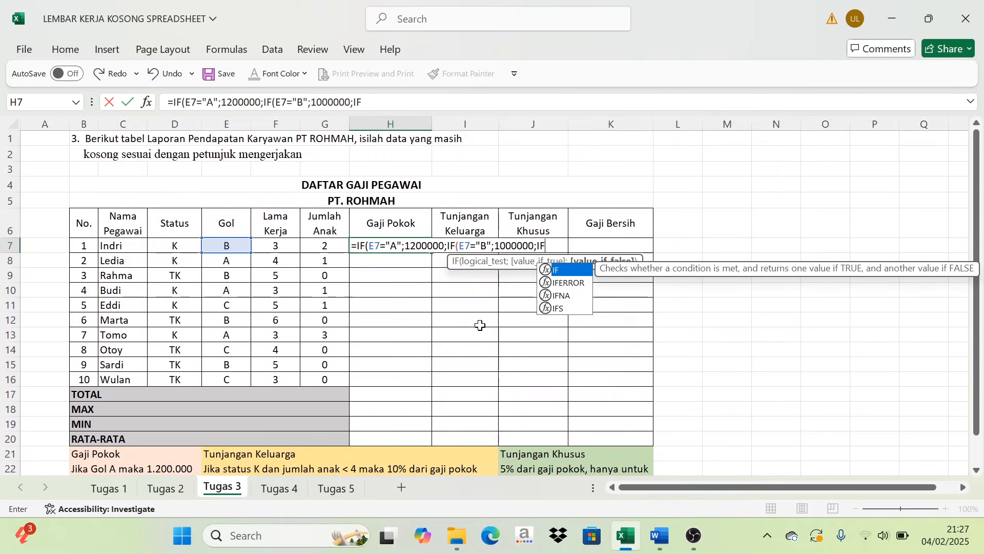
- Add a third nested condition, IF(E7="C";, to the H7 formula for Gol C
click(231, 247)
text(=")
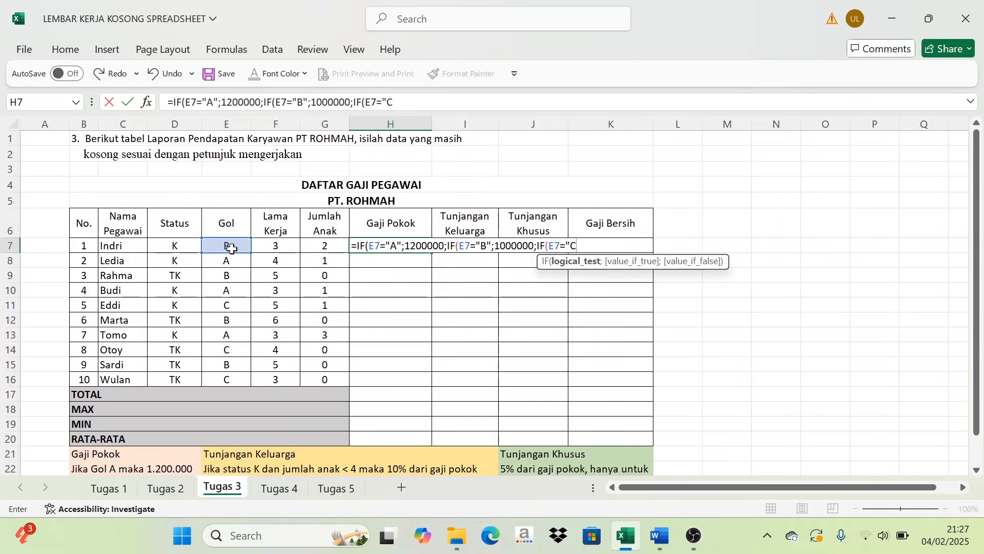
text(C";850000)
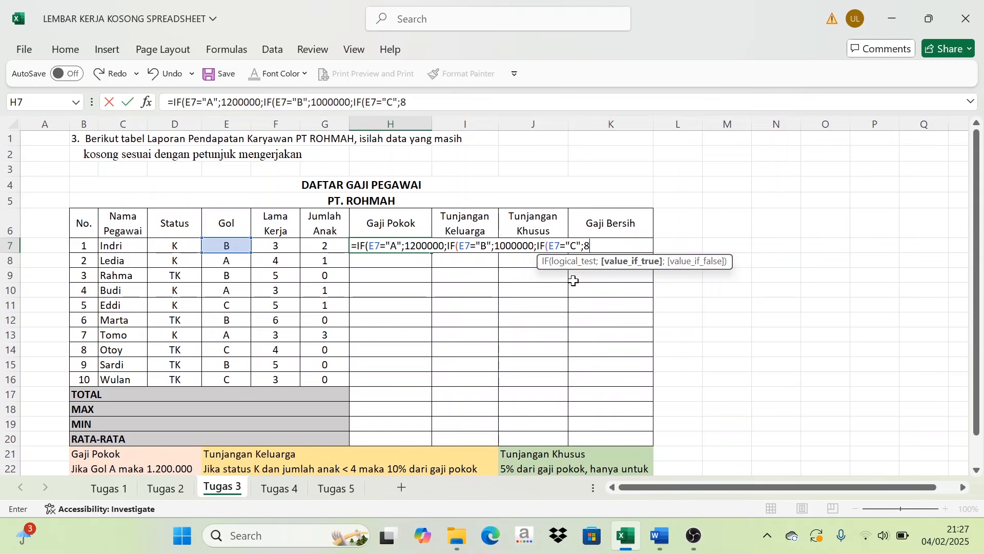
- Complete the H7 Gaji Pokok formula with 850000 for Gol C, close all three IFs and enter it
text(50000)
scroll(543, 261, down, 1)
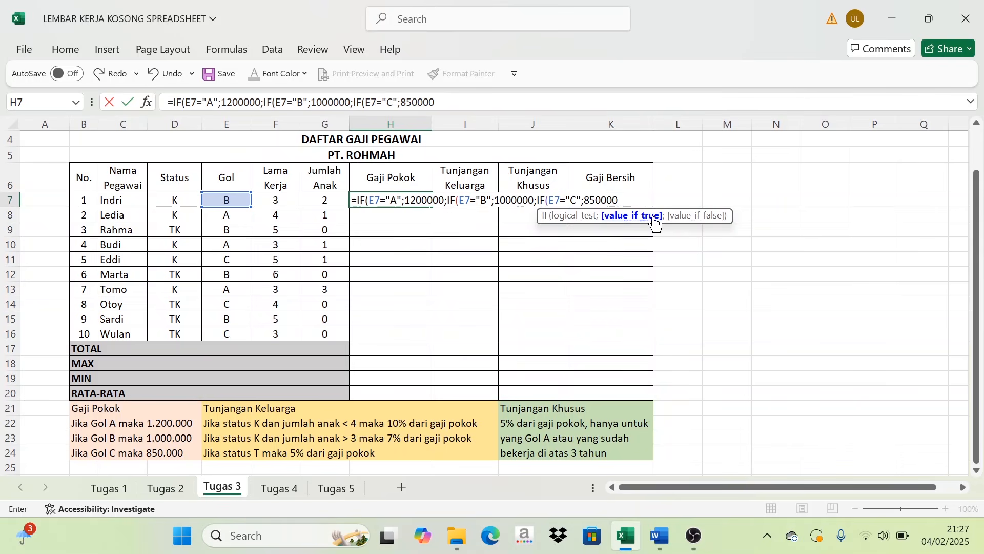
text()))
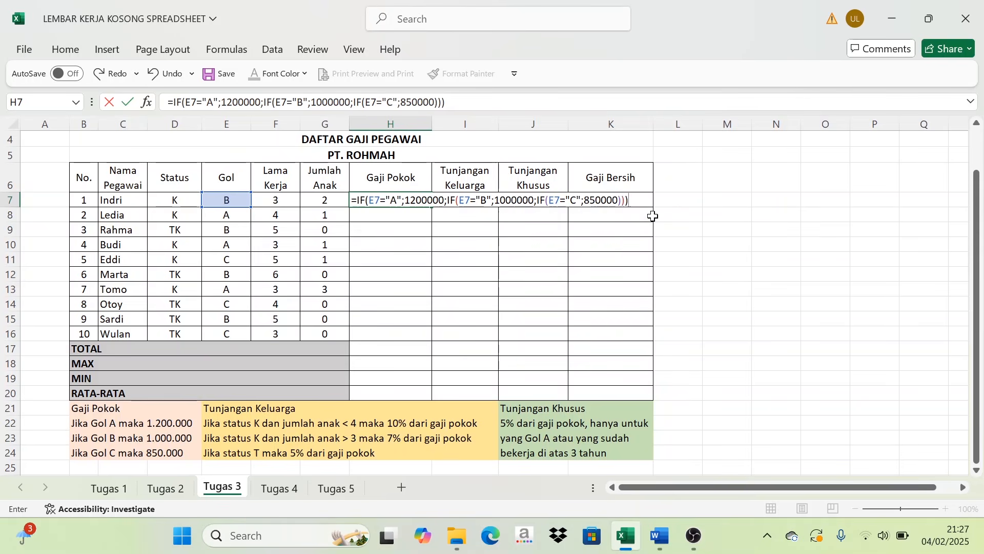
key(Return)
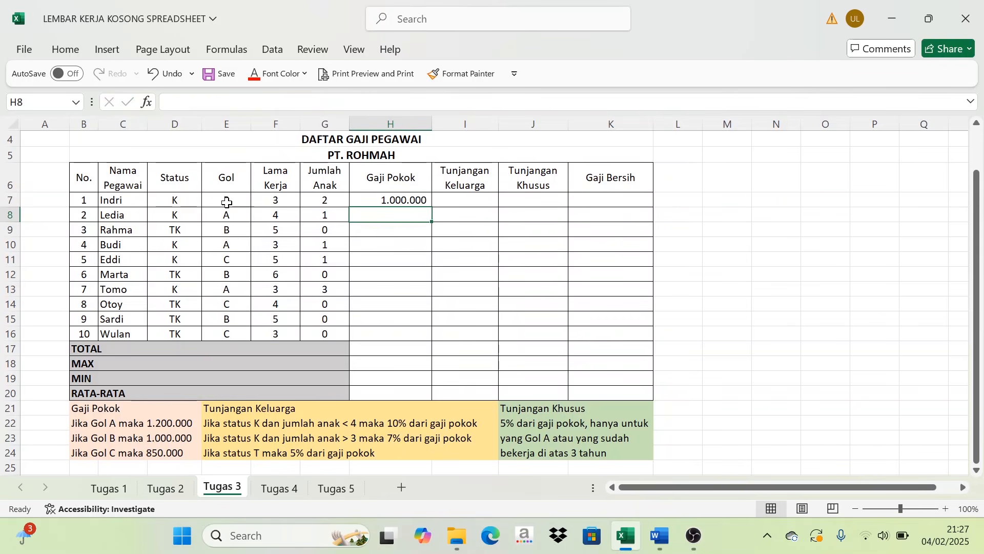
- Check the first employee's Gaji Pokok against the Gol B rule and copy the H7 formula down through H16
click(230, 177)
click(228, 200)
click(358, 200)
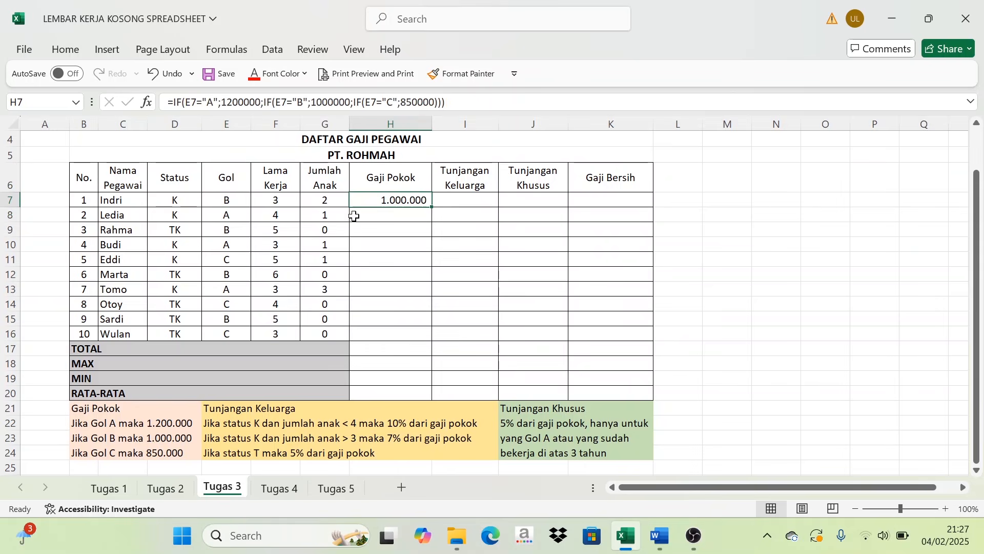
click(107, 441)
click(118, 441)
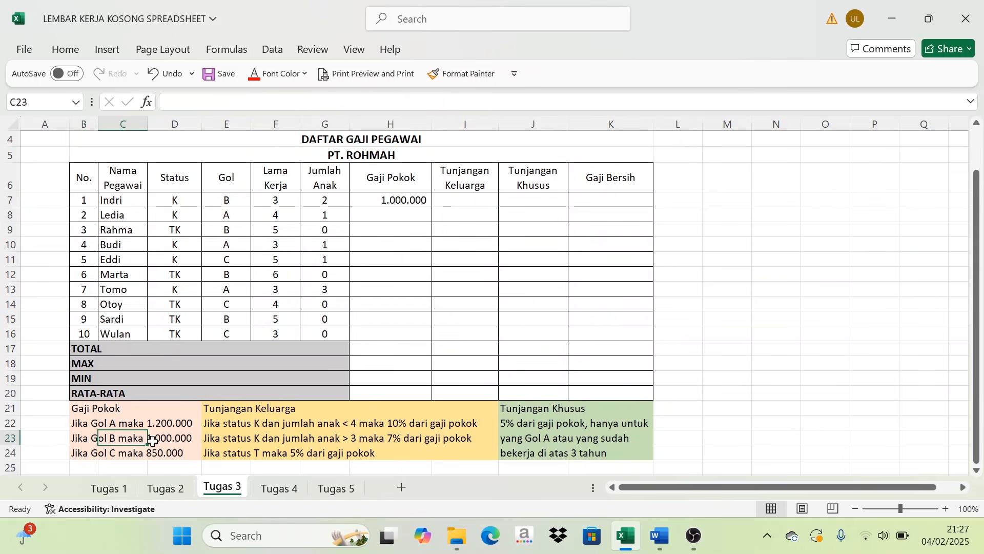
click(393, 202)
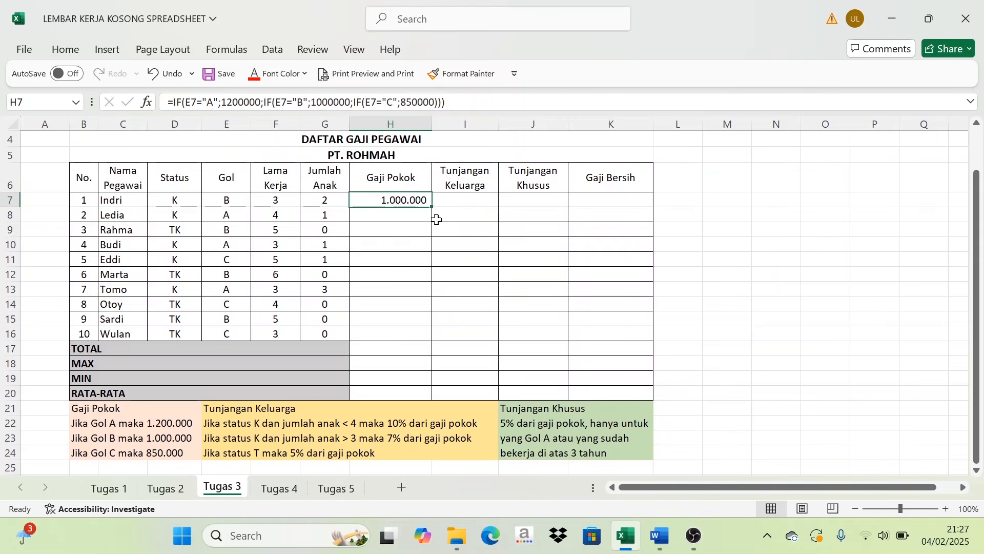
drag(432, 208, 437, 336)
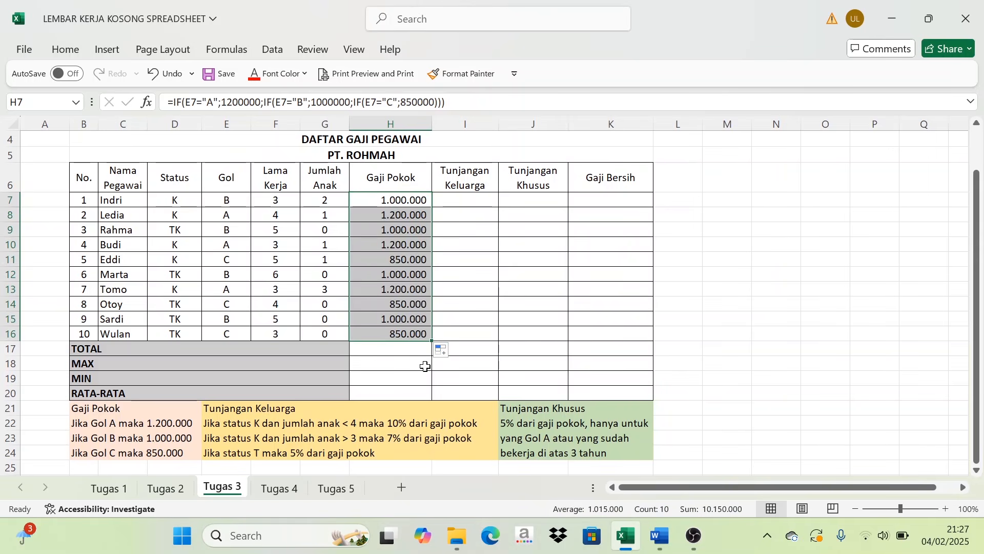
- Compare the filled Gaji Pokok amounts in rows 8 and 11 with each employee's Gol and the rules beneath the table
click(397, 217)
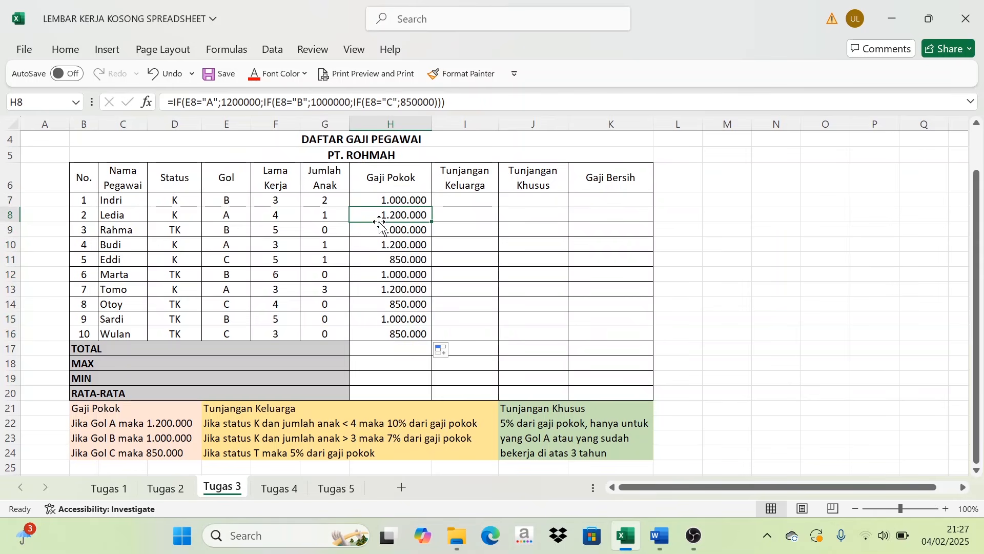
click(226, 217)
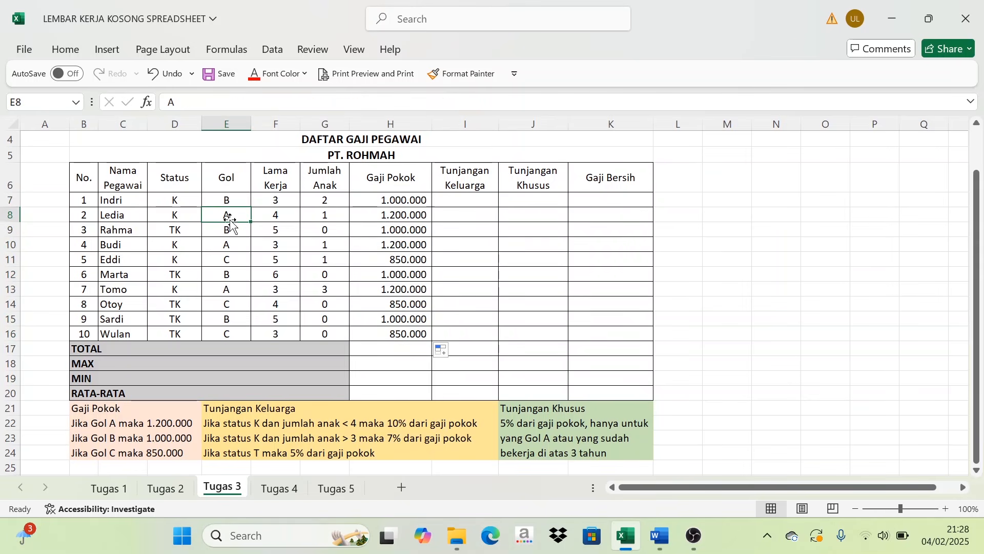
click(392, 262)
click(226, 260)
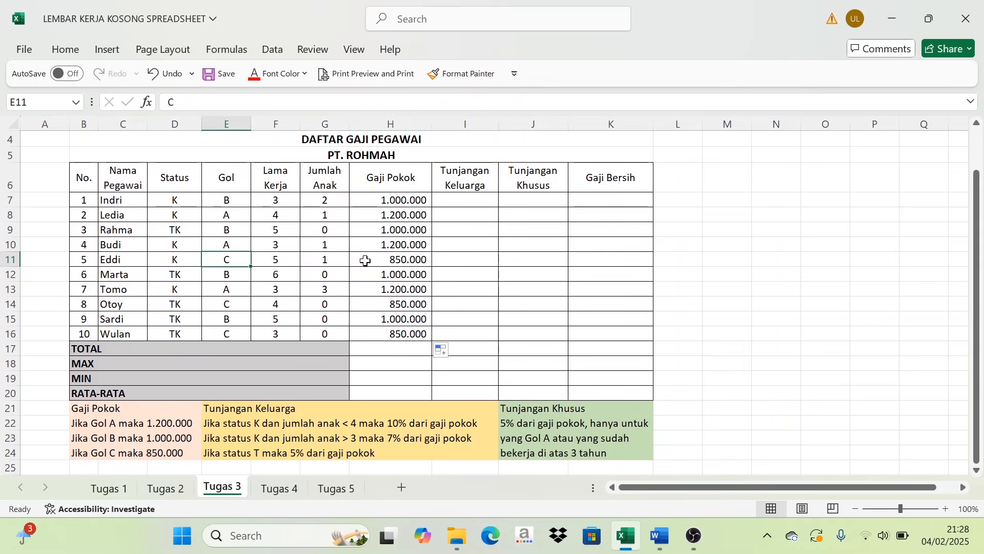
click(365, 261)
click(169, 445)
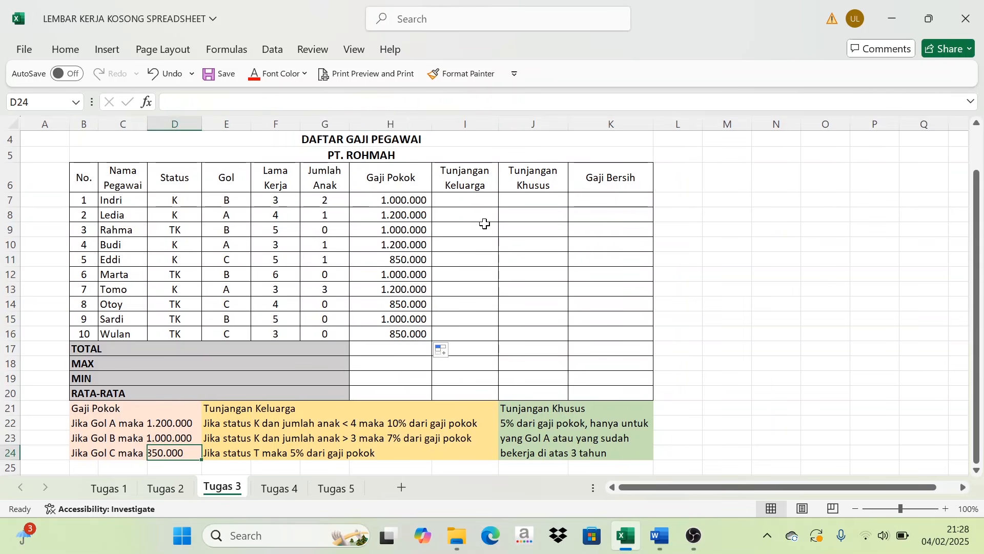
- Review the Tunjangan Keluarga rules and correct the one in E24 to read "Jika status TK maka 5% dari gaji pokok"
click(462, 200)
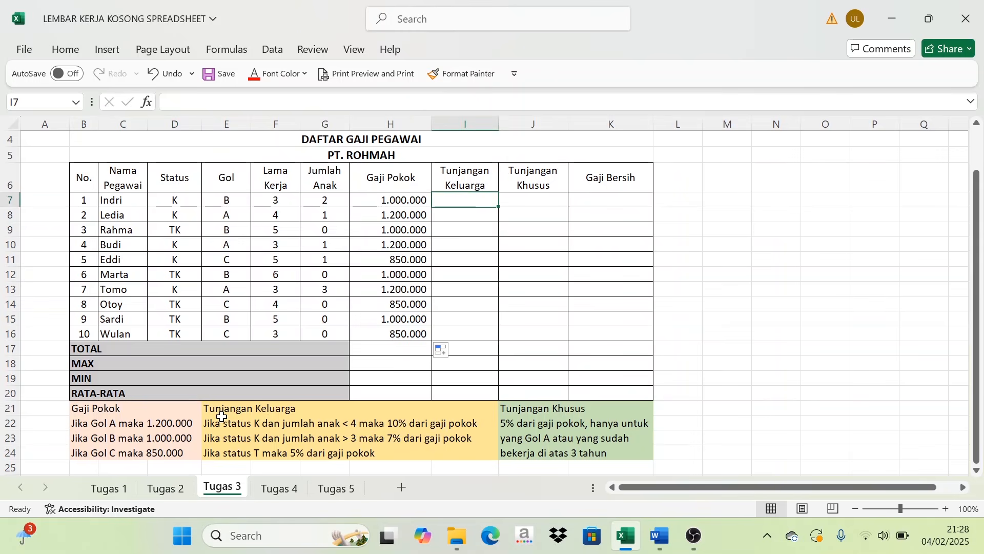
scroll(225, 419, down, 1)
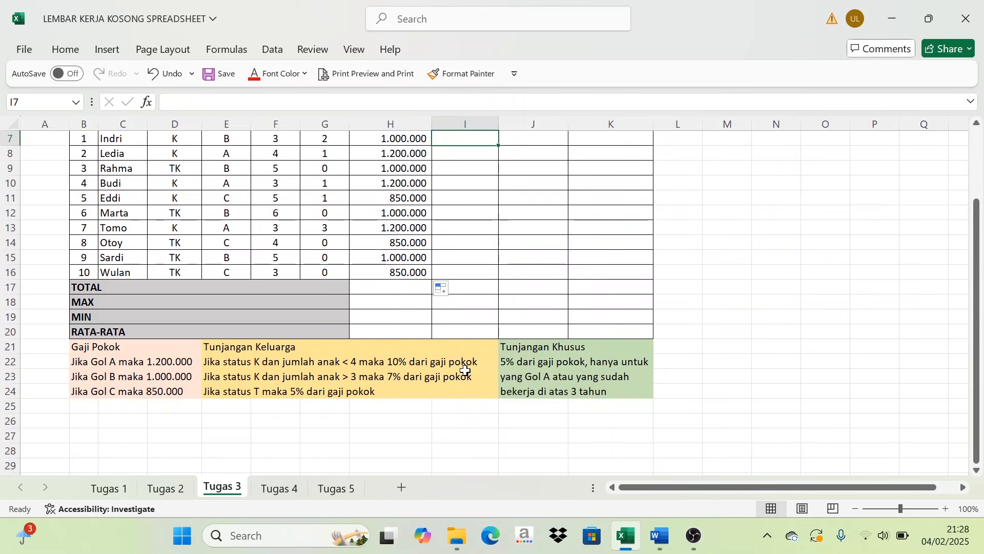
scroll(464, 371, up, 1)
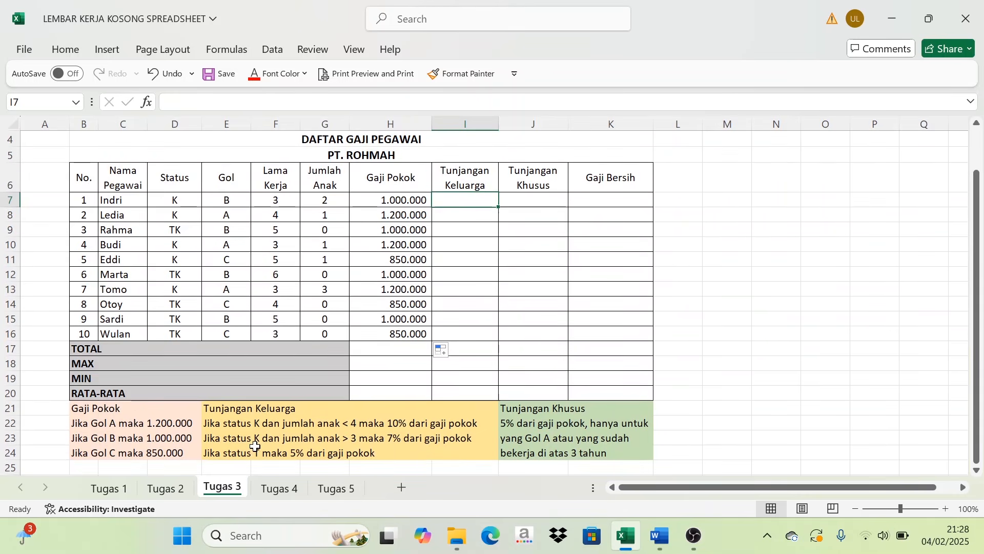
scroll(259, 445, down, 1)
scroll(277, 441, up, 1)
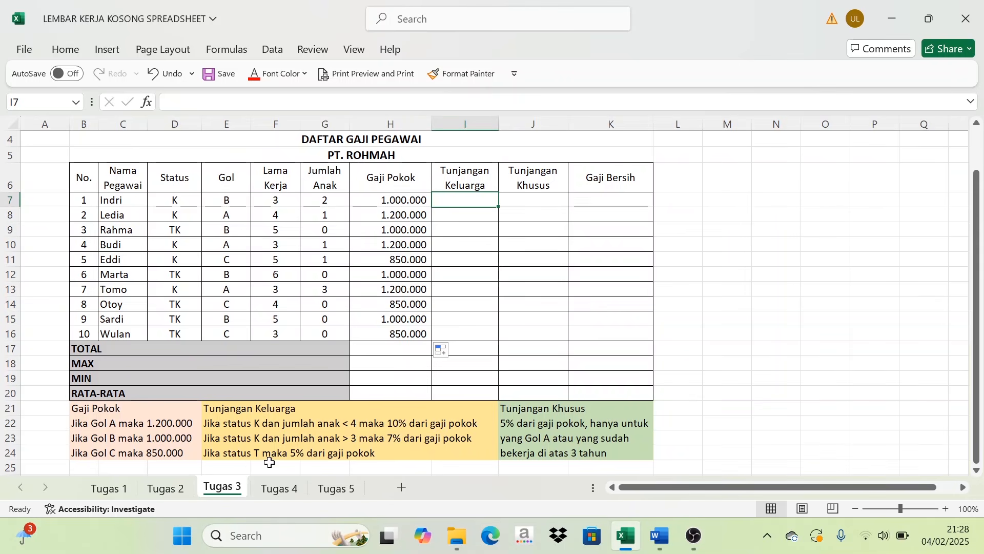
click(237, 454)
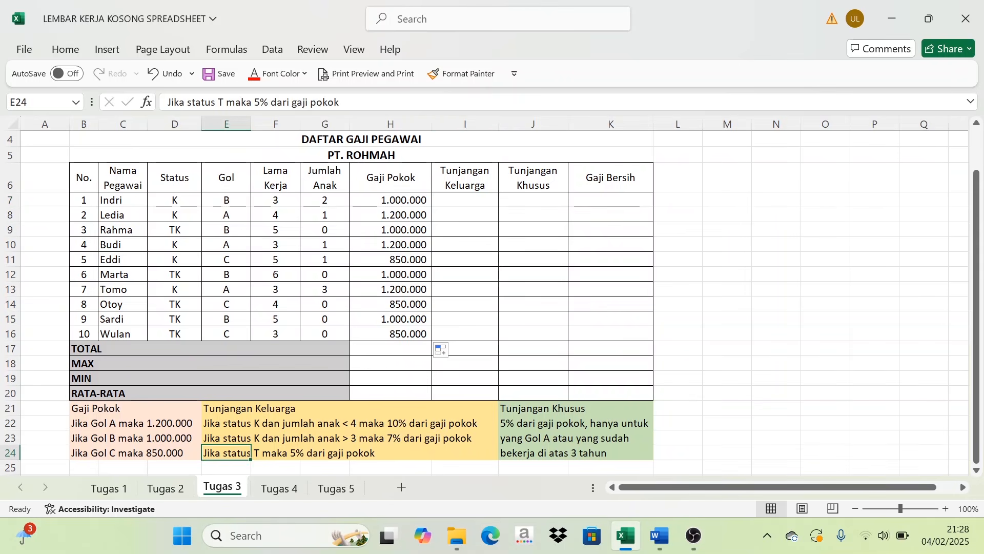
click(224, 102)
text(K)
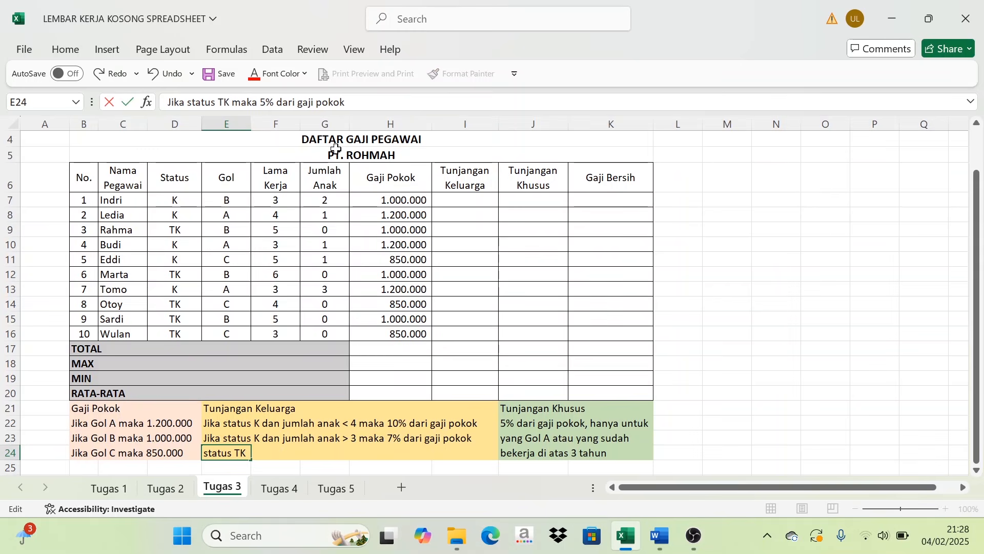
click(394, 309)
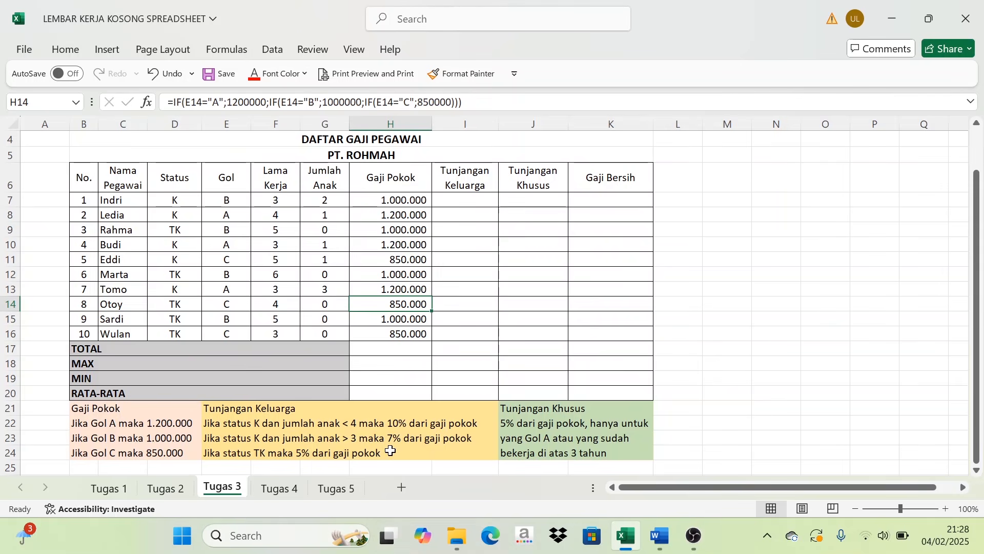
- Start the first employee's Tunjangan Keluarga formula in I7 with =IF(AND(D7="K"; to test for status K
click(465, 199)
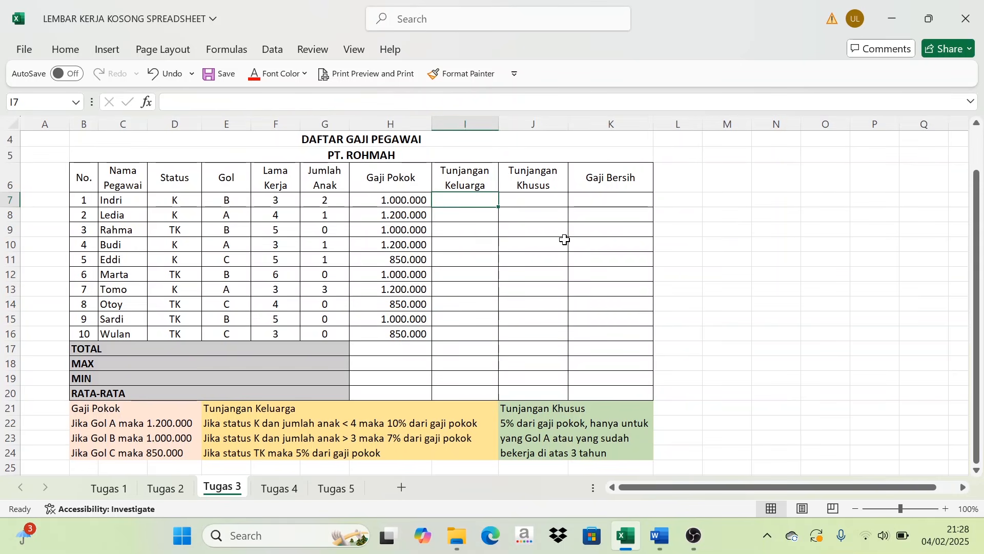
text(=)
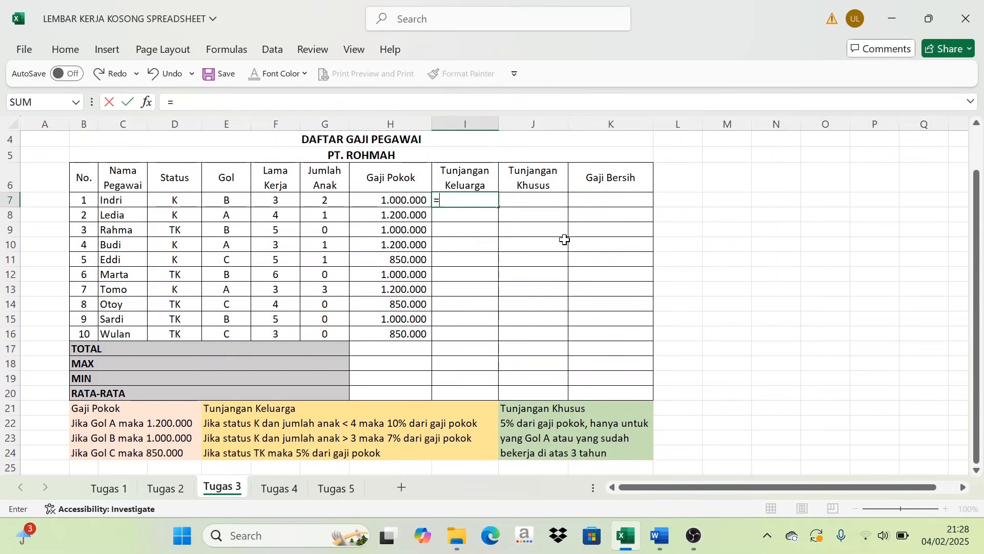
text(IF(AND()
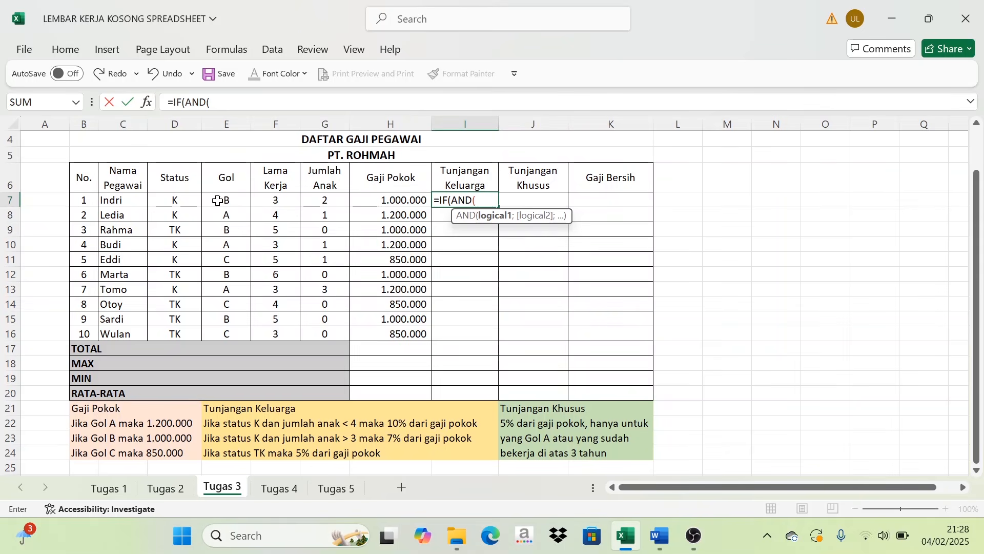
click(174, 201)
text(="K)
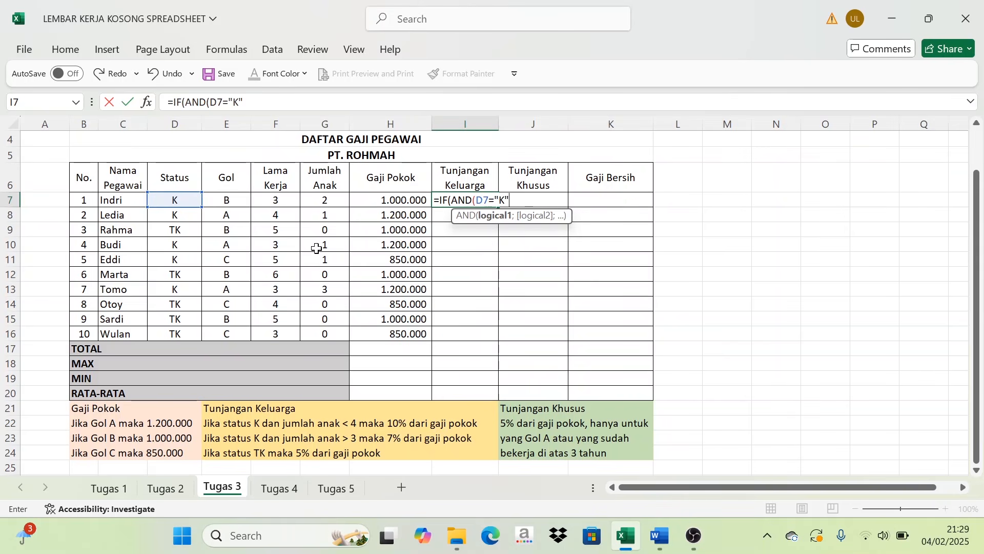
text(";)
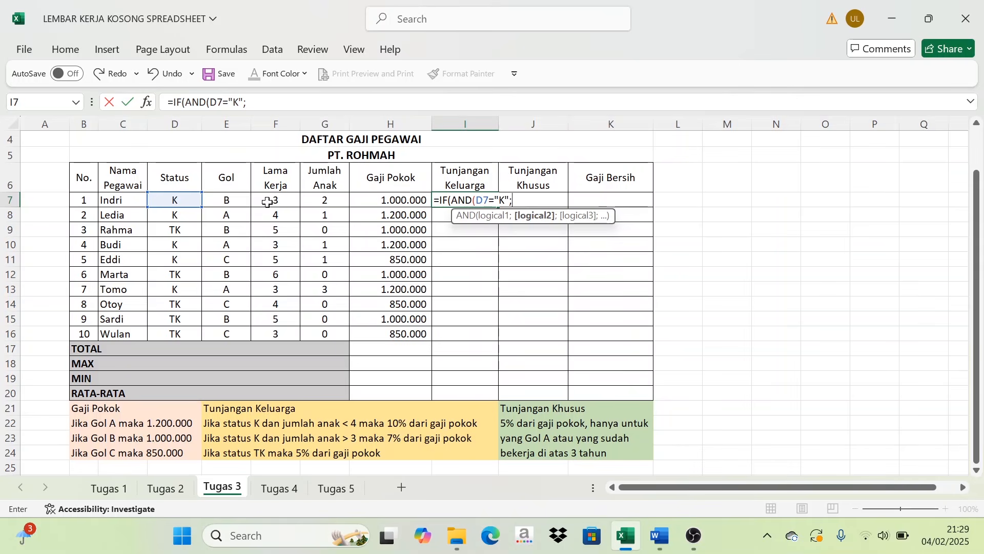
- Extend the I7 formula with G7<4);10%*H7; to grant 10% of Gaji Pokok for fewer than four children
click(331, 202)
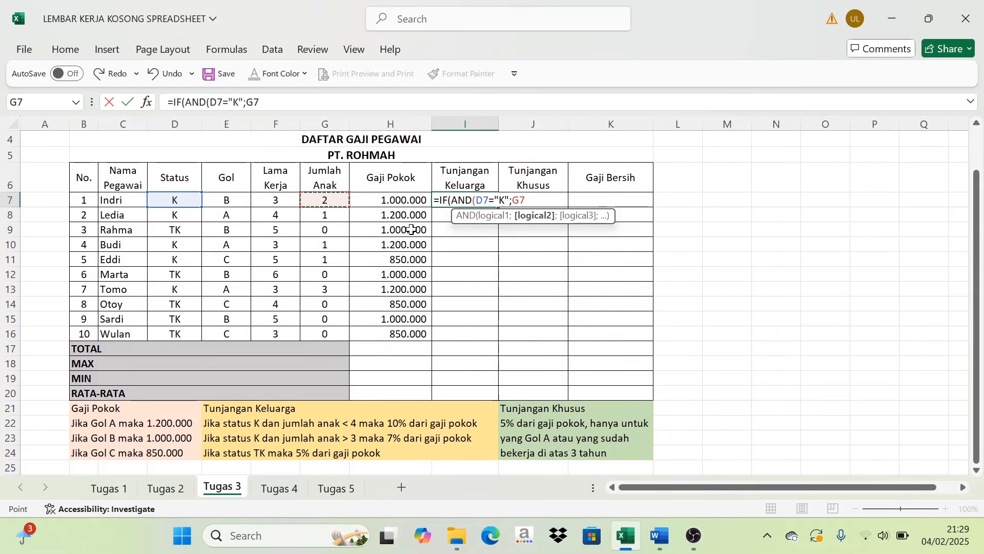
text(<4);)
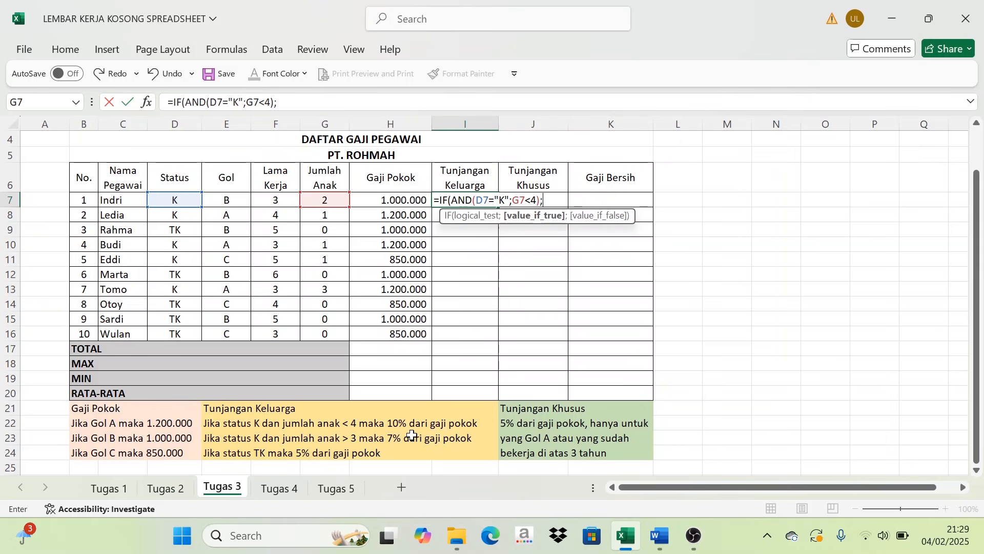
text(10%)
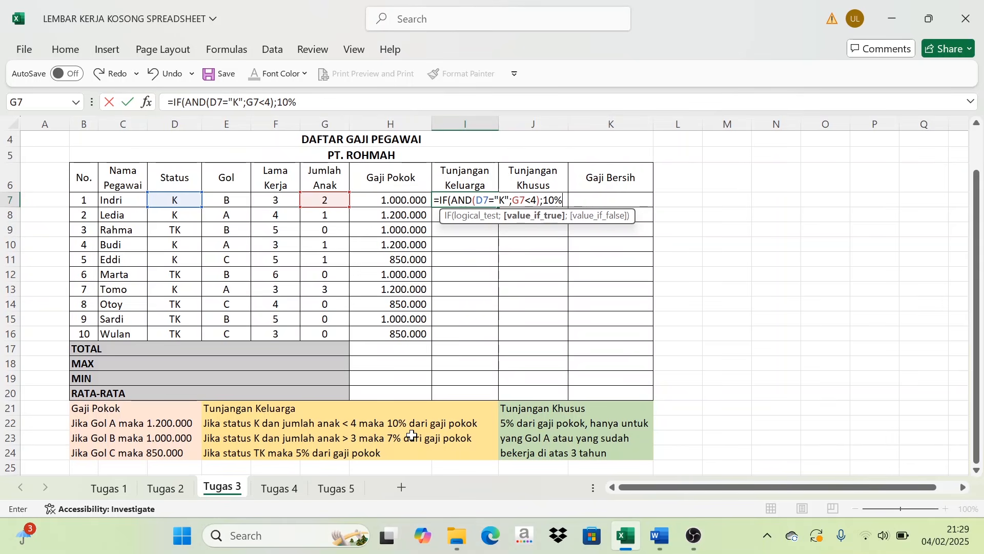
text(*)
click(390, 199)
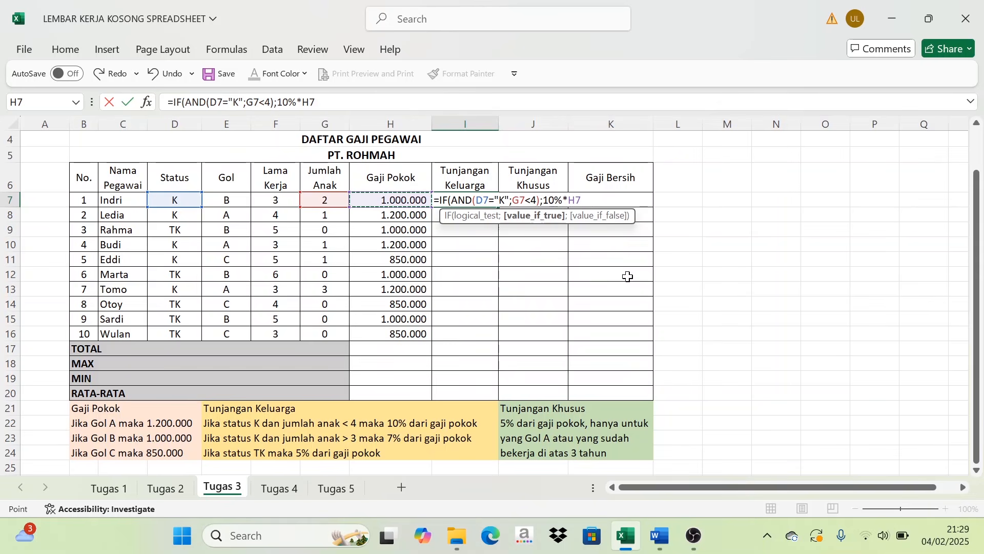
text(;)
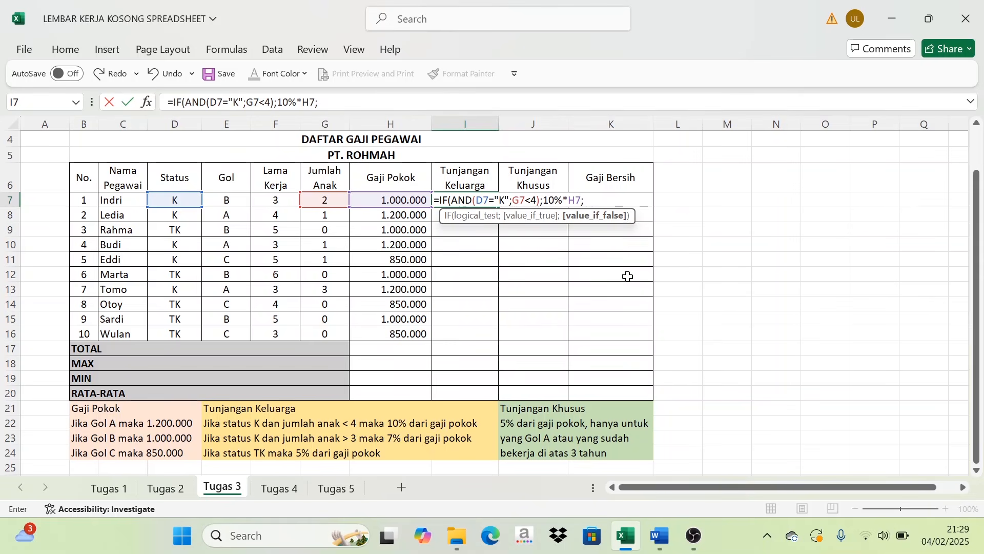
text(IF()
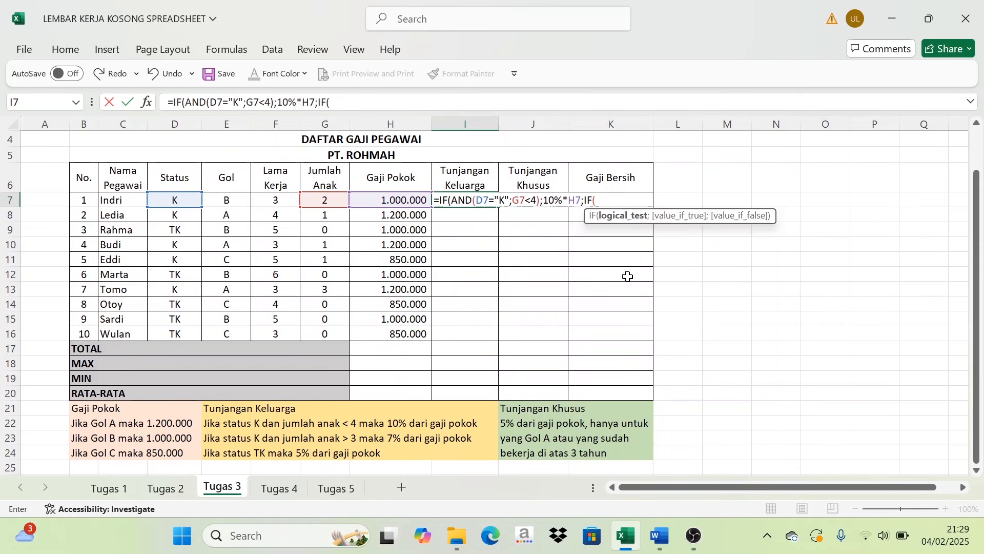
text(AND()
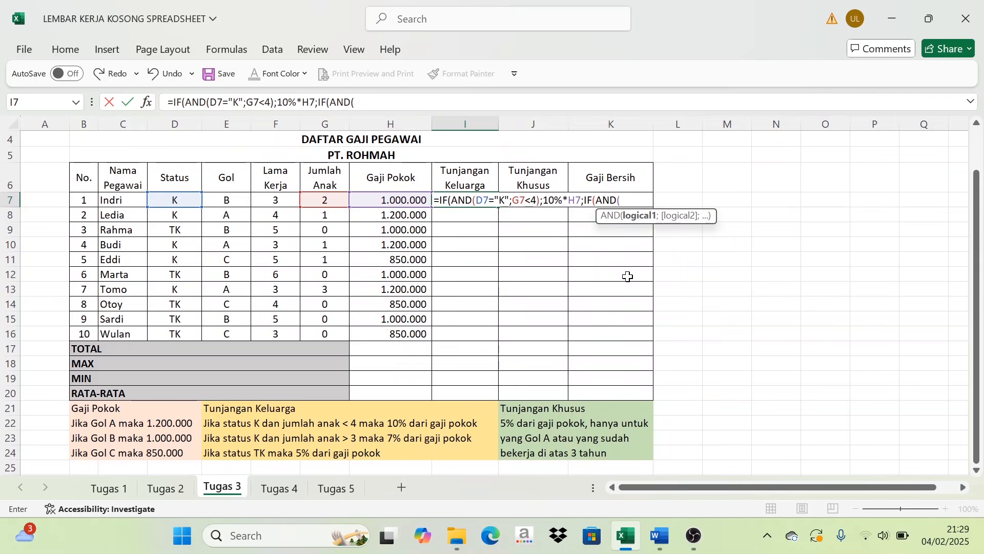
- Continue the I7 formula with a nested IF(AND(D7="K"; to test again for status K
click(179, 200)
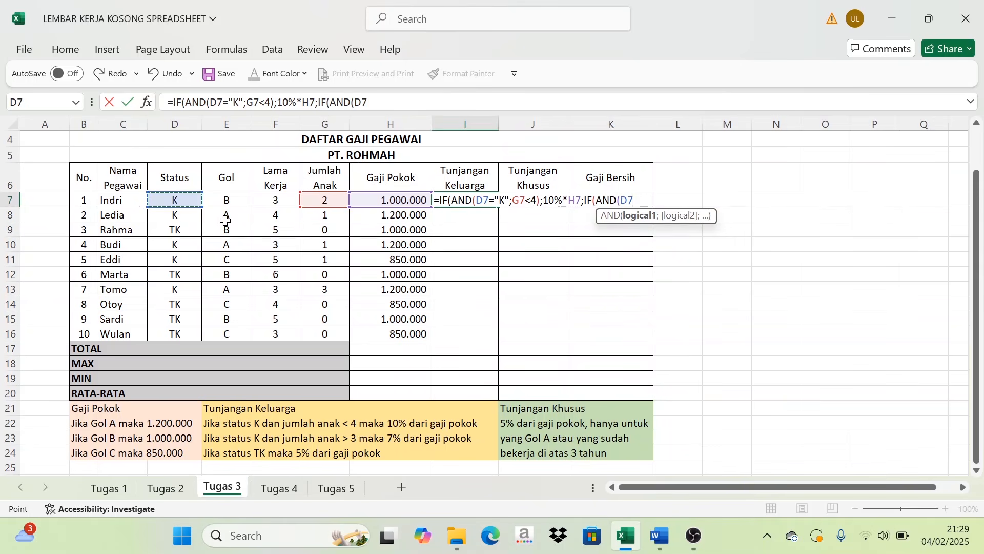
text(="KJ)
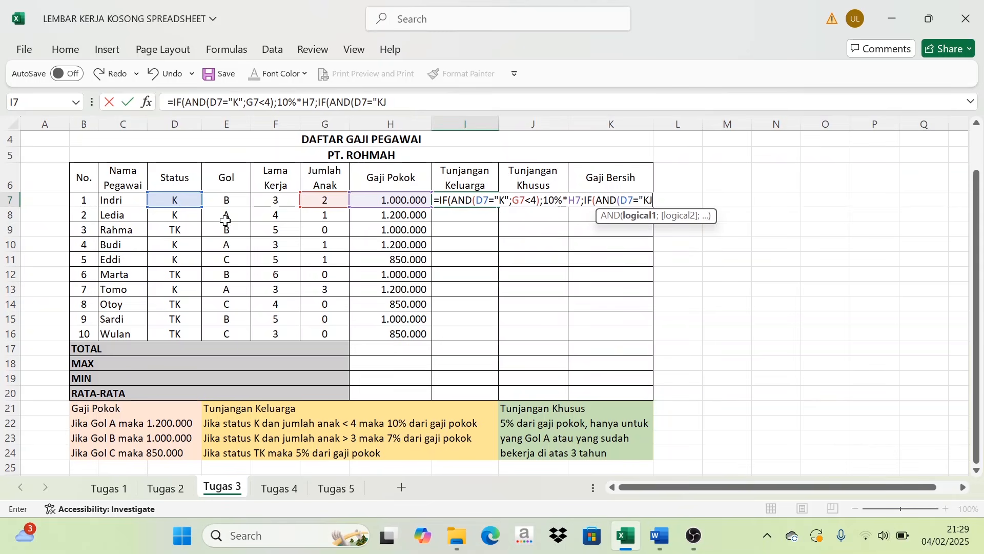
text(";)
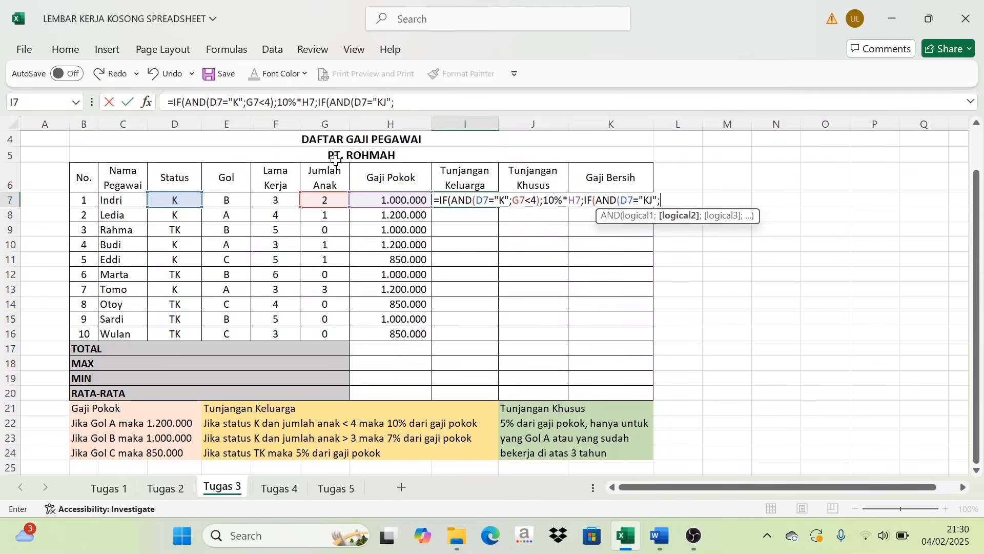
key(BackSpace)
key(BackSpace)
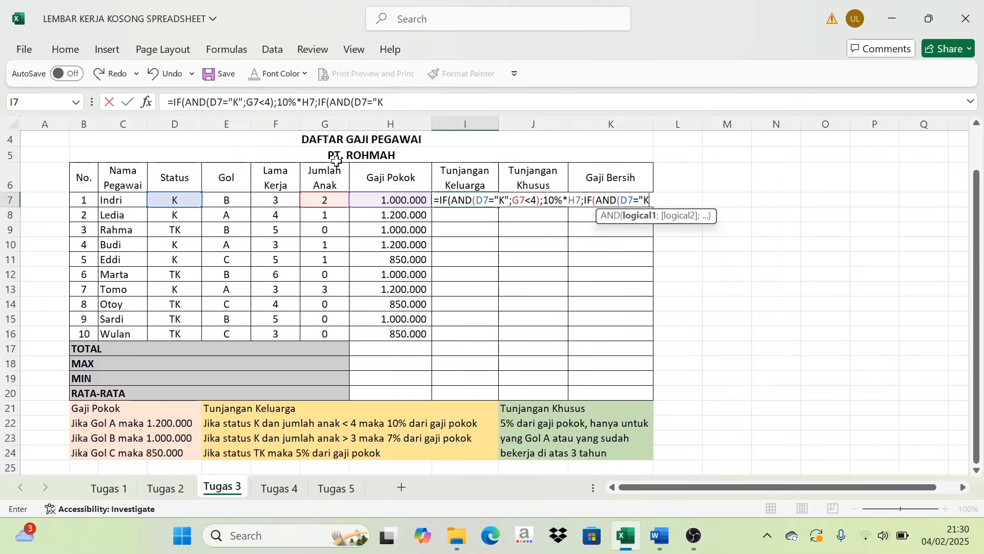
text(;)
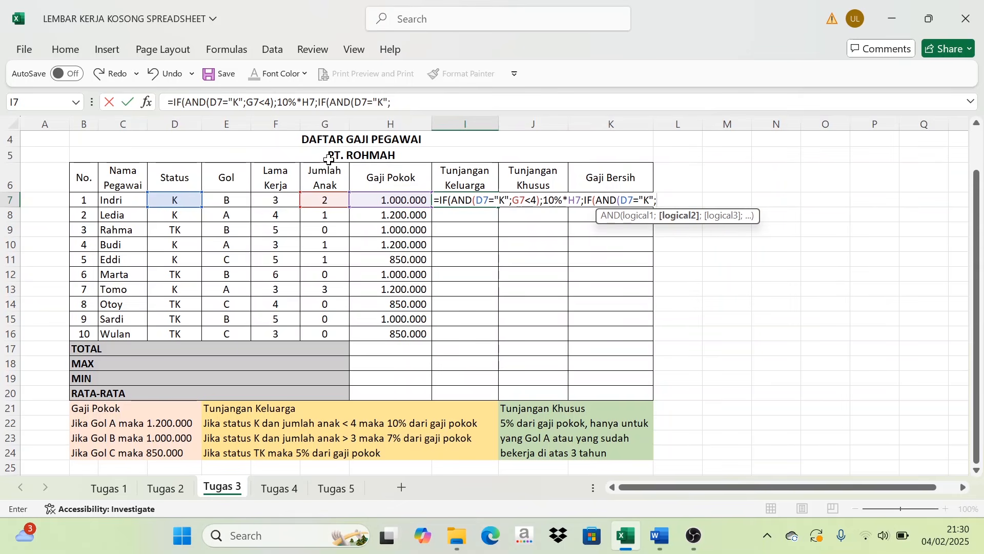
- Extend the I7 formula with G7>3);7%*H7; to grant 7% of Gaji Pokok for more than three children
click(328, 200)
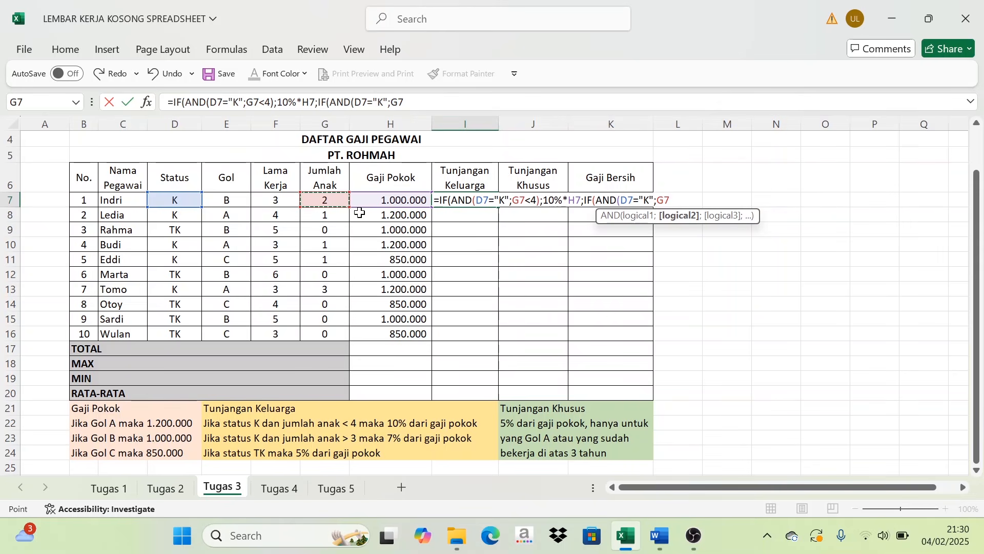
text(>3)
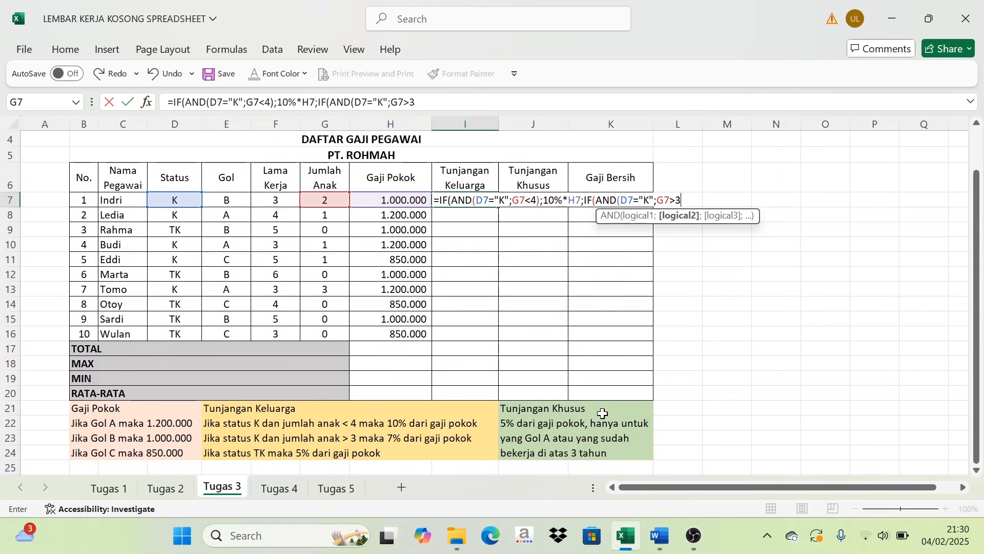
text())
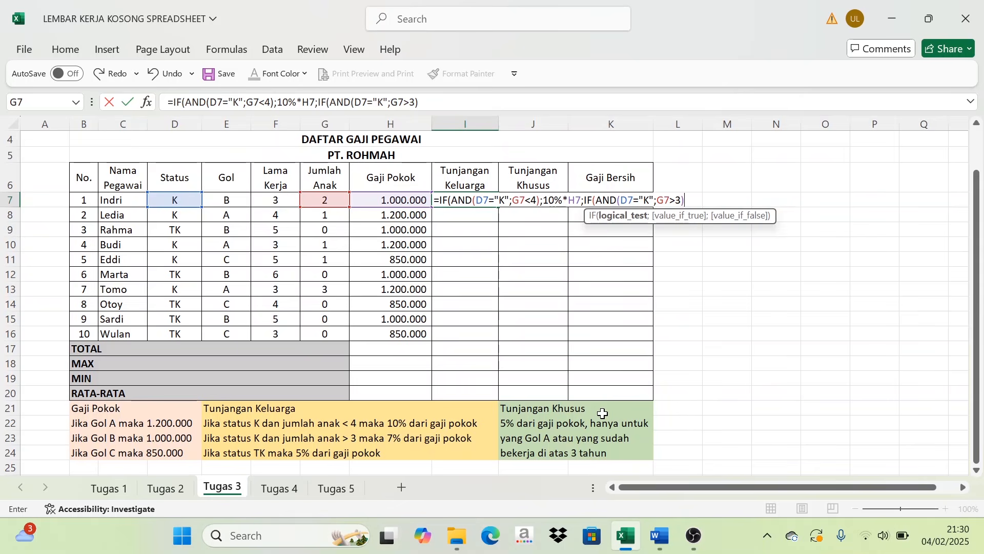
text(;7%*)
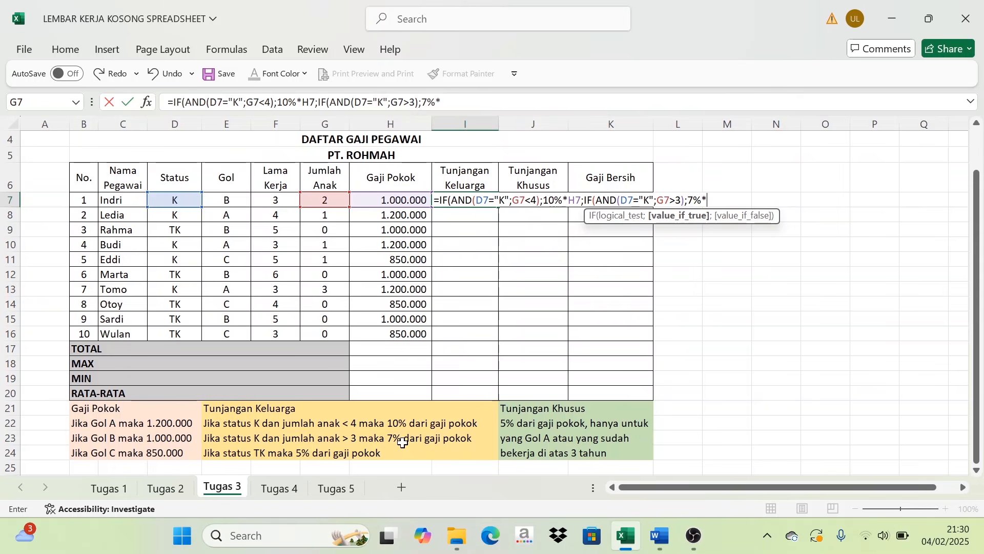
click(388, 195)
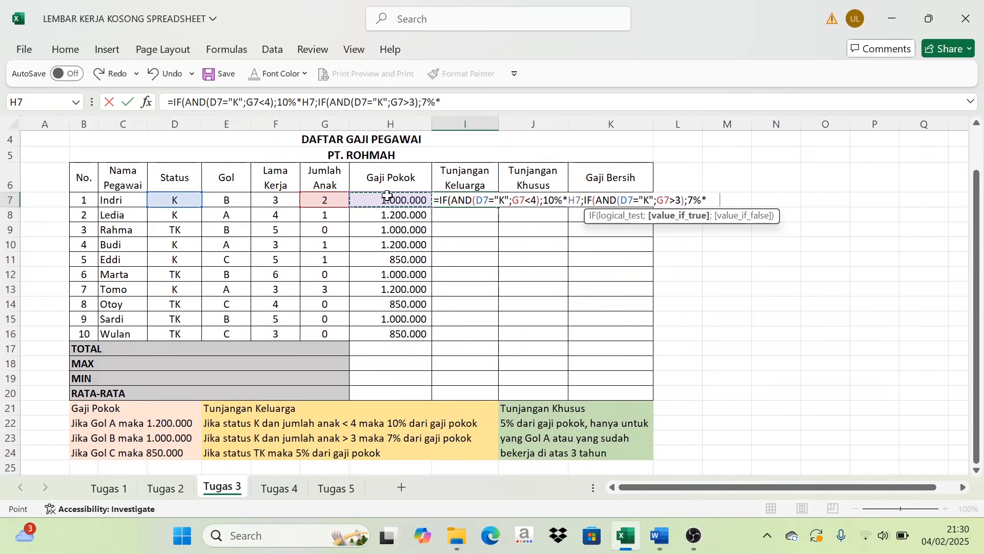
text(;)
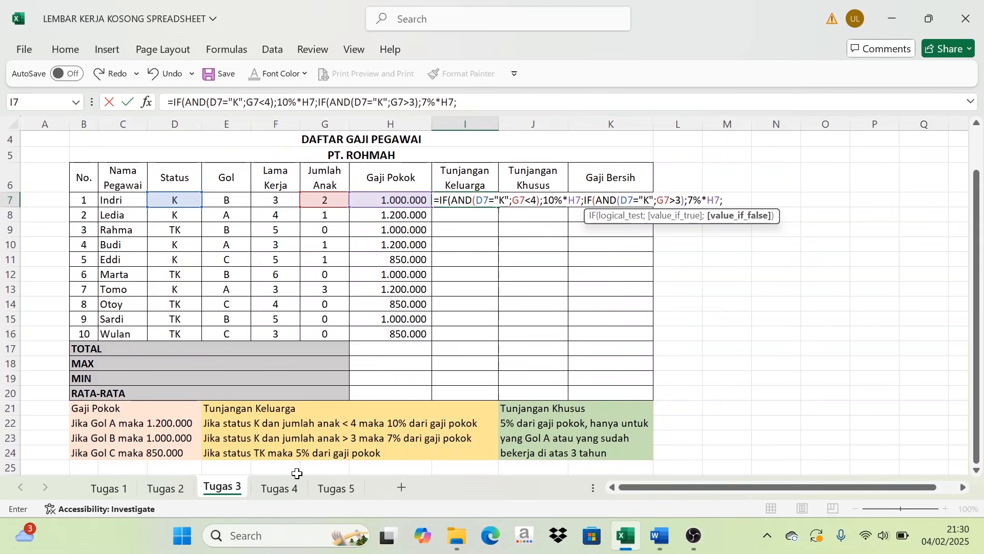
text(IF)
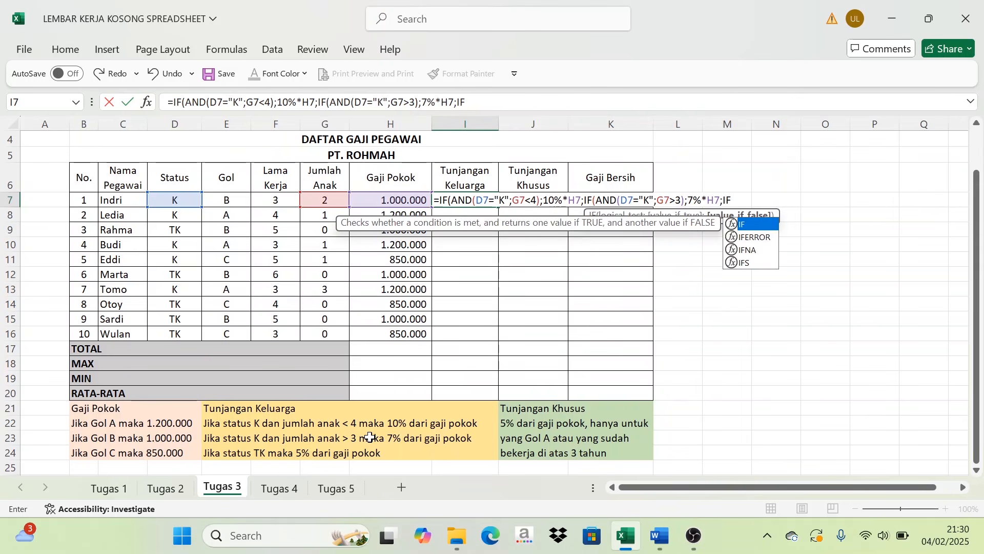
text(()
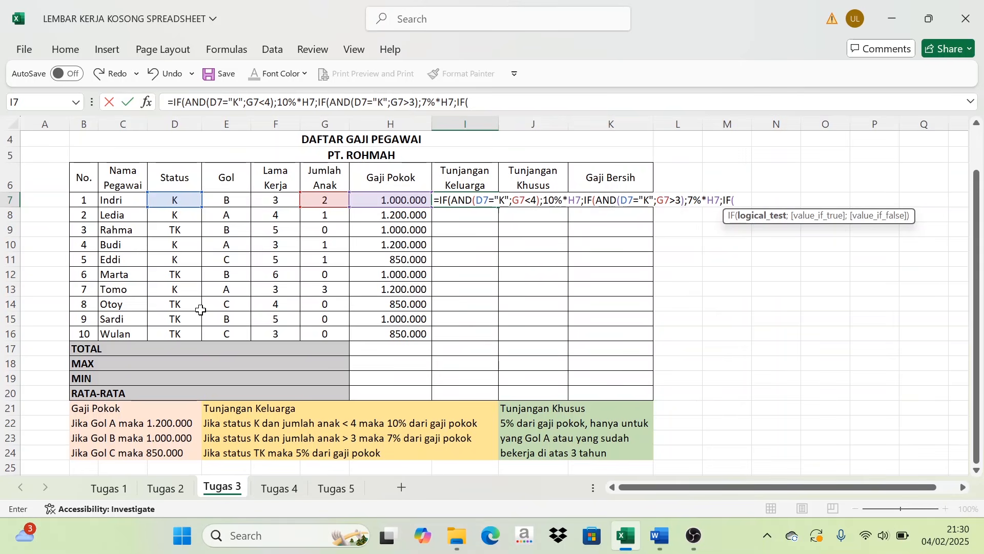
- Complete the I7 formula with IF(D7="TK";5%*H7))) to grant 5% of Gaji Pokok for status TK
click(177, 200)
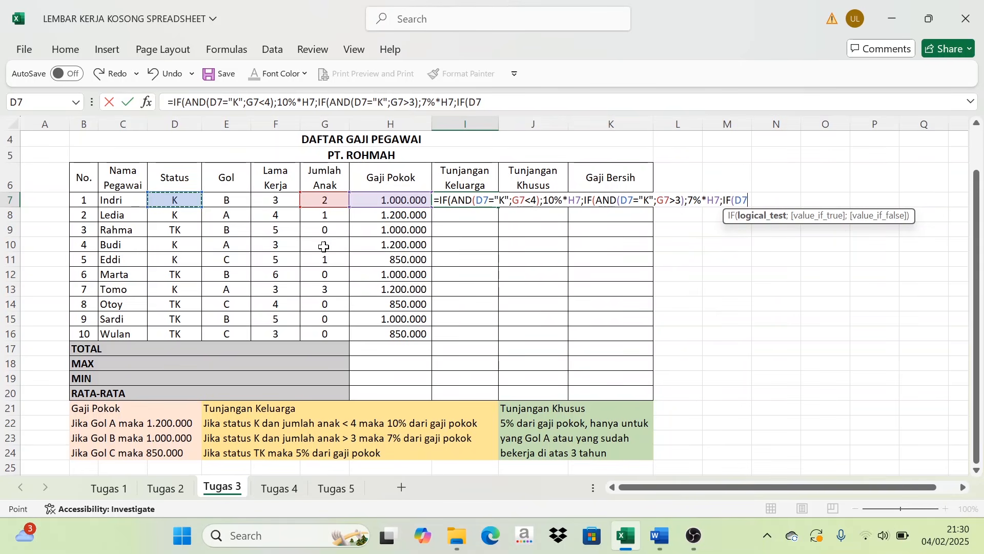
text(')
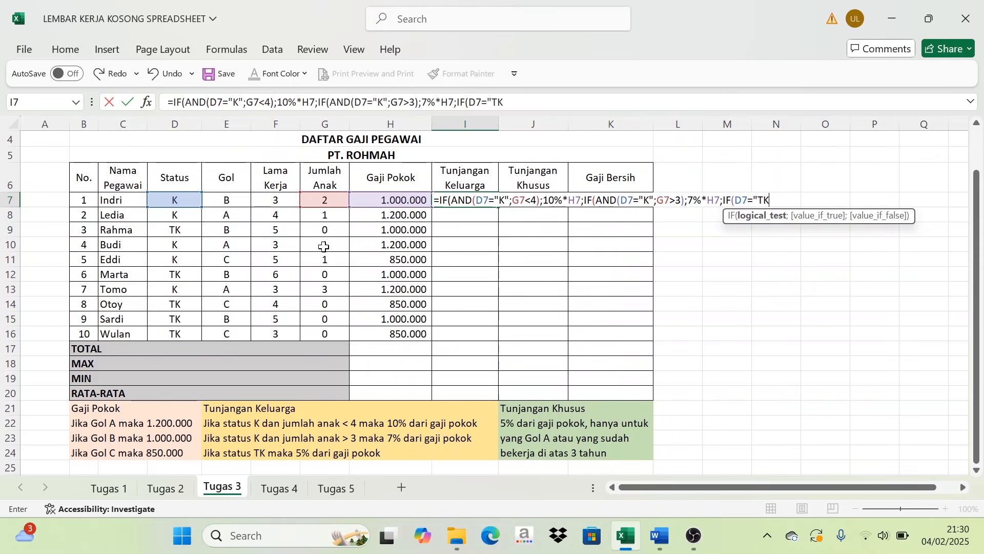
text("TK";5%*)
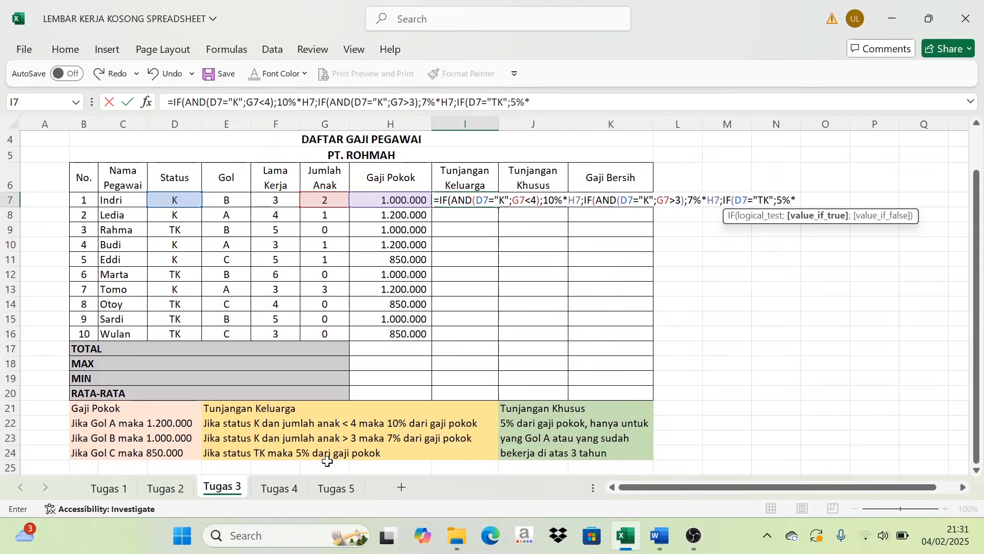
click(398, 201)
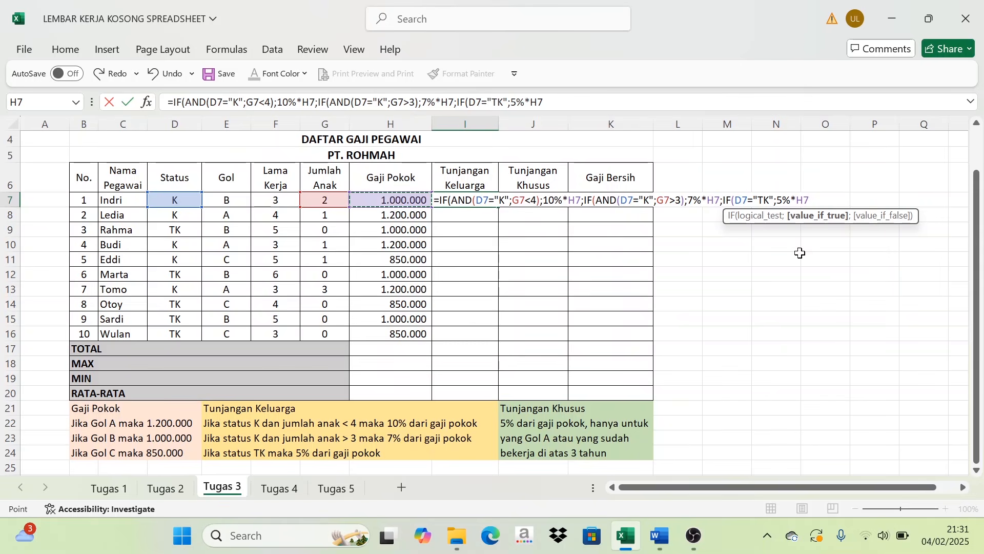
text()))
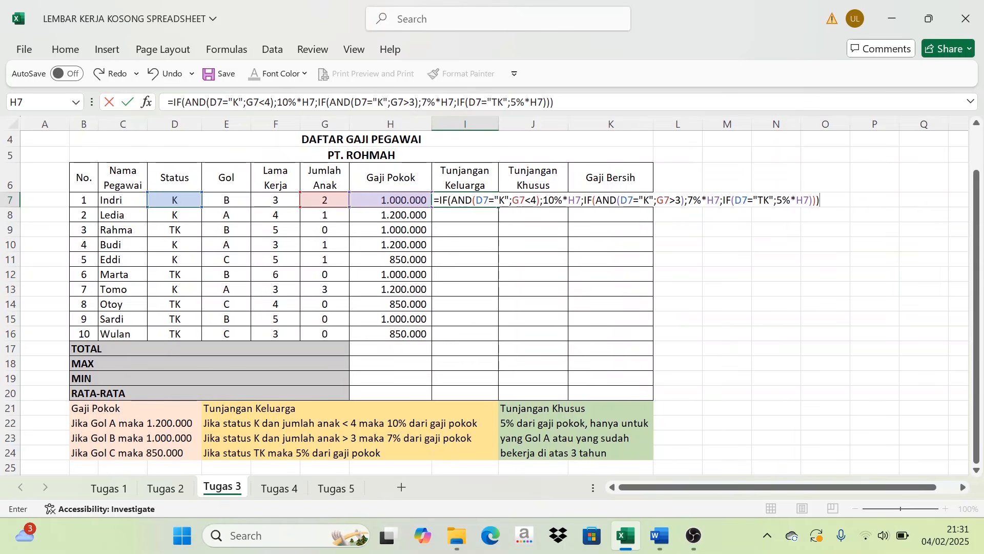
key(Return)
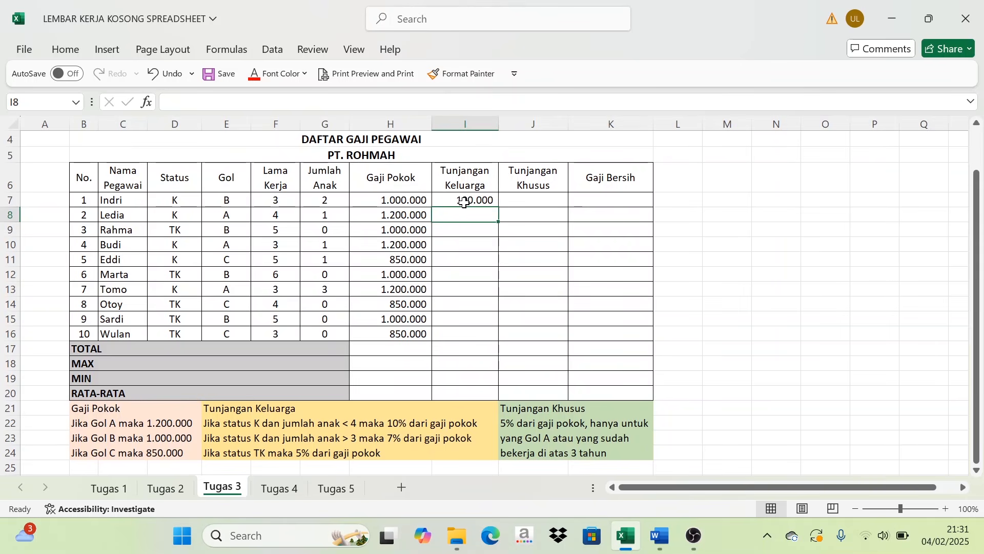
- Check the first employee's Status and Jumlah Anak, and fill the Tunjangan Keluarga formula from I7 down to I16
click(173, 204)
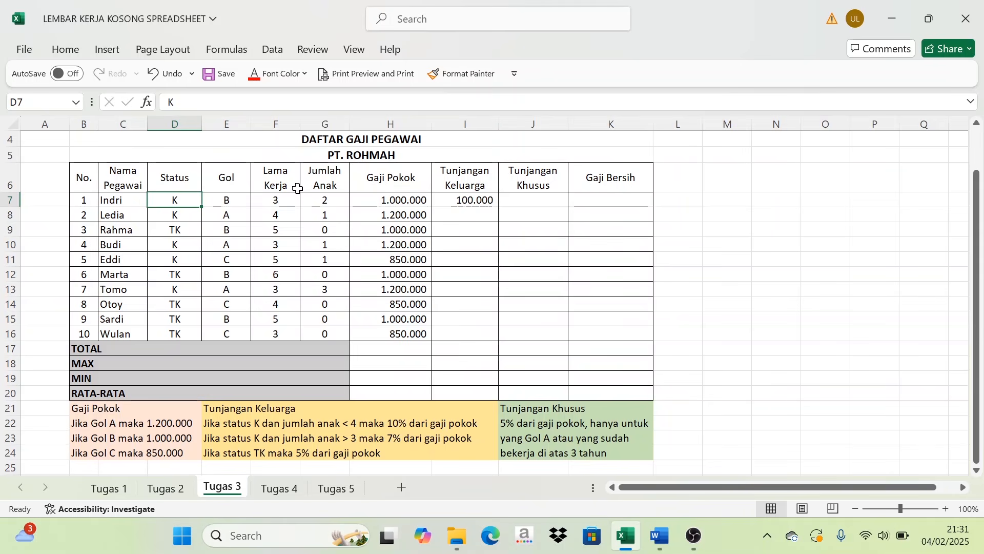
click(313, 201)
click(170, 202)
click(313, 200)
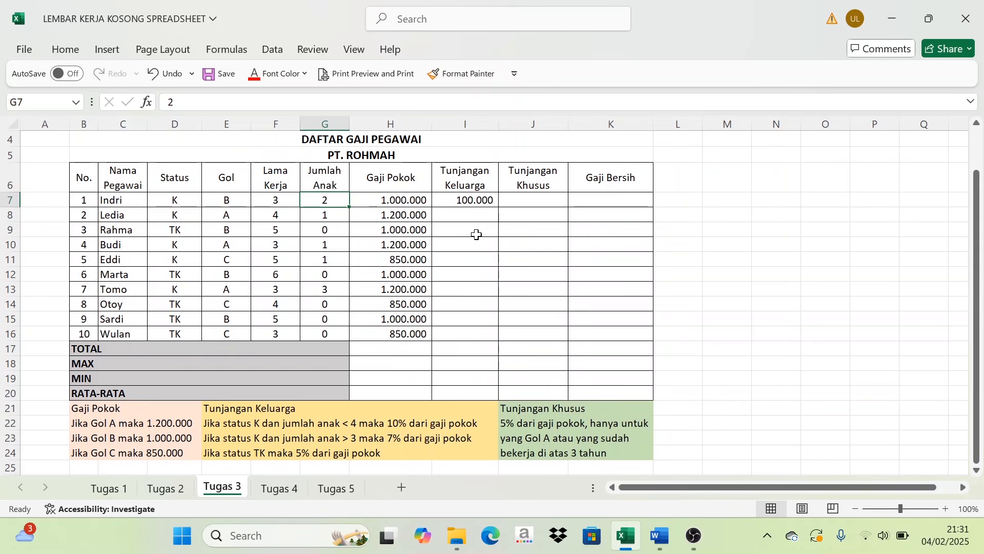
click(494, 204)
drag(497, 207, 491, 337)
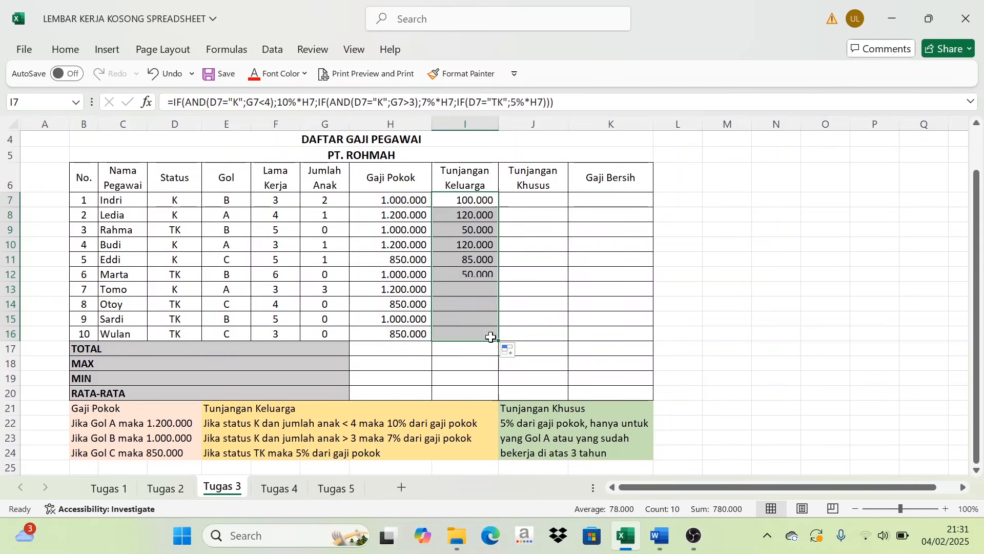
- Compare the Tunjangan Keluarga amounts in rows 7 and 9 with each employee's Status, Jumlah Anak, Gaji Pokok and the rules beneath the table
click(473, 203)
click(185, 204)
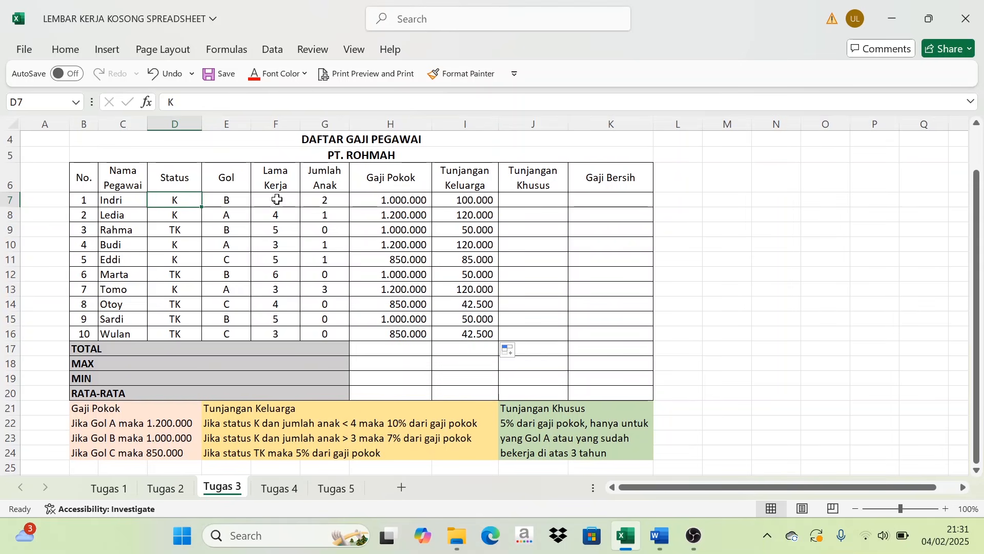
click(325, 199)
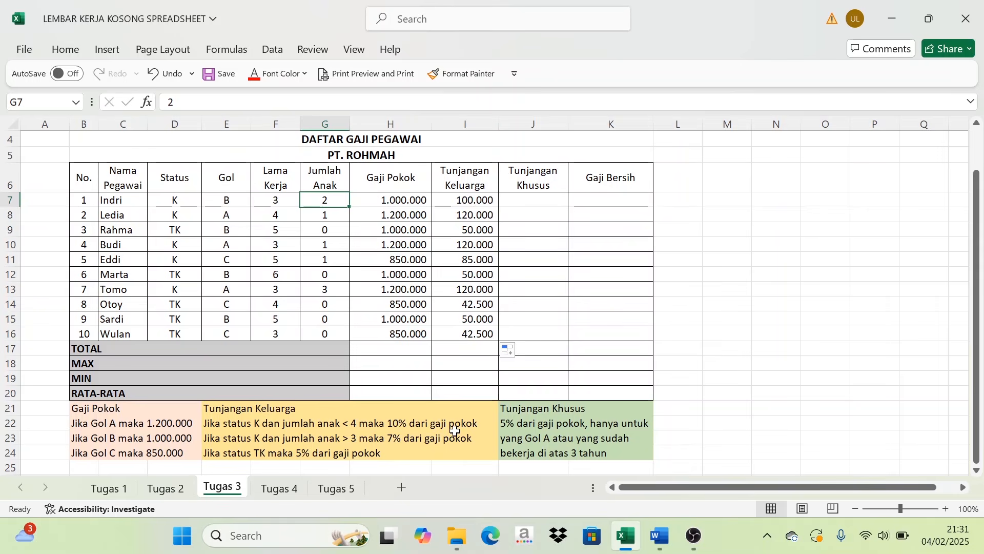
click(466, 205)
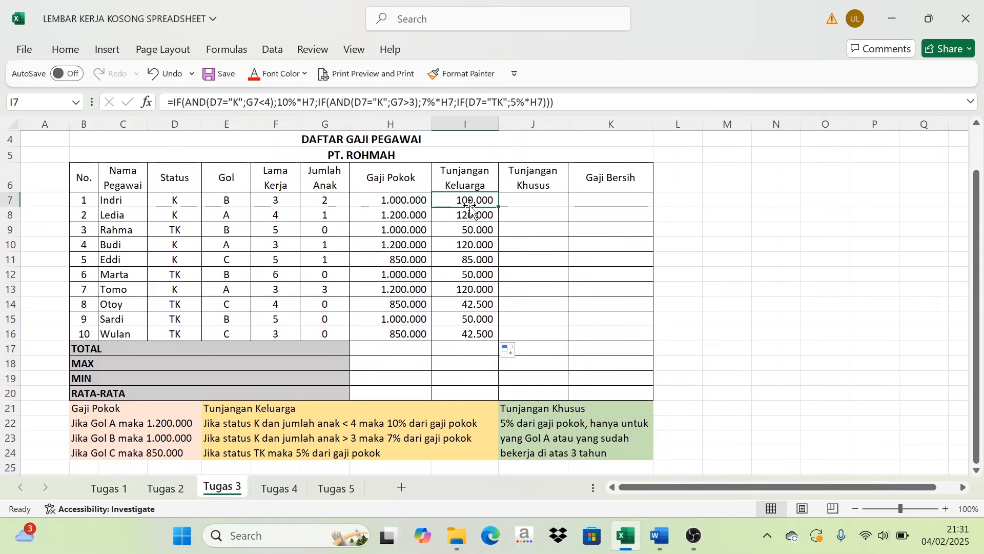
click(406, 202)
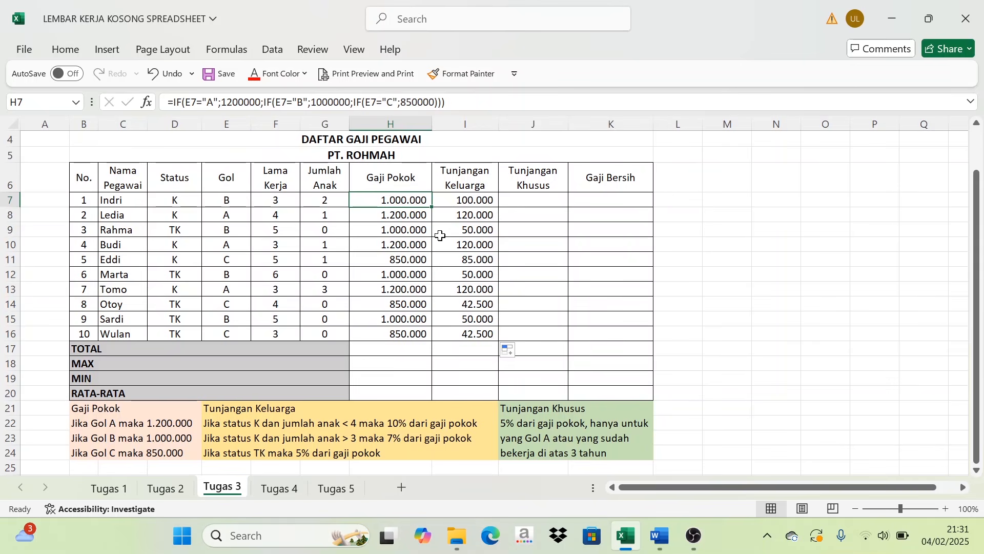
click(175, 230)
click(477, 229)
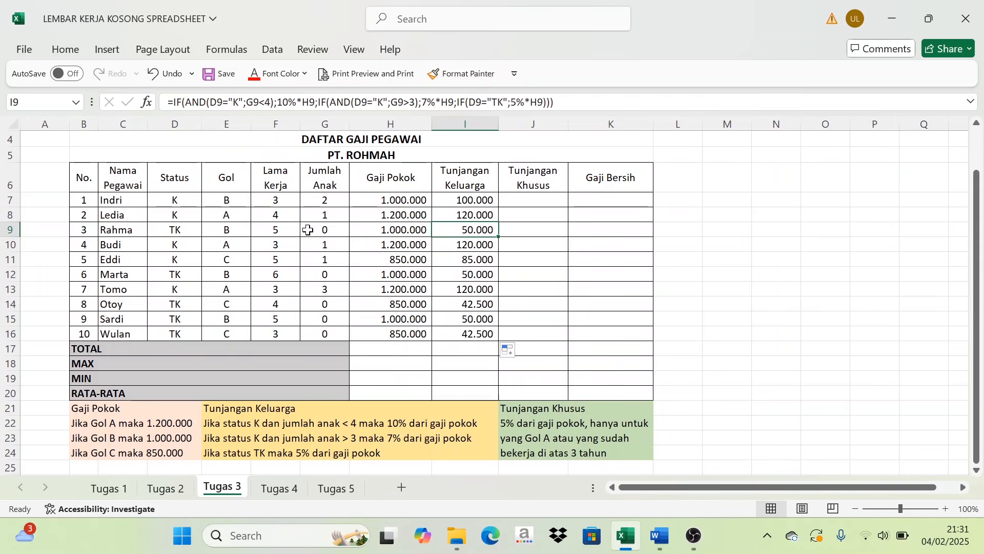
click(413, 229)
click(445, 229)
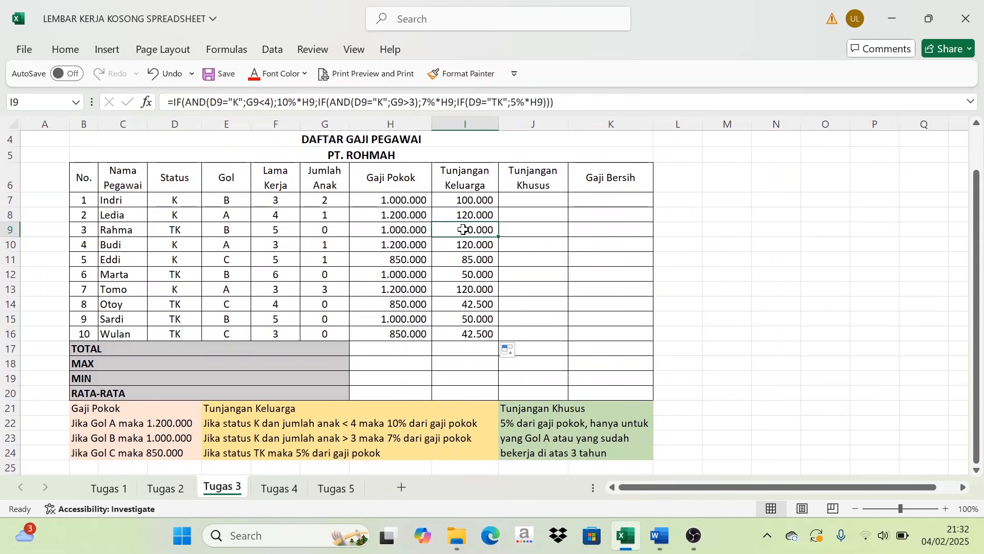
click(408, 229)
click(469, 230)
drag(476, 197, 472, 334)
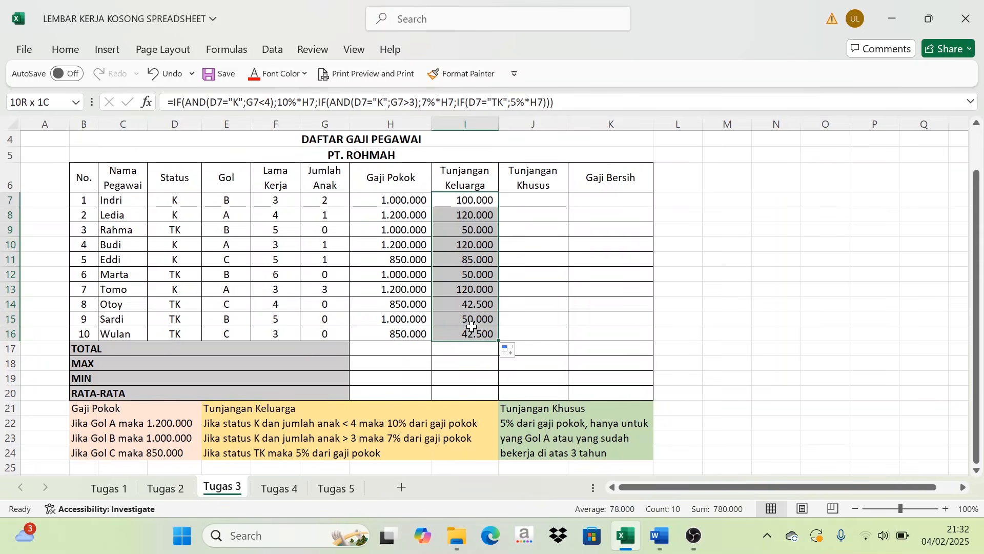
- Read the Tunjangan Khusus rule beneath the table and start the formula in J7 with =IF(OR(
click(546, 202)
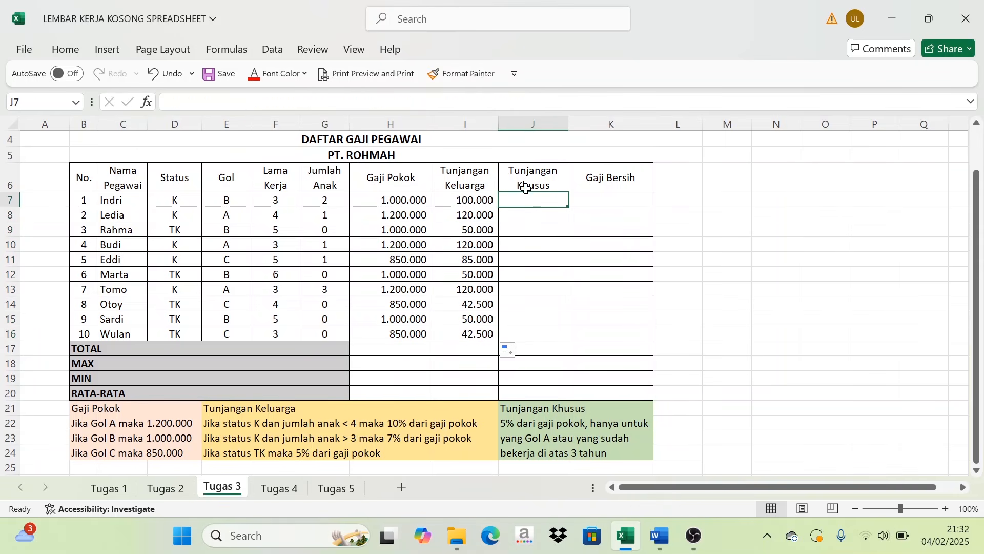
drag(534, 409, 546, 452)
click(728, 304)
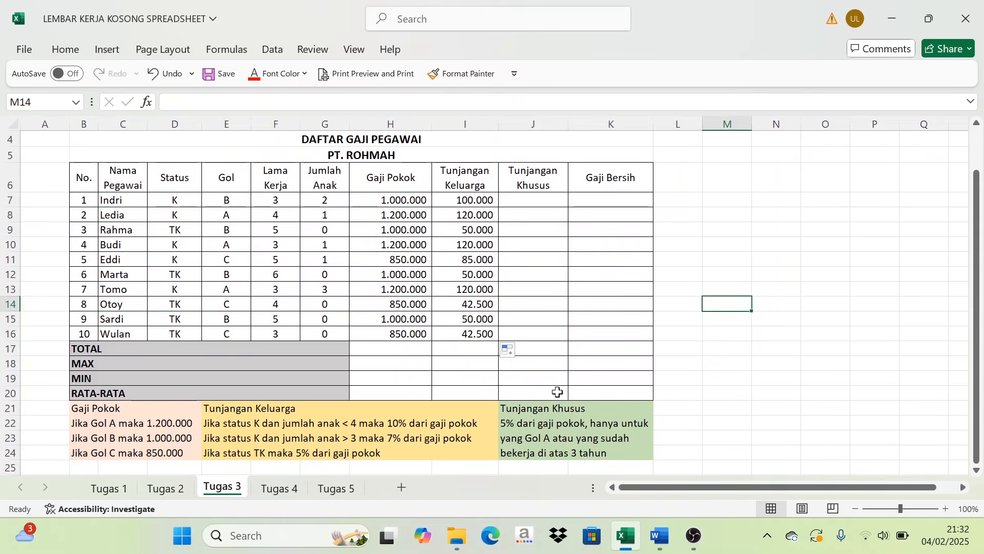
click(530, 200)
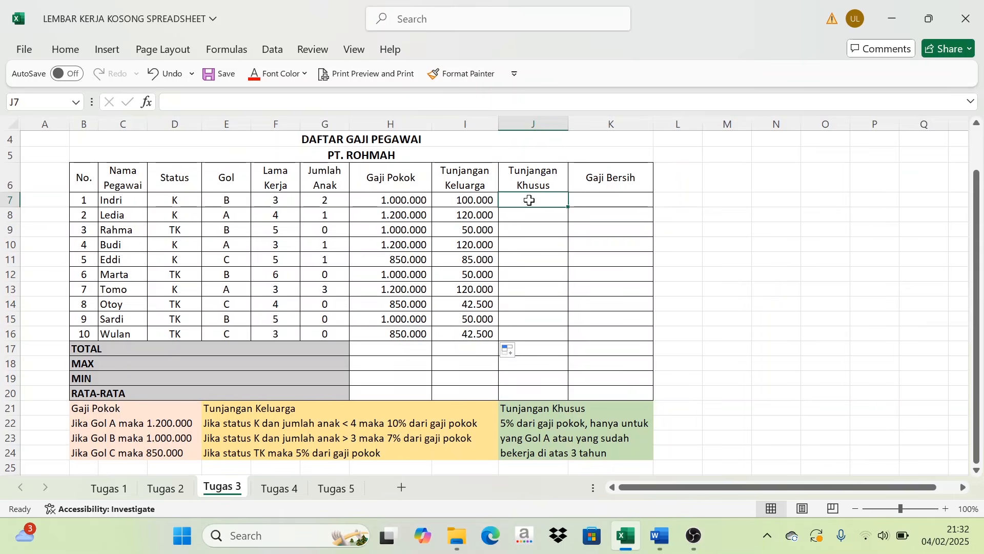
text(=IF)
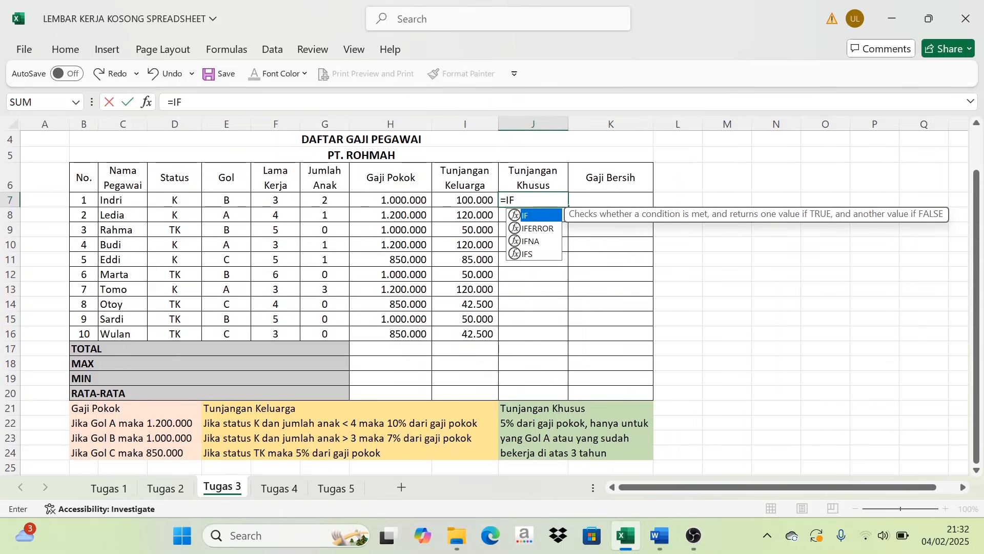
text((O)
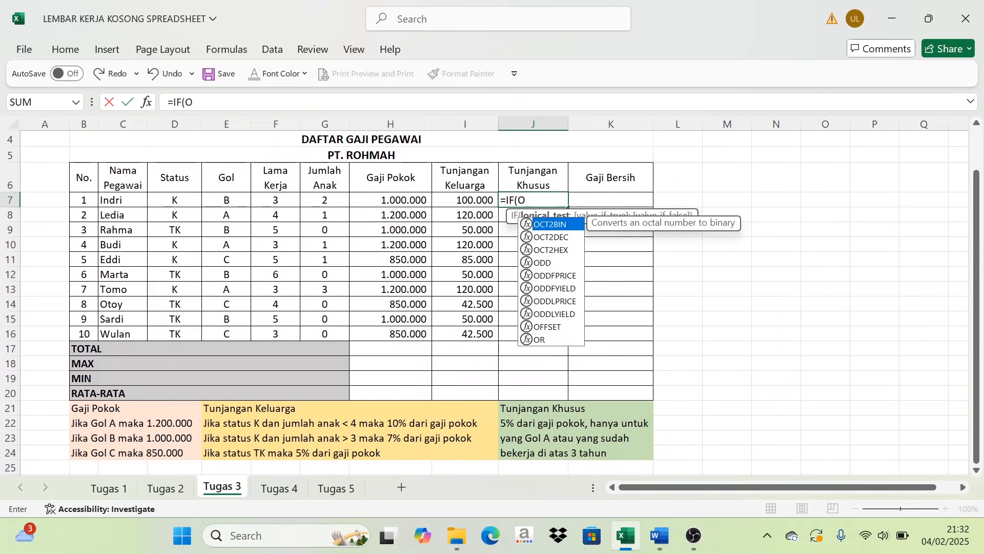
text(R()
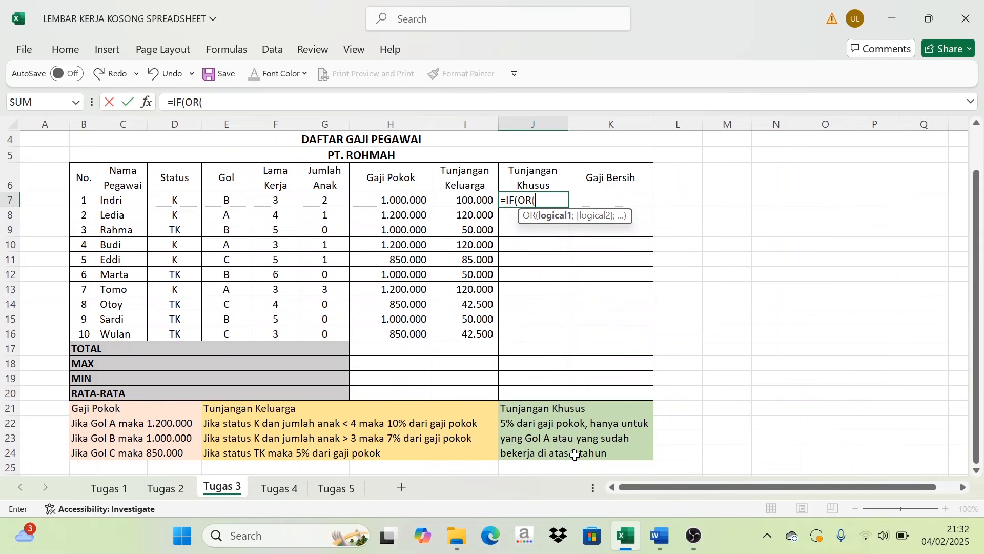
- Add the OR conditions E7="A";F7>3) to the J7 formula to test for Gol A or Lama Kerja above 3 years
click(229, 200)
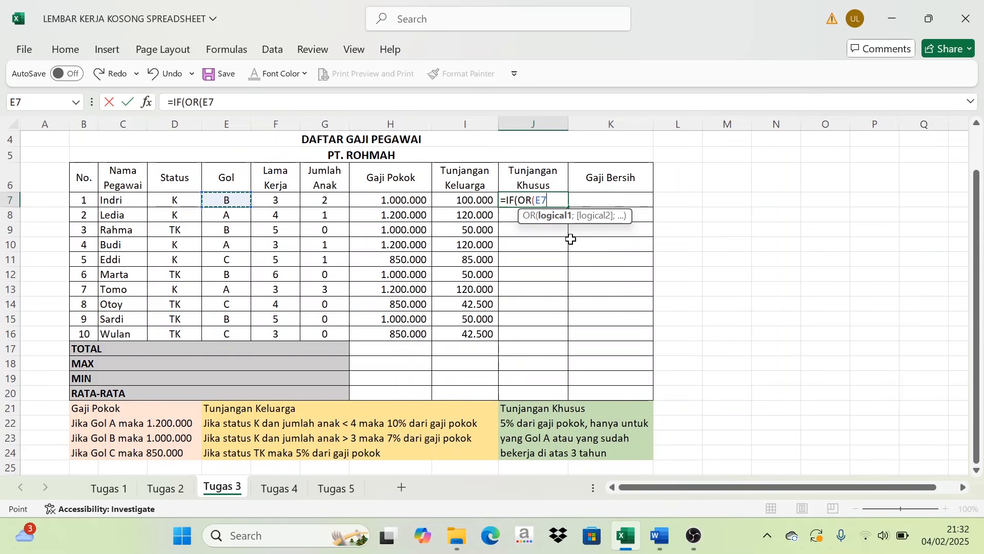
text(=)
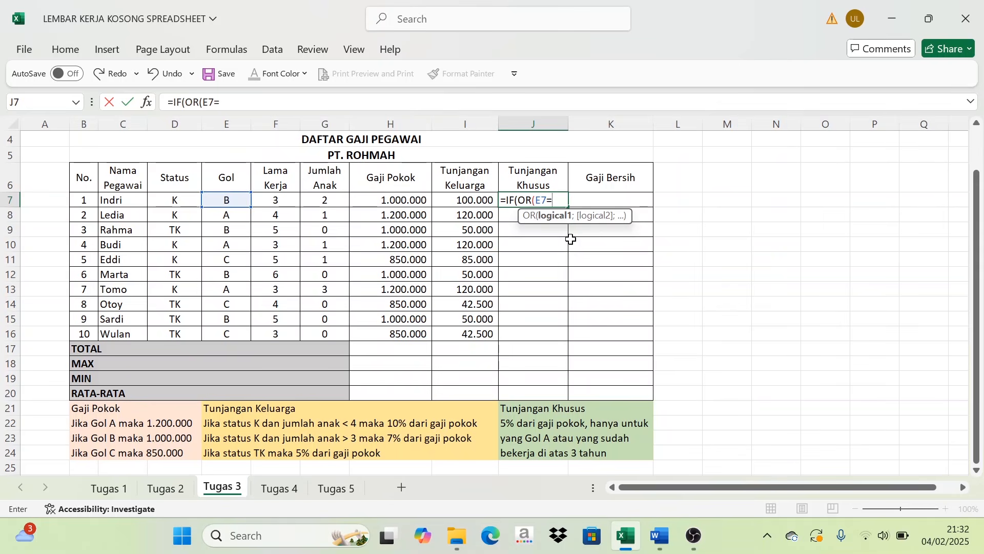
text("A)
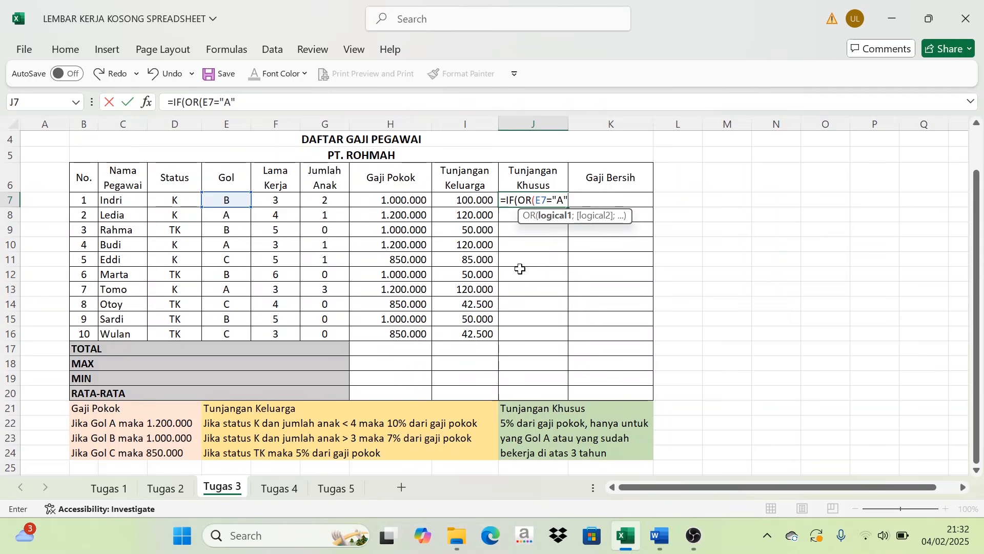
text(;)
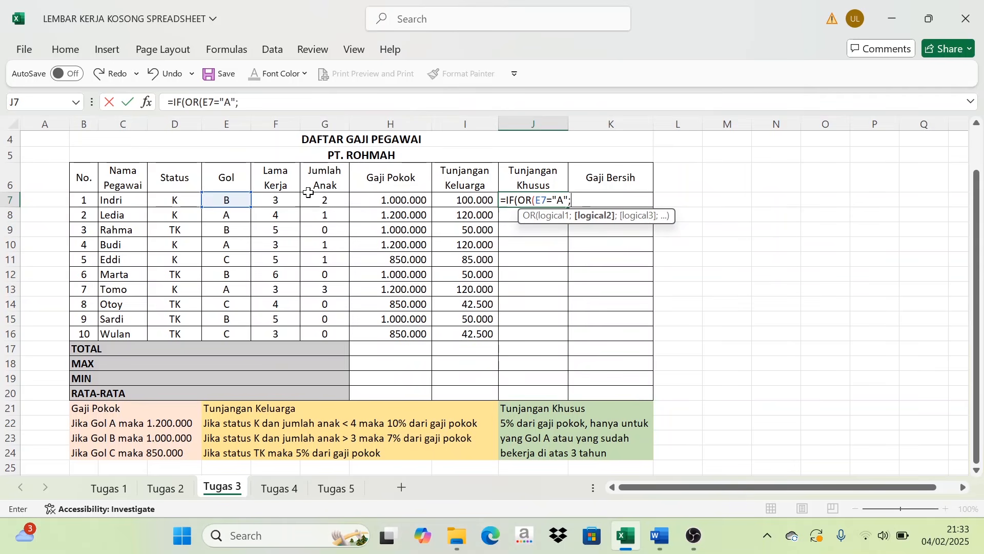
click(283, 203)
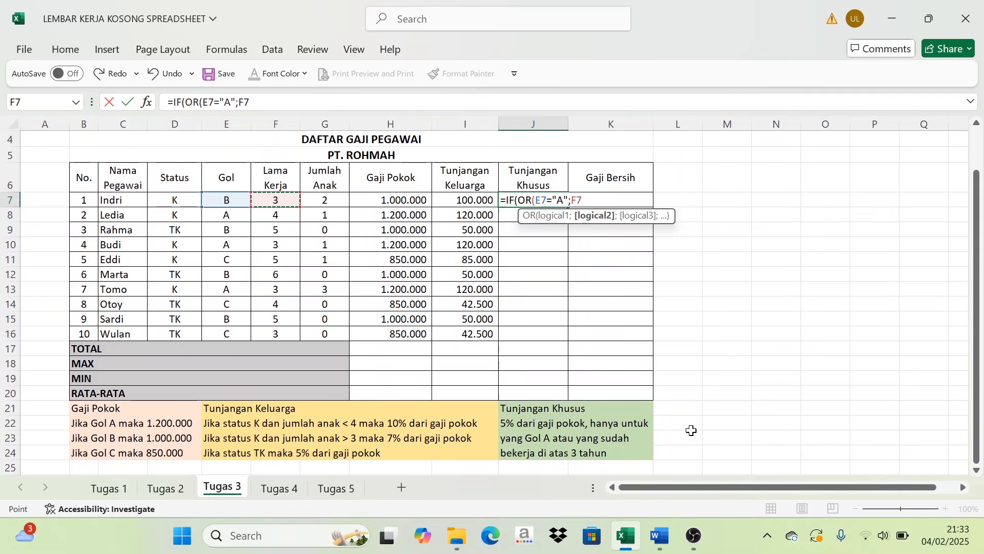
text(>3);5)
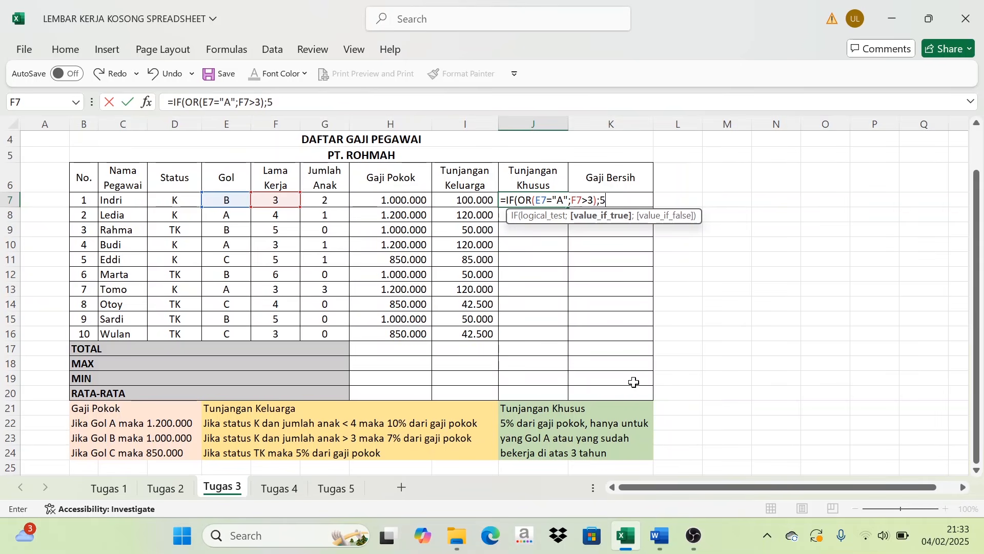
text(%*)
- Complete the J7 formula with ;5%*H7) to grant 5% of Gaji Pokok
click(397, 201)
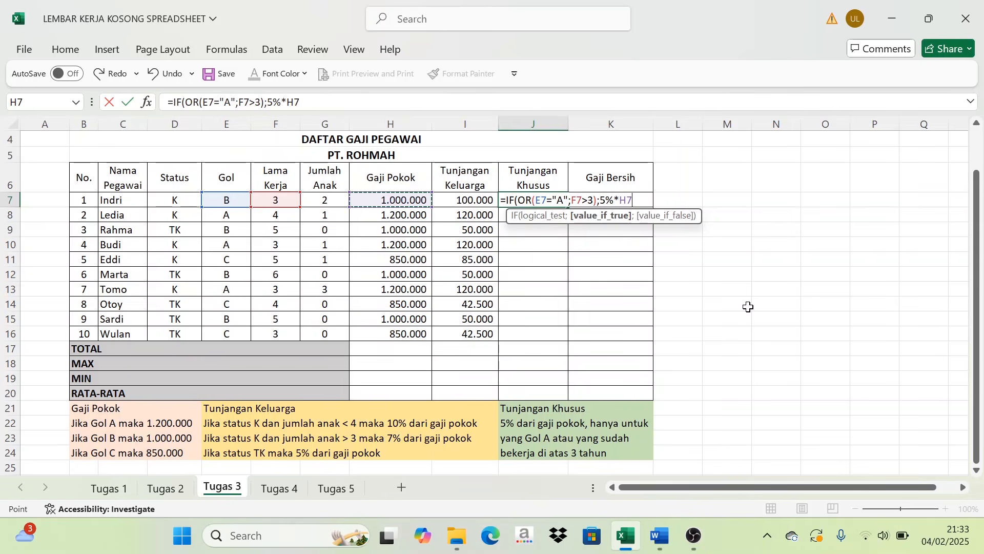
text())
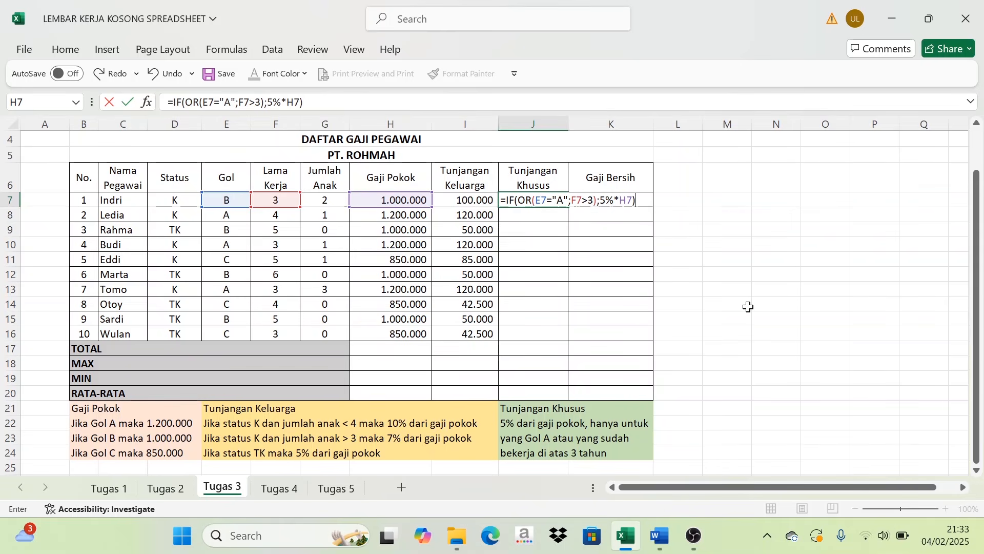
key(Return)
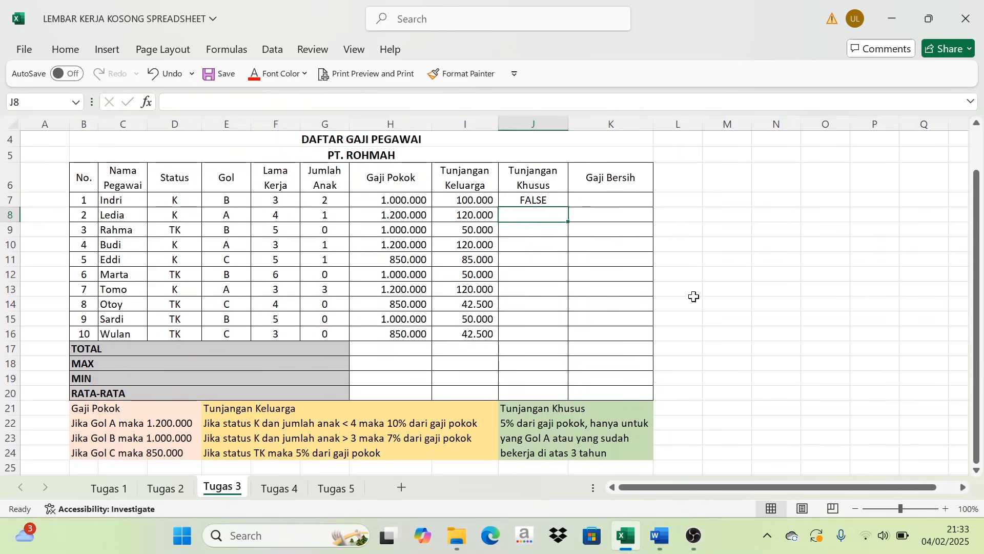
- Add ;"" as the value-if-false argument of the J7 formula, so unmet conditions return a blank
click(533, 199)
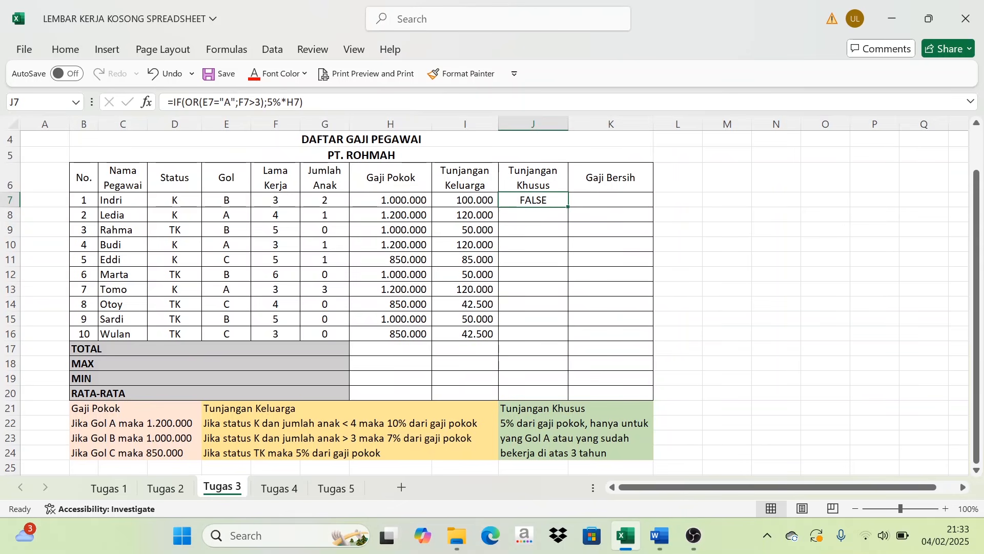
click(306, 102)
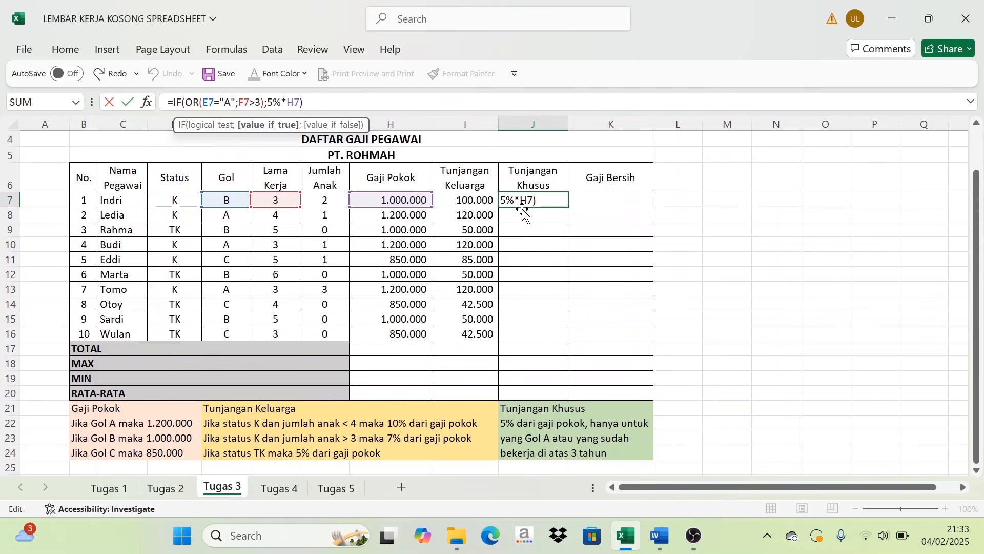
text(;)
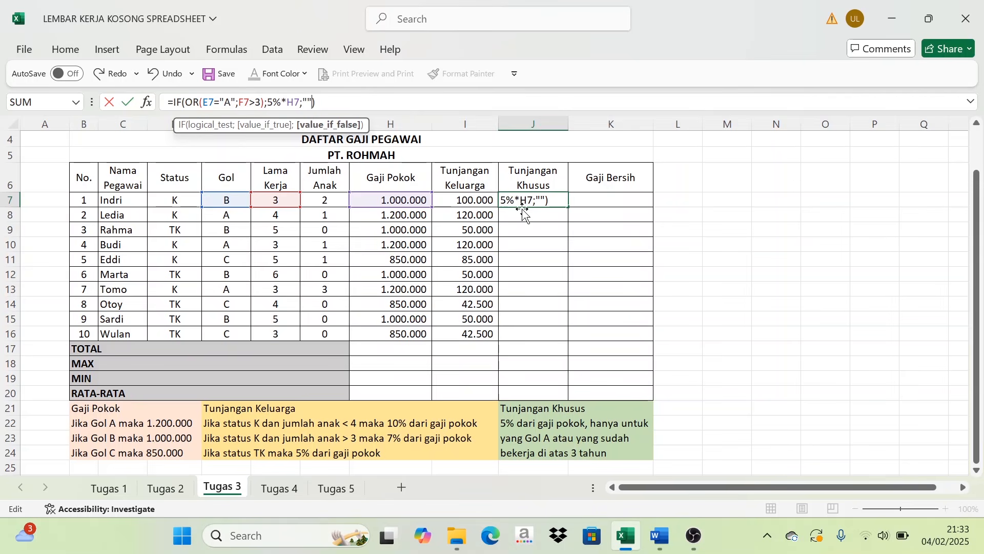
key(Return)
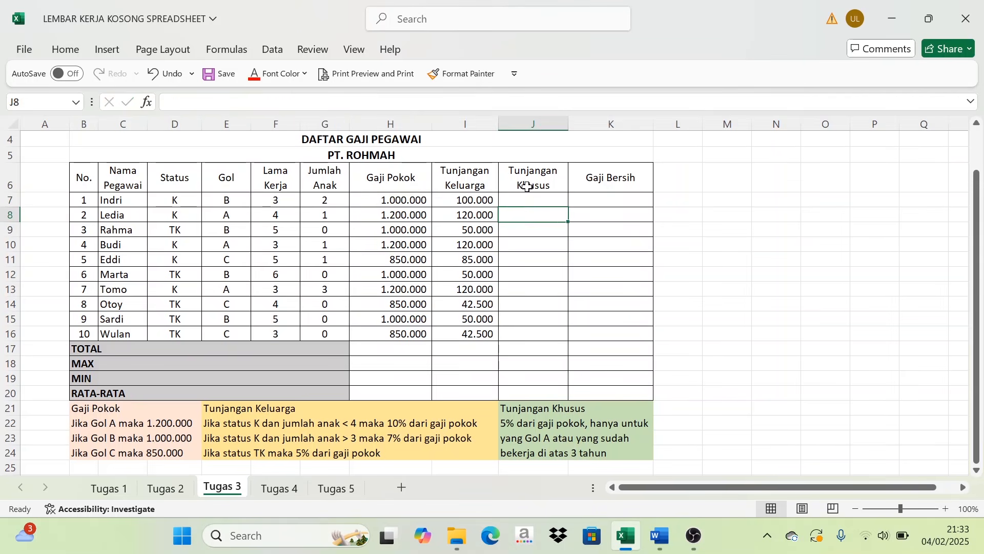
- Check the first employee's Gol against the rule, and fill the Tunjangan Khusus formula from J7 down to J16
click(535, 200)
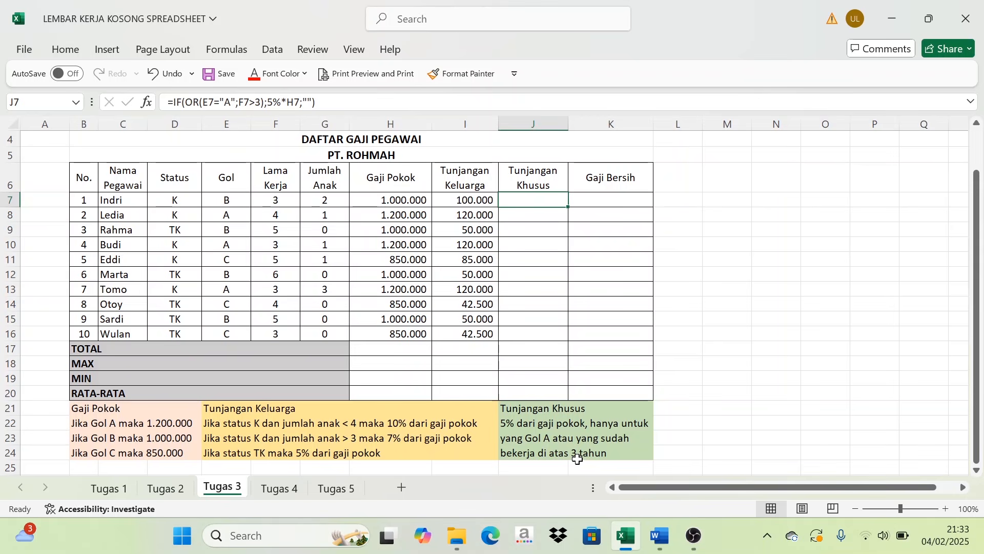
click(224, 198)
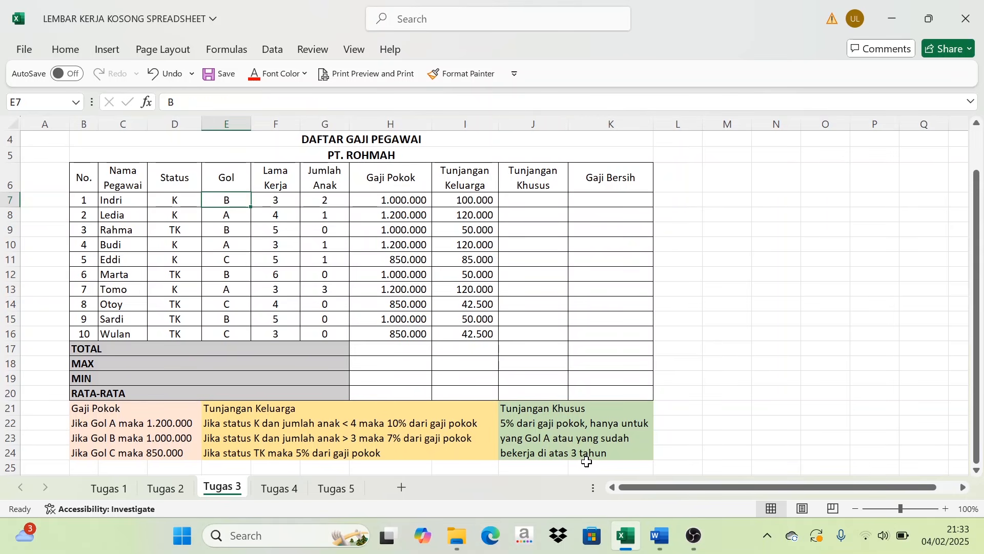
click(319, 201)
click(528, 199)
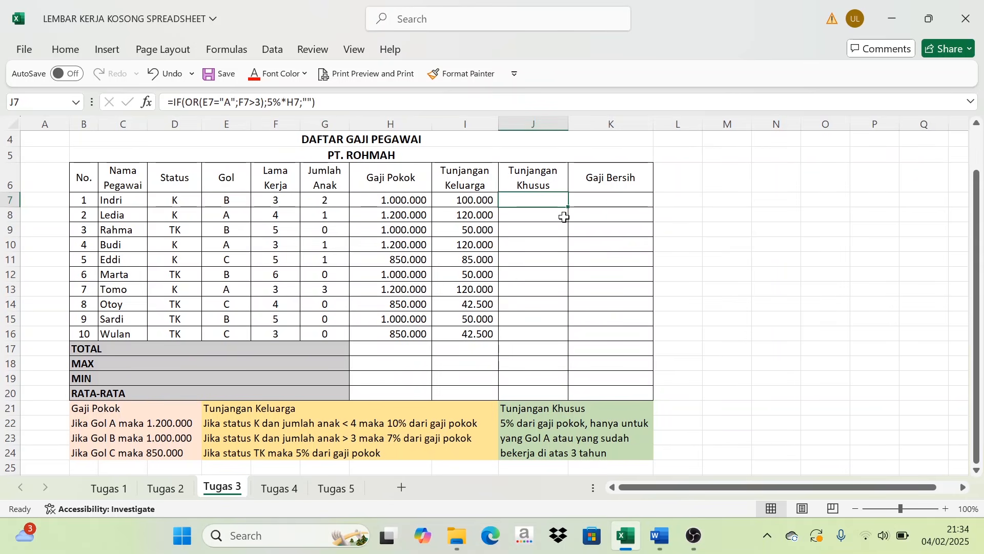
drag(568, 207, 571, 339)
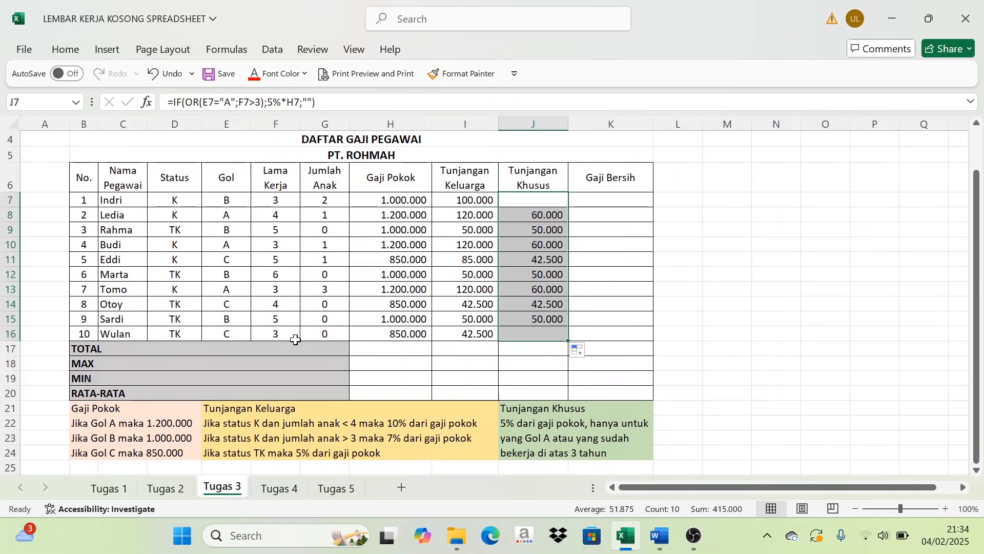
- Compare the Tunjangan Khusus amount in row 8 with that employee's Gol, Lama Kerja, Gaji Pokok and the rule beneath the table
click(545, 215)
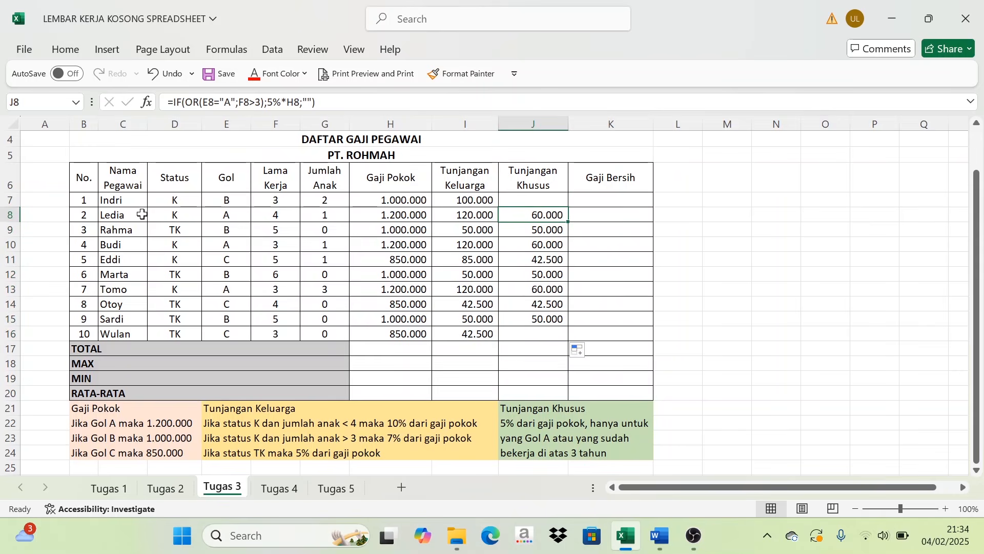
click(122, 221)
click(532, 216)
click(222, 216)
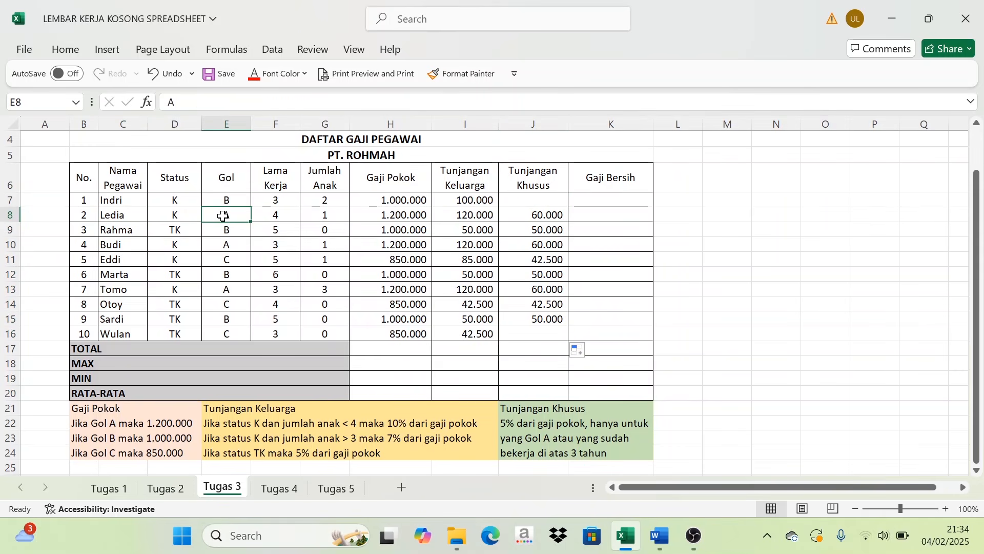
click(282, 219)
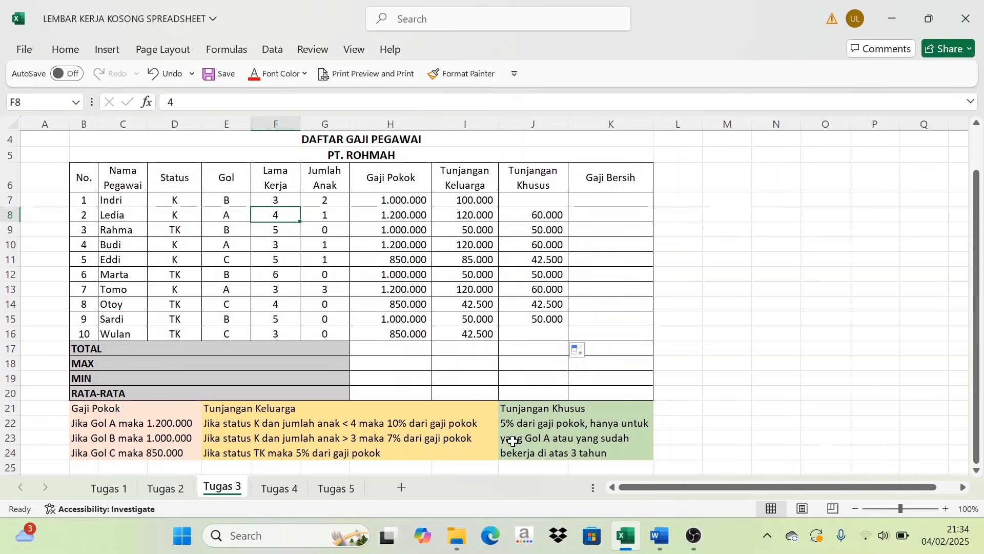
click(524, 216)
click(515, 436)
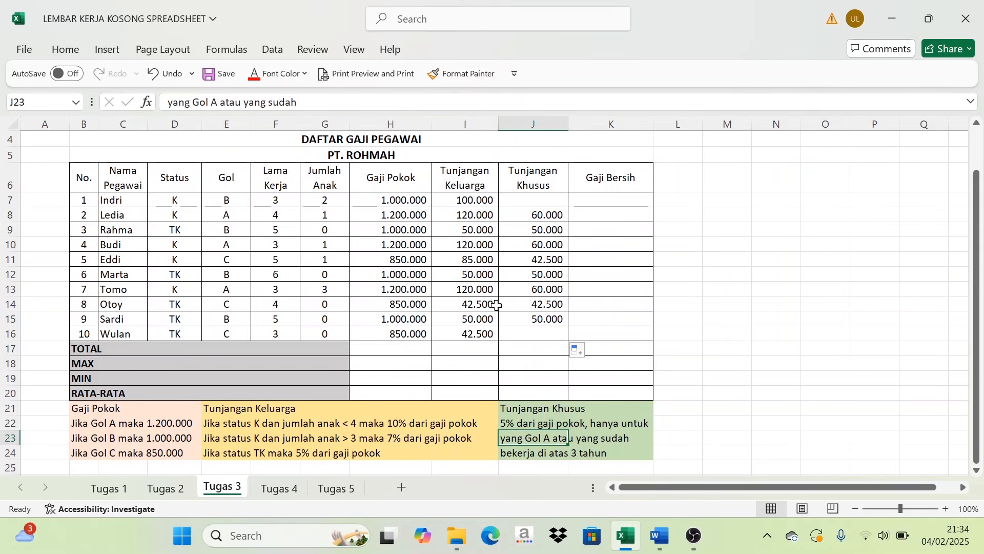
click(405, 216)
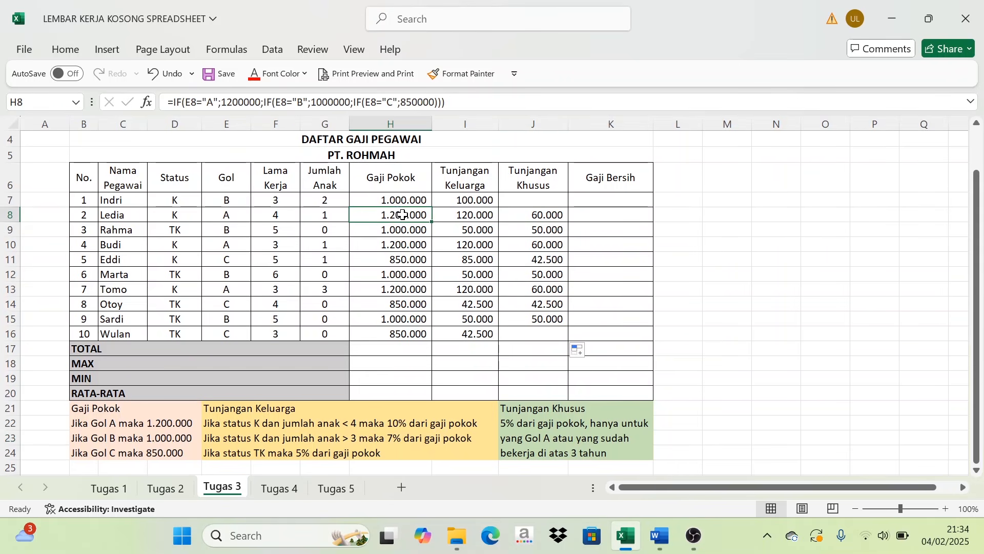
click(543, 217)
drag(535, 217, 536, 319)
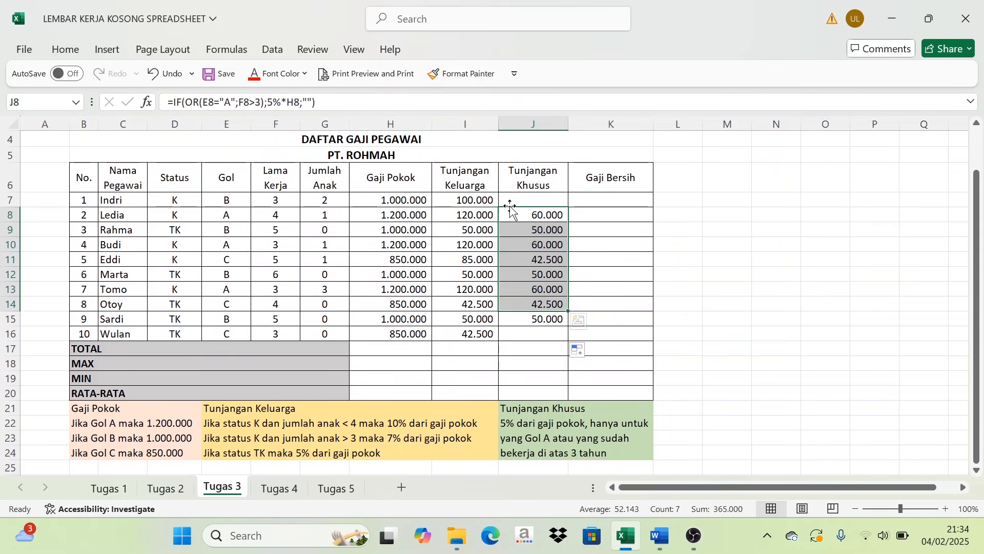
drag(533, 201, 535, 321)
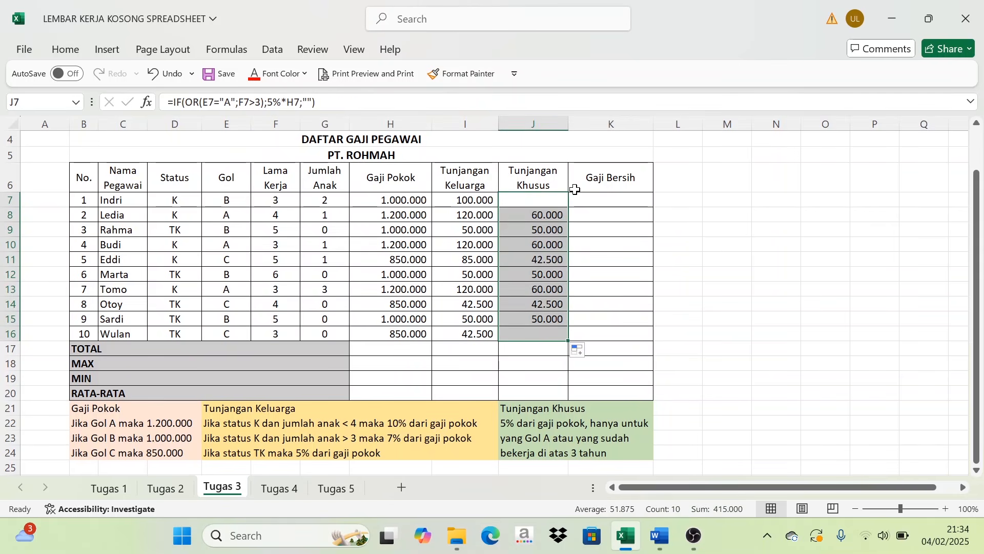
- Calculate the first employee's Gaji Bersih in K7 by adding Gaji Pokok and both allowances with =H7+I7+J7
click(616, 199)
scroll(546, 396, down, 1)
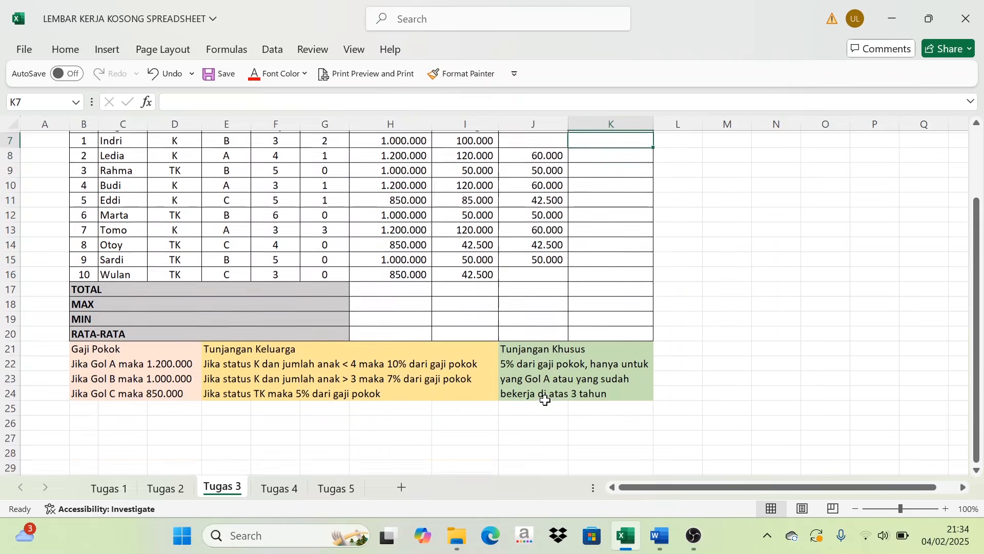
scroll(546, 397, up, 1)
scroll(546, 395, down, 1)
scroll(546, 394, down, 1)
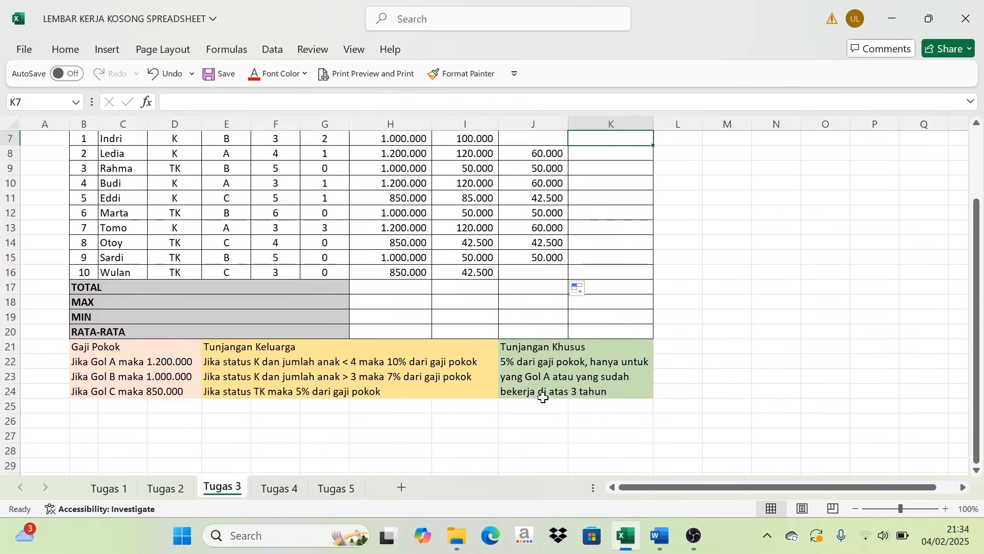
scroll(387, 416, up, 2)
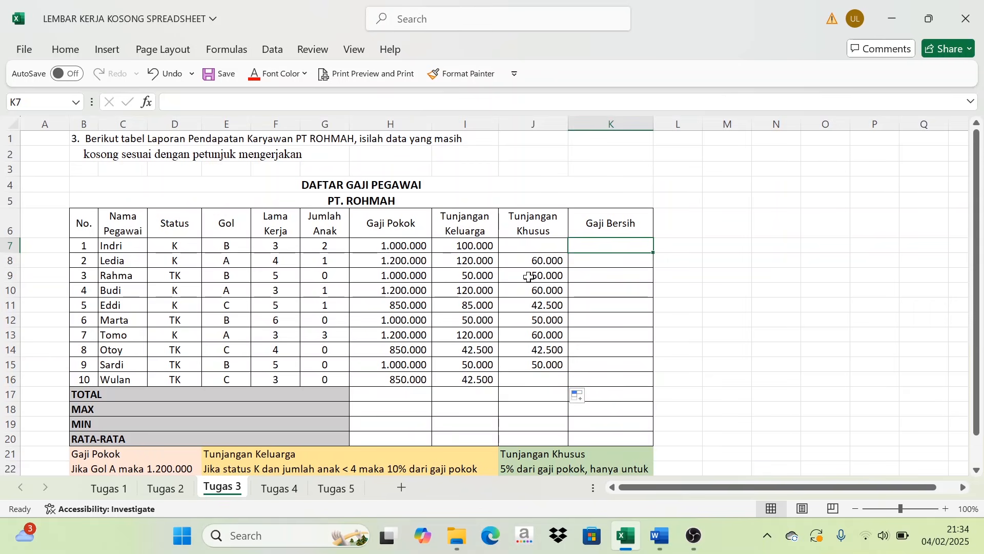
text(=)
click(394, 250)
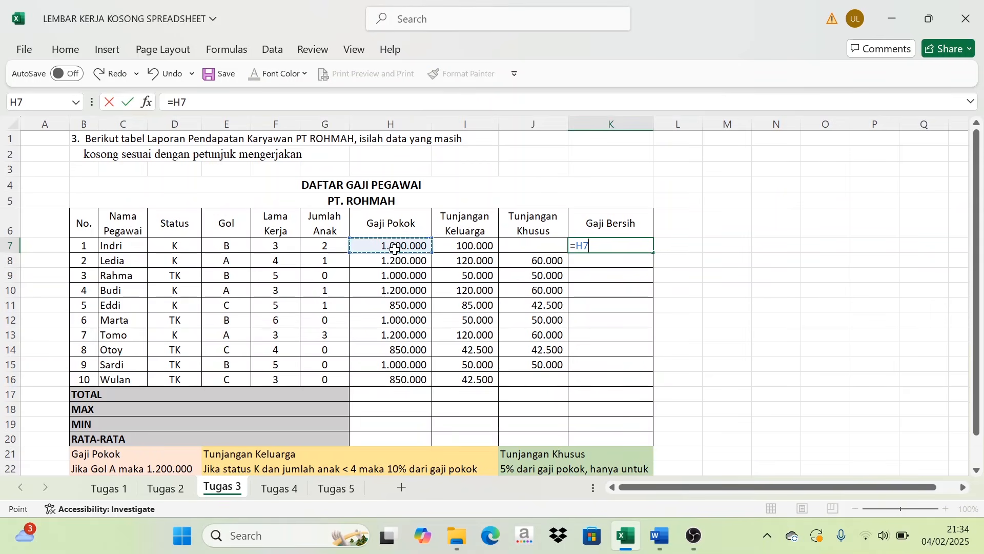
text(+)
click(474, 245)
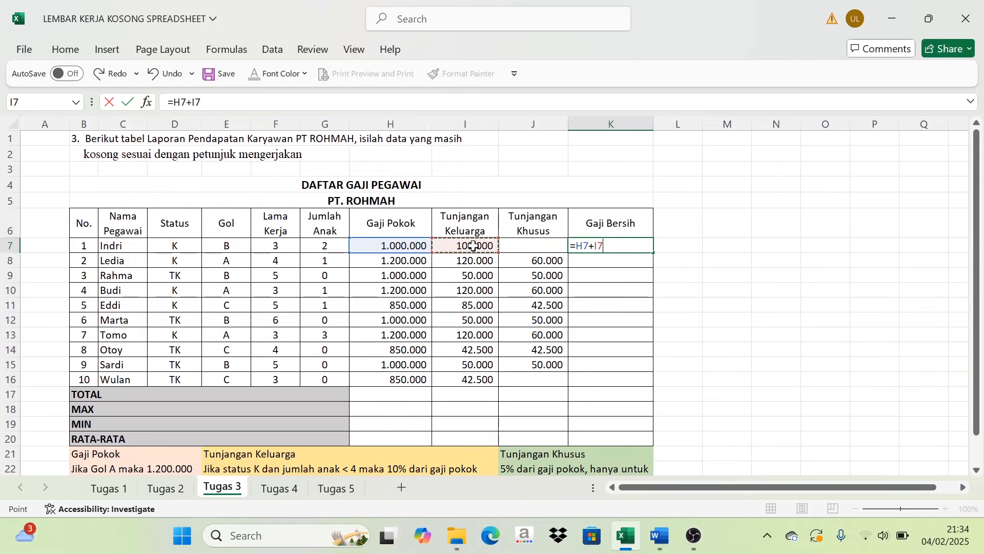
text(+)
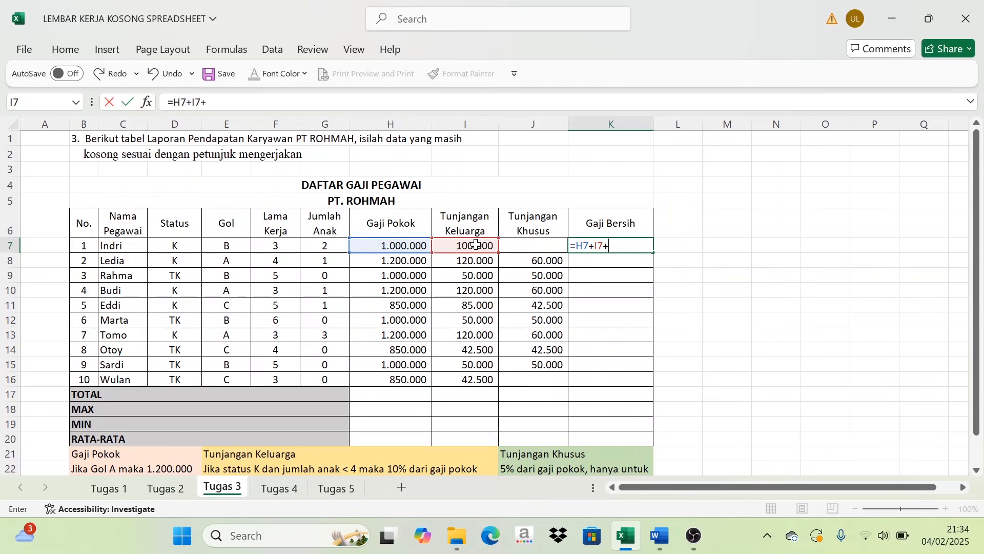
click(525, 246)
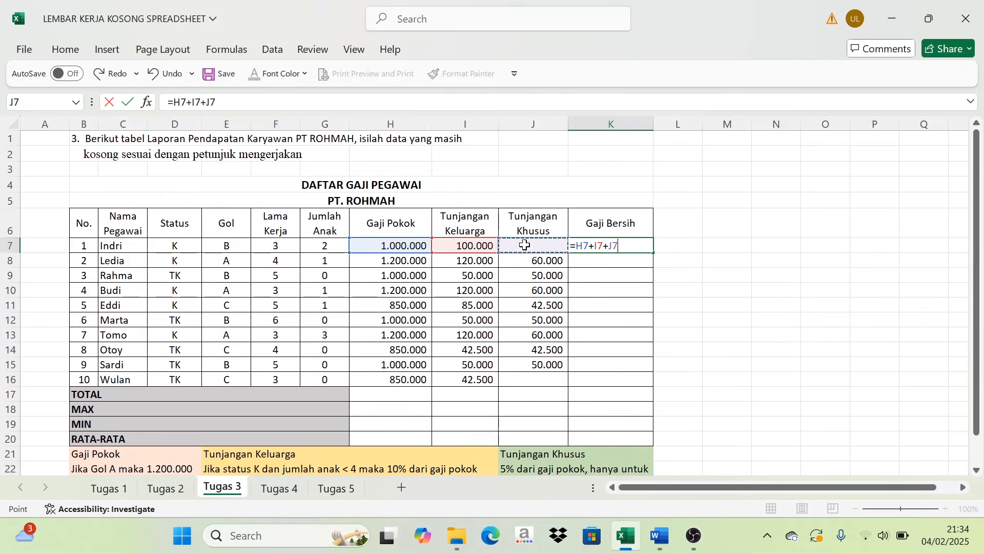
key(Return)
- Fill the K7 addition formula down to K16 and check the Gaji Bersih cells
click(611, 248)
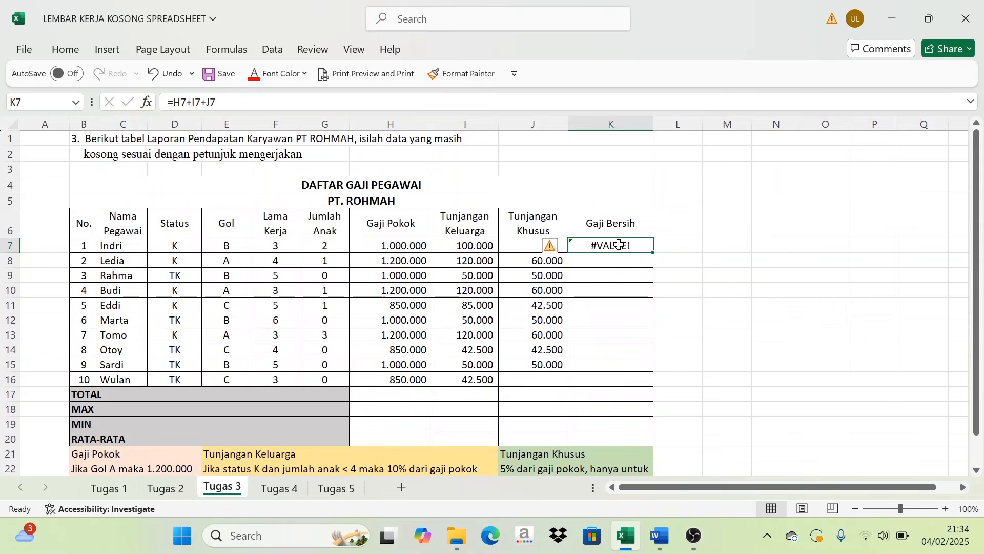
drag(654, 252, 649, 387)
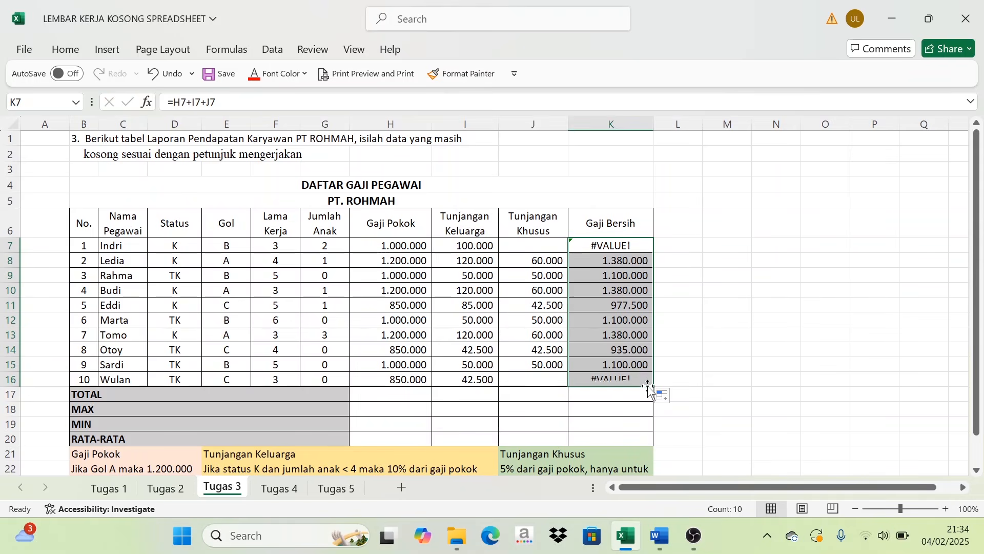
click(615, 250)
click(610, 394)
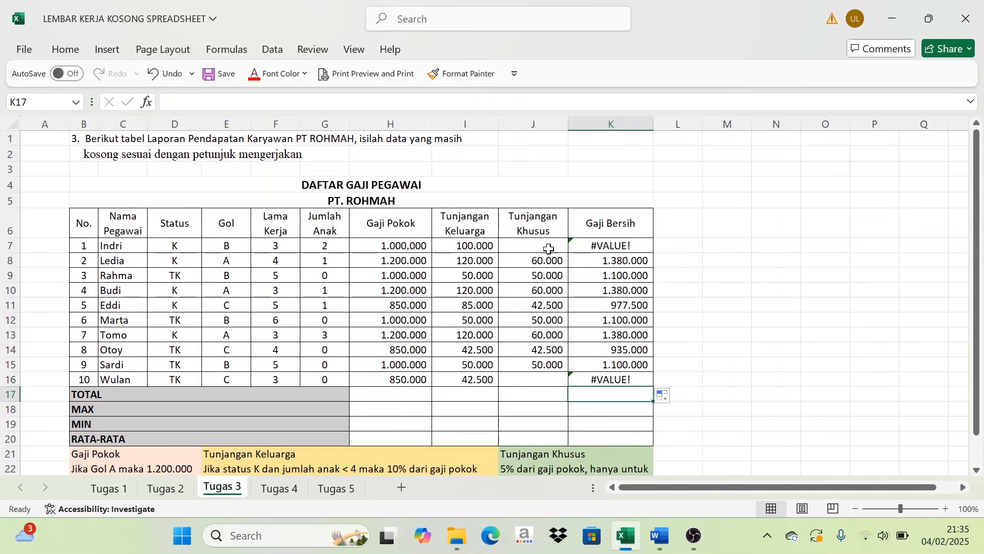
- Replace the first employee's Gaji Bersih formula in K7 with =SUM(H7:J7)
click(591, 241)
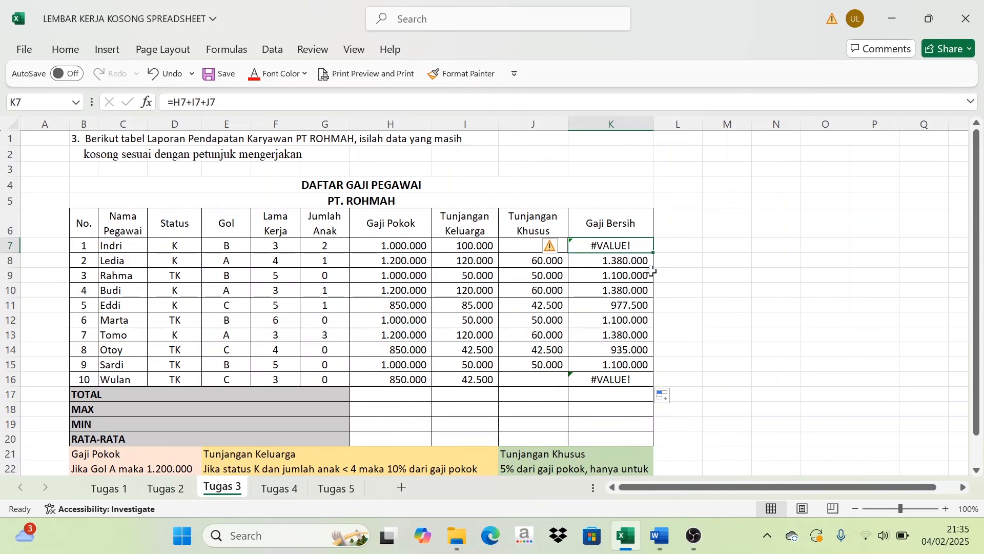
text(=SUM()
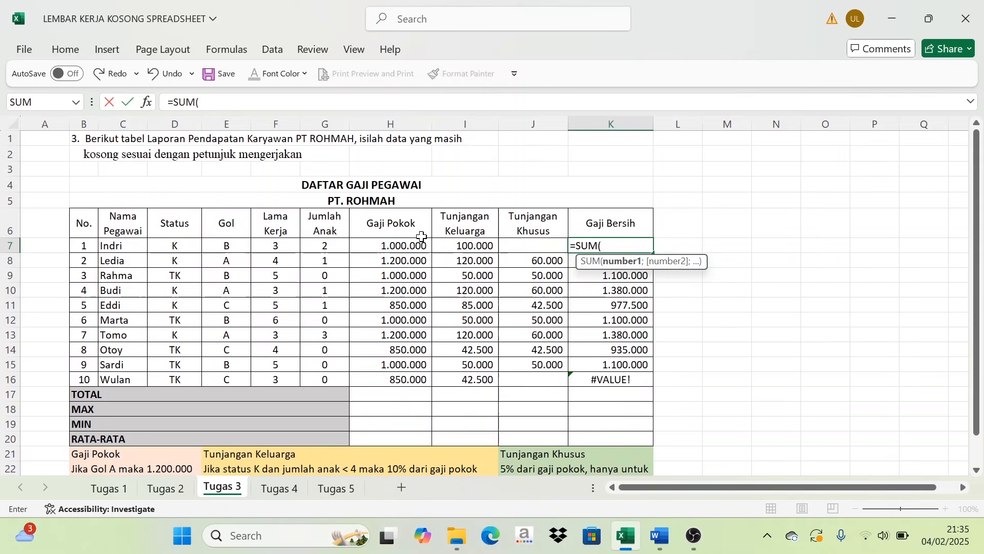
drag(392, 245, 535, 243)
text())
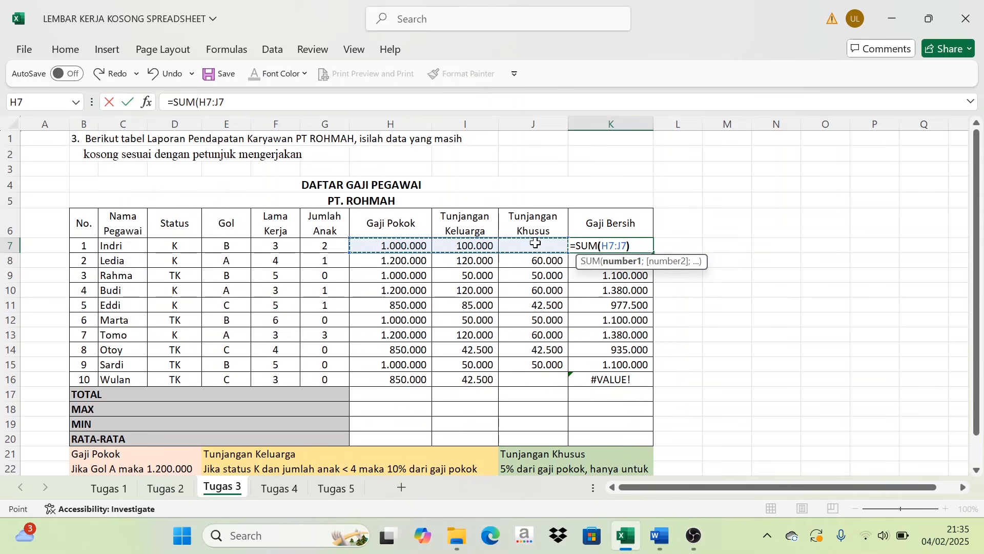
key(Return)
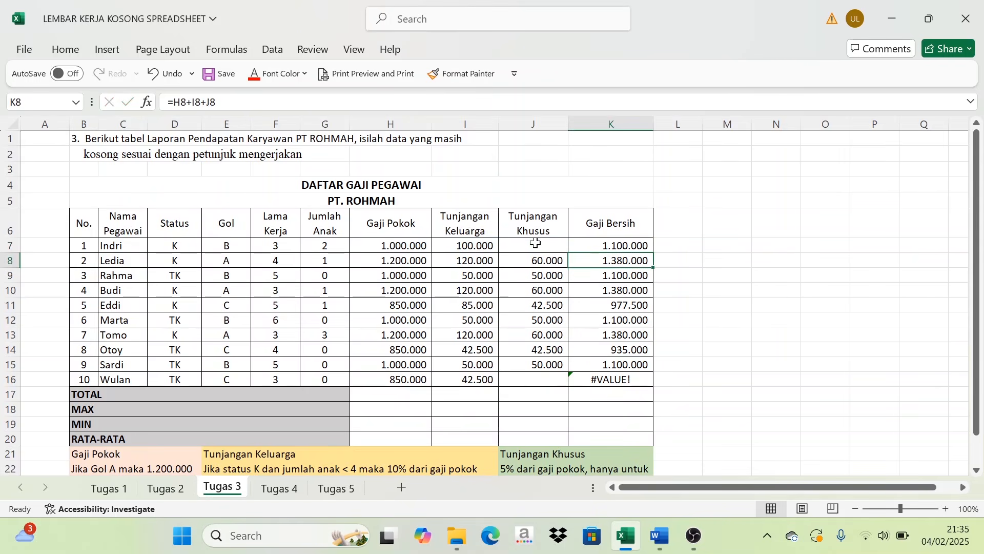
- Fill the SUM formula from K7 down through K16 for all employees' Gaji Bersih
click(623, 246)
drag(653, 253, 652, 388)
click(727, 230)
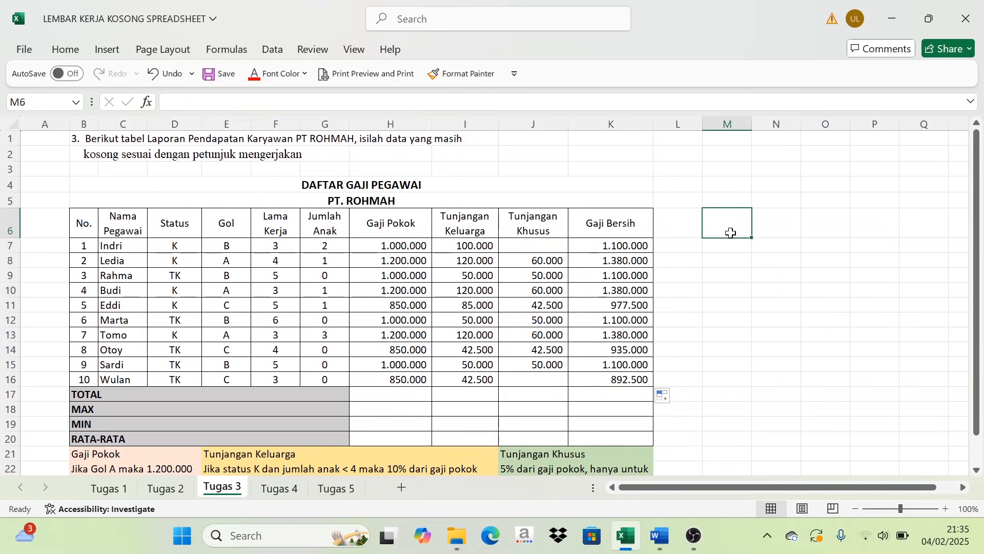
- Compare the first employee's Gaji Bersih with its components, and review the four amount columns that need totals
click(392, 248)
click(472, 248)
click(601, 248)
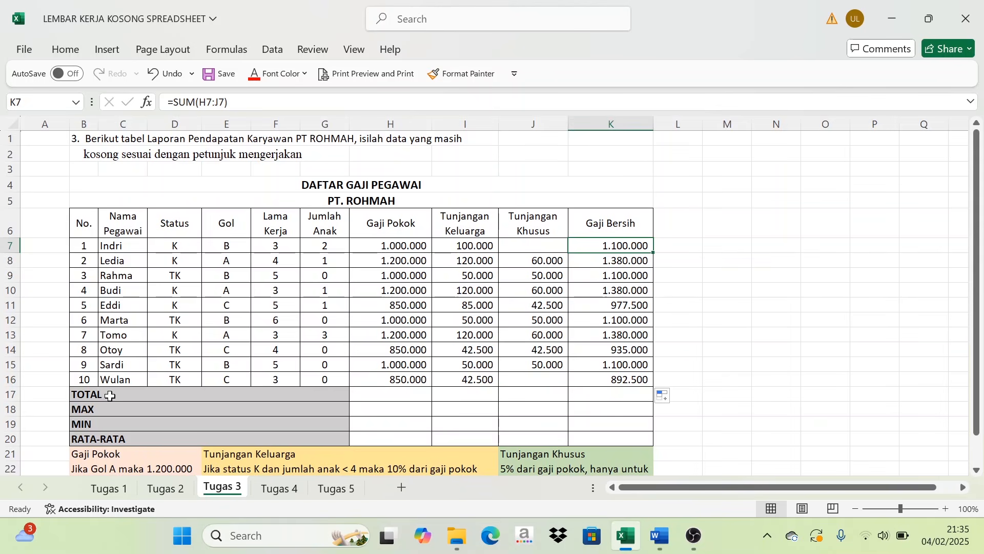
drag(397, 237, 392, 396)
drag(467, 230, 474, 380)
drag(536, 221, 536, 365)
drag(611, 226, 621, 379)
- Try to total Gaji Pokok in H17 with =SUM(H7:H17)
click(397, 398)
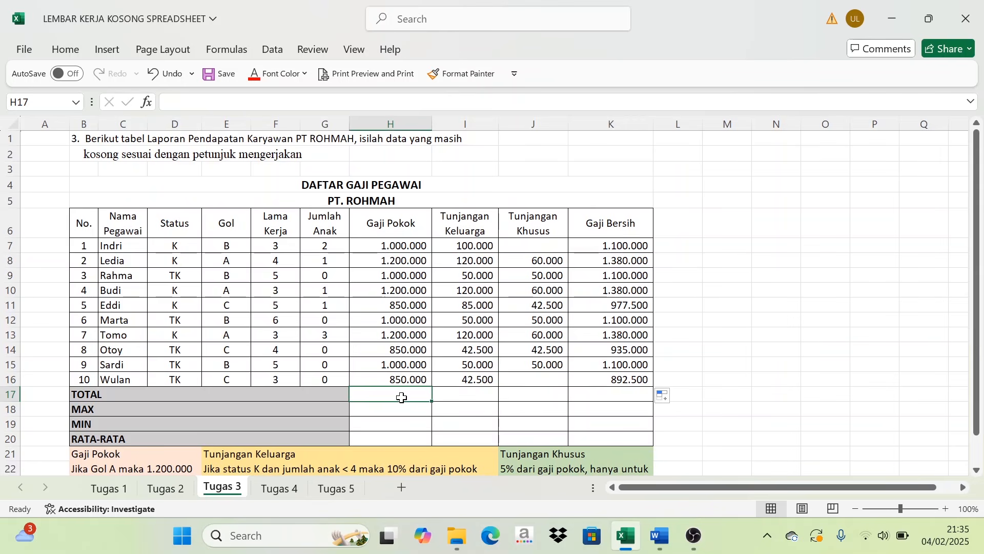
text(=SUM()
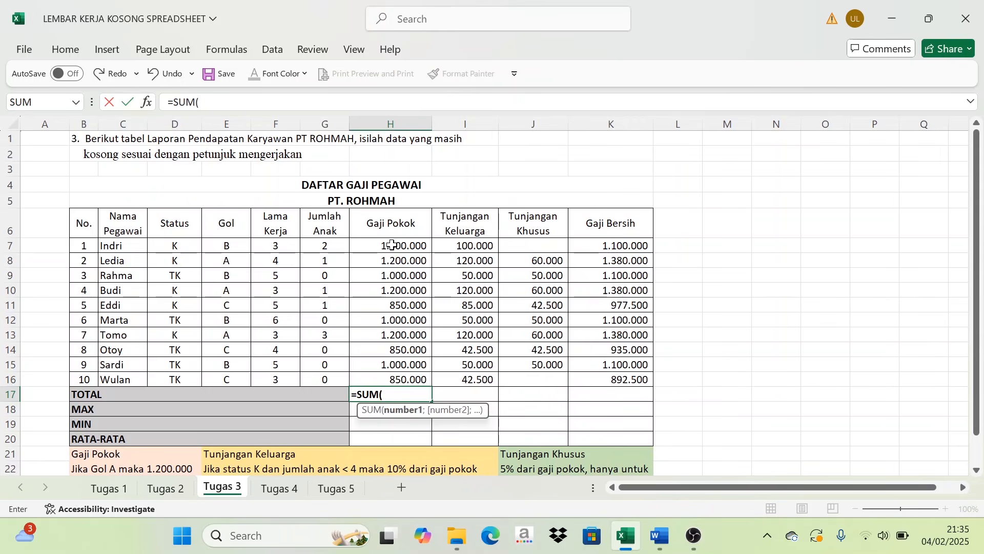
drag(392, 245, 408, 399)
key(Return)
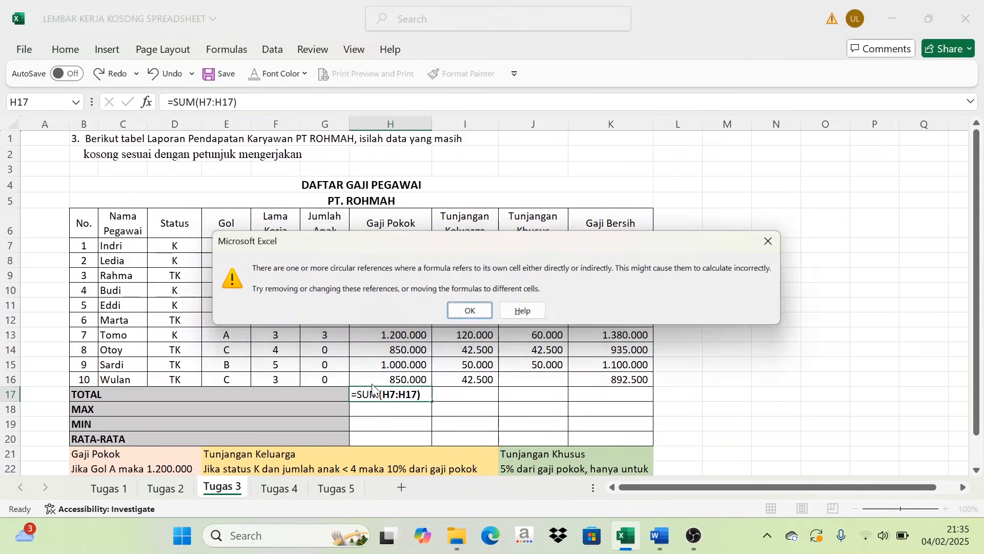
click(472, 314)
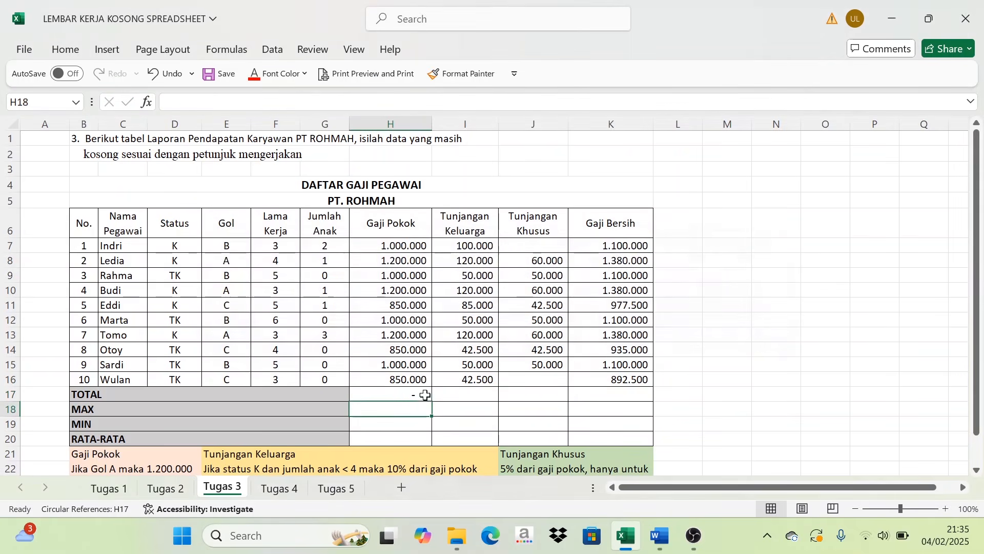
- Total Gaji Pokok in H17 with =SUM(H7:H16) and fill the formula across the TOTAL row to K17
text(=SUM()
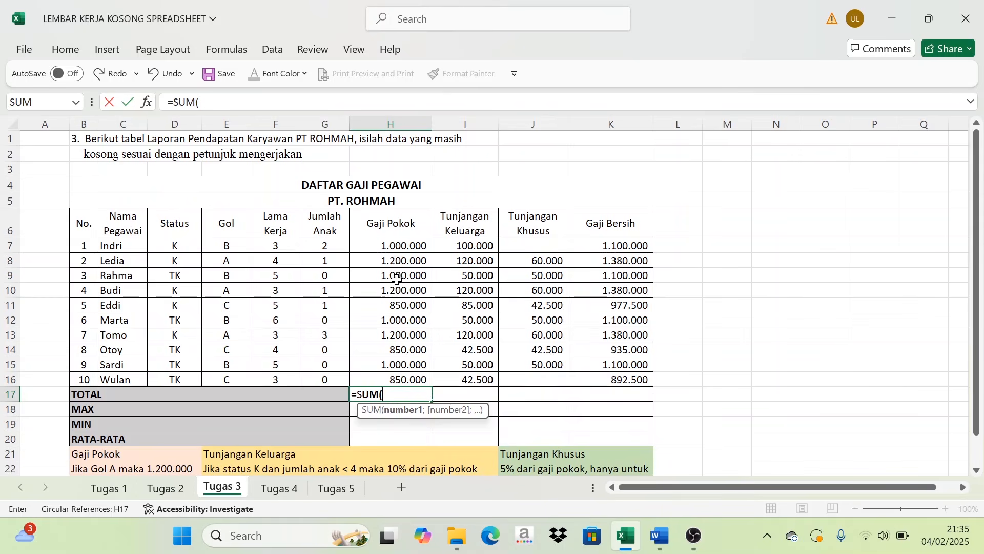
drag(398, 247, 394, 378)
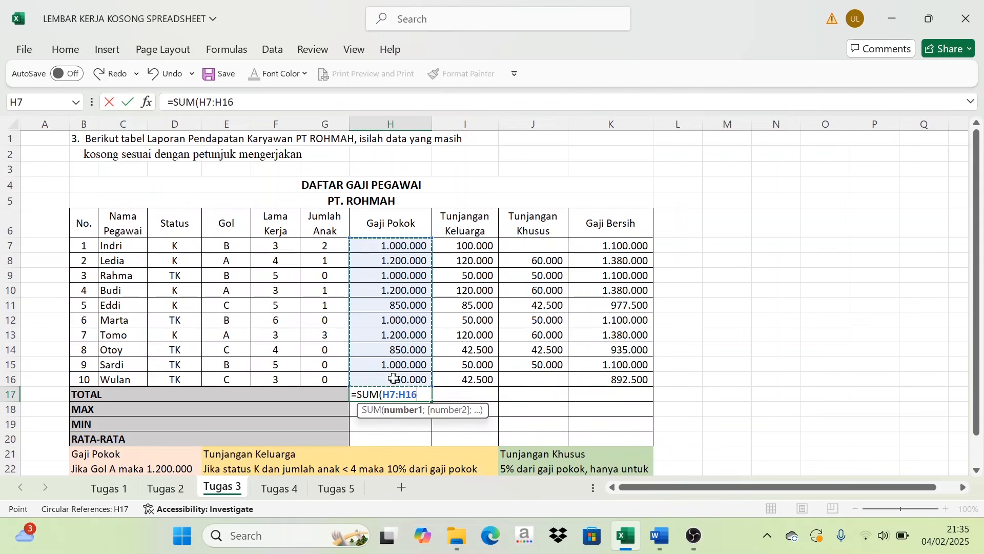
text())
key(Return)
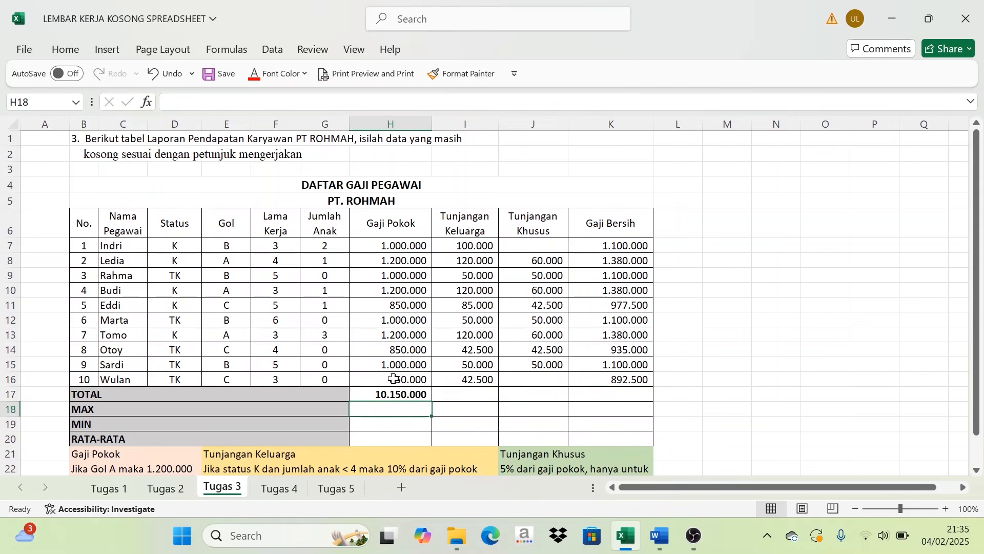
click(416, 394)
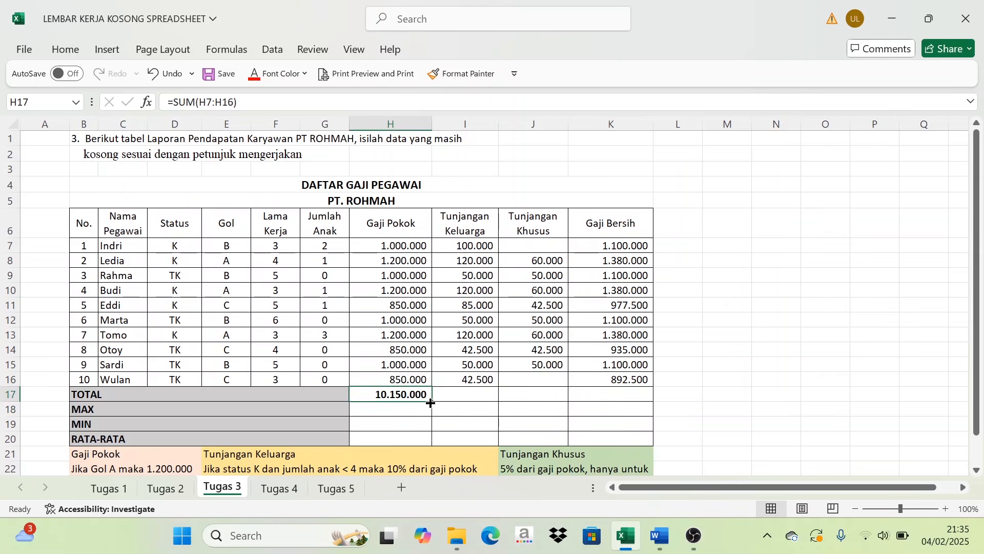
drag(430, 402, 631, 399)
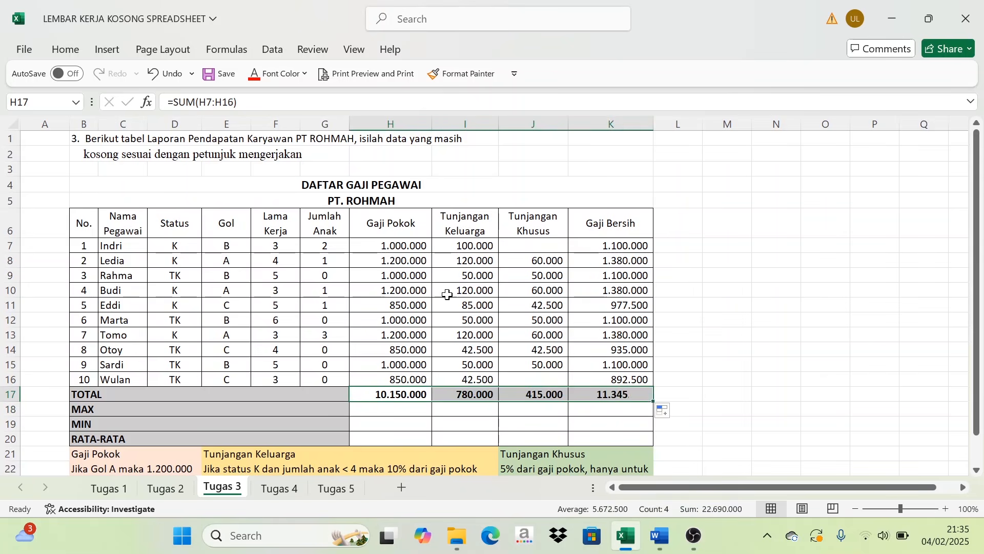
- Find the highest Gaji Pokok in H18 with =MAX(H7:H16) and fill the formula across the MAX row to K18
click(389, 414)
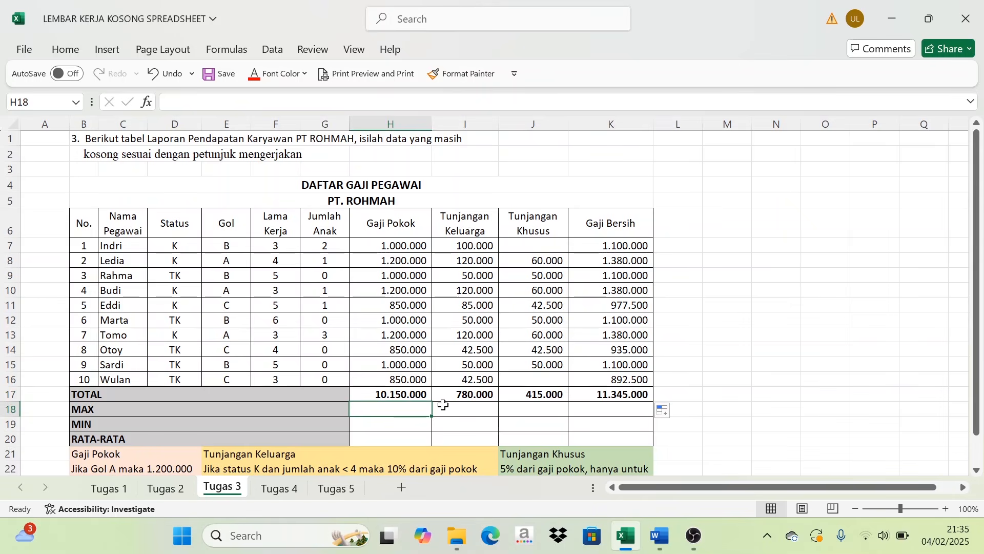
text(=MAX)
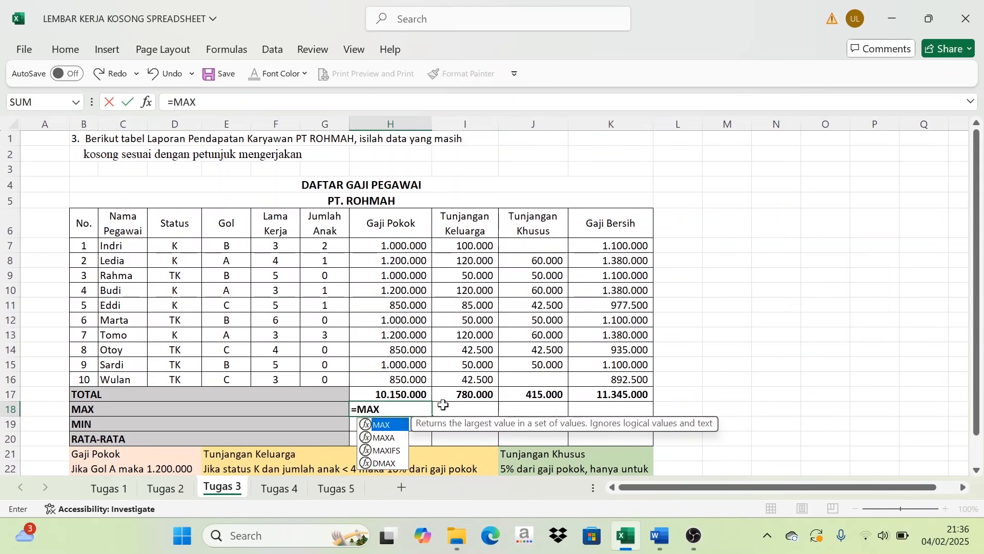
text(()
drag(375, 251, 380, 377)
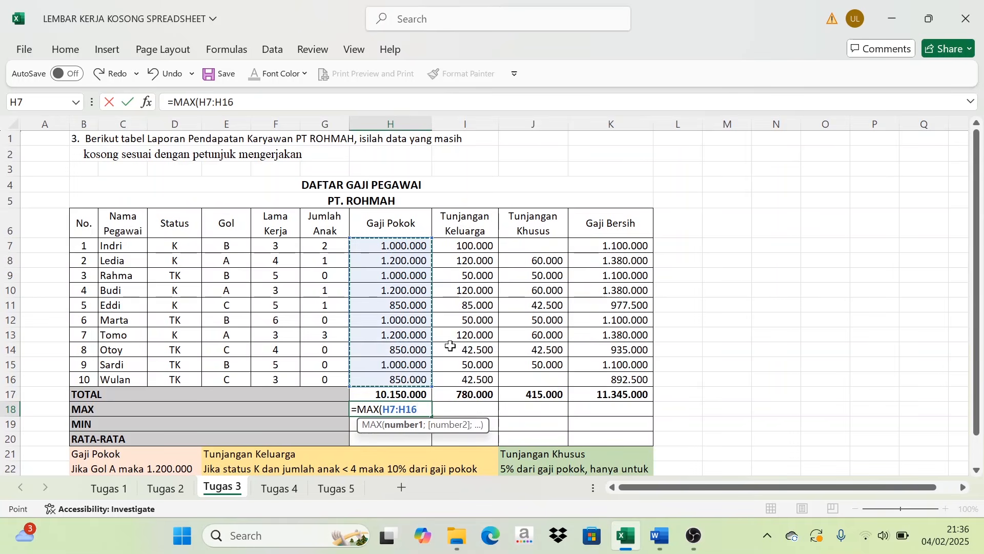
text())
key(Return)
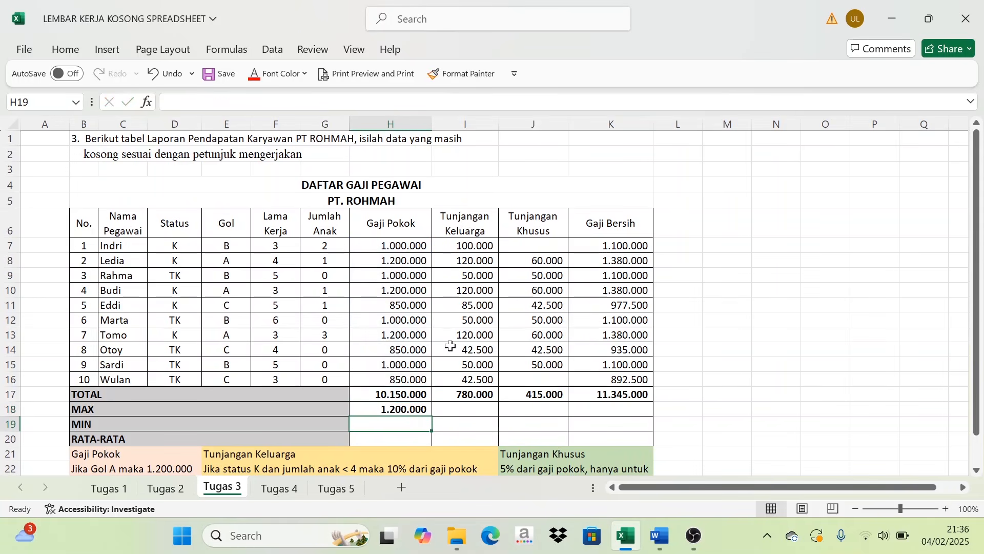
click(410, 408)
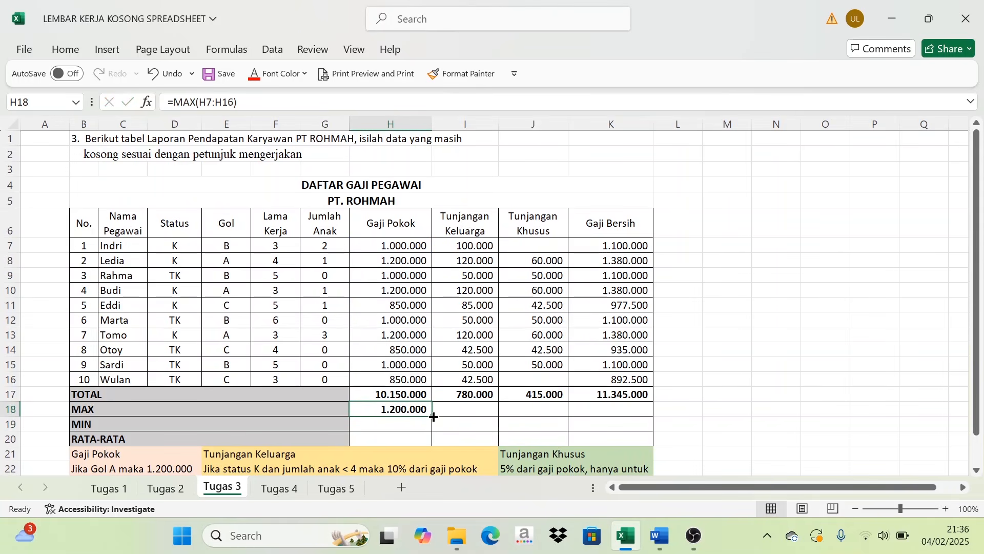
drag(434, 416, 628, 405)
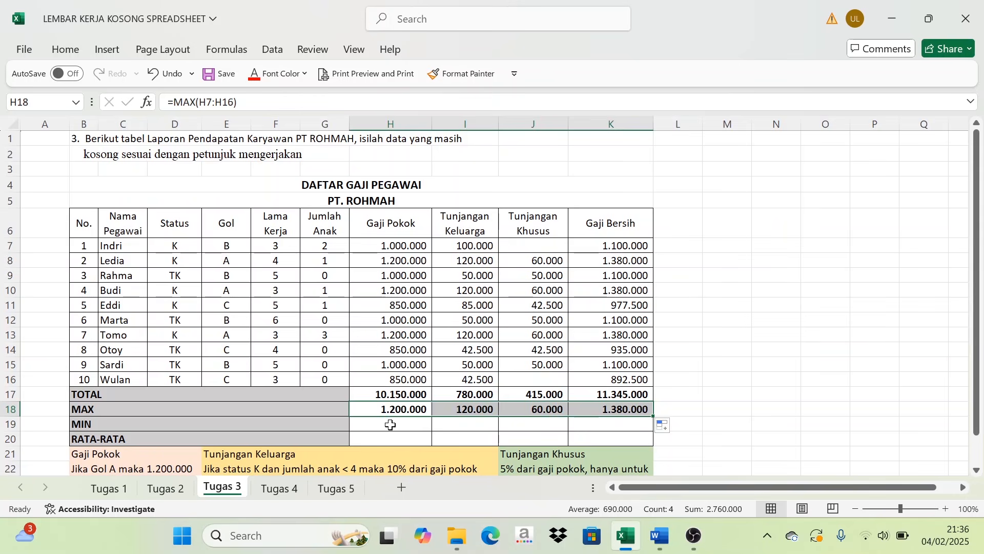
- Find the lowest Gaji Pokok in the MIN row by entering =MIN(H7:H16) in H19
click(391, 425)
text(=M)
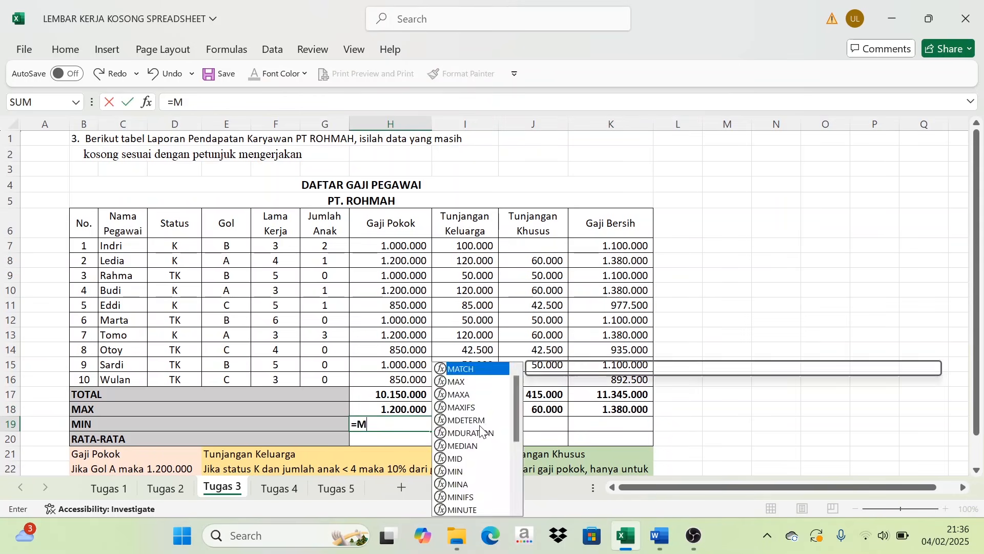
text(IN()
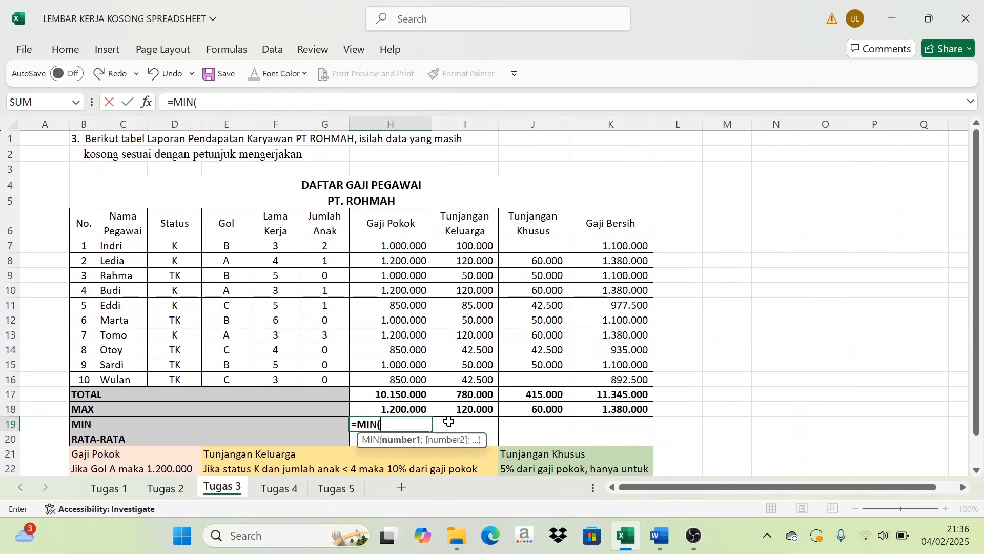
drag(390, 246, 384, 377)
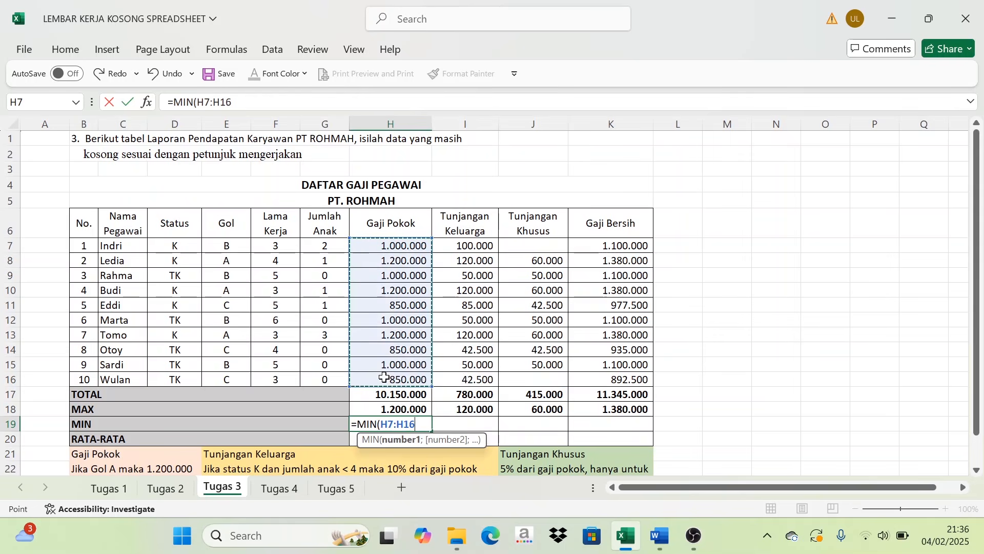
text())
key(Return)
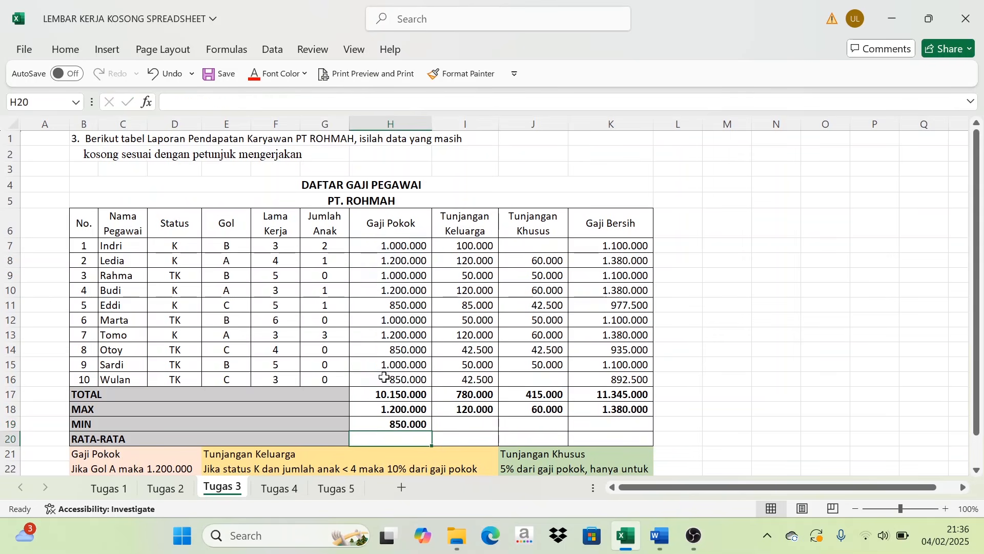
- Fill the MIN formula from H19 across the MIN row to K19
click(398, 425)
drag(433, 431, 625, 428)
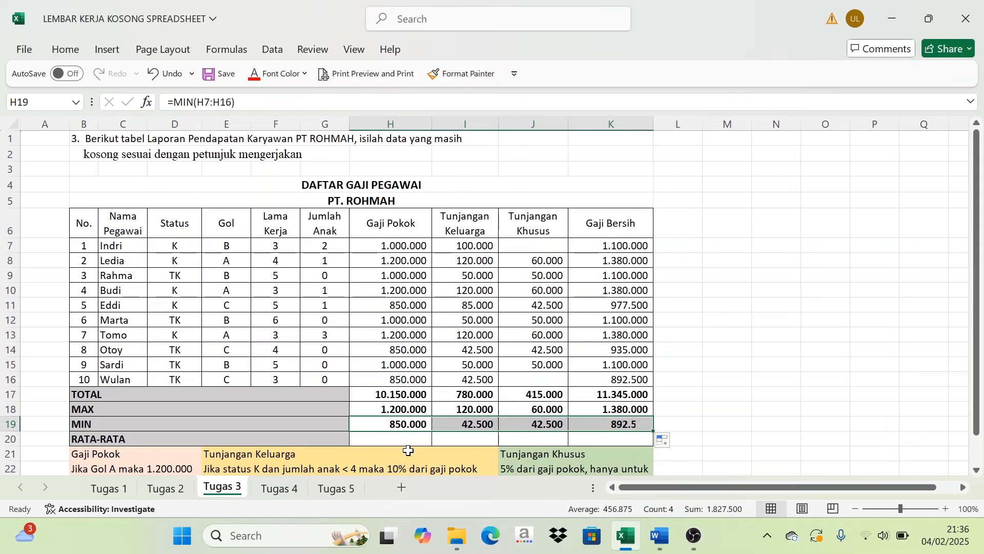
- Average Gaji Pokok in H20 with =AVERAGE(H7:H16) and fill the formula across the RATA-RATA row to K20
click(384, 438)
text(=AV)
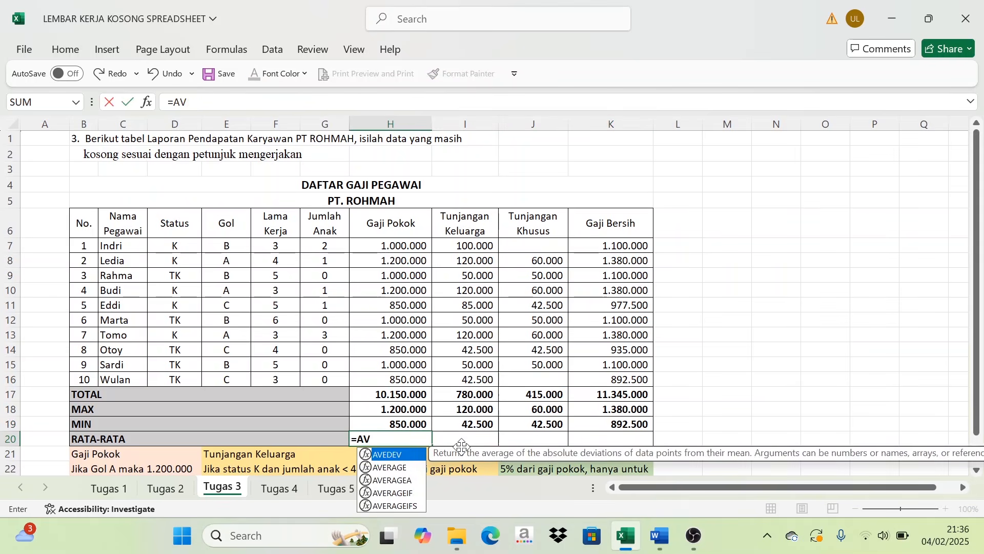
text(ERAGE()
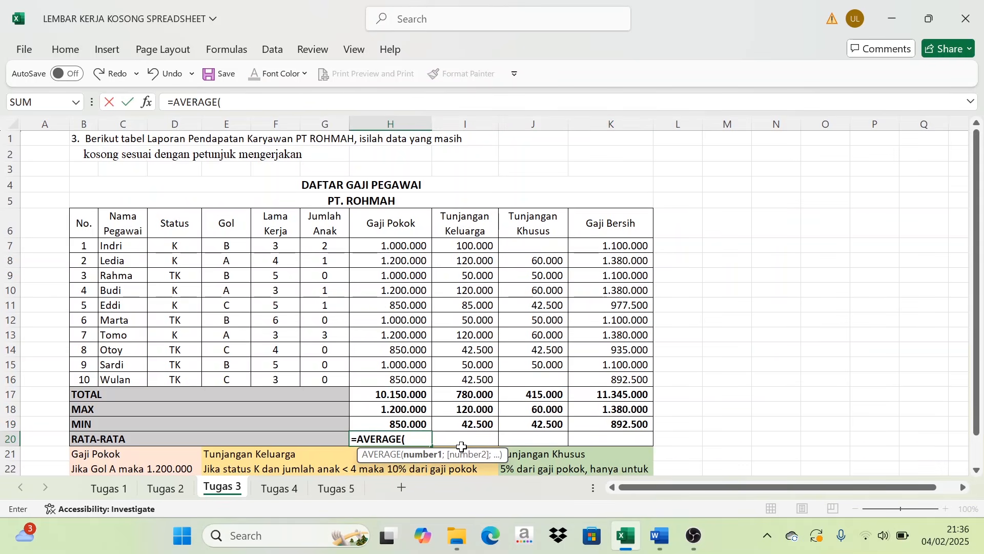
drag(391, 247, 397, 380)
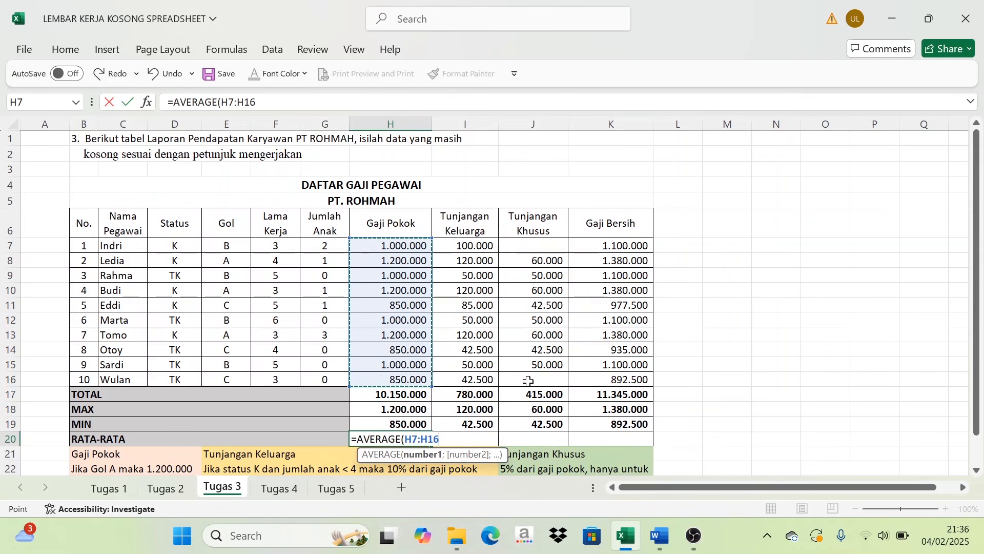
text())
key(Return)
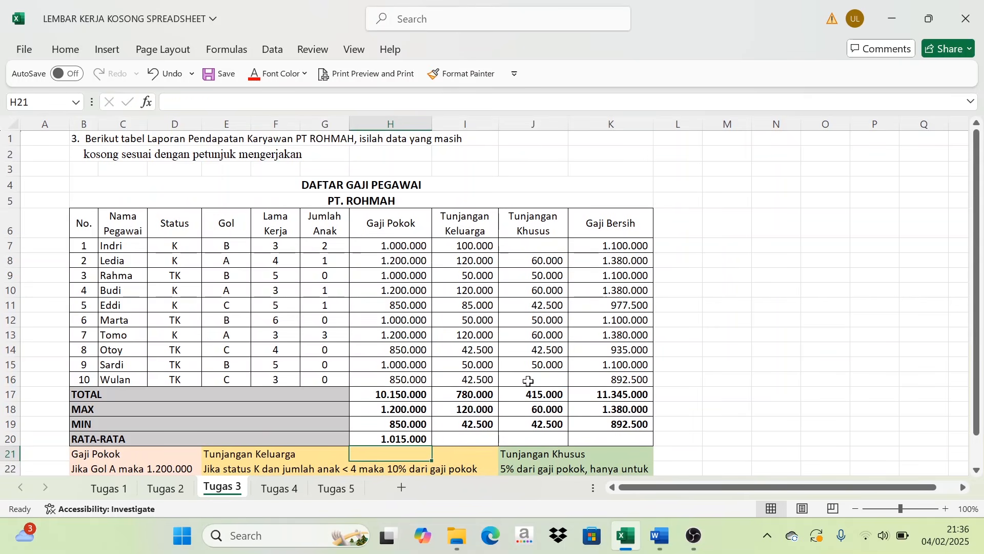
click(413, 437)
drag(434, 444, 638, 443)
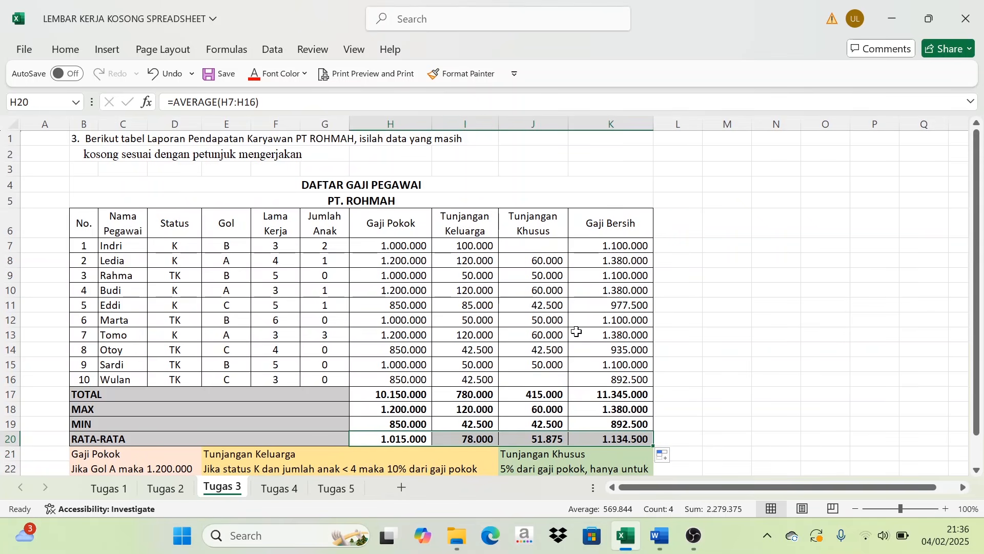
click(564, 334)
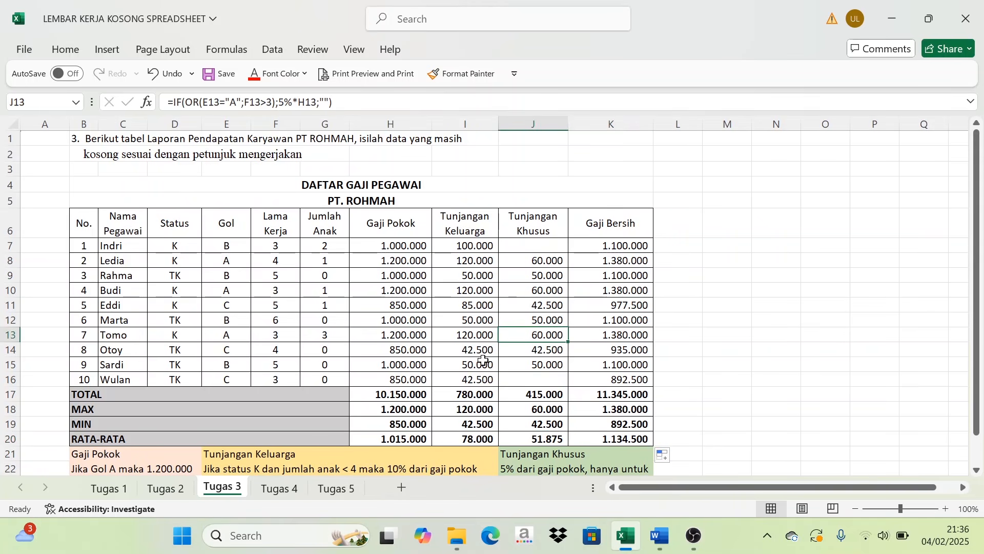
scroll(483, 360, down, 1)
scroll(461, 389, up, 1)
- Switch to the Tugas 4 sheet and examine the motor's given values alongside the year and NILAI SISA columns of the depreciation table
click(279, 489)
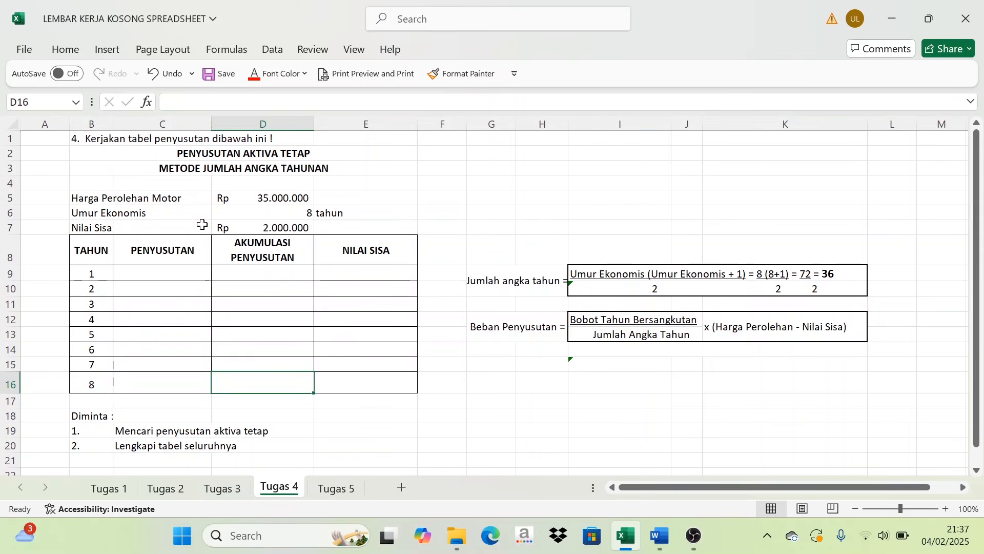
click(287, 229)
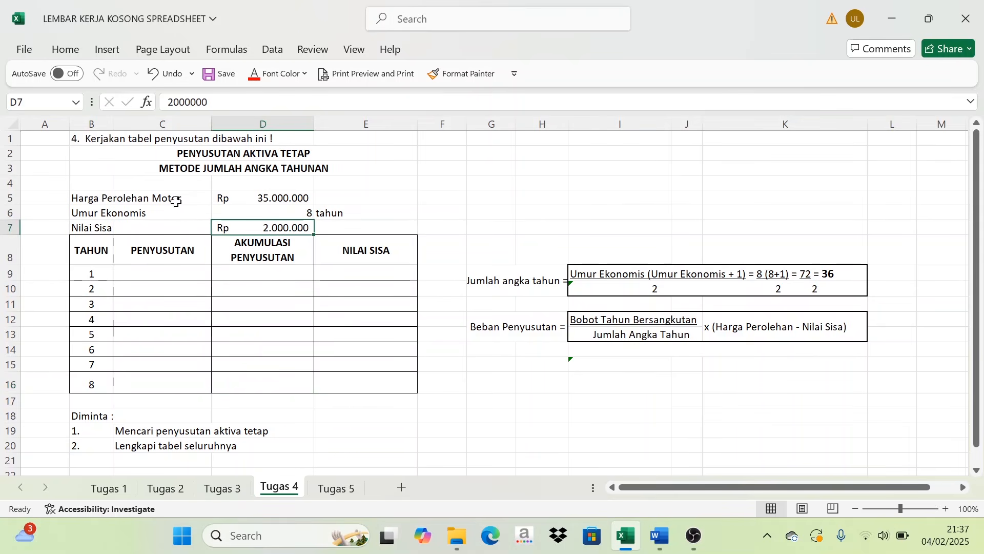
drag(94, 272, 92, 385)
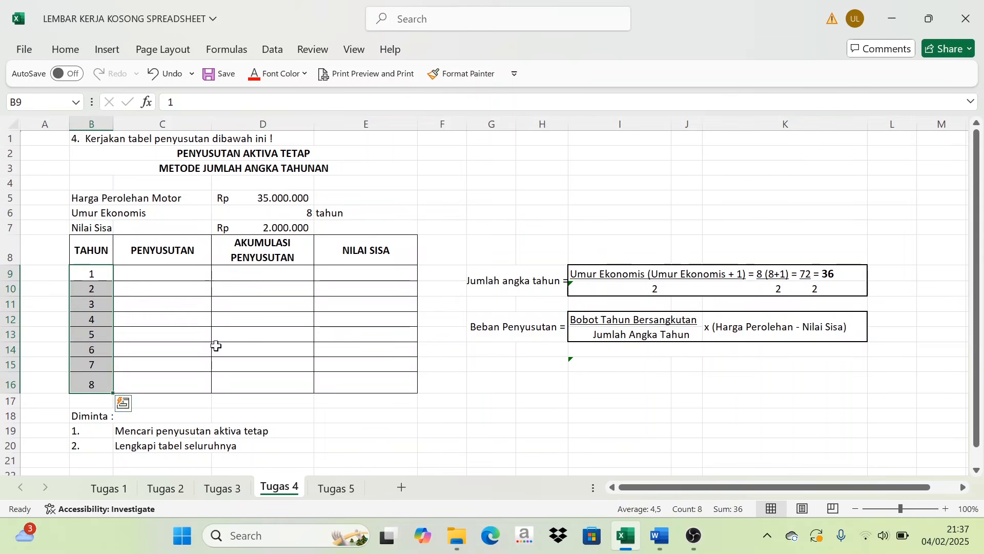
click(377, 389)
click(268, 225)
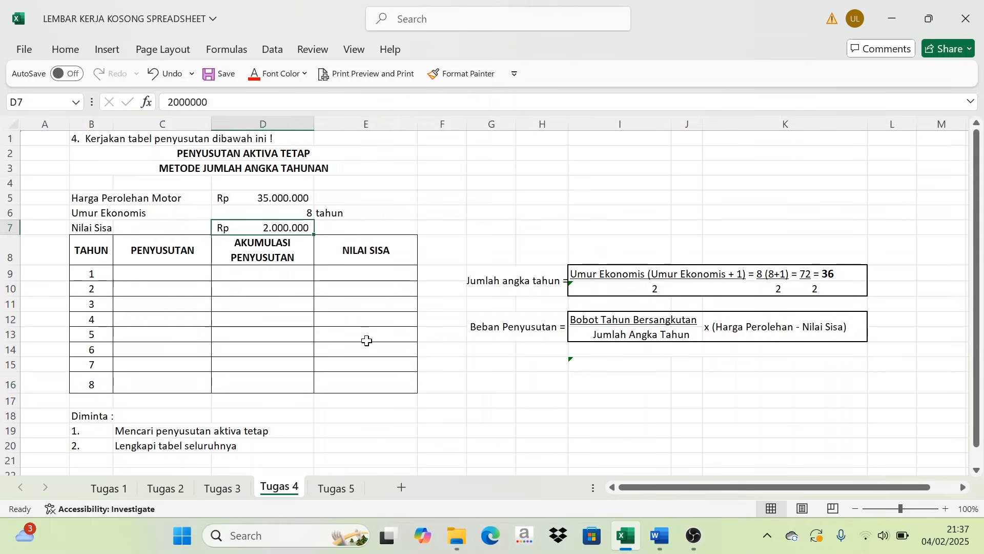
click(375, 383)
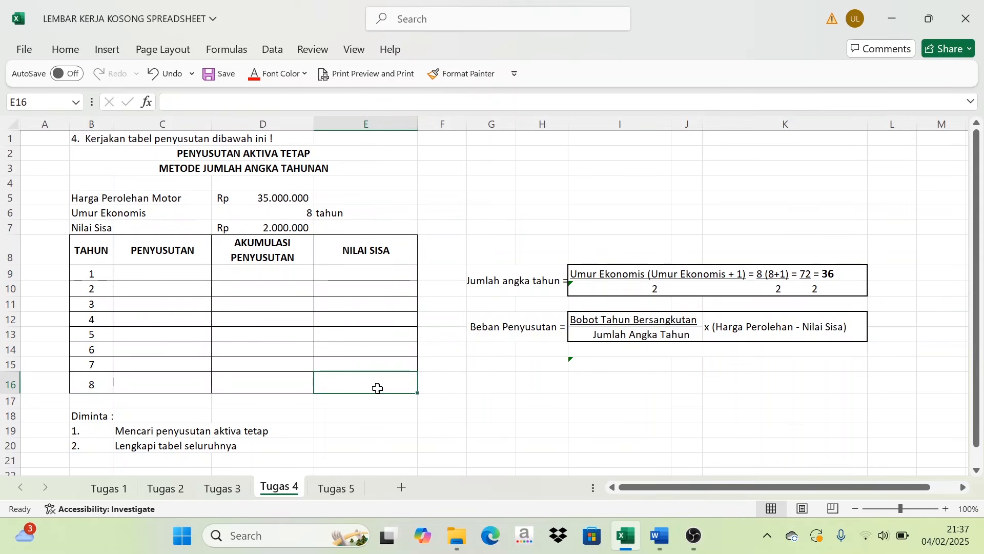
click(280, 229)
click(355, 383)
- Examine the Jumlah angka tahun formula together with the Umur Ekonomis value it uses
click(687, 210)
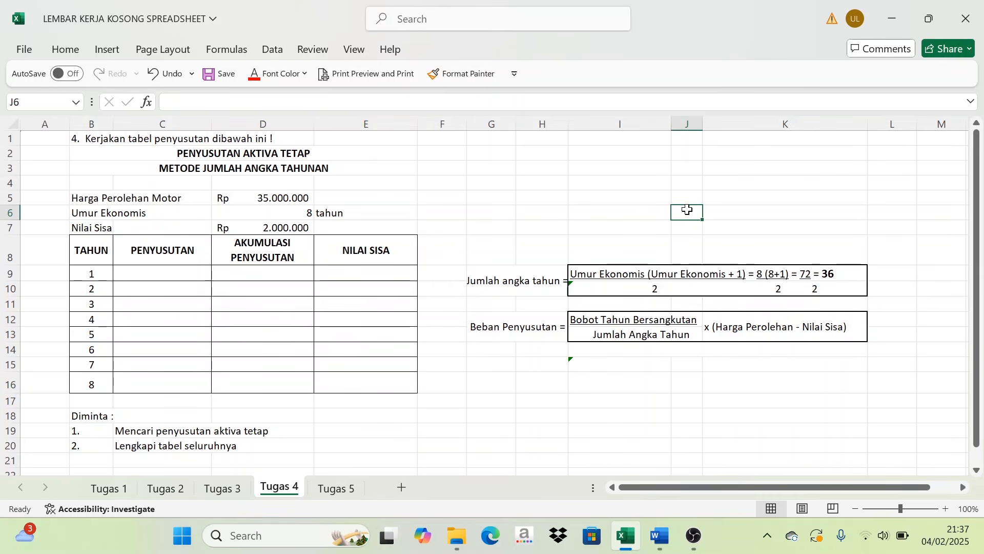
click(792, 218)
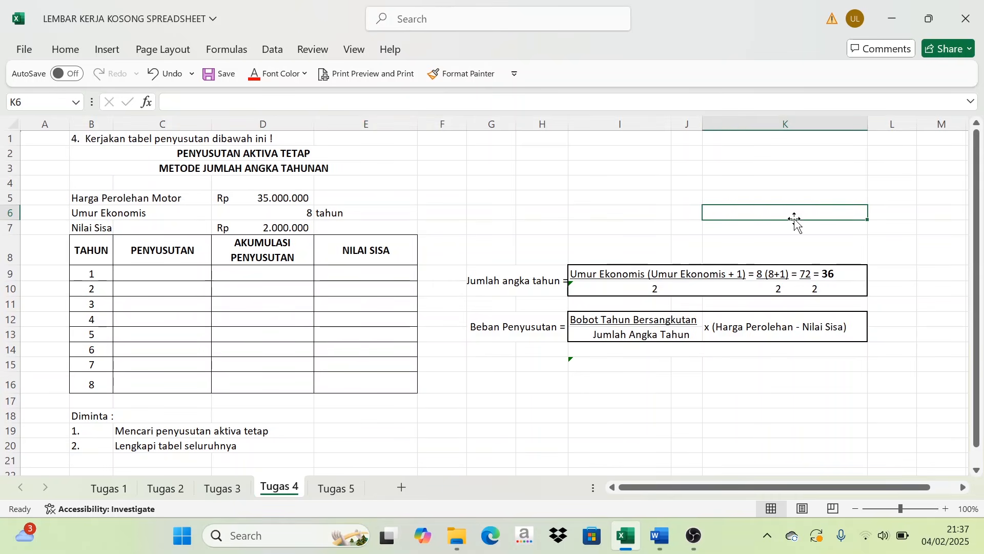
click(481, 283)
click(561, 213)
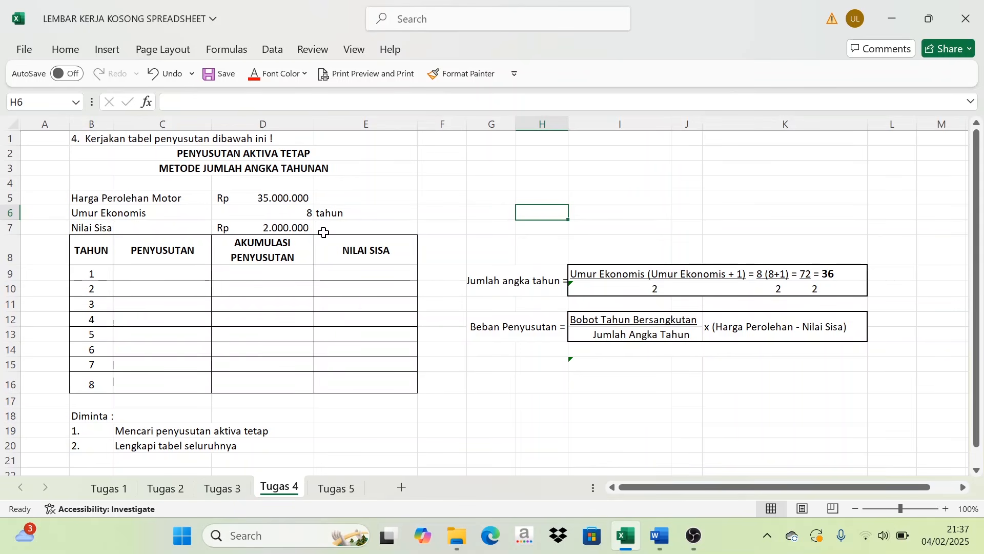
click(300, 215)
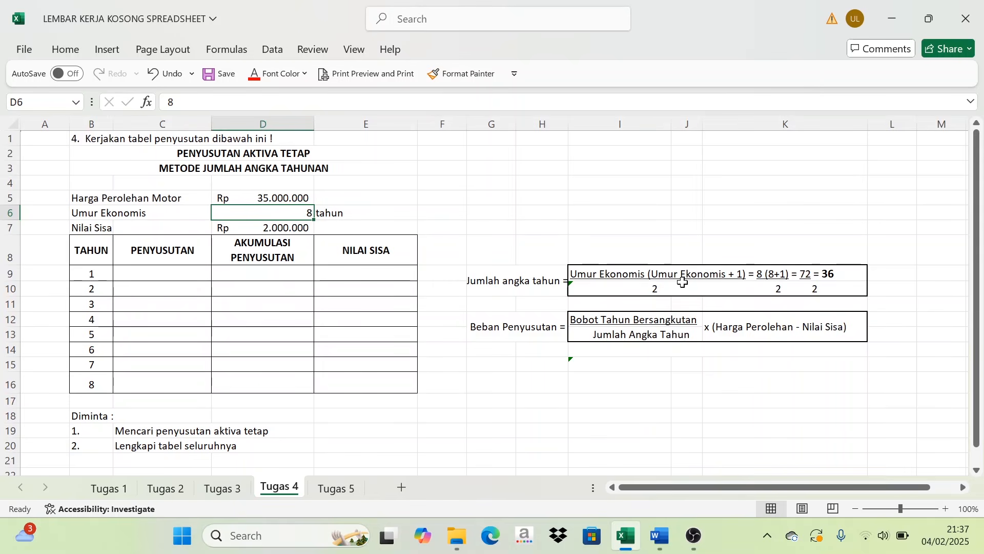
click(820, 236)
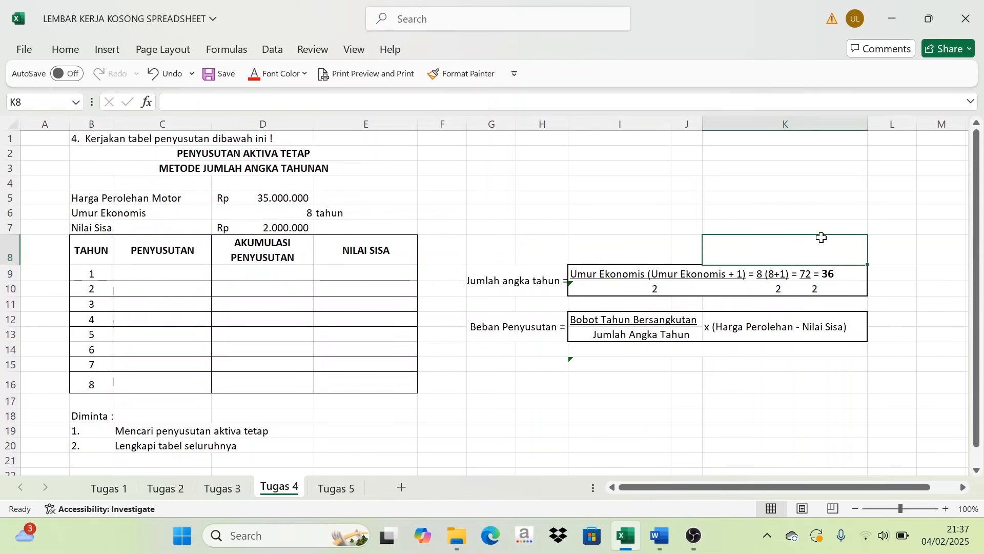
click(762, 275)
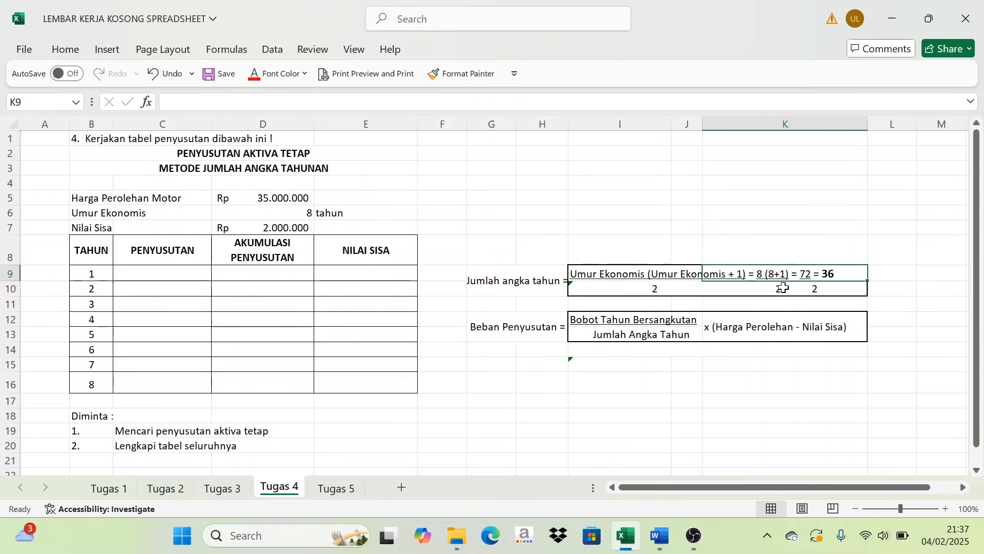
click(778, 200)
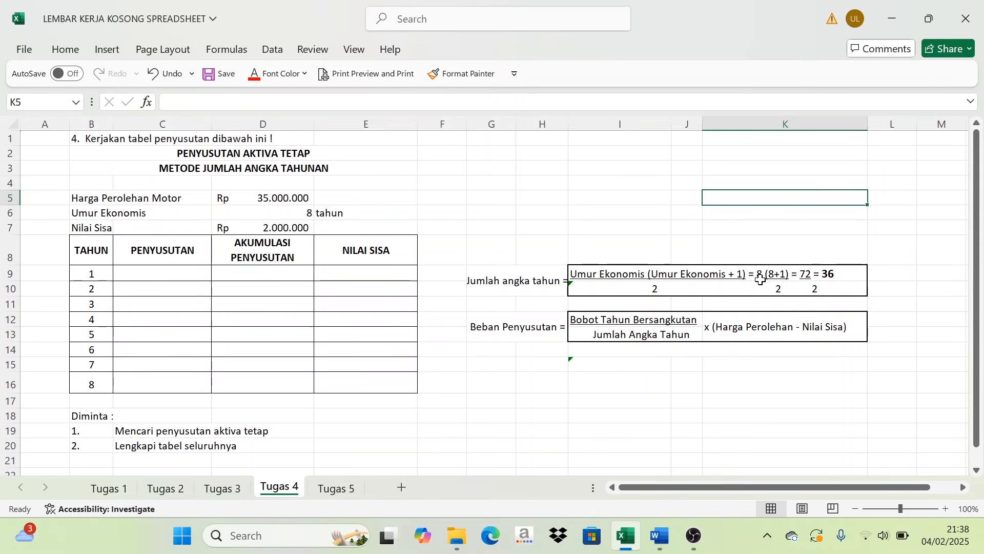
click(808, 277)
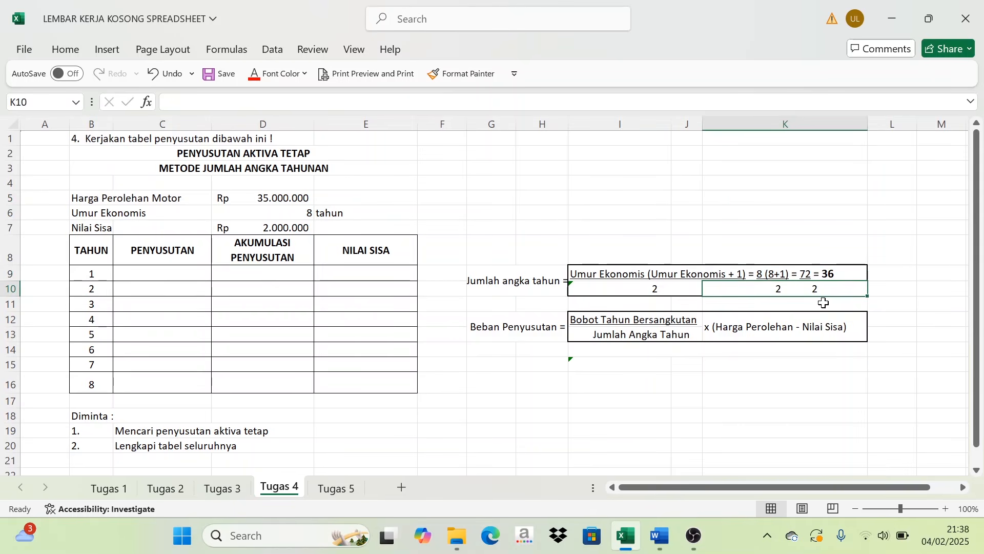
click(892, 227)
click(829, 272)
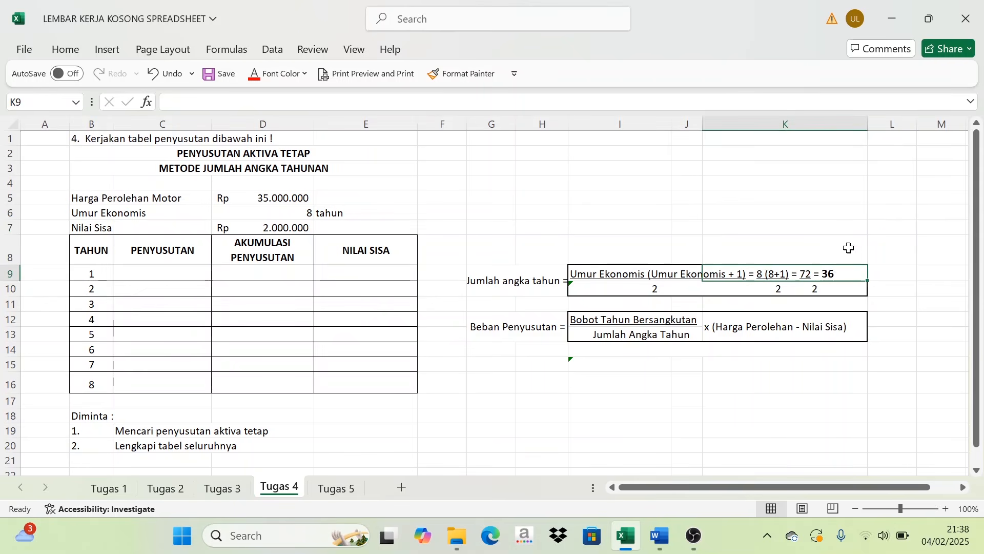
click(932, 238)
click(829, 272)
click(881, 213)
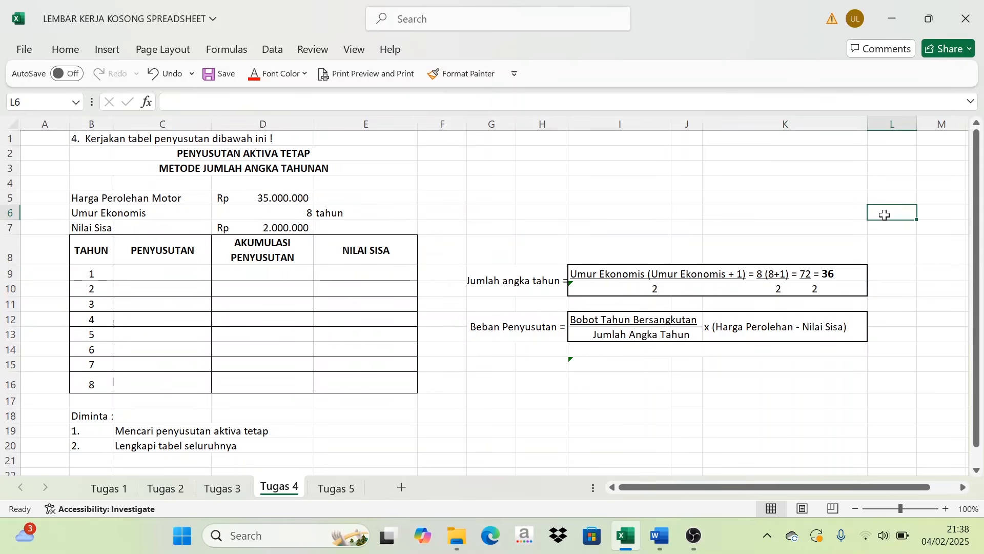
- Examine the Beban Penyusutan formula and the PENYUSUTAN cells it applies to
click(144, 272)
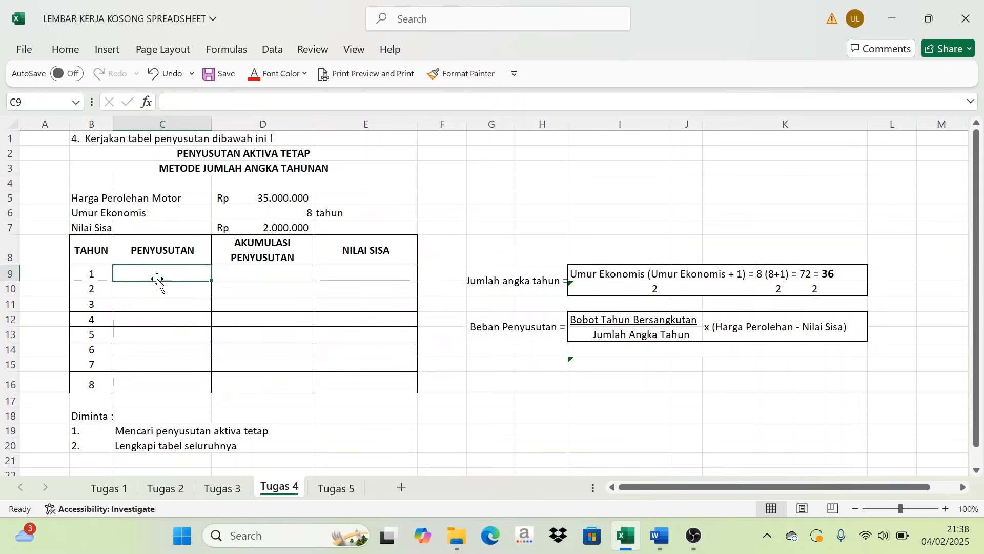
click(518, 356)
click(516, 330)
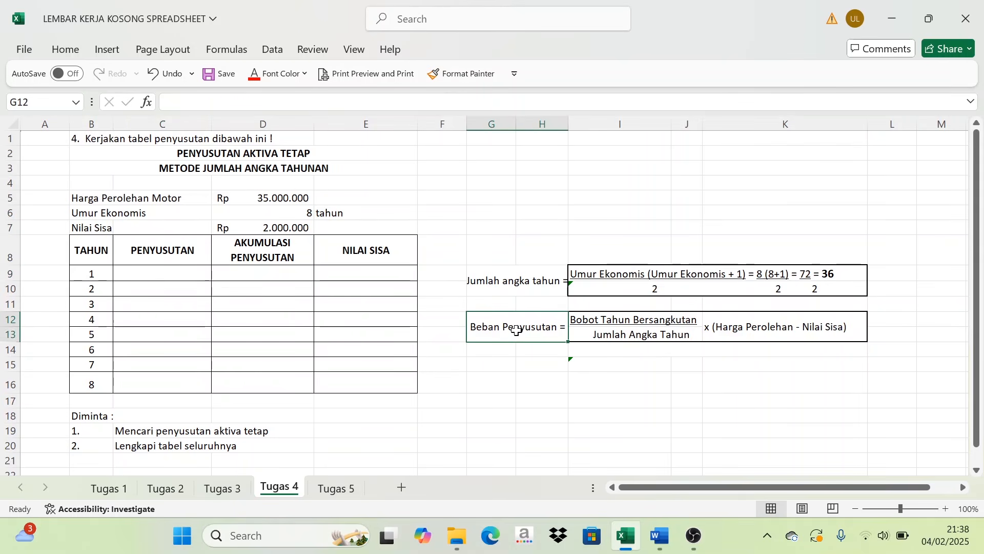
click(170, 273)
click(167, 288)
click(177, 303)
click(571, 405)
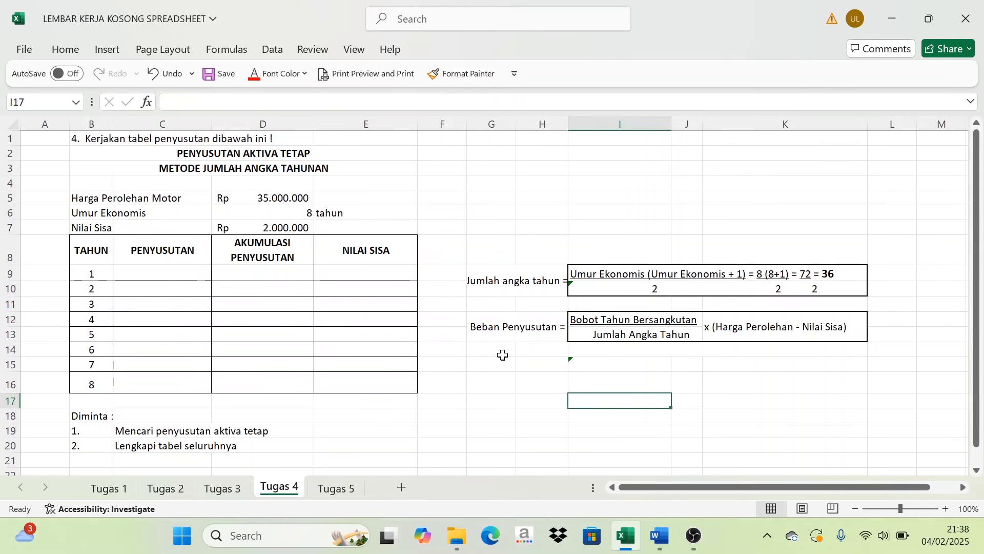
click(531, 332)
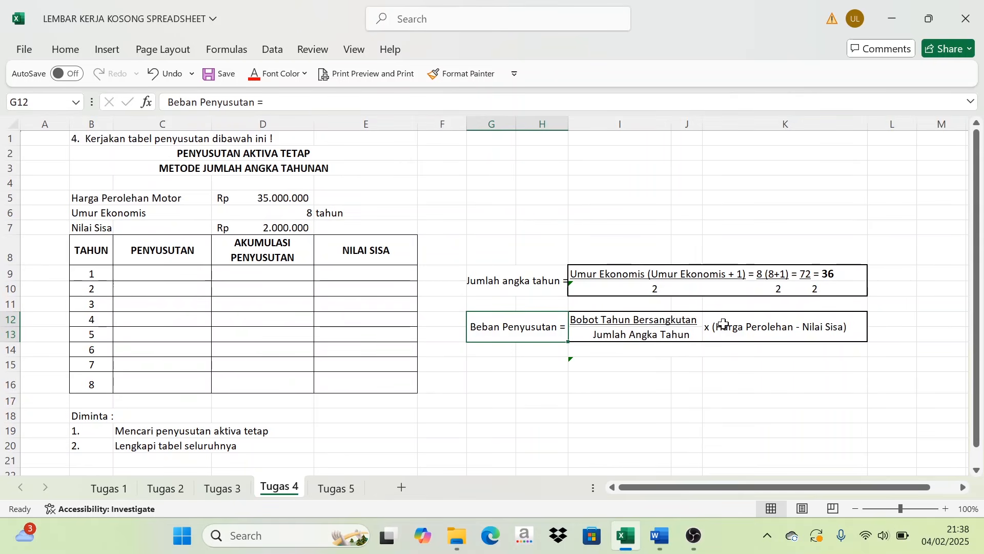
- Calculate the year 1 PENYUSUTAN in C9 with =(8/36)*33000000
click(171, 276)
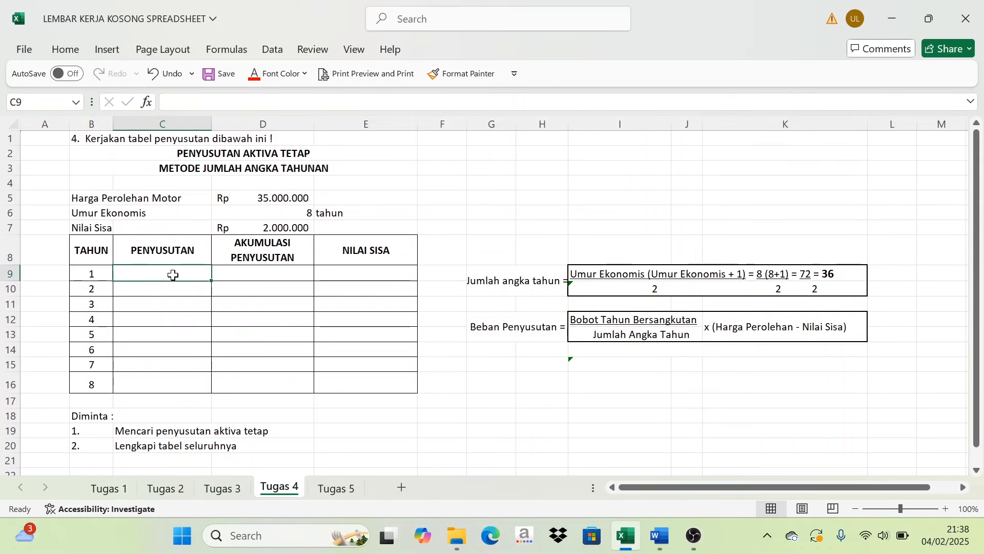
text(=)
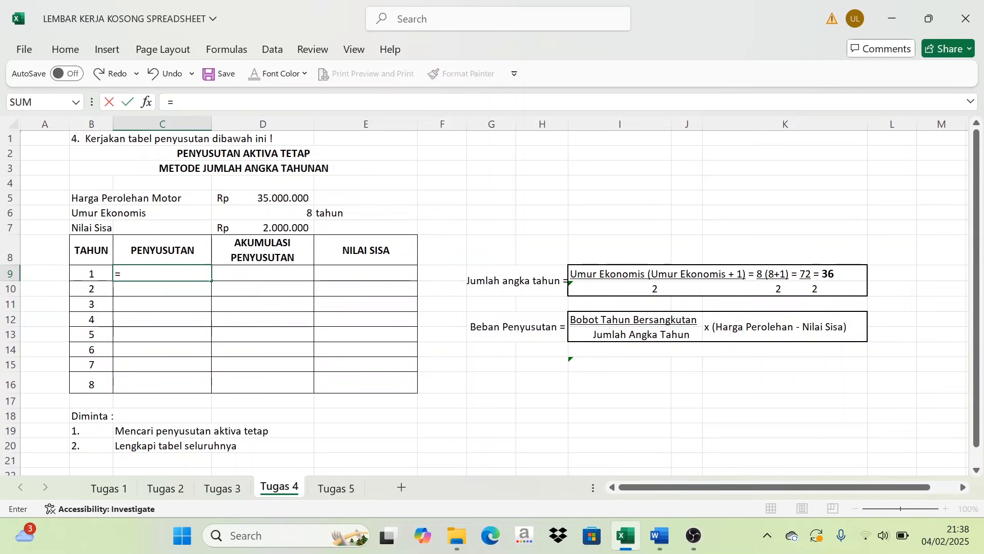
text(()
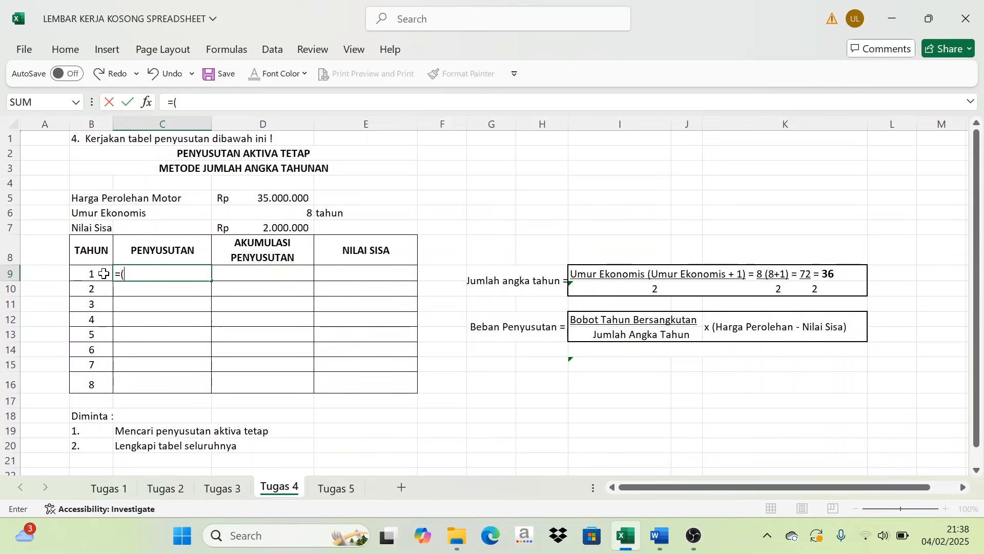
text(8)
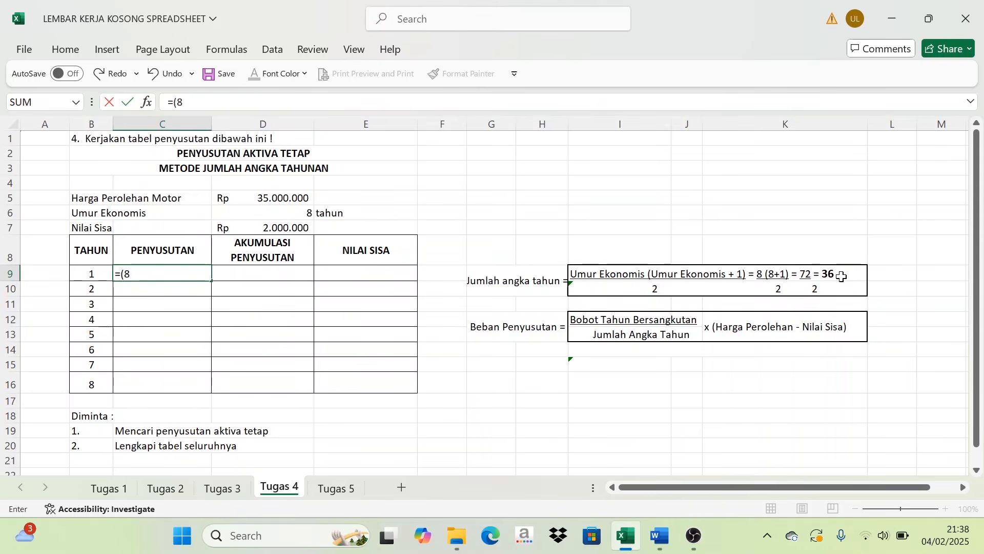
text(/36)
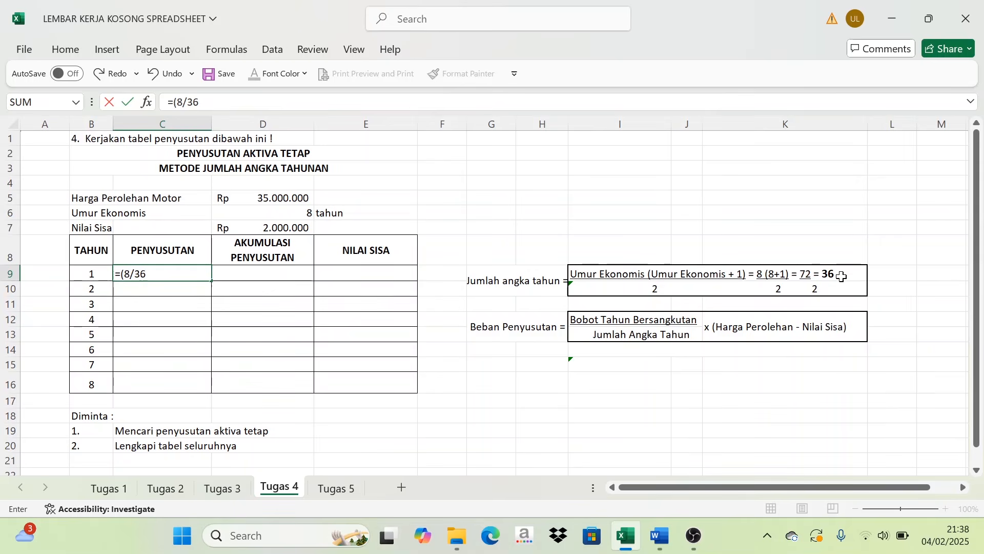
text()*)
text(33000)
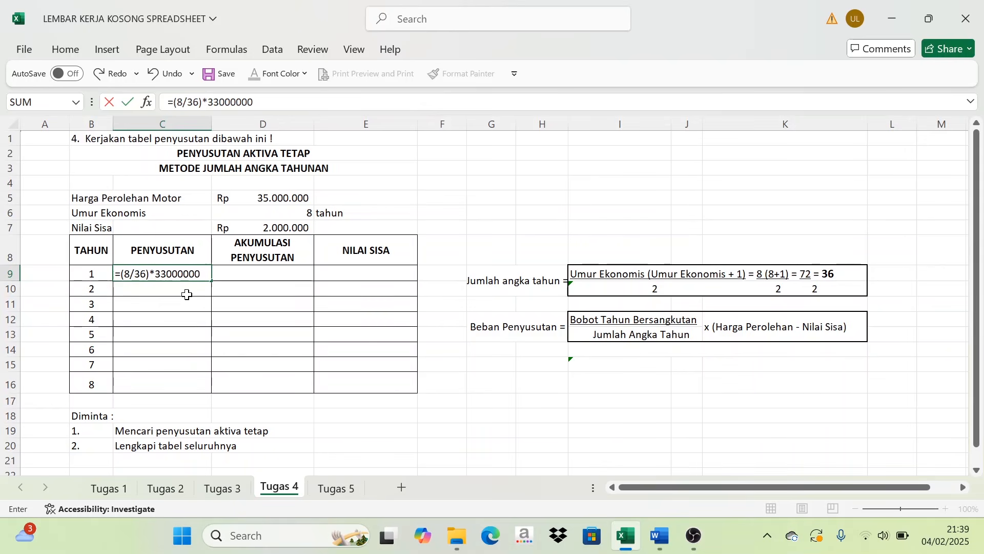
text(000)
key(Return)
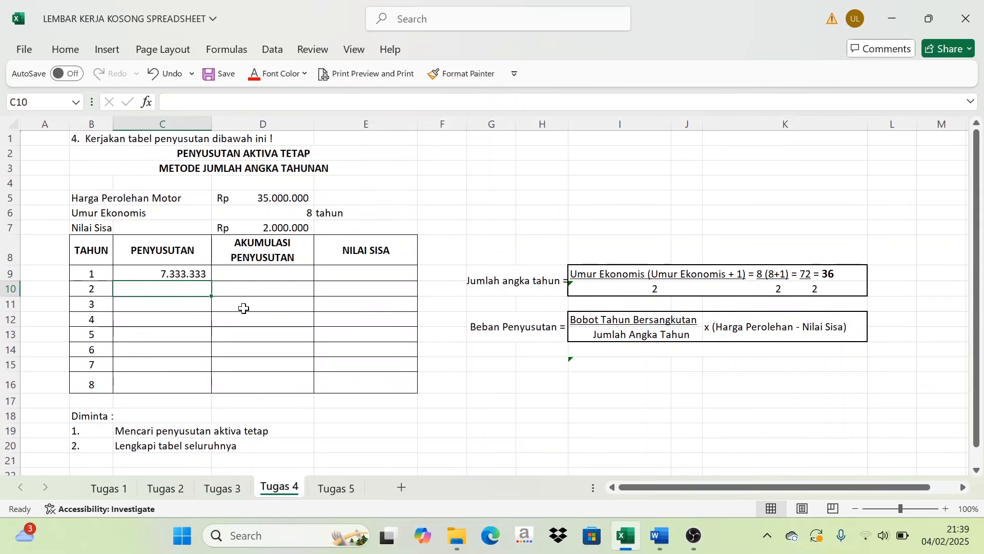
- Fill the year 1 AKUMULASI PENYUSUTAN in D9 with =C9, taking over that year's PENYUSUTAN
click(254, 272)
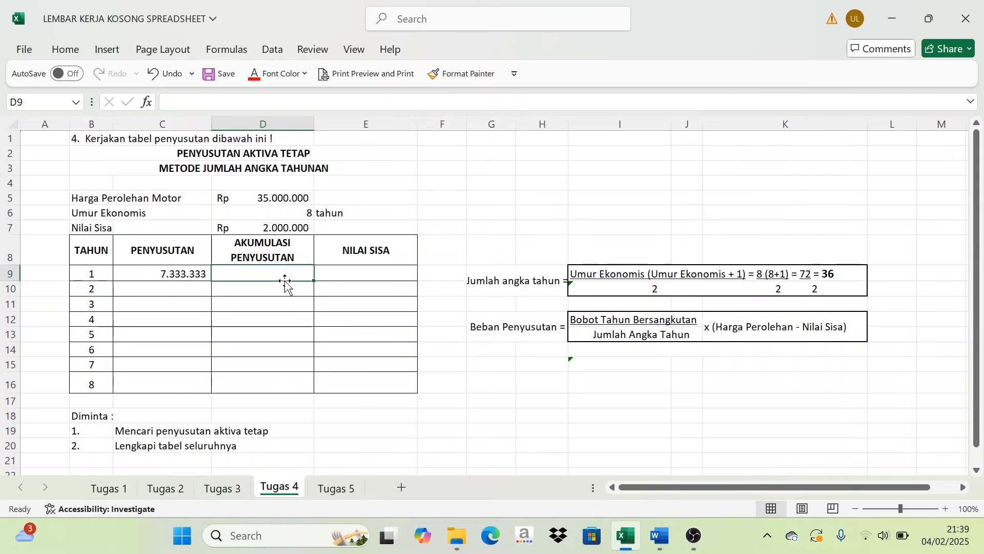
text(=)
click(174, 276)
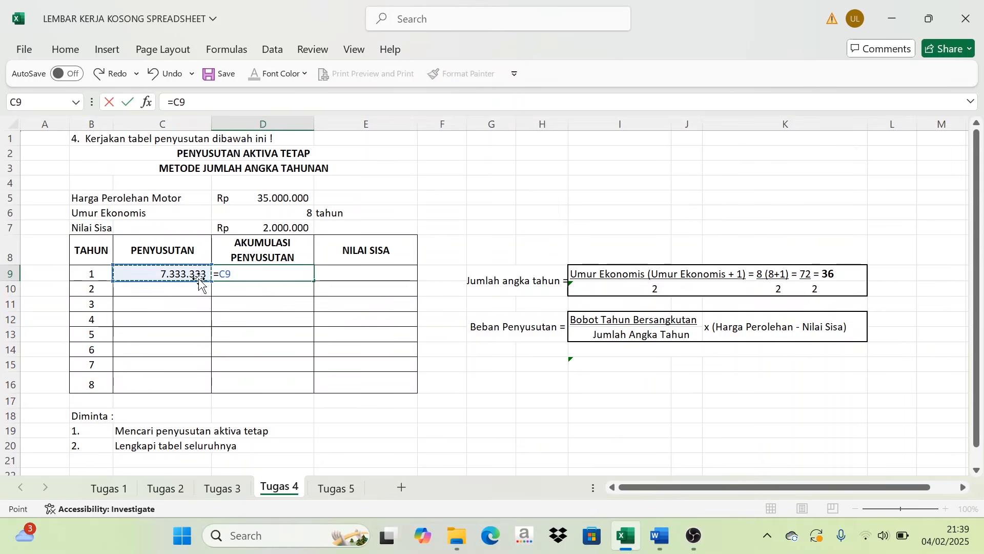
key(Return)
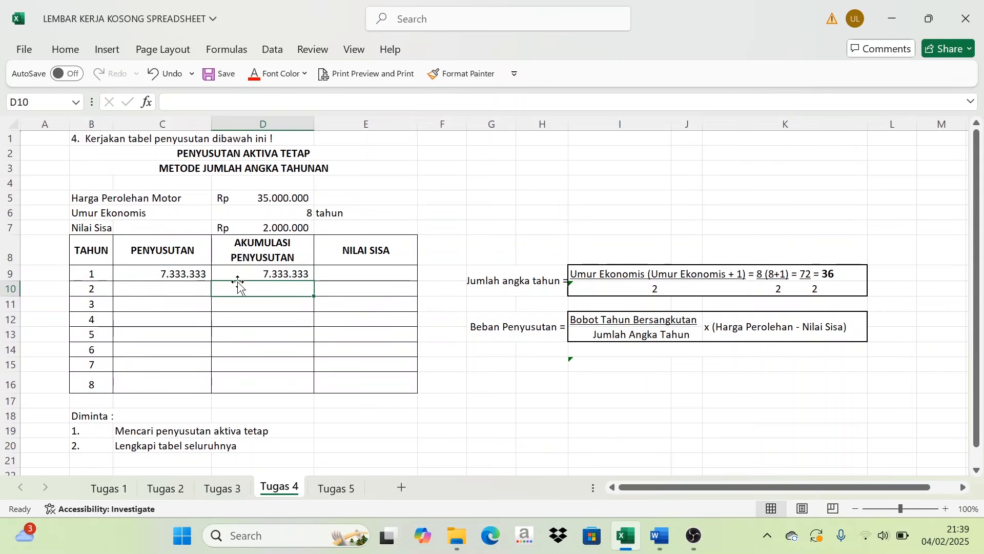
click(171, 273)
click(243, 254)
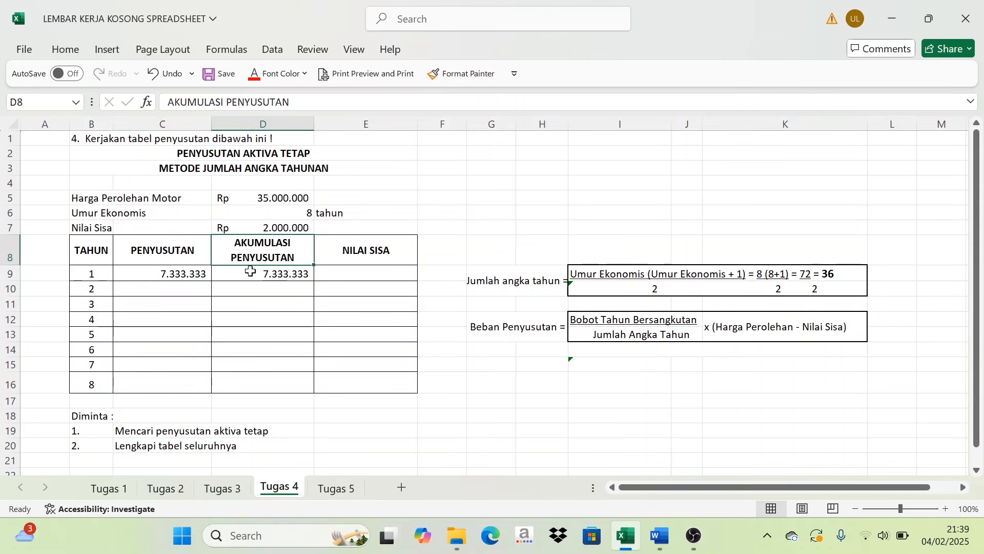
click(251, 272)
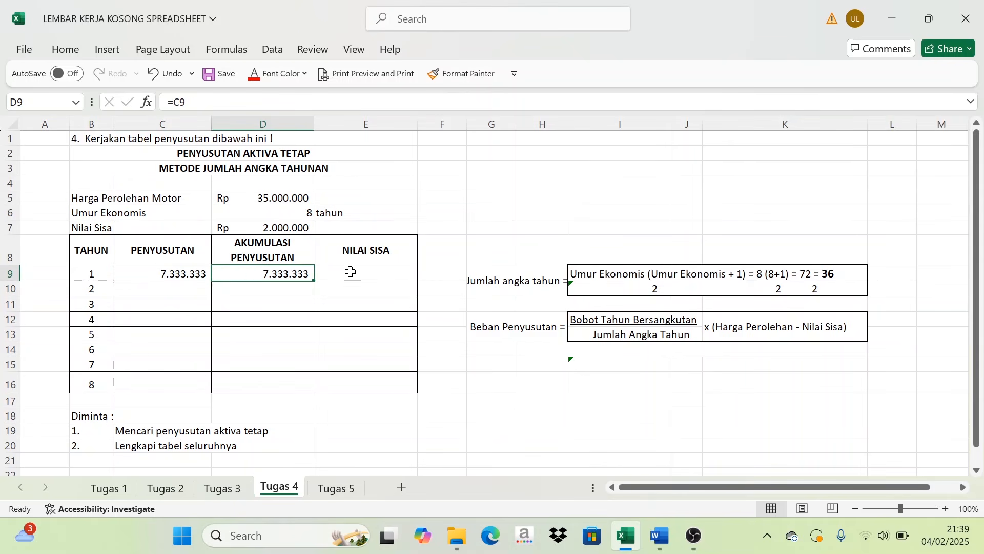
- Calculate the year 1 NILAI SISA in E9 with =D5-C9, subtracting the depreciation from Harga Perolehan Motor
click(383, 275)
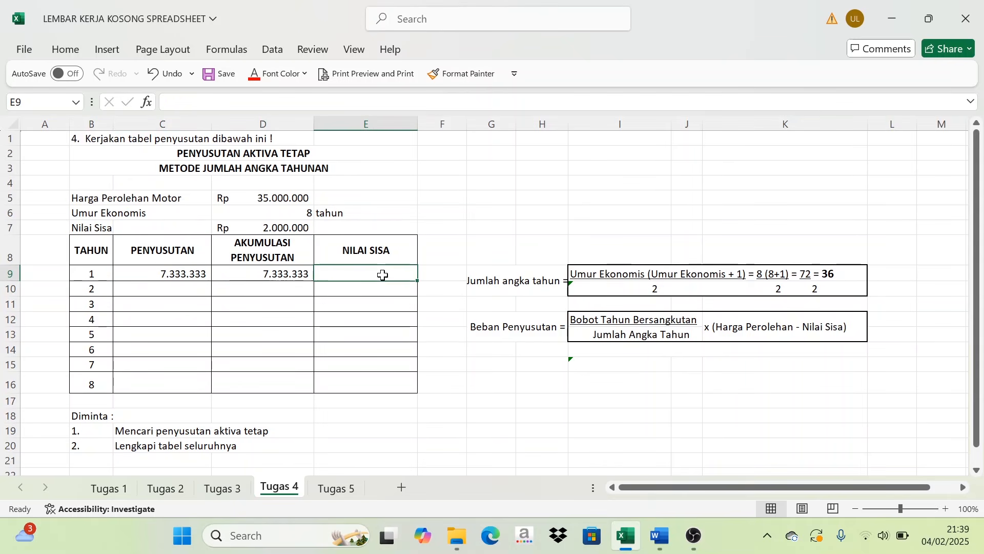
text(=)
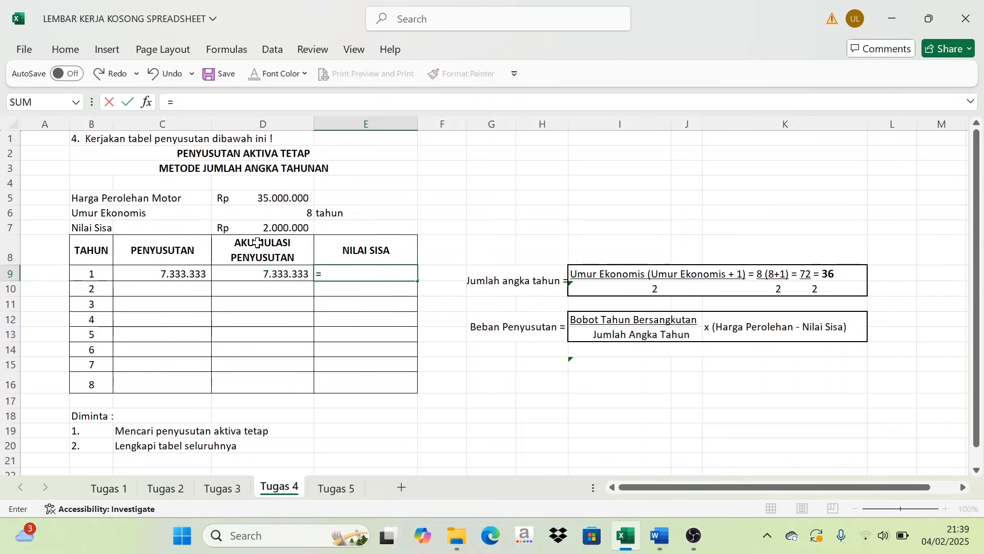
click(281, 200)
text(-)
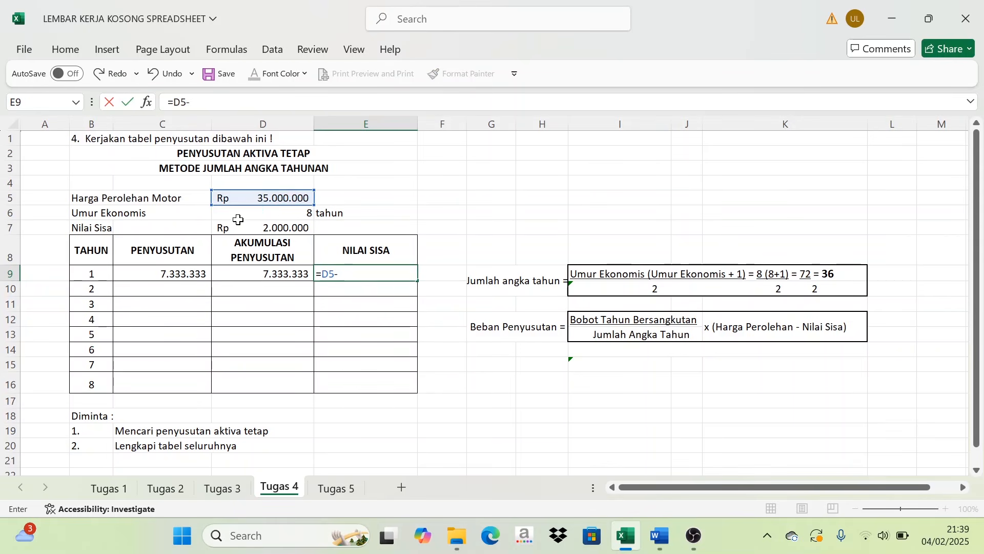
click(162, 275)
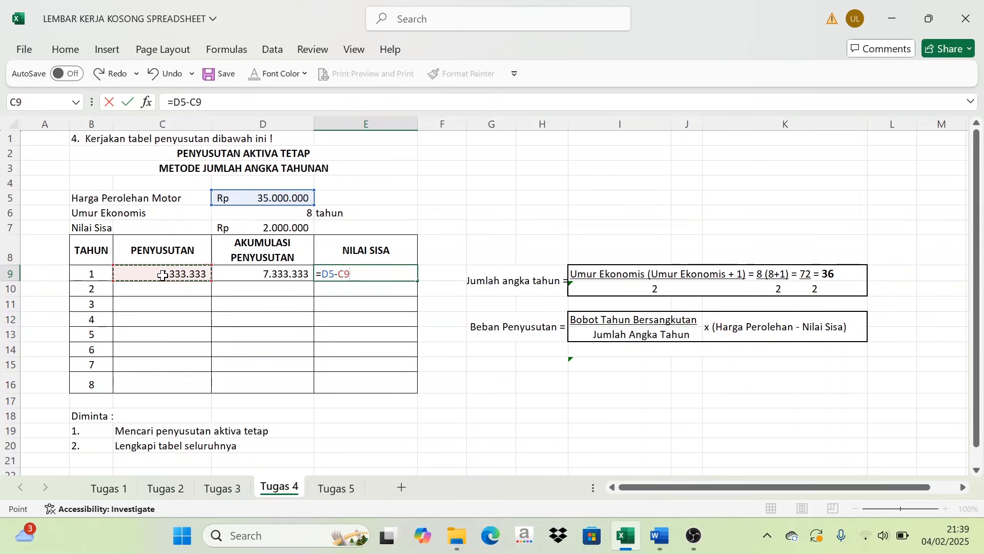
key(Return)
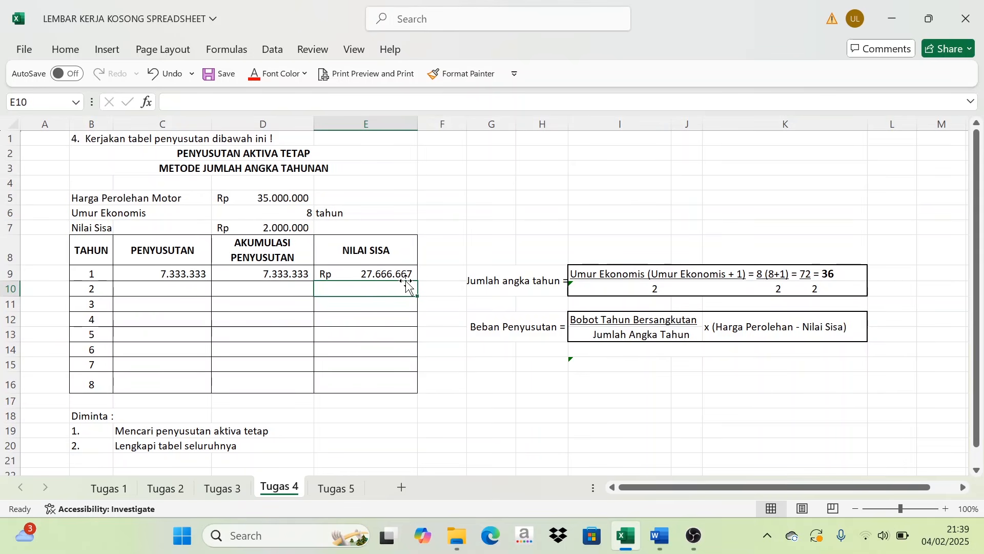
click(476, 217)
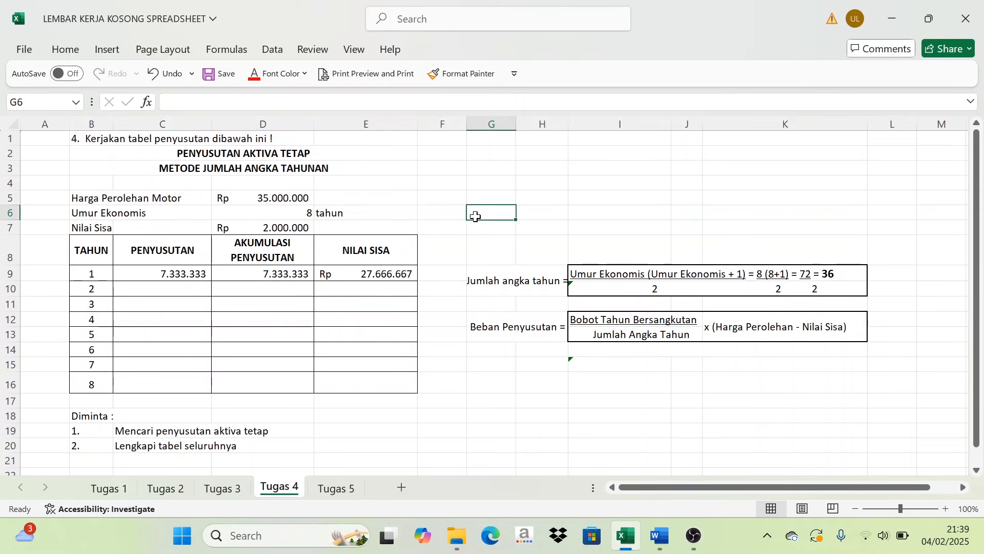
- Calculate the year 2 PENYUSUTAN in C10 with =(7/36)*33000000
click(161, 292)
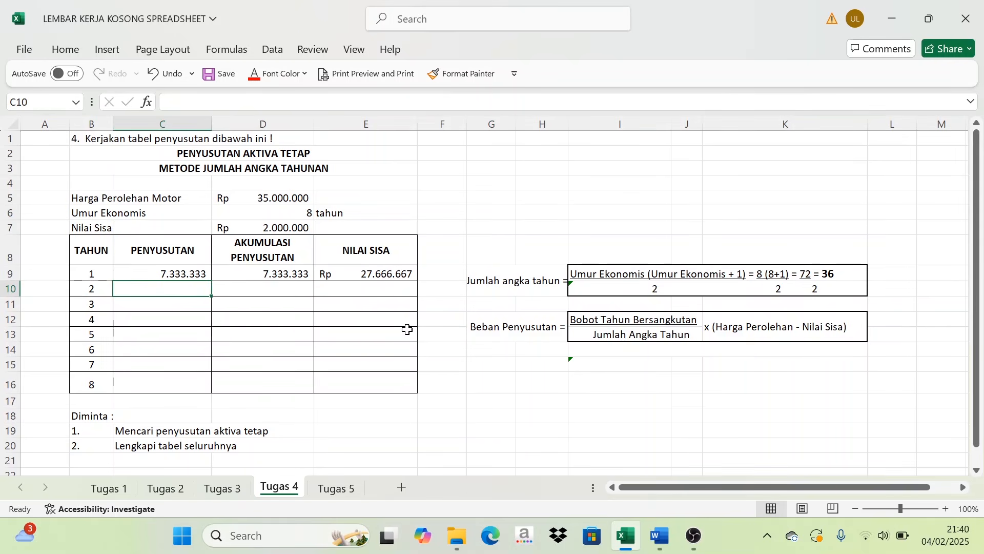
text(=(7/)
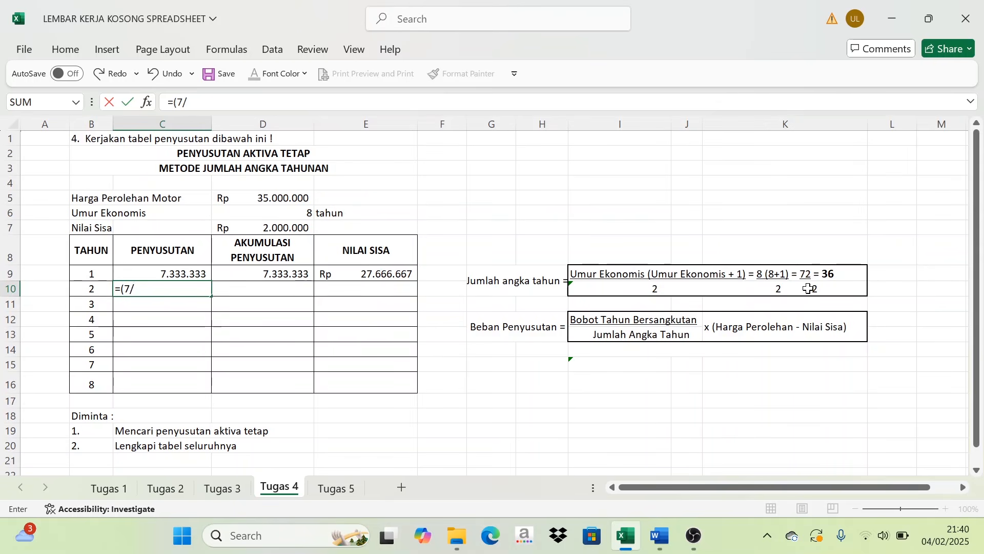
text(36)
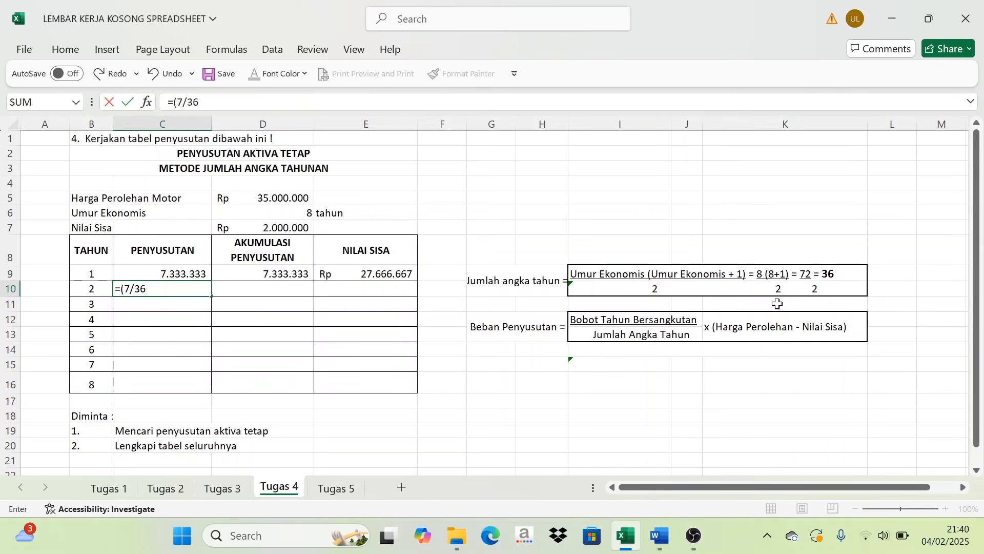
text()*3)
text(33)
text(000000)
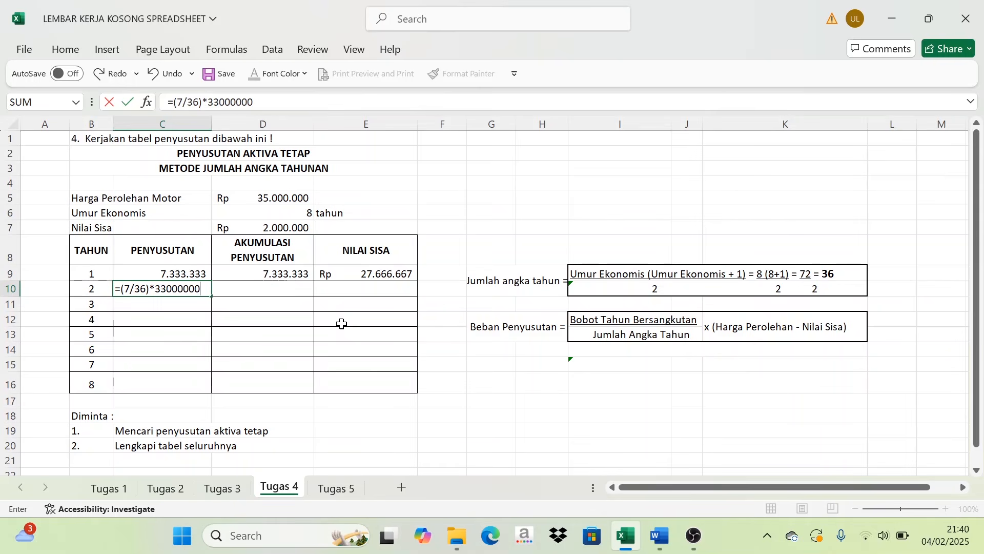
key(Return)
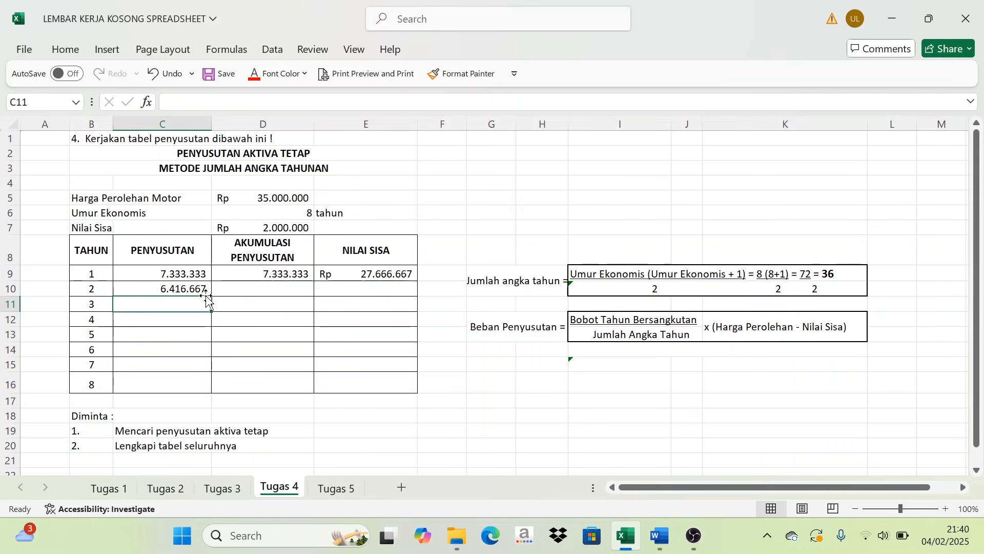
- Calculate the year 2 AKUMULASI PENYUSUTAN in D10 with =D9+C10
click(260, 287)
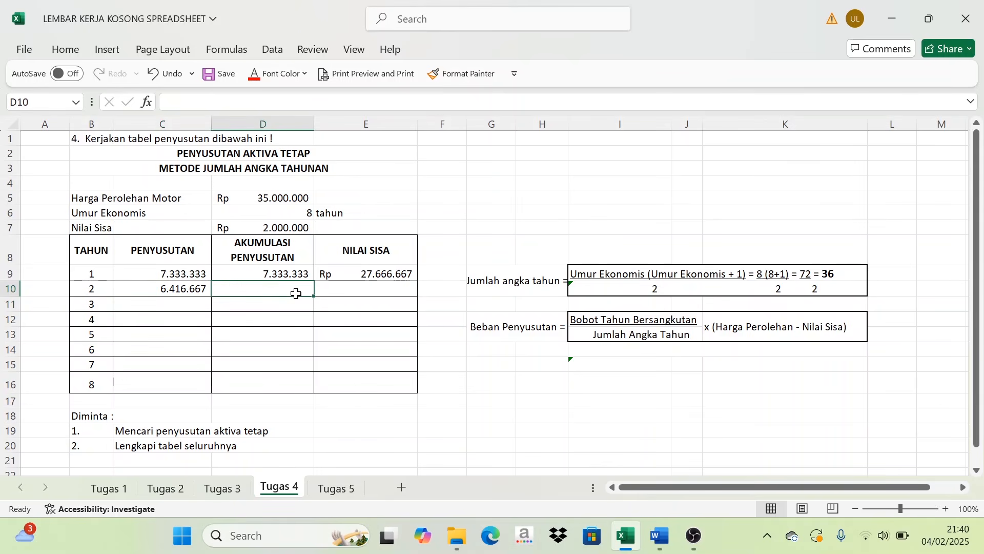
text(=)
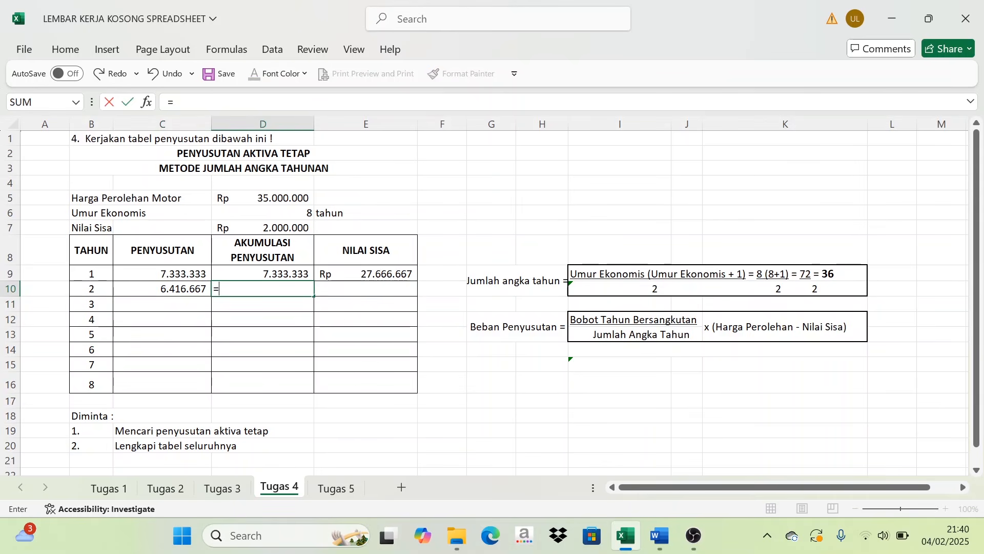
click(285, 275)
text(+)
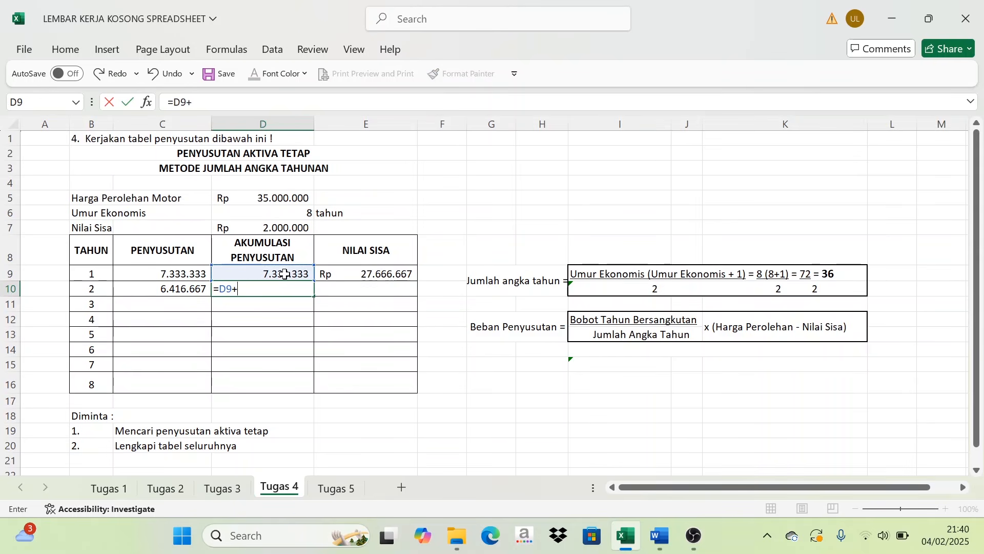
click(184, 290)
key(Return)
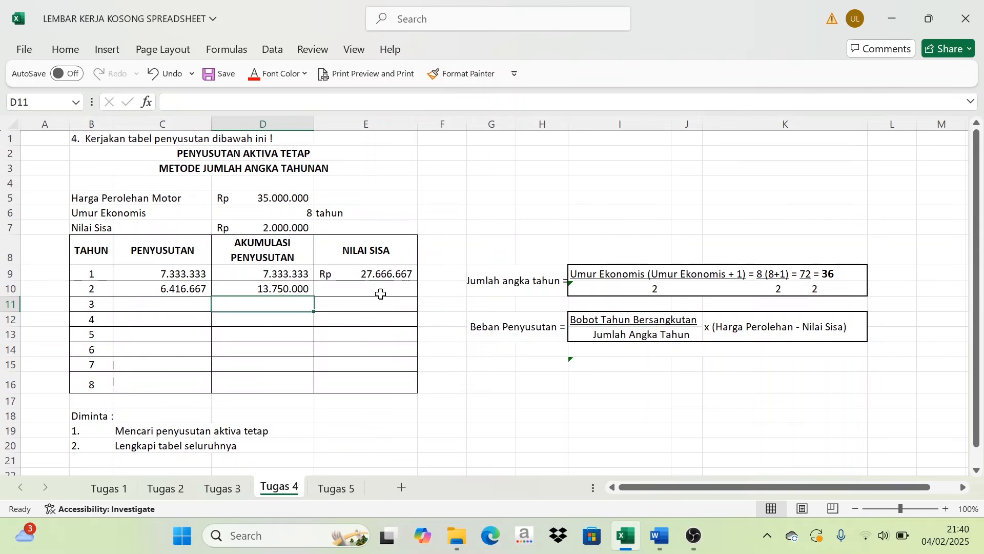
- Calculate the year 2 NILAI SISA in E10 with =E9-C10
click(380, 290)
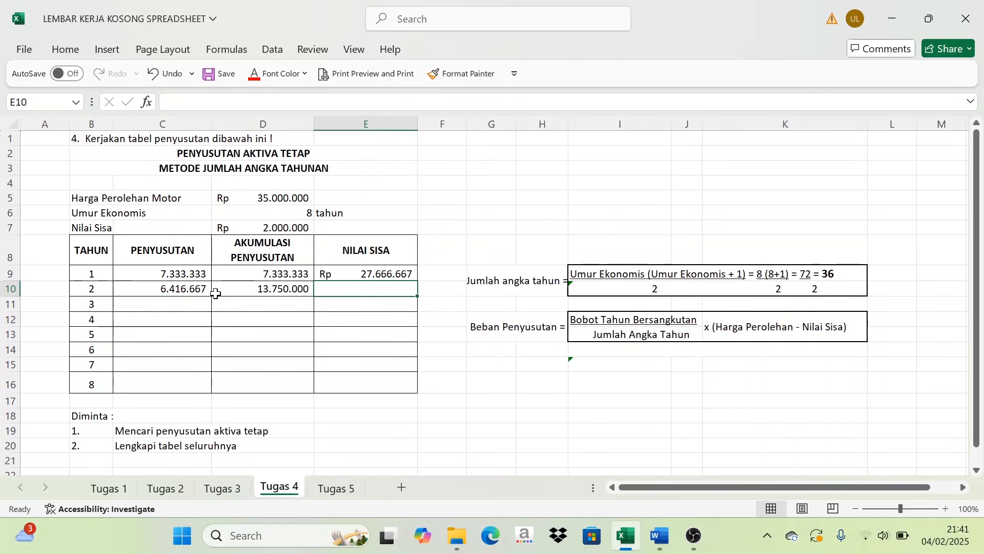
text(=)
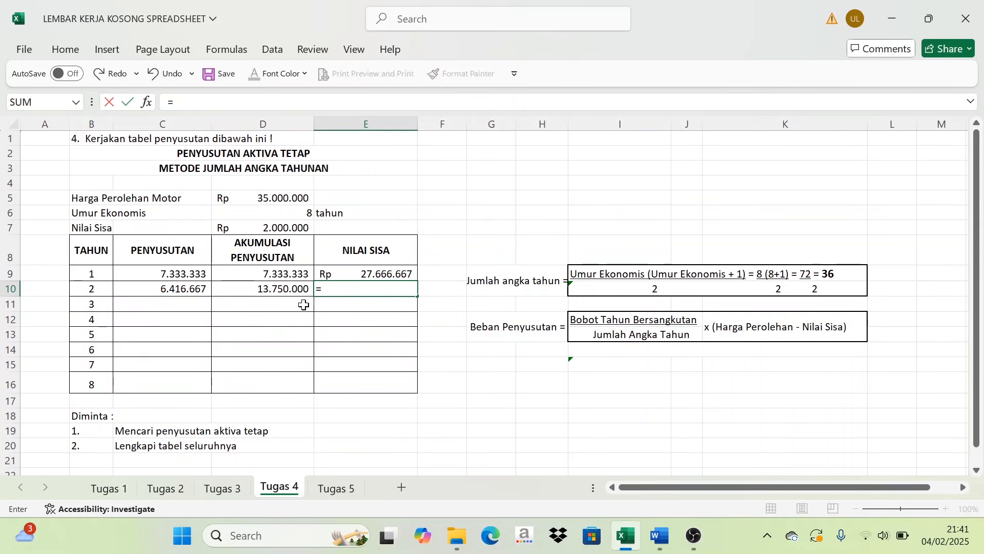
click(369, 274)
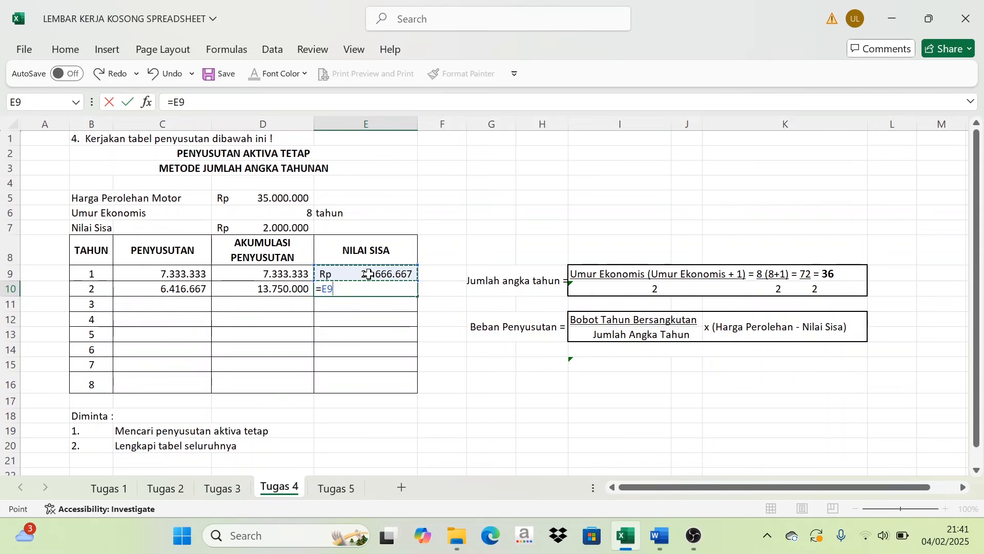
text(-)
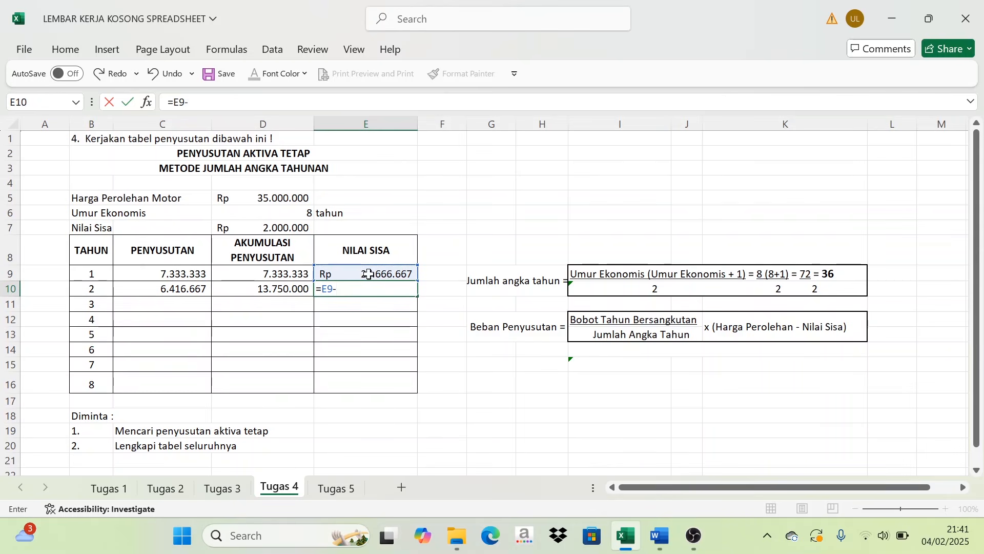
click(168, 289)
key(Return)
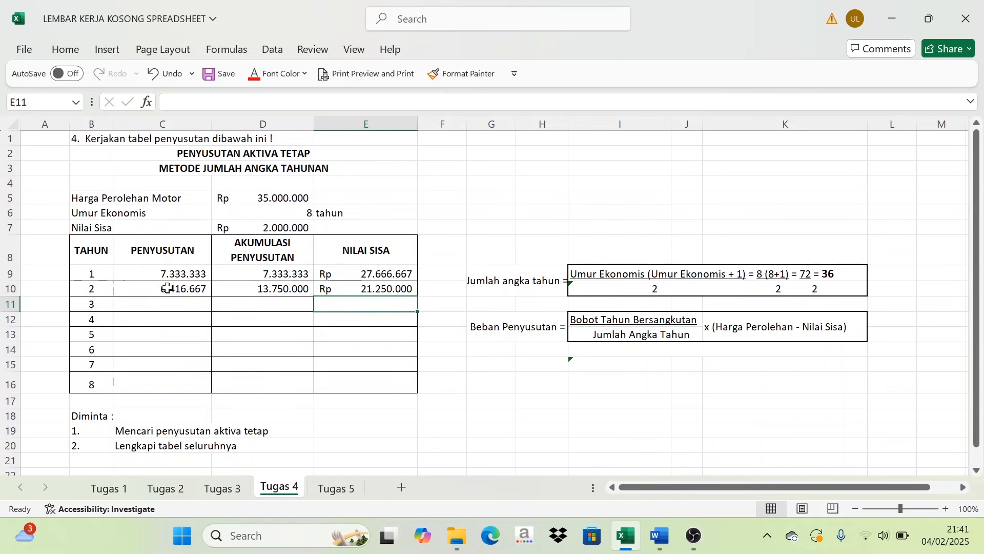
- Review the PENYUSUTAN formulas of years 1 and 2, and calculate year 3 in C11 with =(6/36)*33000000
click(176, 305)
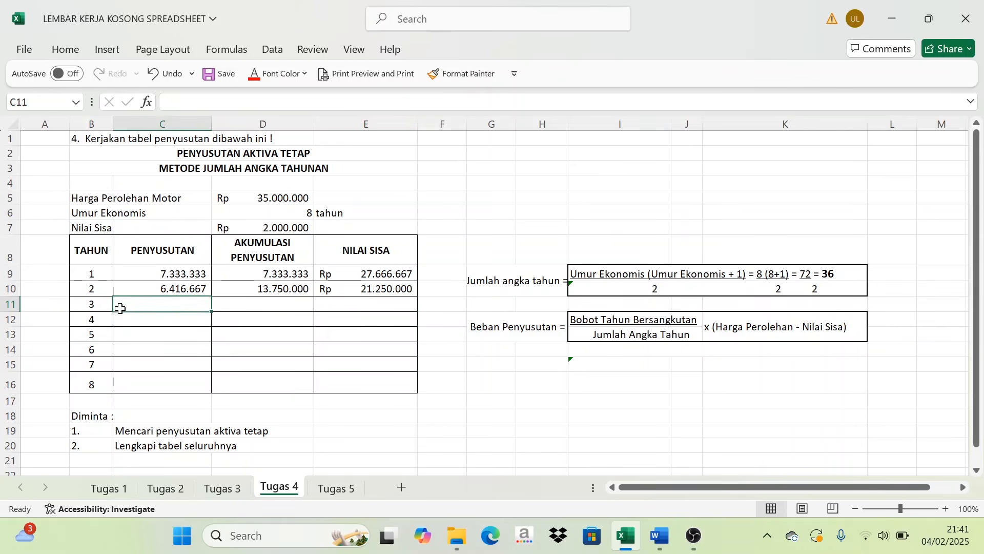
click(168, 274)
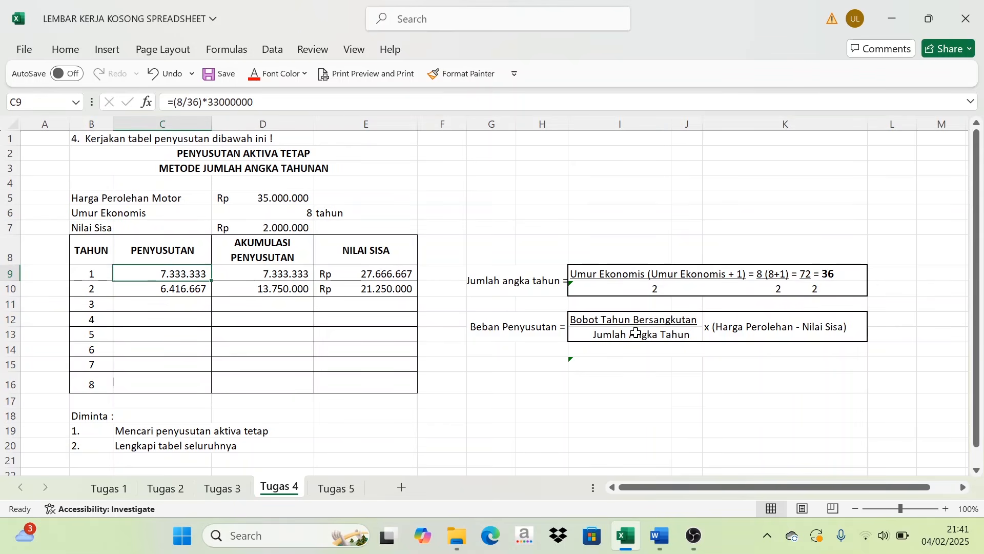
click(159, 289)
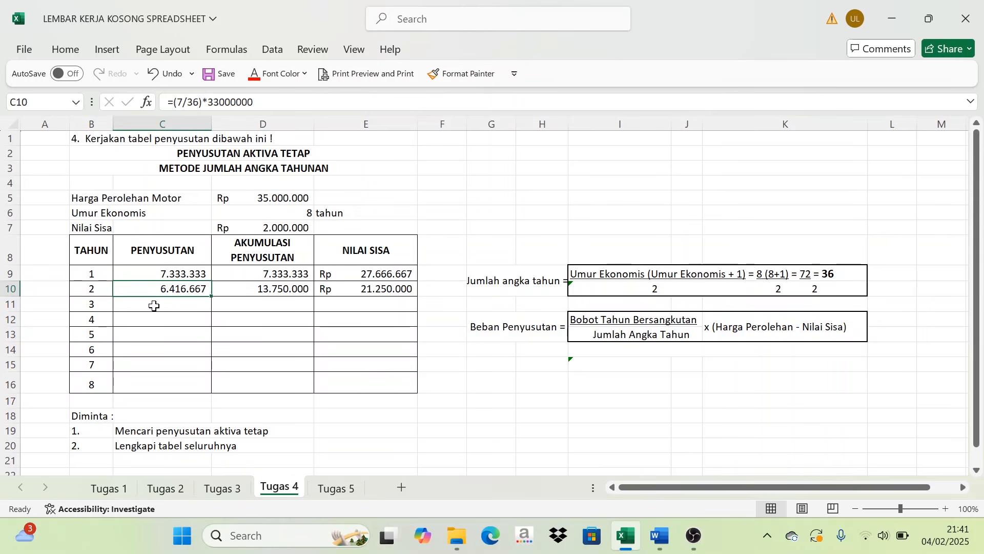
click(154, 308)
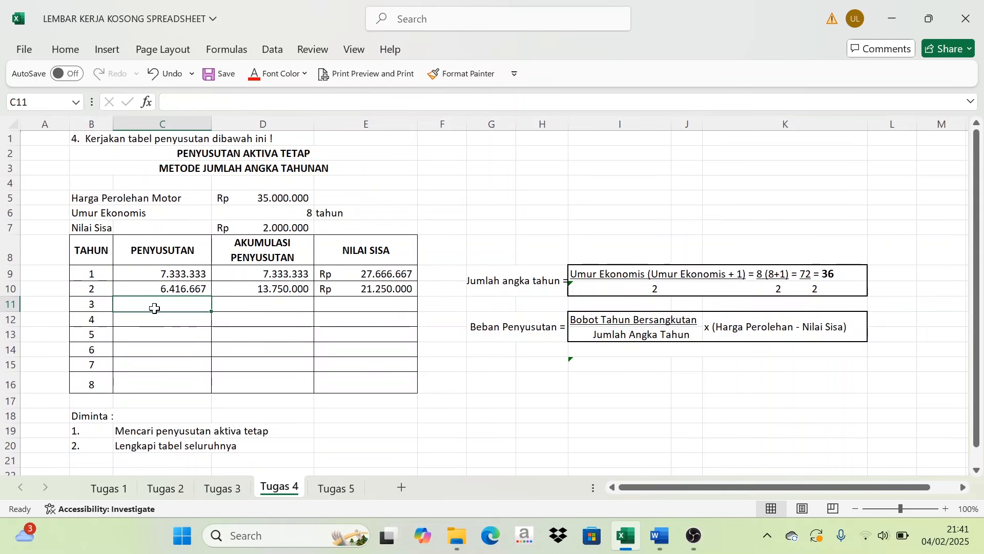
text(=(6)
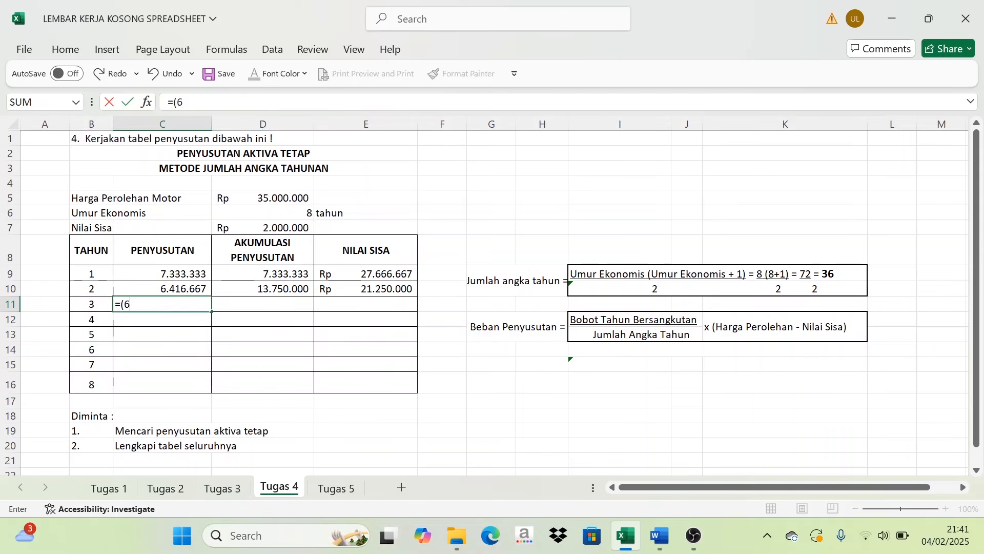
text(/36)*33000000)
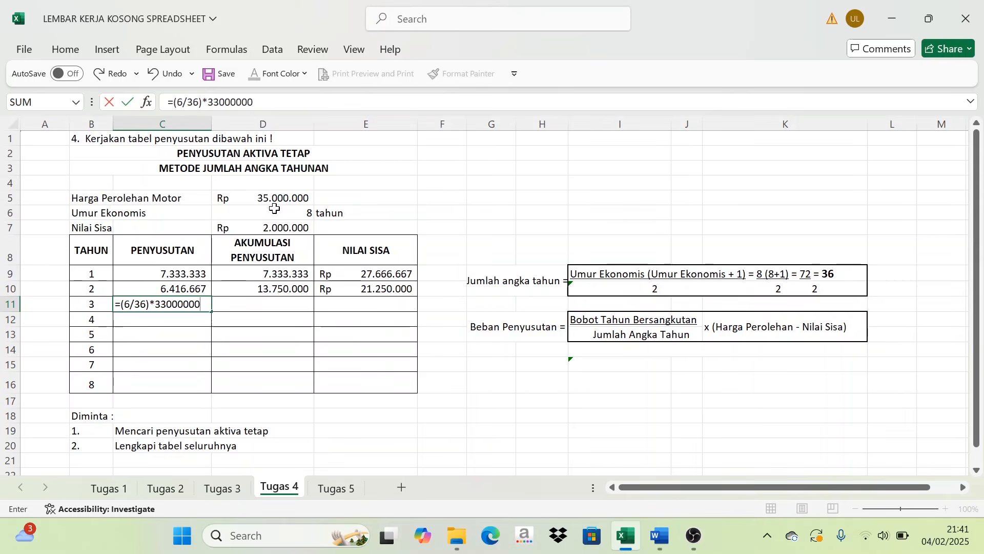
key(Return)
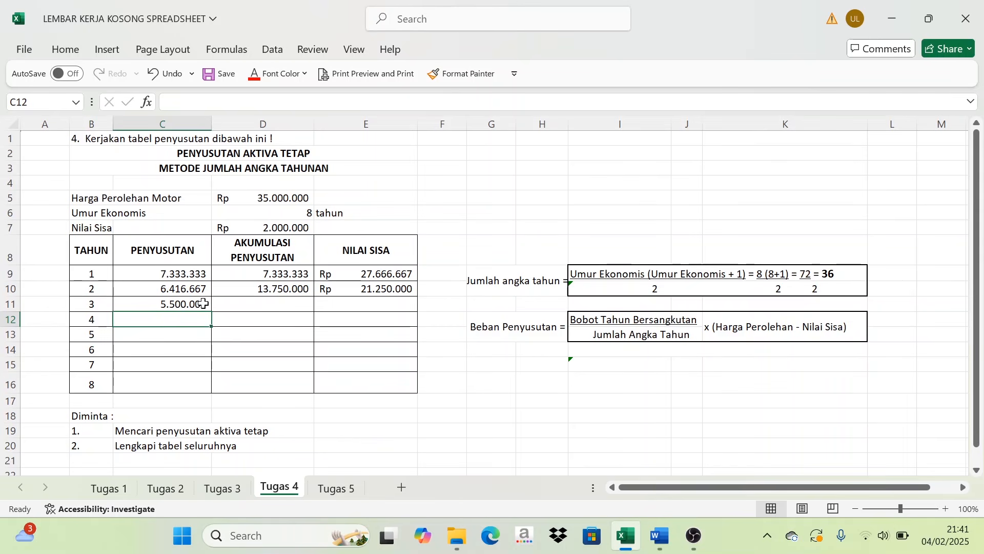
- Calculate the year 3 AKUMULASI PENYUSUTAN in D11 with =D10+C11
click(266, 306)
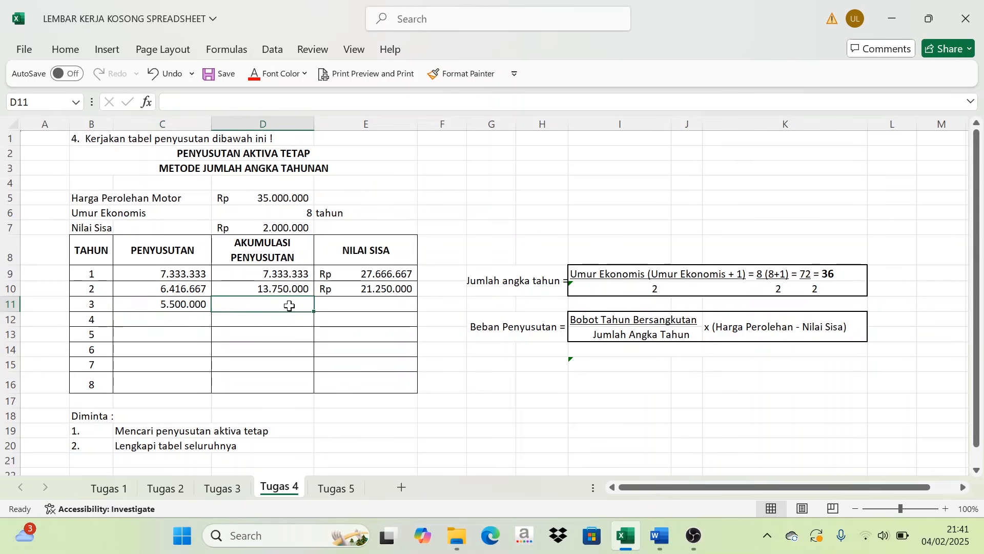
text(=)
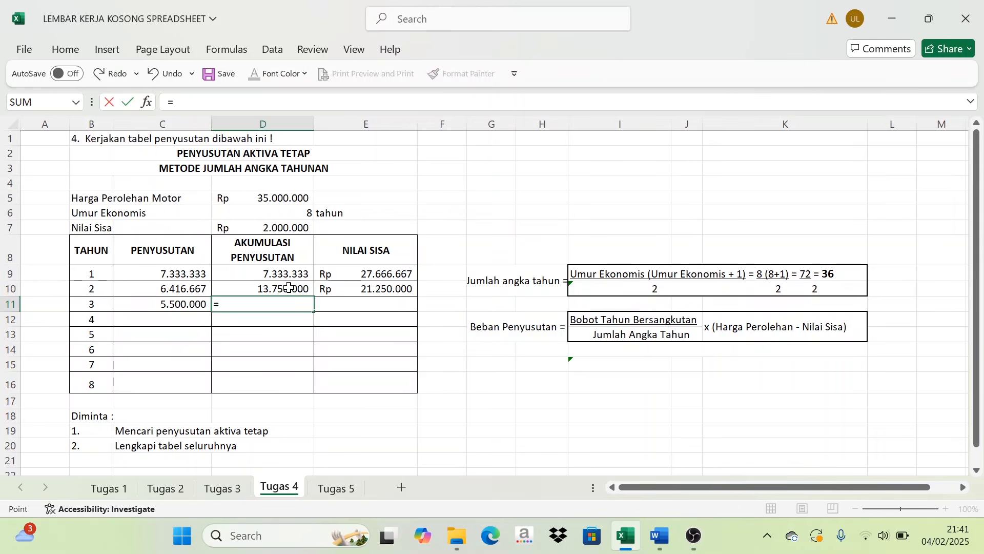
click(289, 287)
text(+)
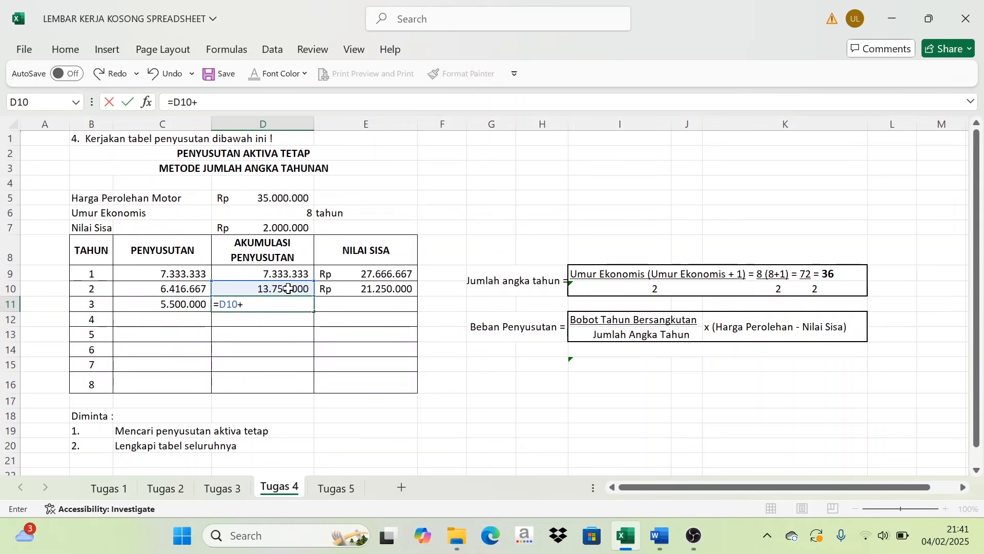
click(172, 305)
key(Return)
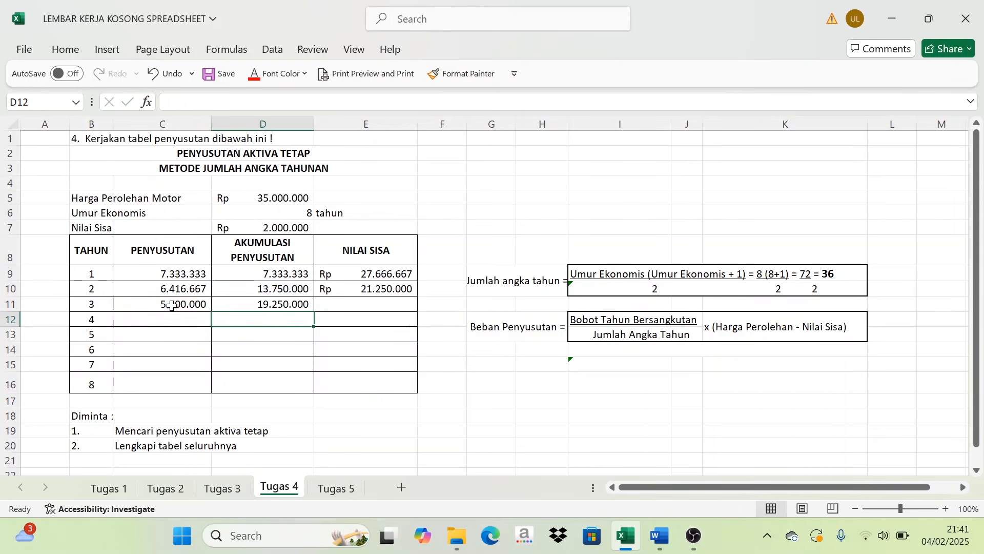
- Calculate the year 3 NILAI SISA in E11 with =E10-C11
click(362, 306)
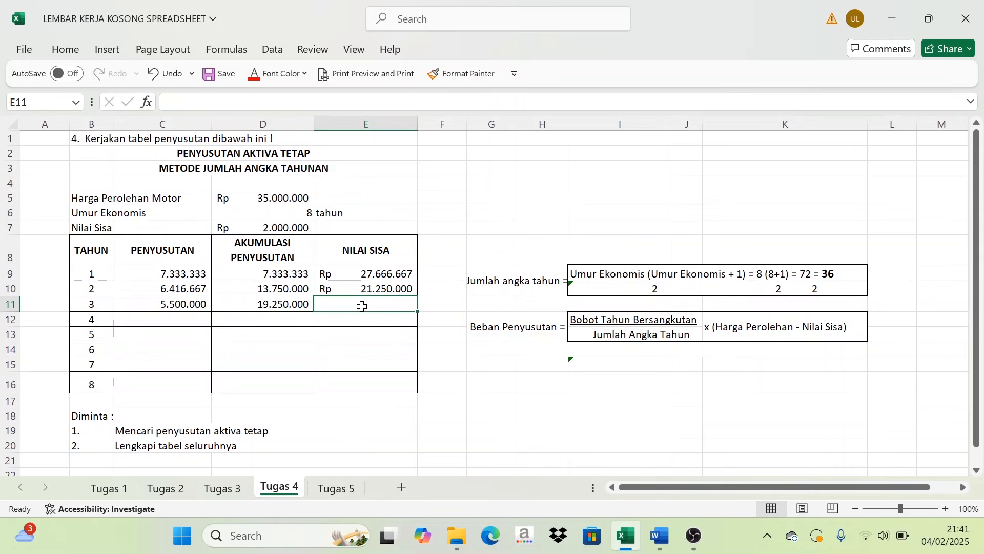
text(=)
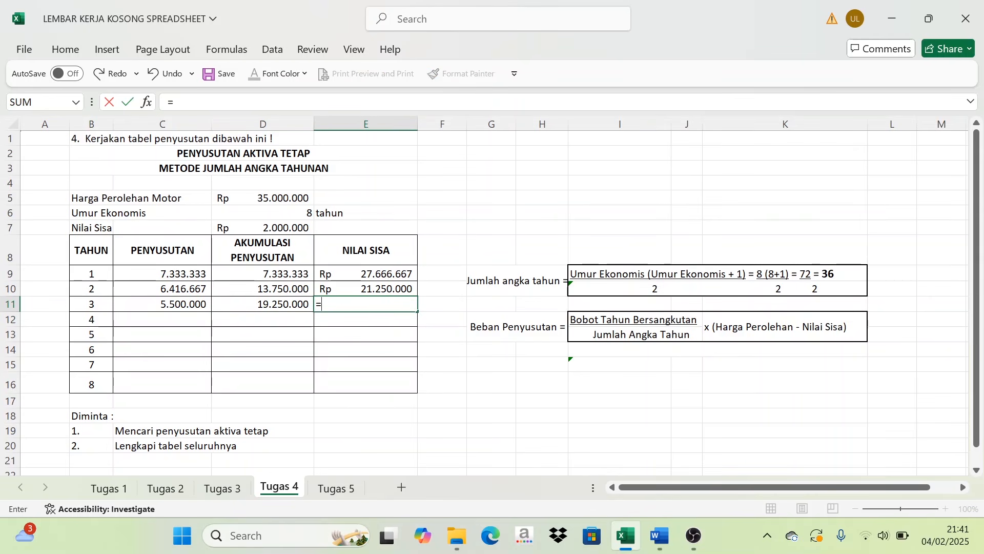
click(392, 290)
text(-)
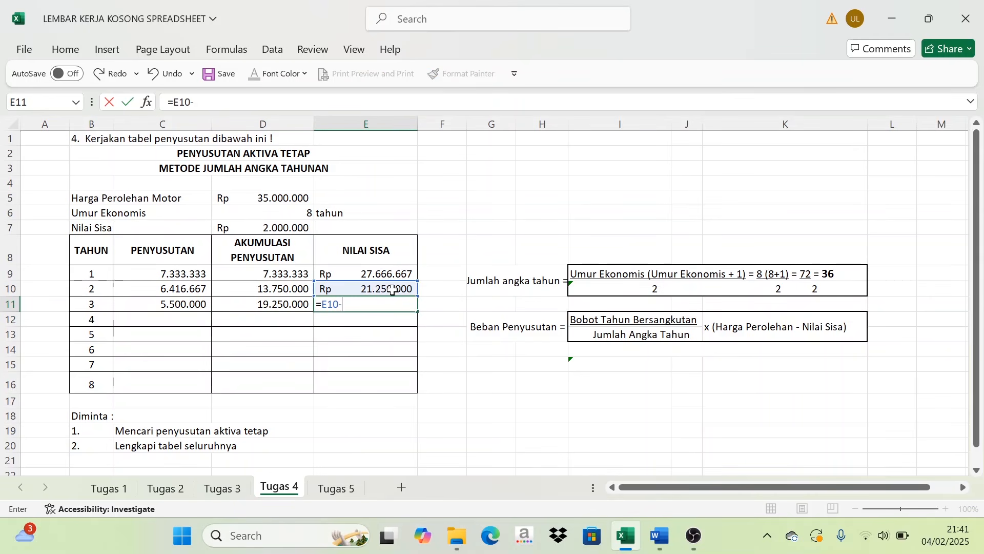
click(174, 306)
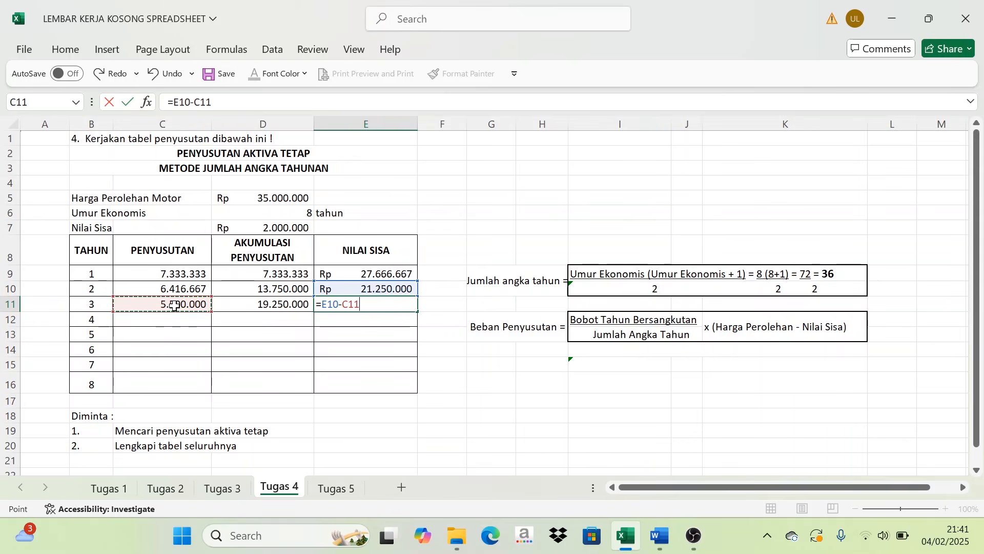
key(Return)
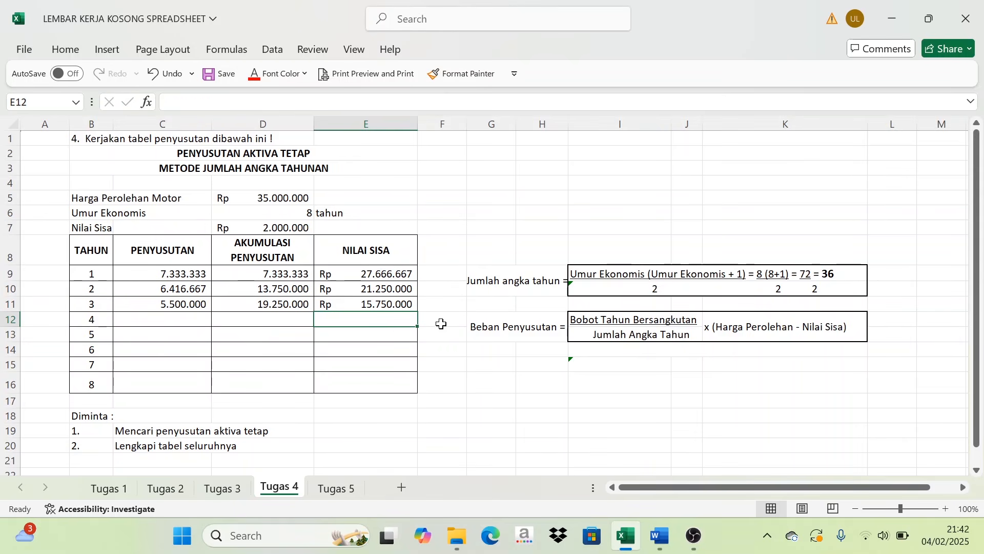
- Calculate the year 4 PENYUSUTAN in C12 with =(5/36)*33000000
click(172, 318)
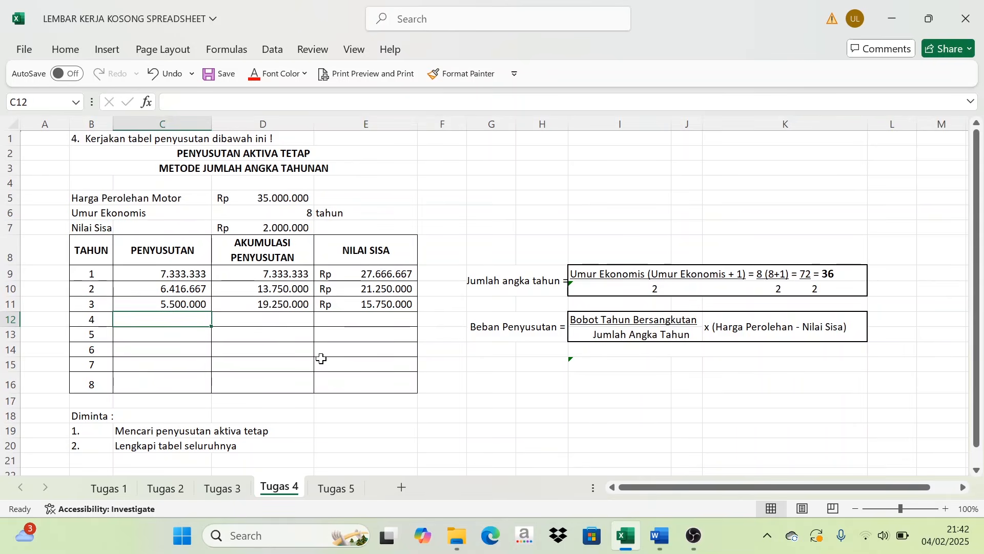
text(=(5/36)*)
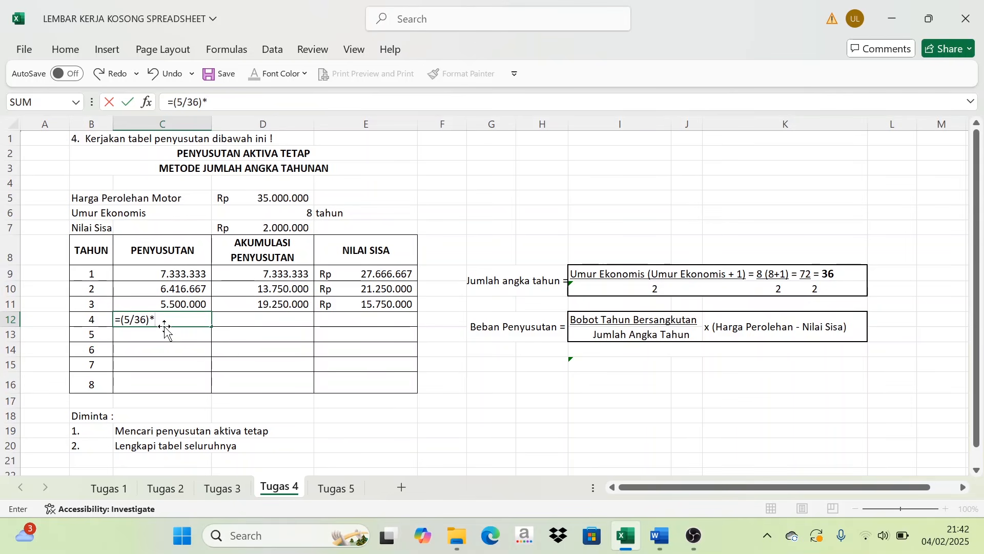
text(33000000)
key(Return)
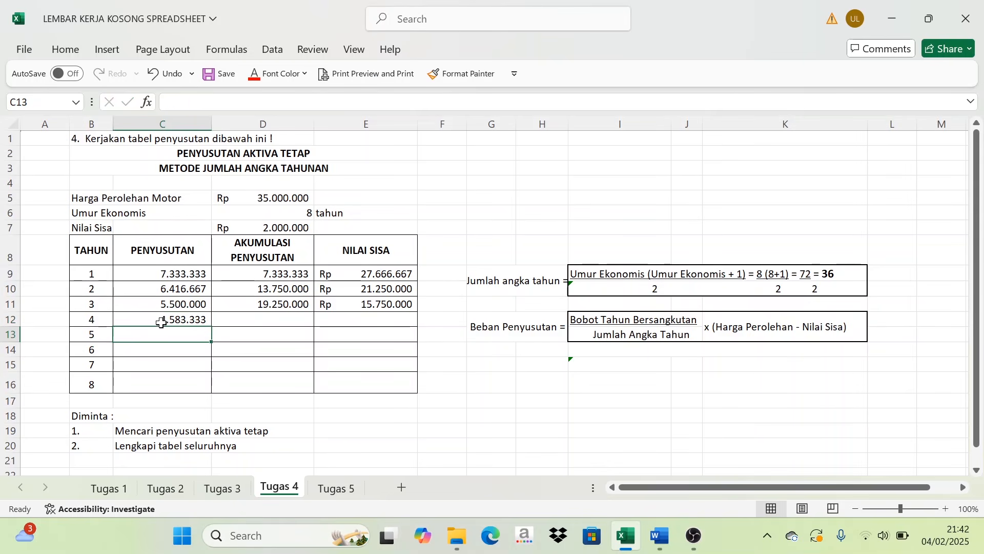
- Calculate the year 4 AKUMULASI PENYUSUTAN in D12 with =D11+C12
click(273, 320)
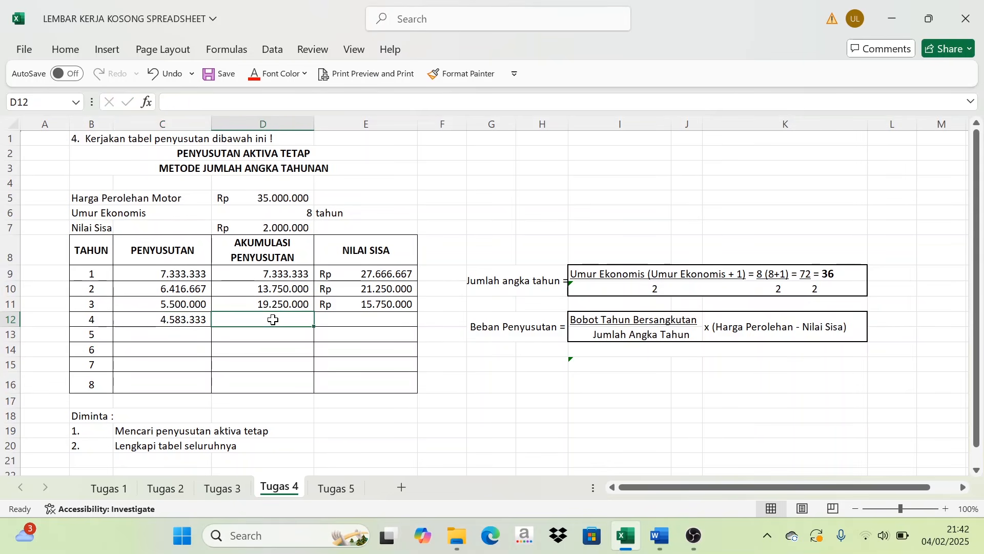
text(=)
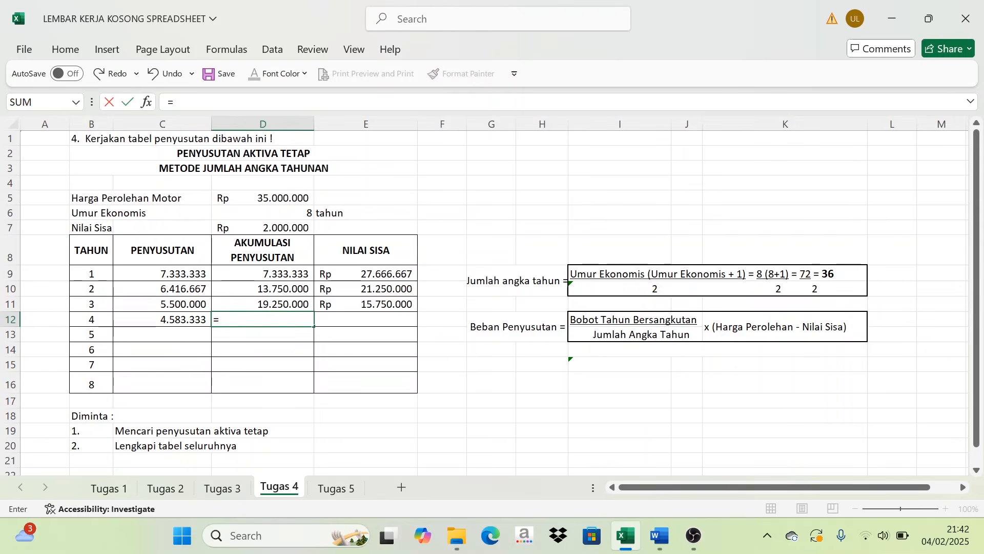
click(284, 304)
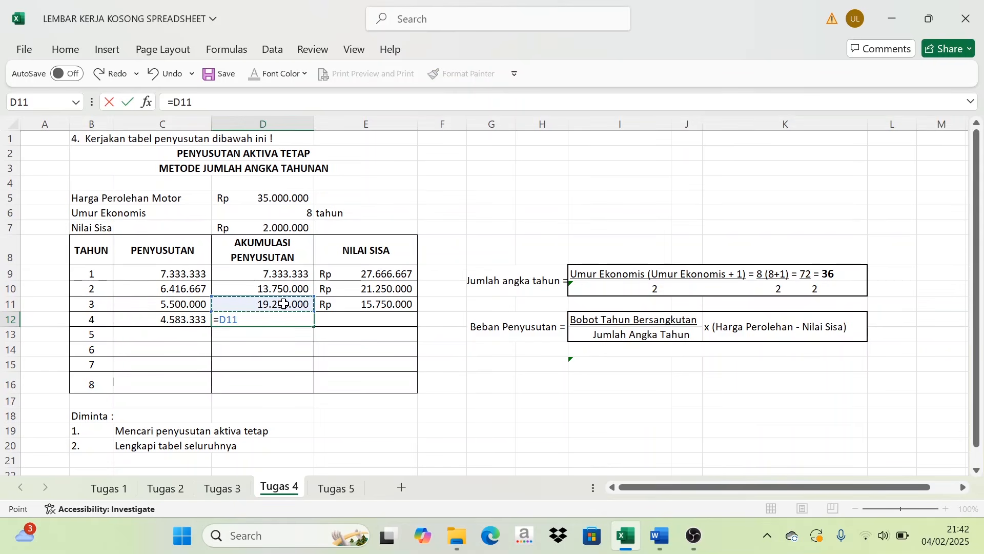
text(+)
click(182, 320)
key(Return)
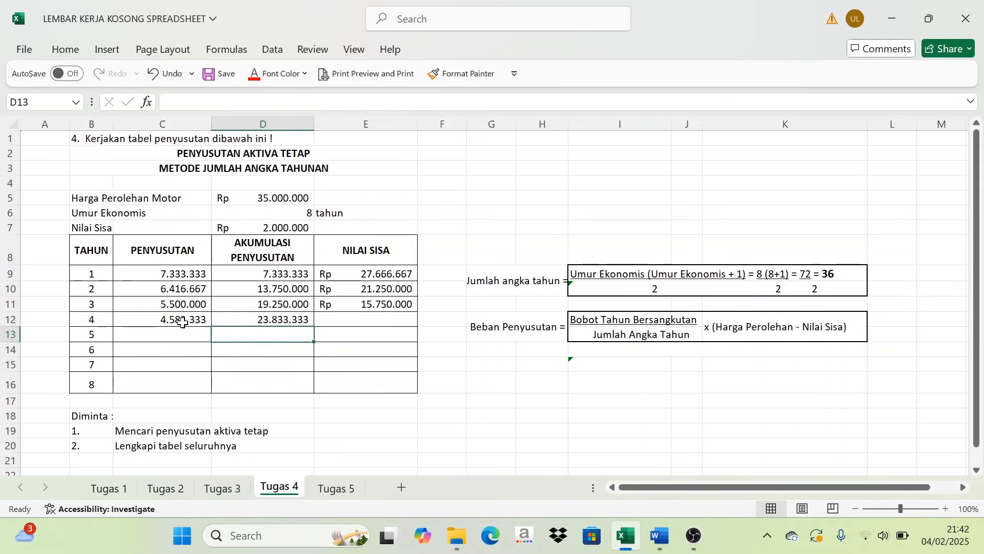
- Calculate the year 4 NILAI SISA in E12 with =E11-C12
click(361, 319)
text(=)
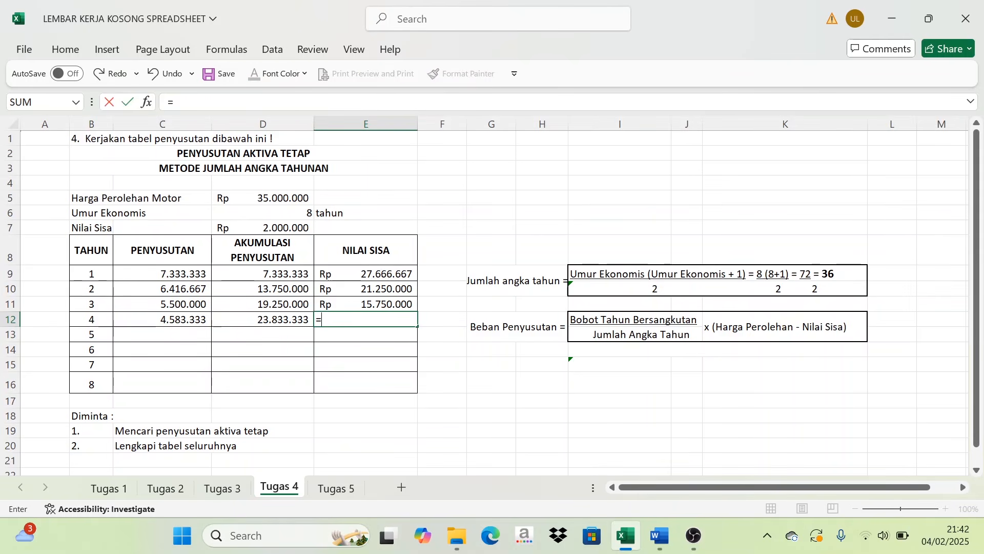
click(377, 306)
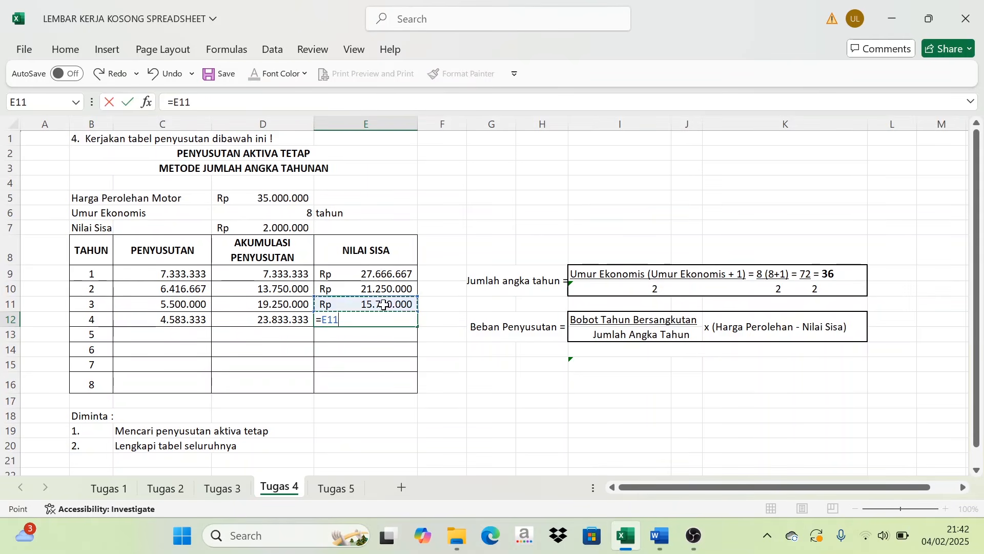
text(-)
click(180, 322)
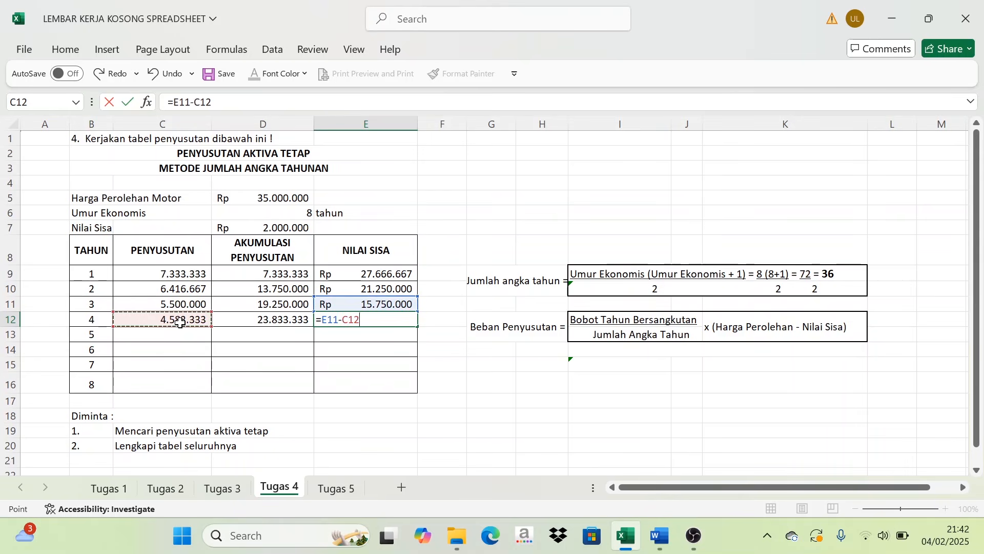
key(Return)
- Begin the year 5 PENYUSUTAN formula in C13
click(175, 335)
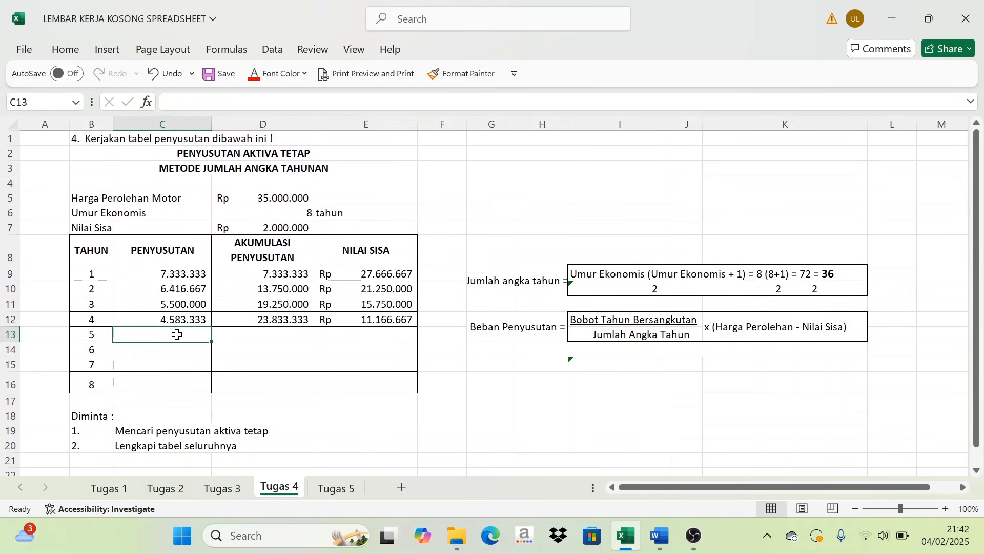
text(=()
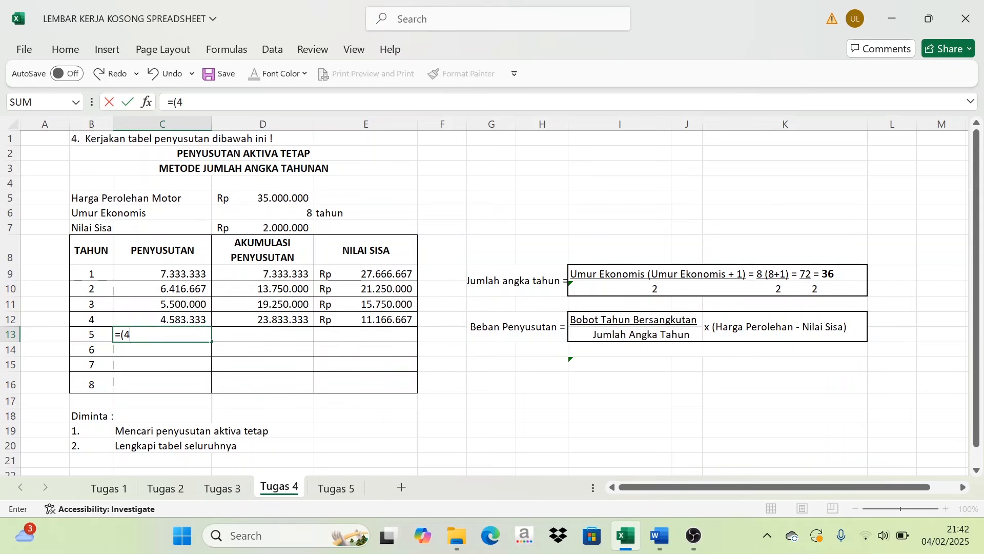
- Complete the year 5 PENYUSUTAN formula in C13 as =(4/36)*33000000
text(4/36)*33000000)
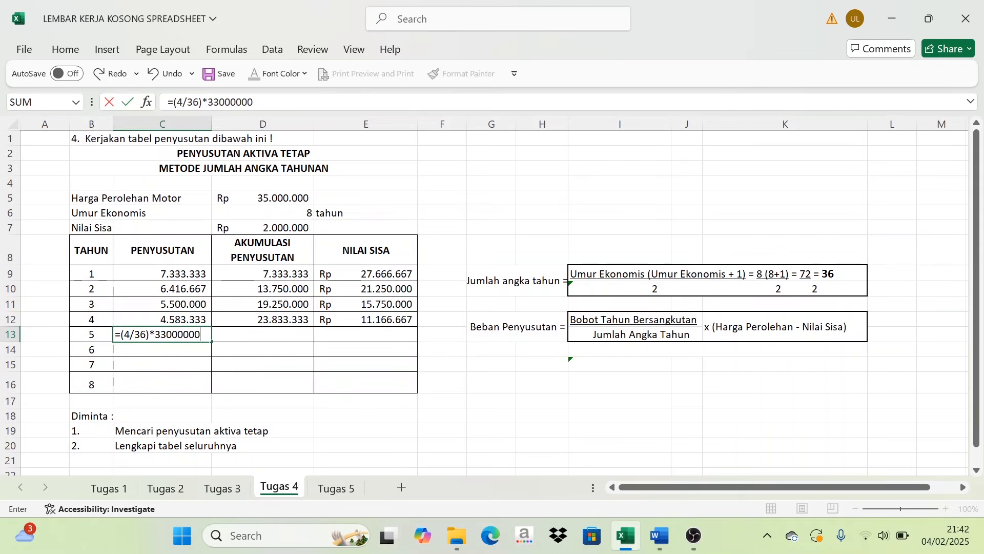
key(Return)
- Calculate the year 5 AKUMULASI PENYUSUTAN in D13 with =D12+C13
click(302, 336)
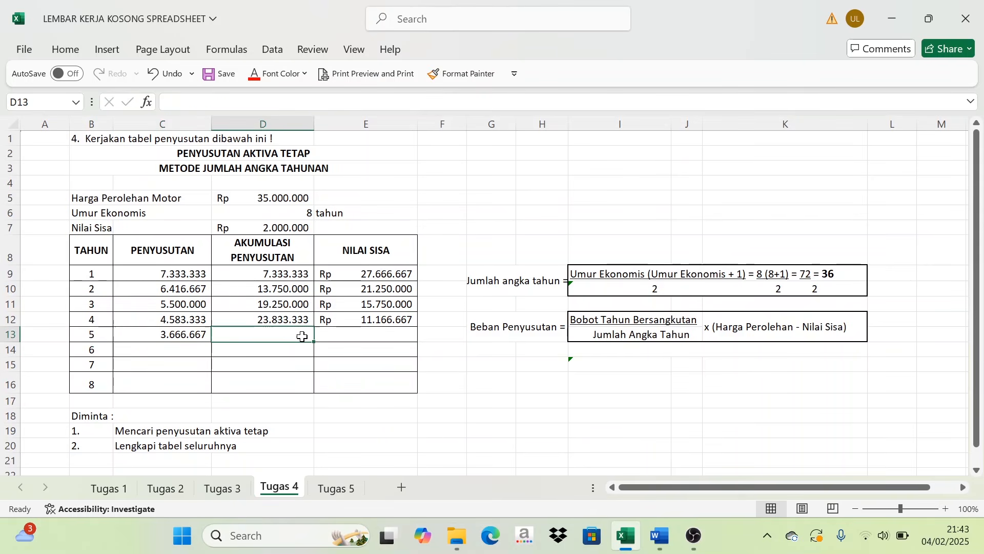
text(=)
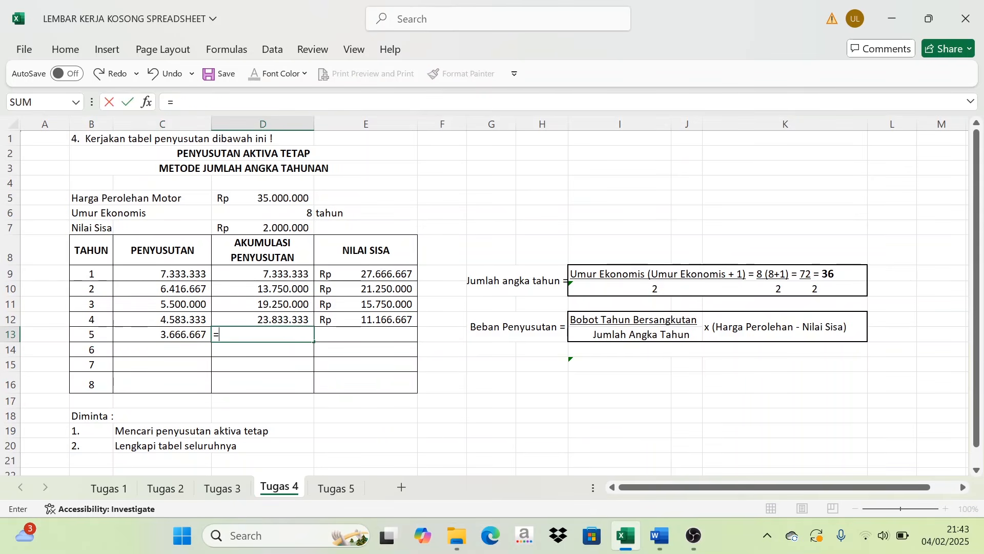
click(296, 319)
text(+)
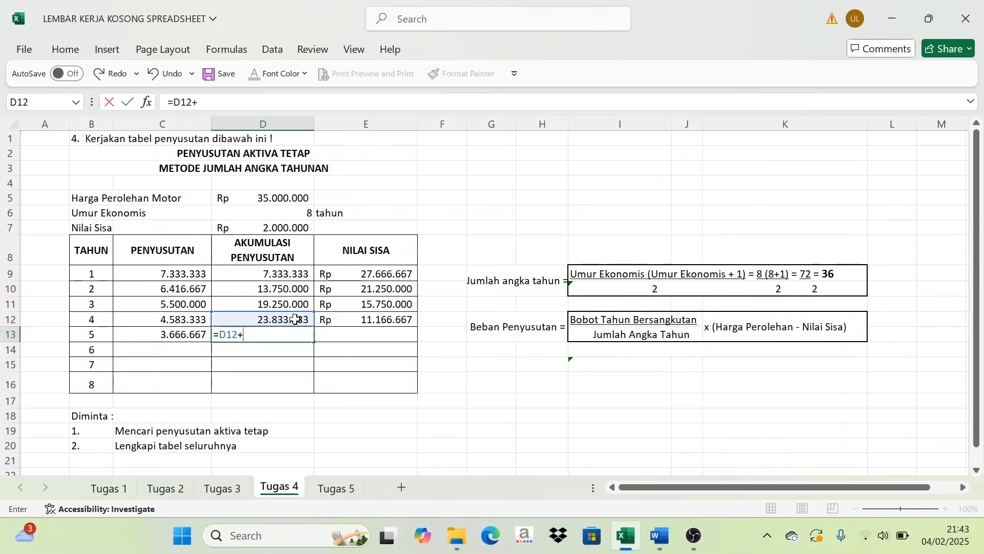
click(193, 336)
key(Return)
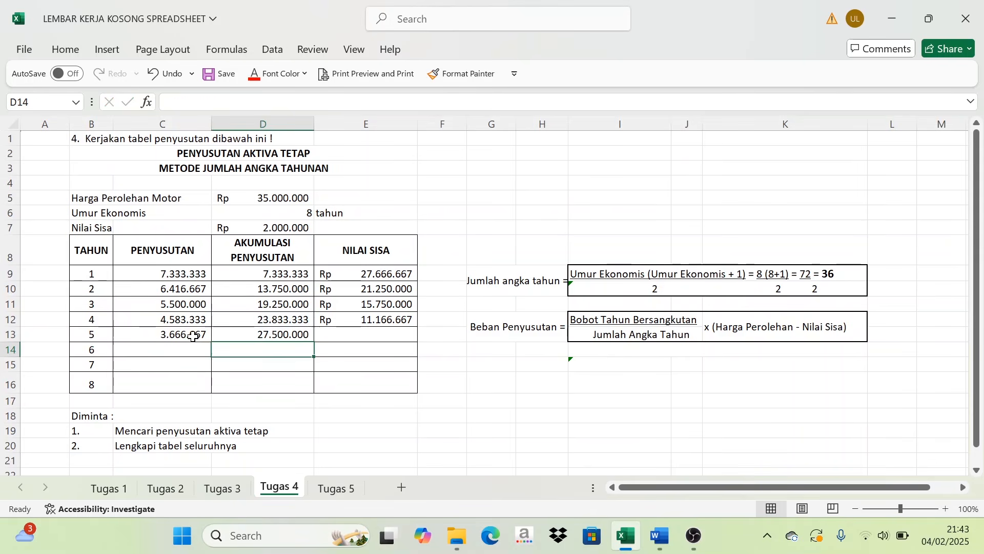
- Calculate the year 5 NILAI SISA in E13 with =E12-C13
click(334, 336)
text(=)
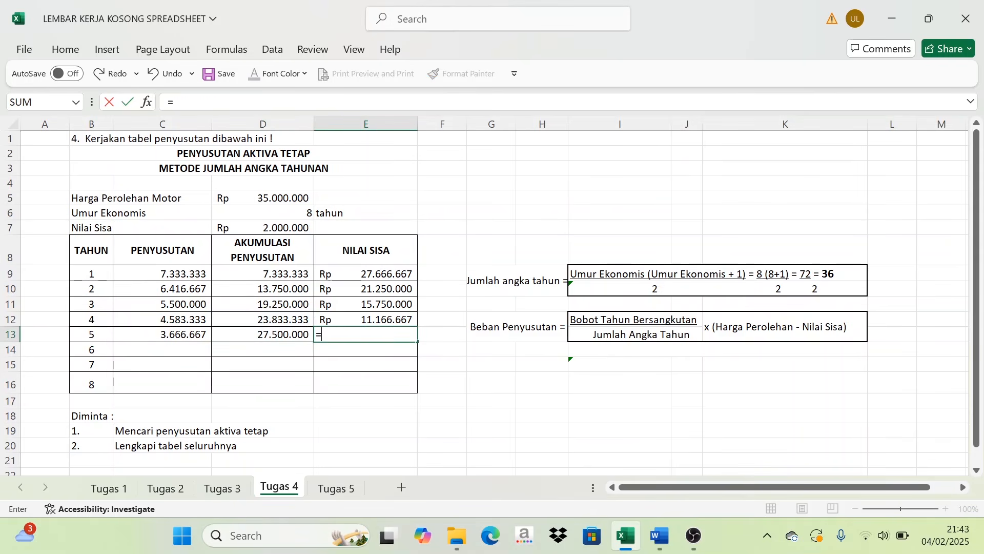
click(370, 321)
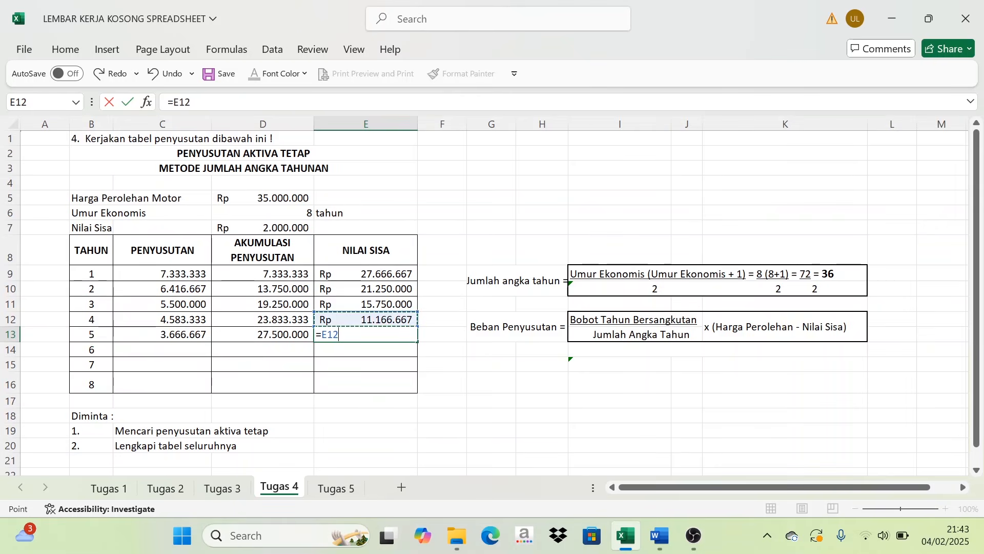
text(-)
click(160, 336)
key(Return)
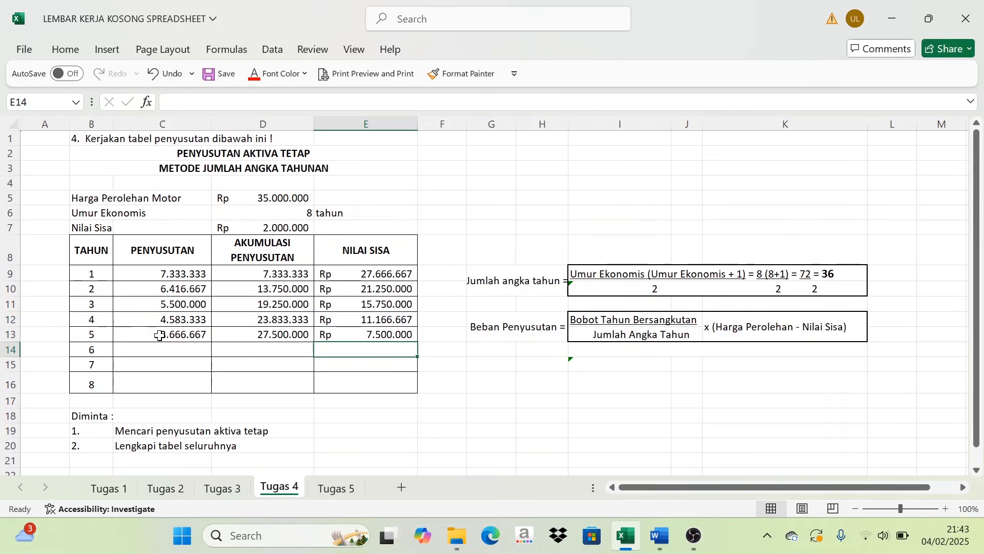
click(258, 335)
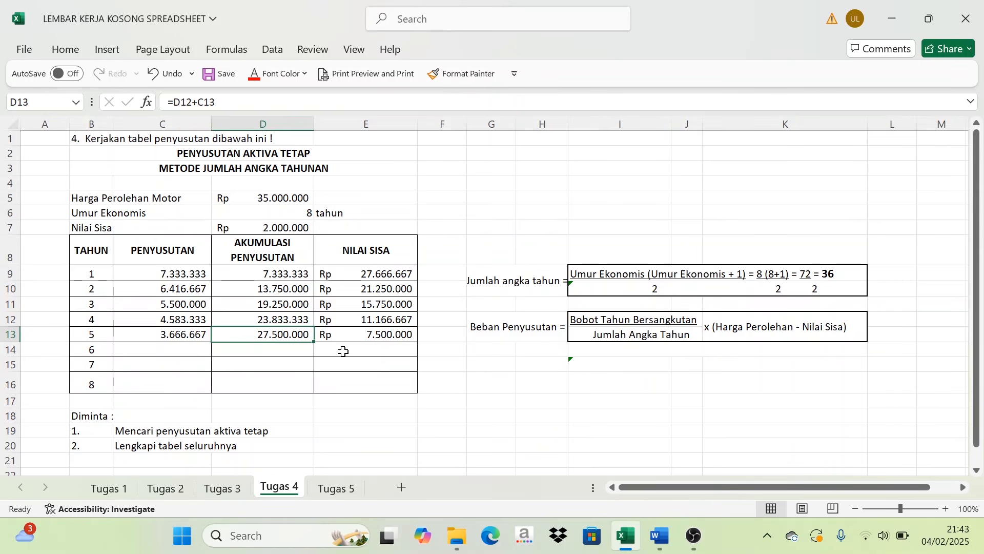
- Calculate the year 6 PENYUSUTAN in C14 with =(3/36)*33000000
click(183, 352)
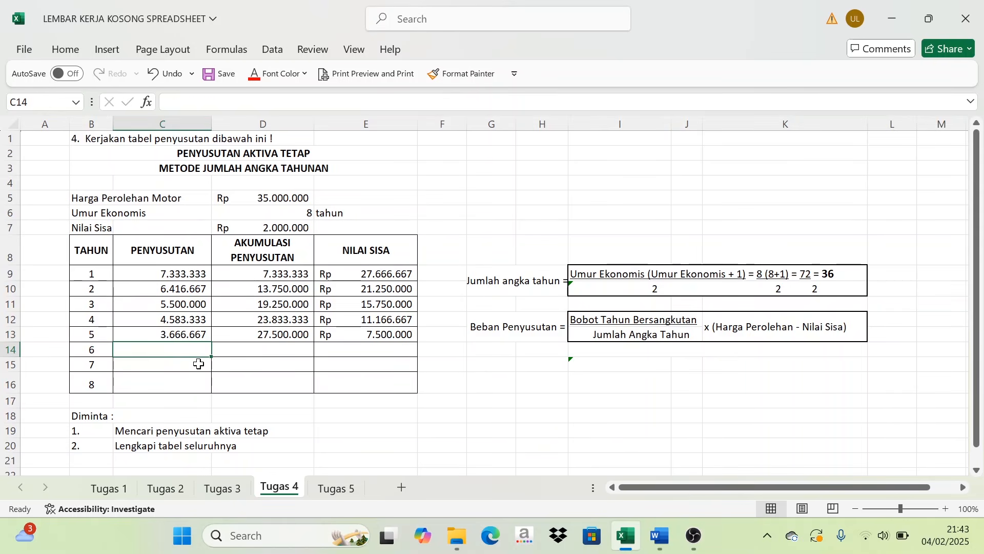
text(=)
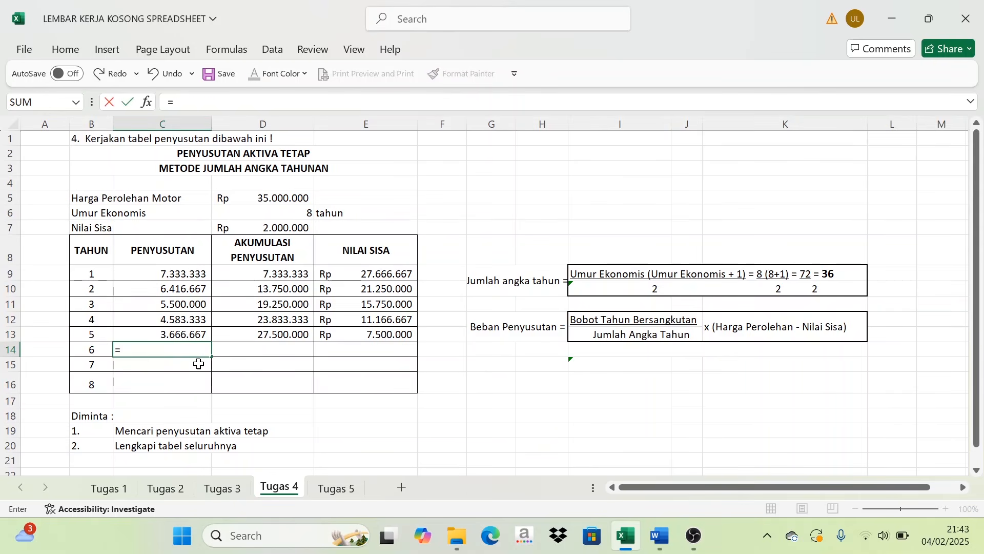
text(3/36)
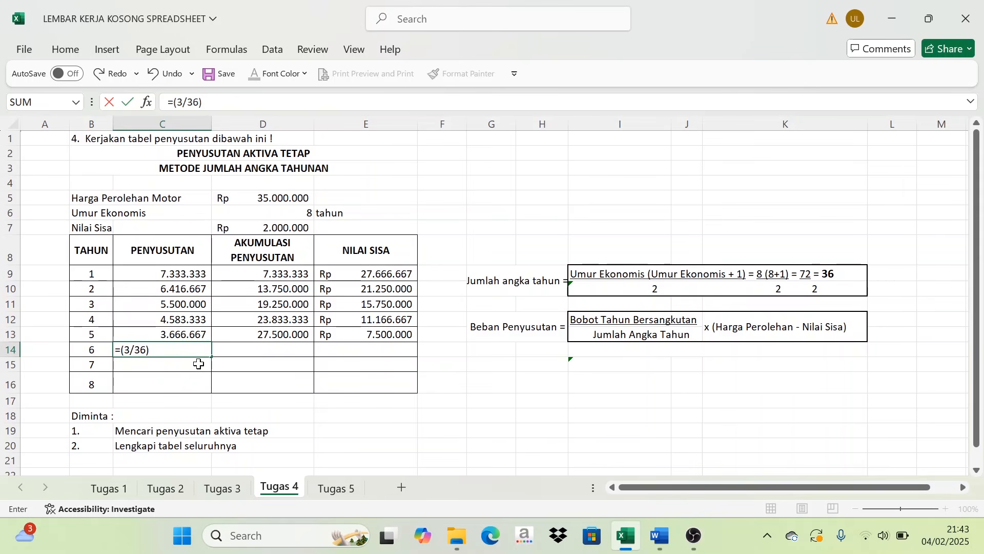
text(000000)
key(Return)
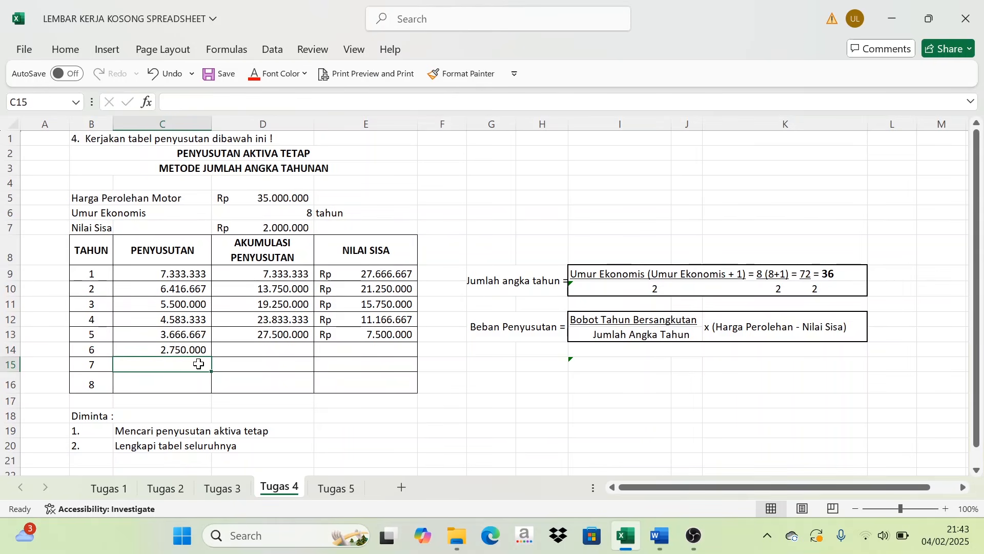
- Calculate the year 6 AKUMULASI PENYUSUTAN in D14 with =D13+C14
click(235, 355)
text(=)
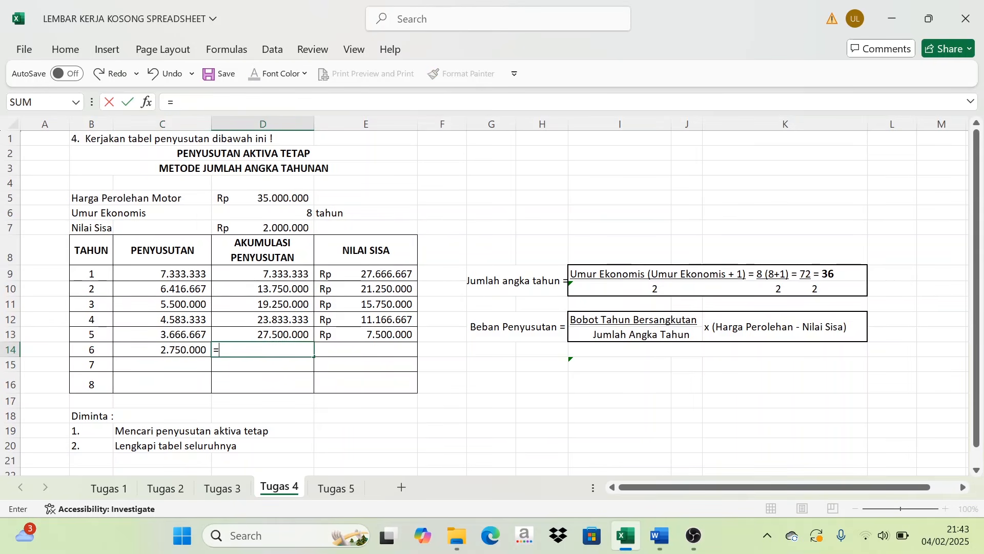
click(276, 336)
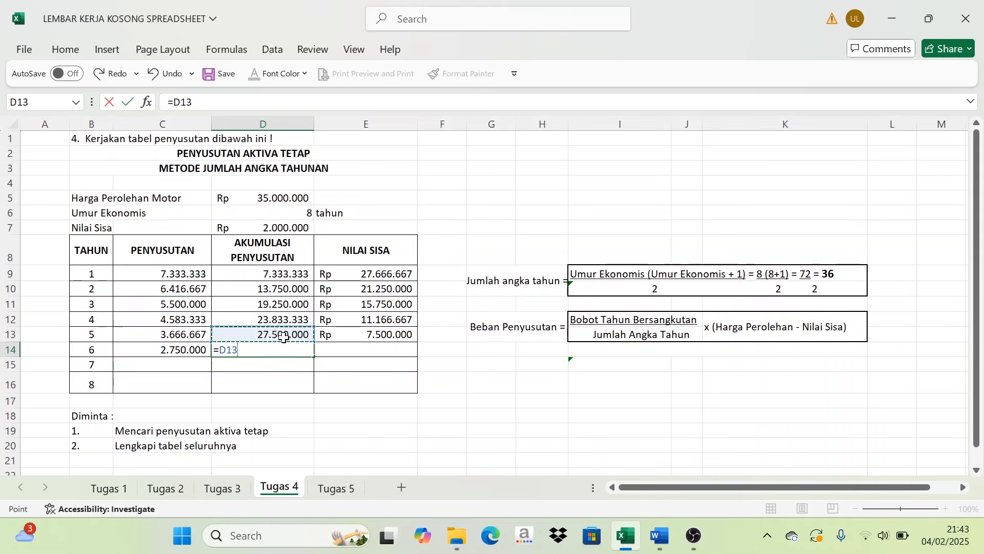
text(+)
click(162, 350)
key(Return)
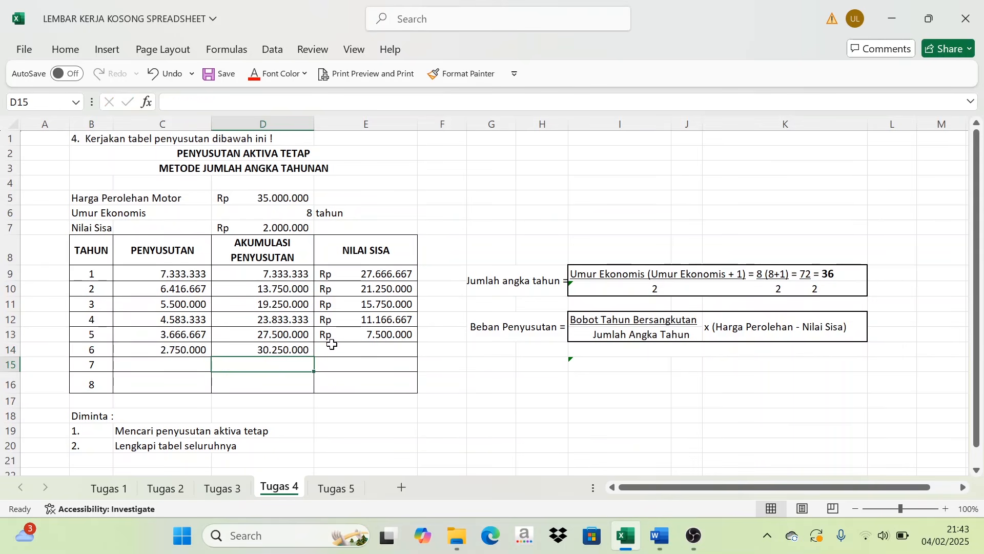
- Calculate the year 6 NILAI SISA in E14 with =E13-C14
click(365, 349)
text(=)
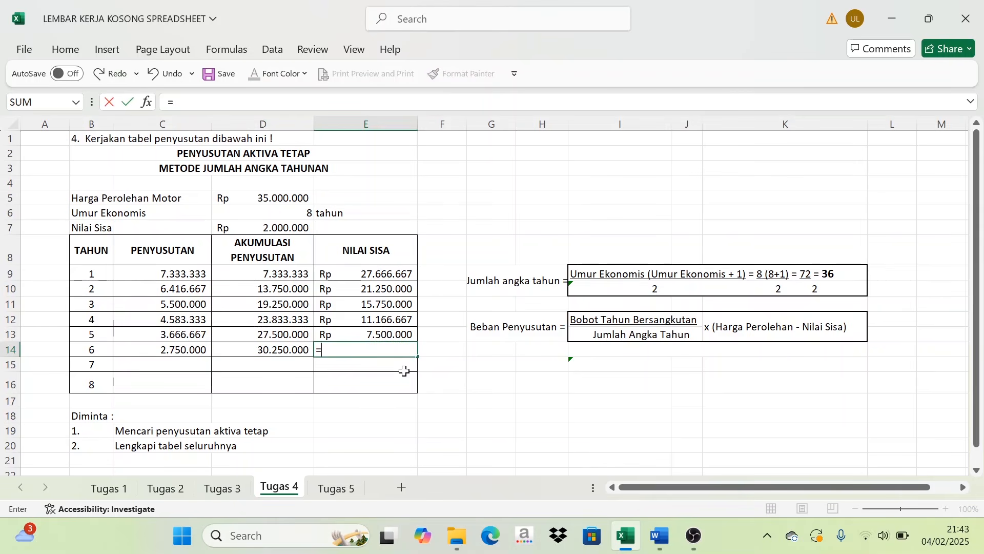
click(378, 334)
text(-)
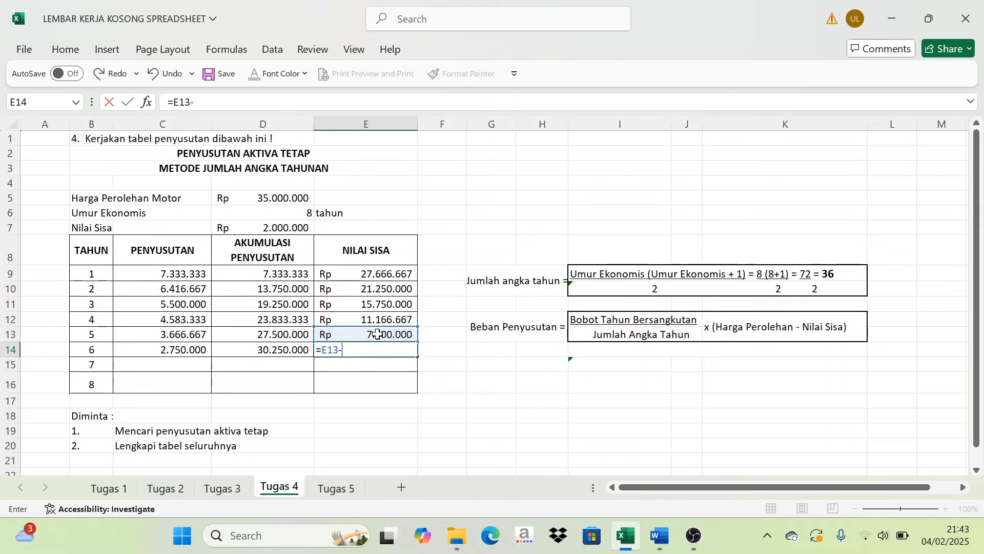
click(170, 353)
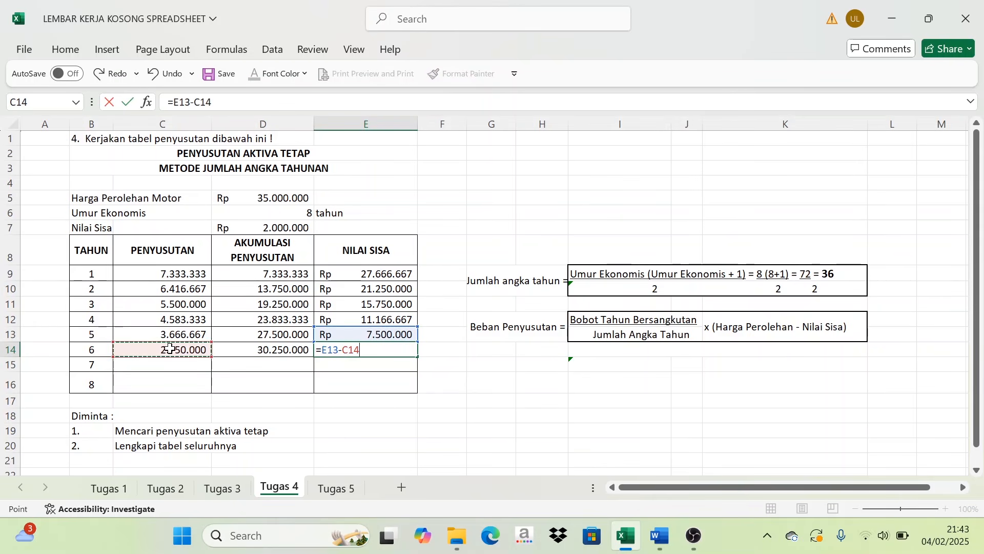
key(Return)
- Calculate the year 7 PENYUSUTAN in C15 with =(2/36)*33000000
click(187, 366)
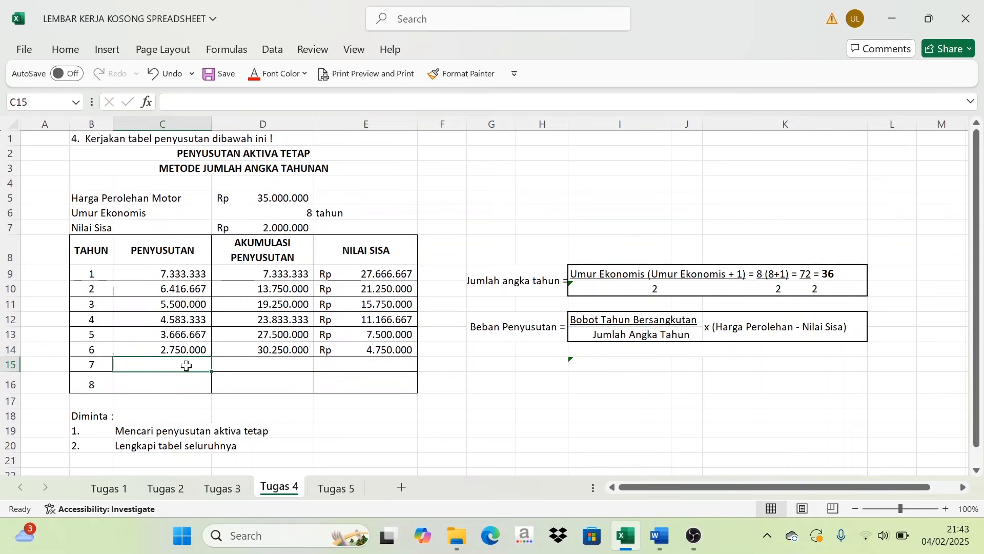
text(=()
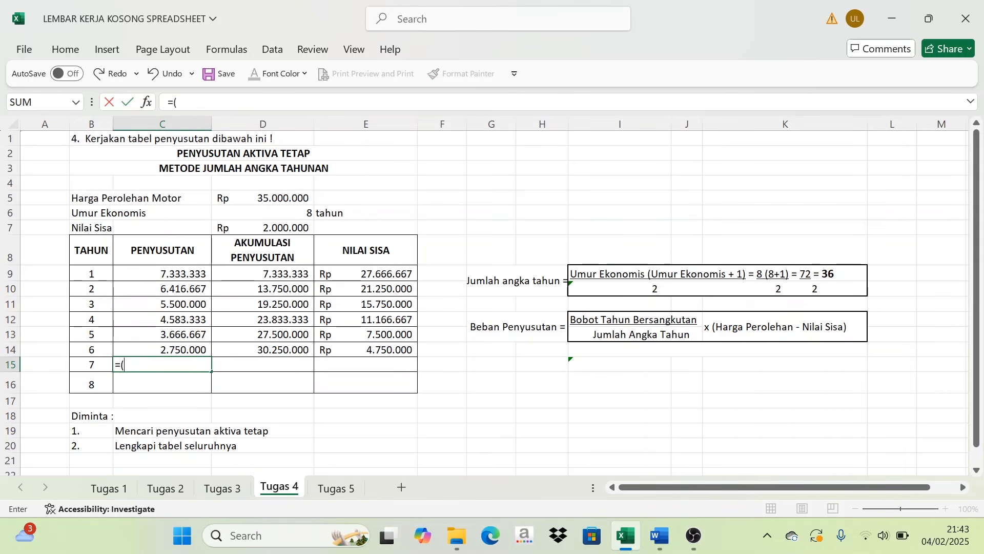
text(2/36)*33000000)
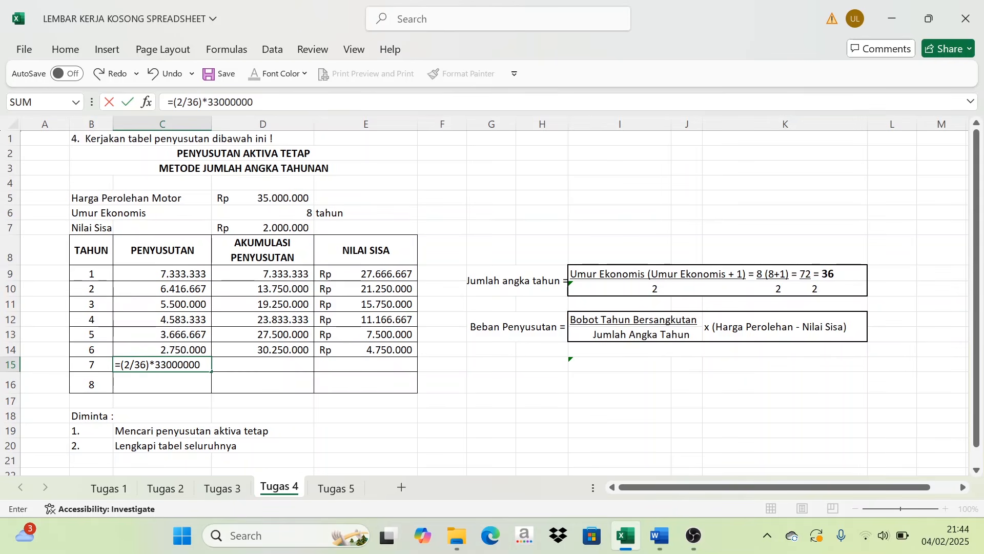
key(Return)
- Calculate the year 7 AKUMULASI PENYUSUTAN in D15 with =D14+C15
click(250, 366)
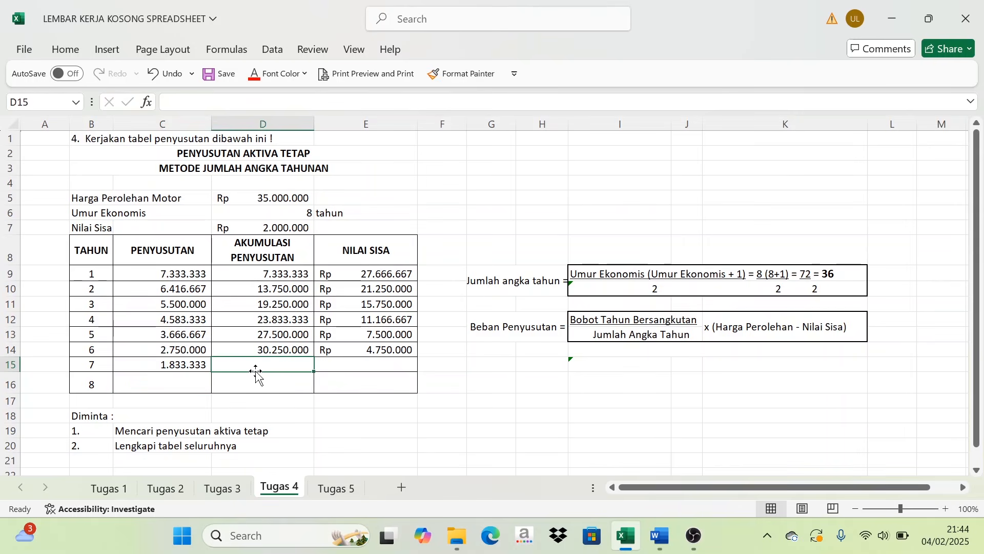
text(=)
click(264, 351)
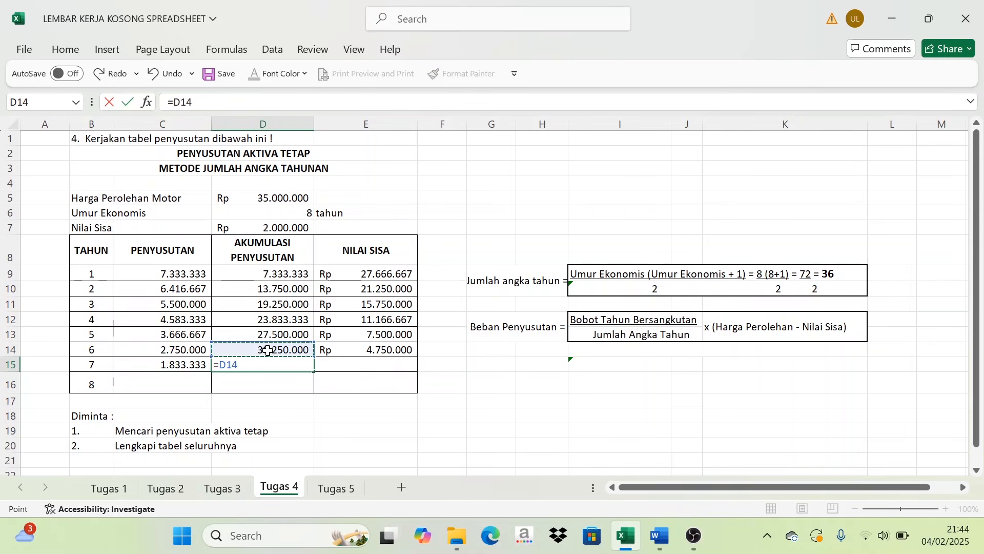
text(+)
click(191, 366)
key(Return)
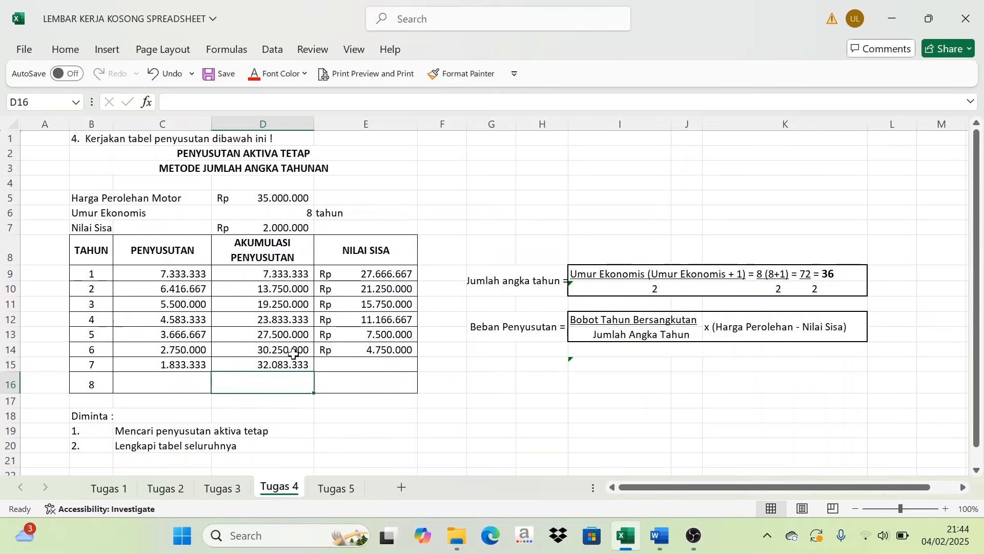
- Calculate the year 7 NILAI SISA in E15 with =E14-C15
click(369, 365)
text(=)
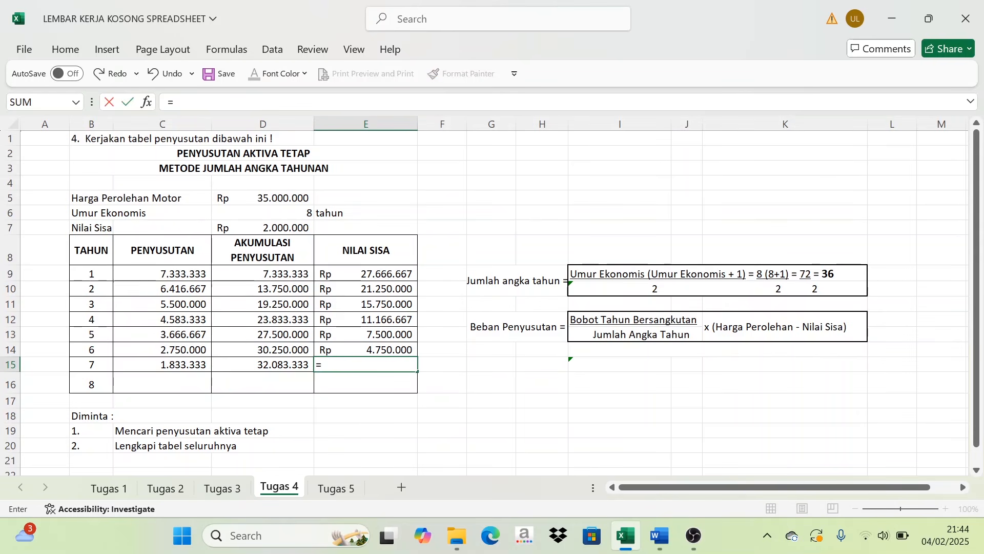
click(385, 348)
text(-)
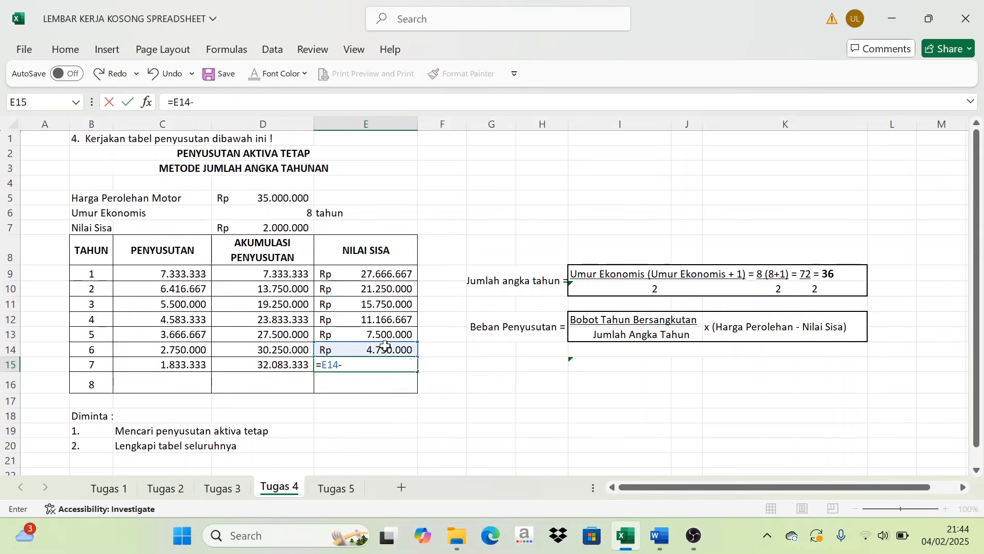
click(188, 363)
key(Return)
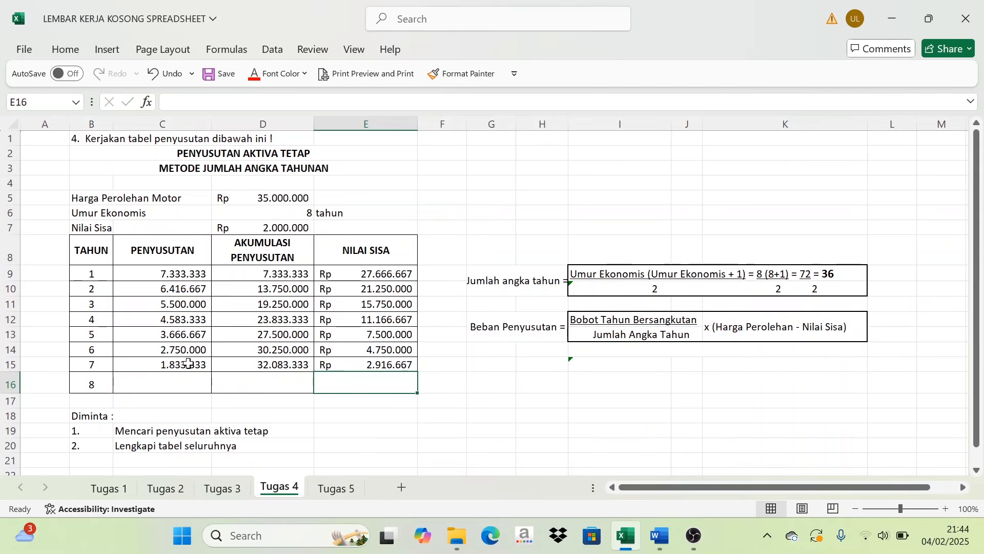
- Calculate the year 8 PENYUSUTAN in C16 with =(1/36)*33000000
click(178, 381)
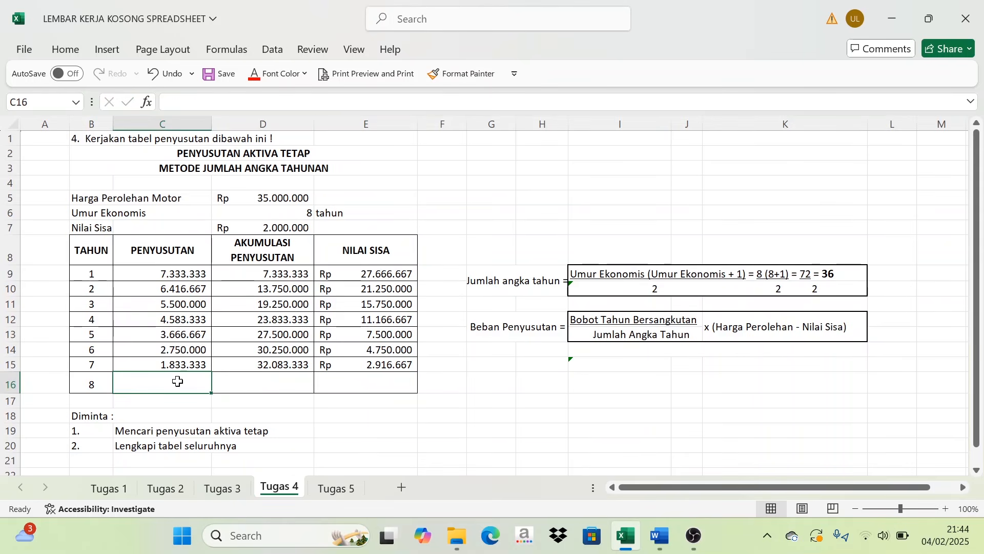
text(=()
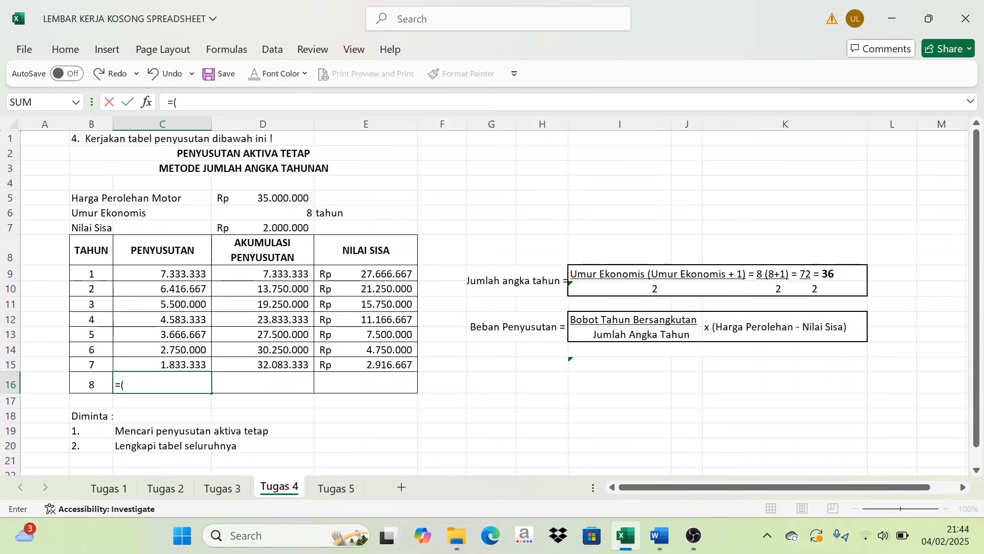
text(1/36)*)
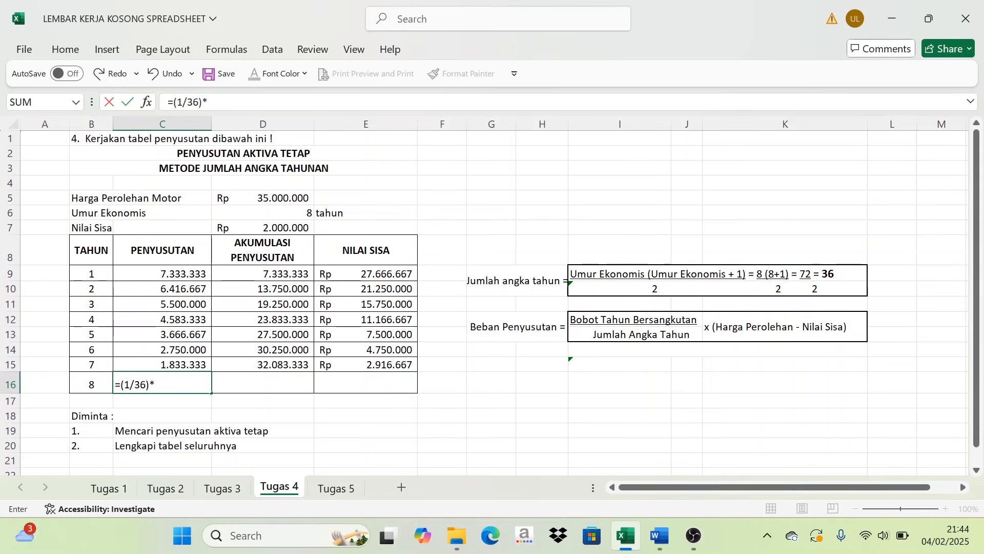
text(33000000)
key(Return)
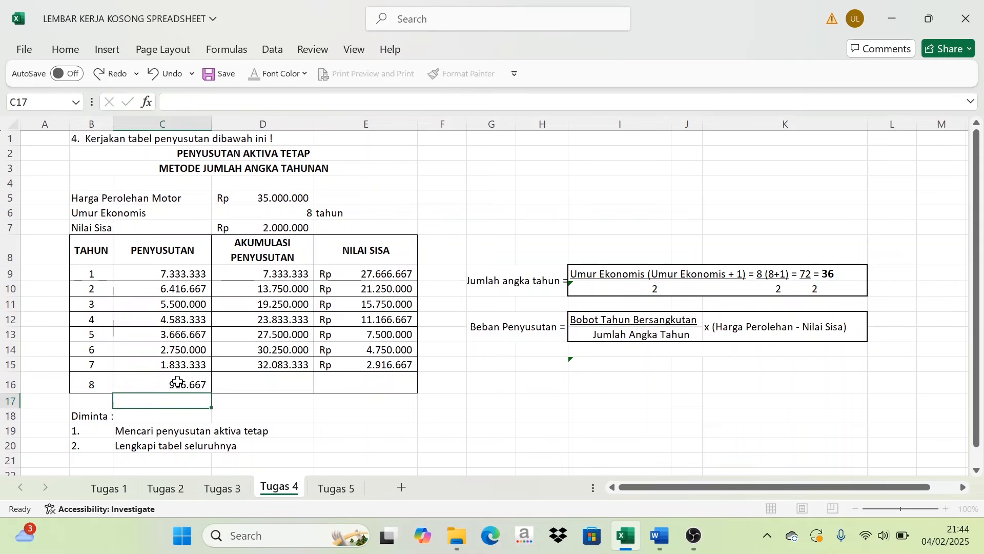
- Calculate the year 8 AKUMULASI PENYUSUTAN in D16 with =D15+C16
click(258, 385)
text(=)
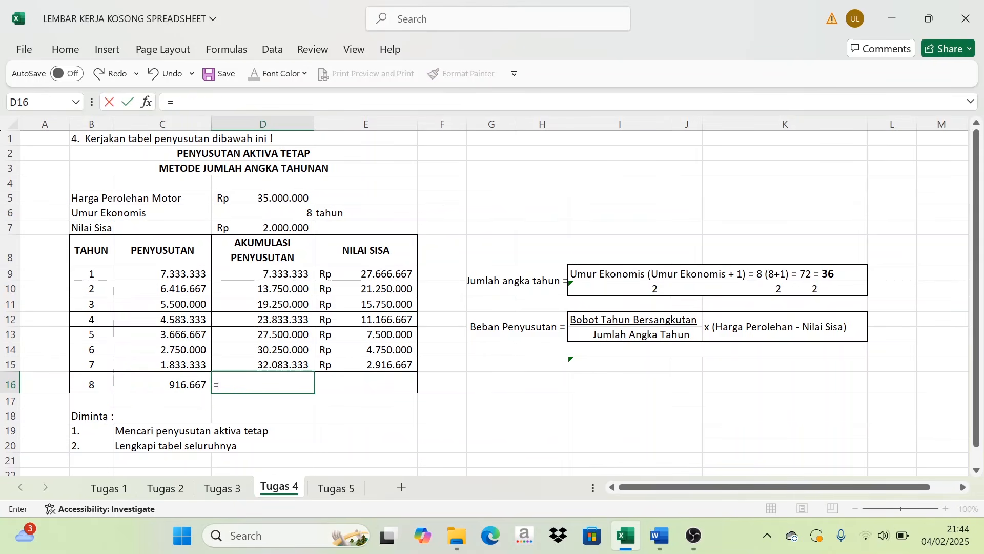
click(283, 364)
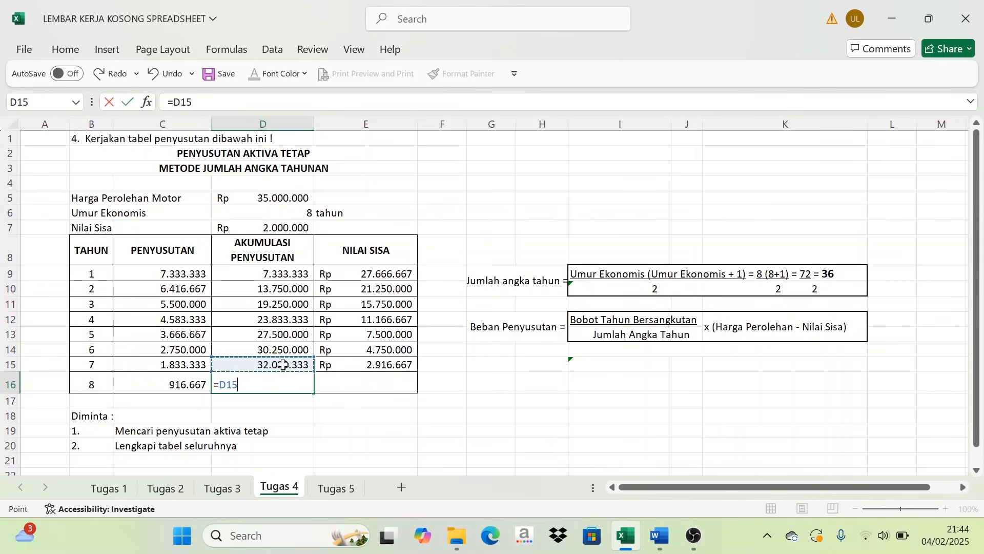
text(+)
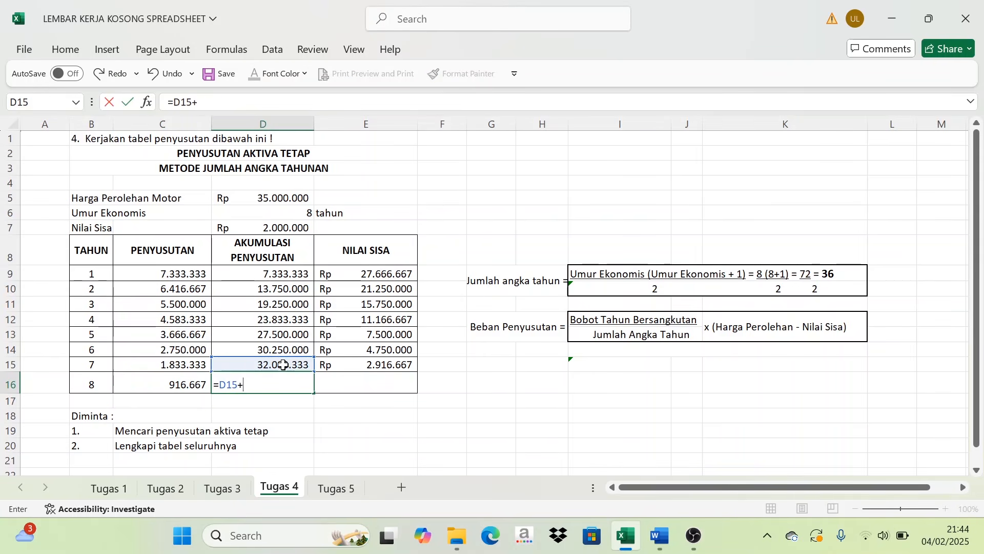
click(205, 385)
key(Return)
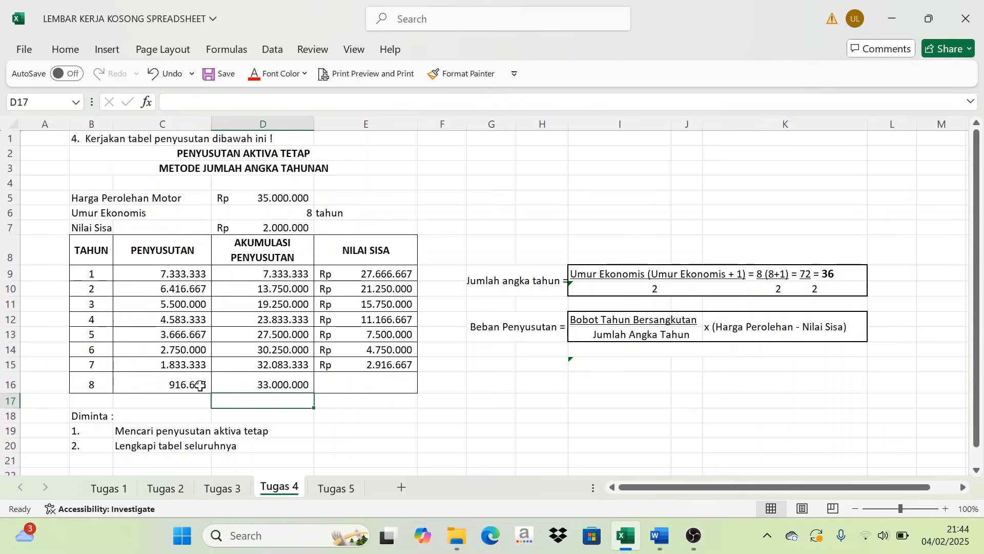
- Calculate the year 8 NILAI SISA in E16 with =E15-C16
click(364, 385)
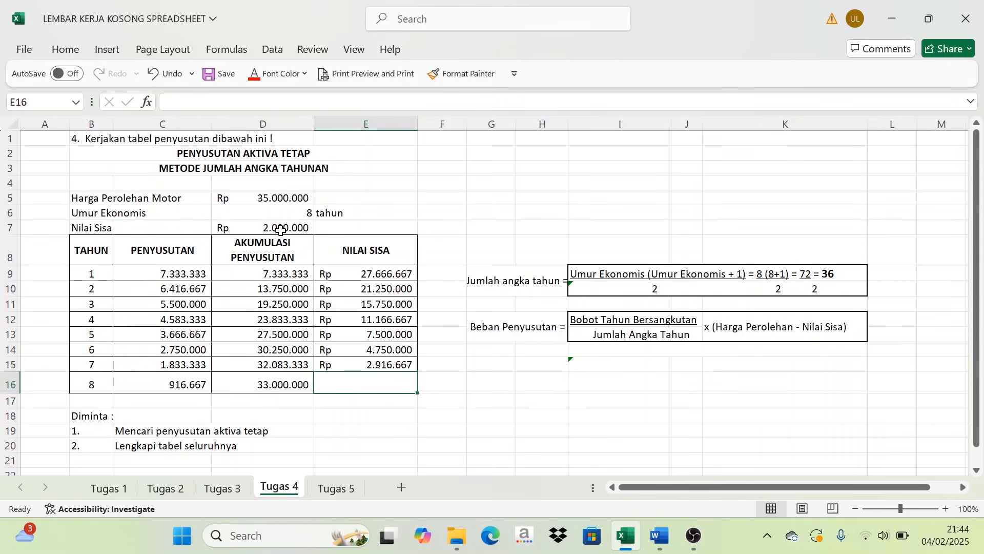
text(=)
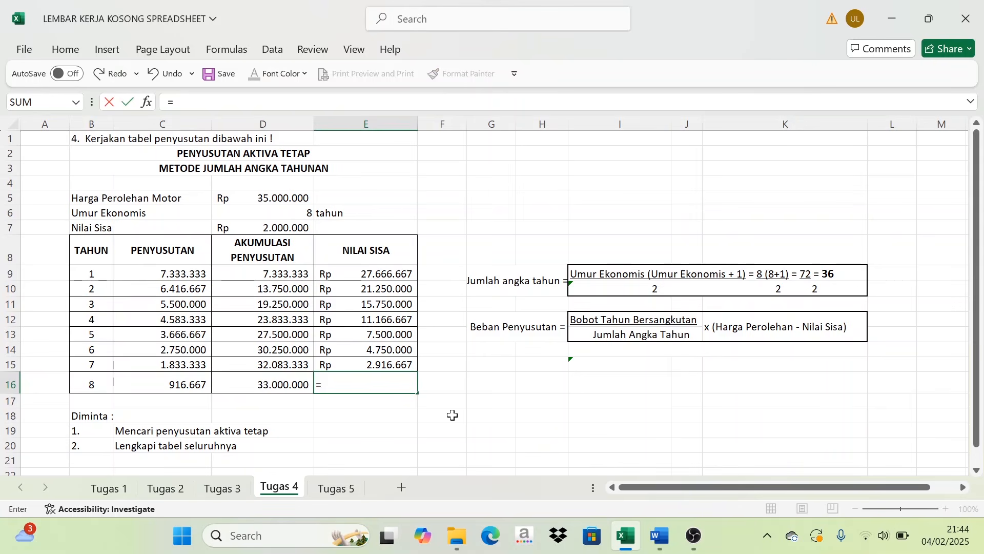
click(389, 365)
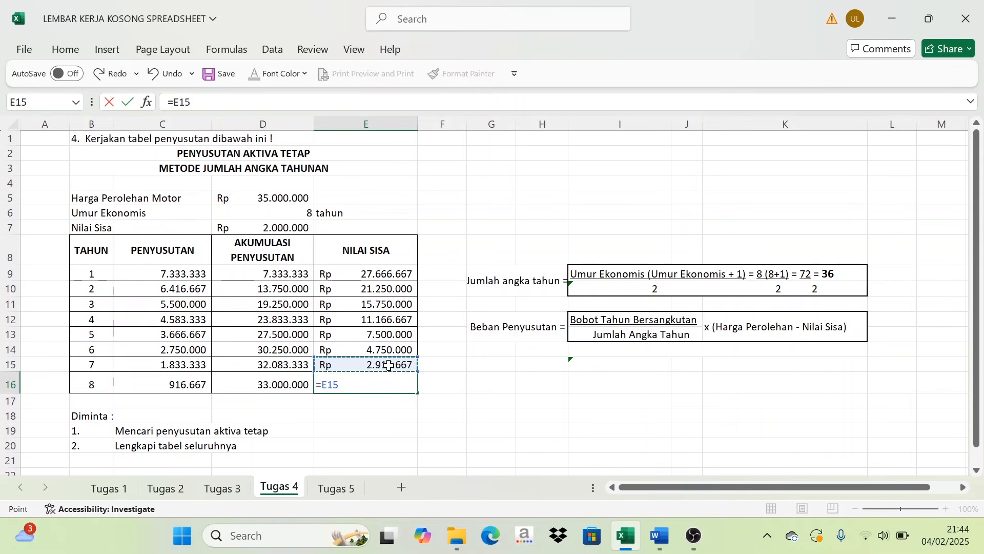
text(-)
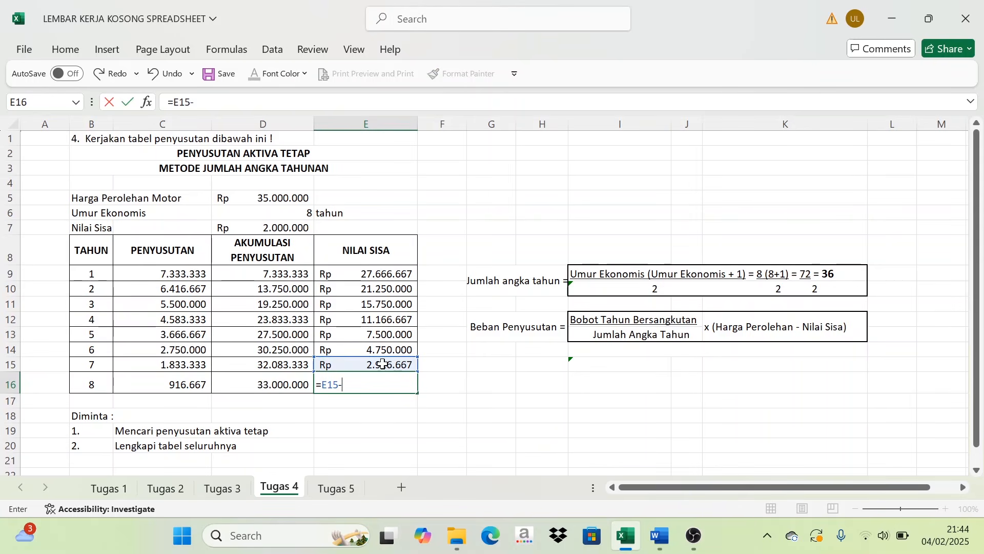
click(194, 384)
key(Return)
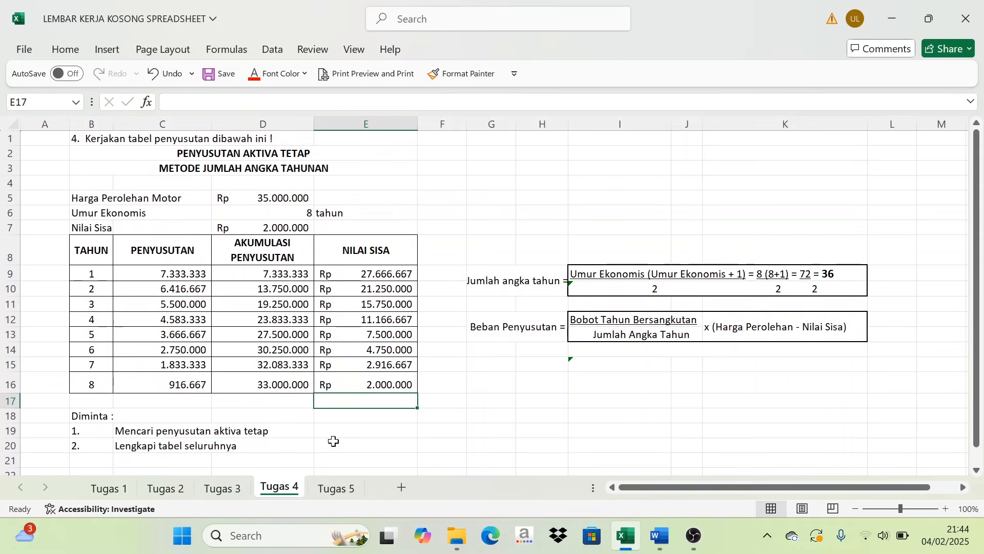
- Compare the year 8 NILAI SISA in E16 with the given Nilai Sisa in D7
click(390, 383)
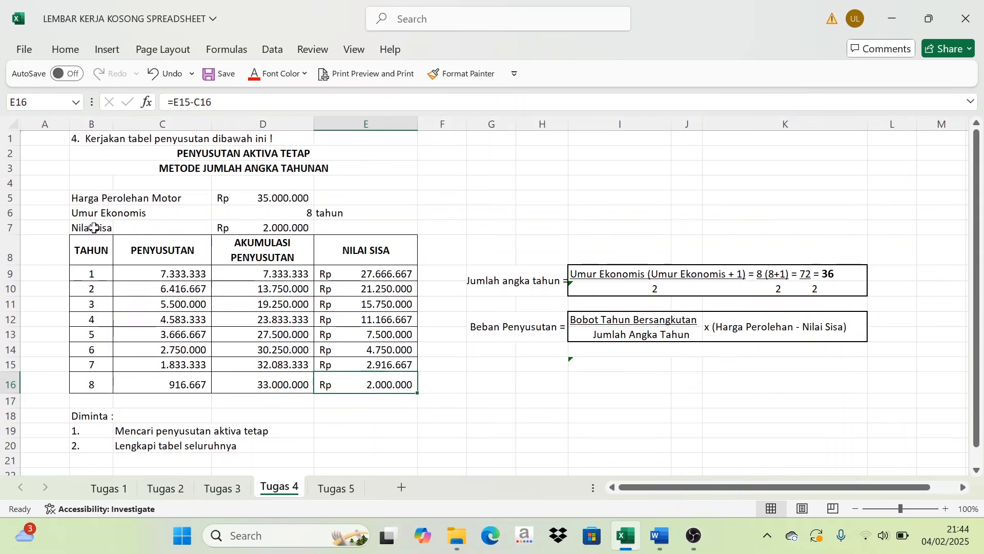
click(291, 228)
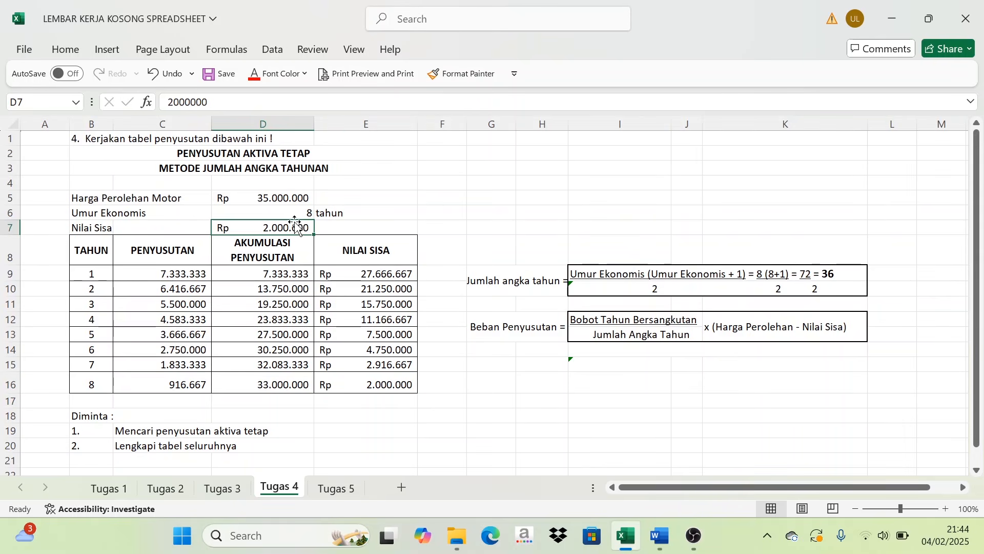
click(296, 214)
click(280, 228)
- Insert a Clustered Column chart on sheet Tugas 5 from the sales table range C7:F13
click(354, 488)
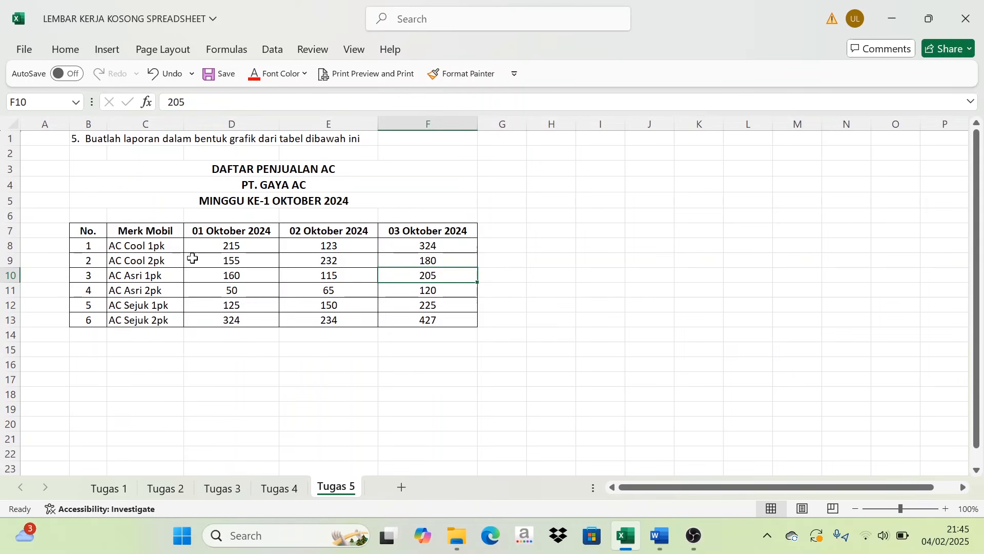
drag(133, 231, 427, 321)
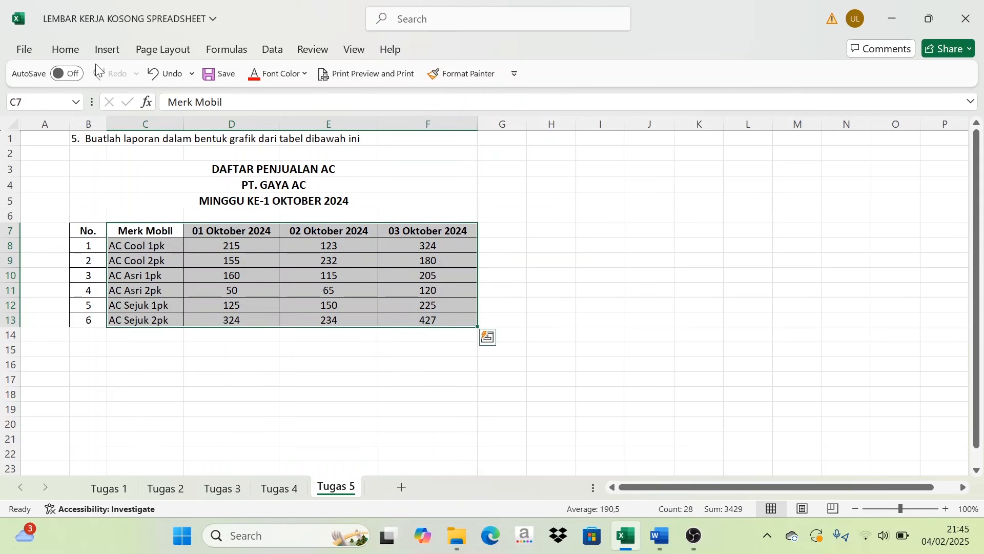
click(108, 54)
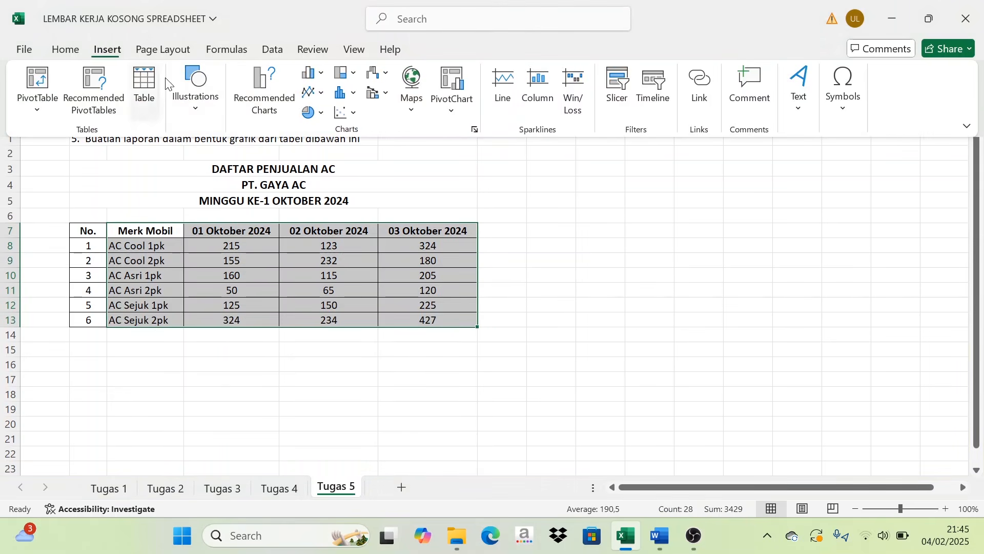
click(475, 130)
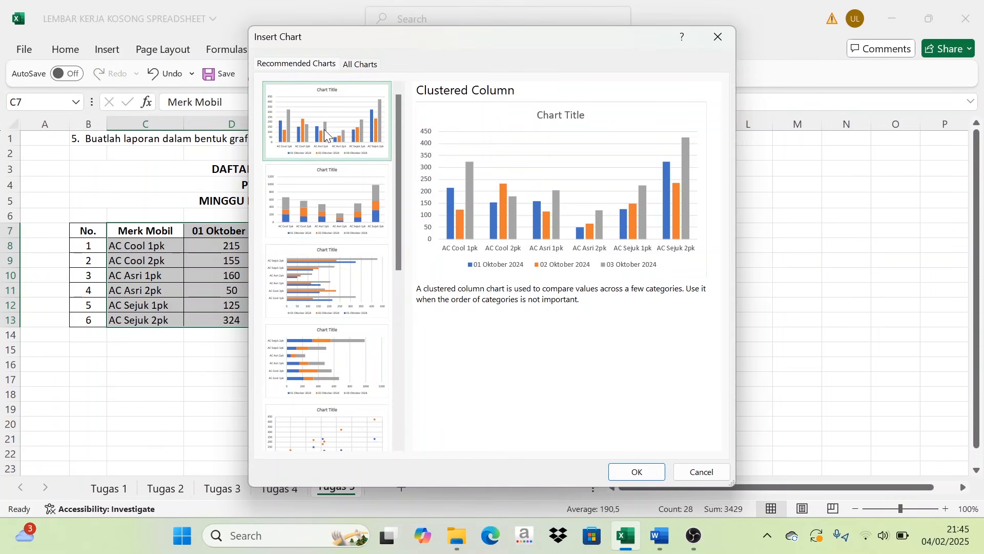
click(635, 470)
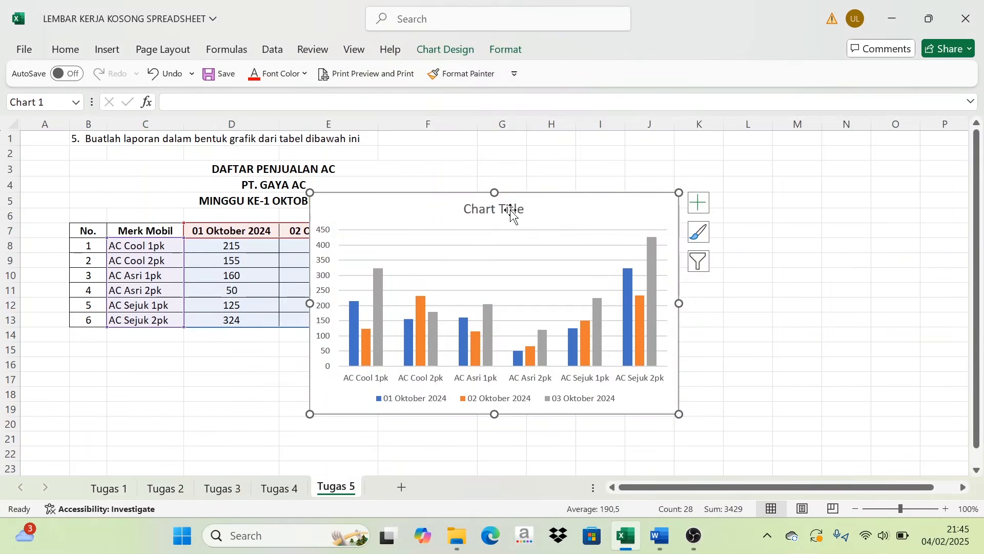
- Change the chart title to DAFTAR PENJUALAN AC
click(511, 210)
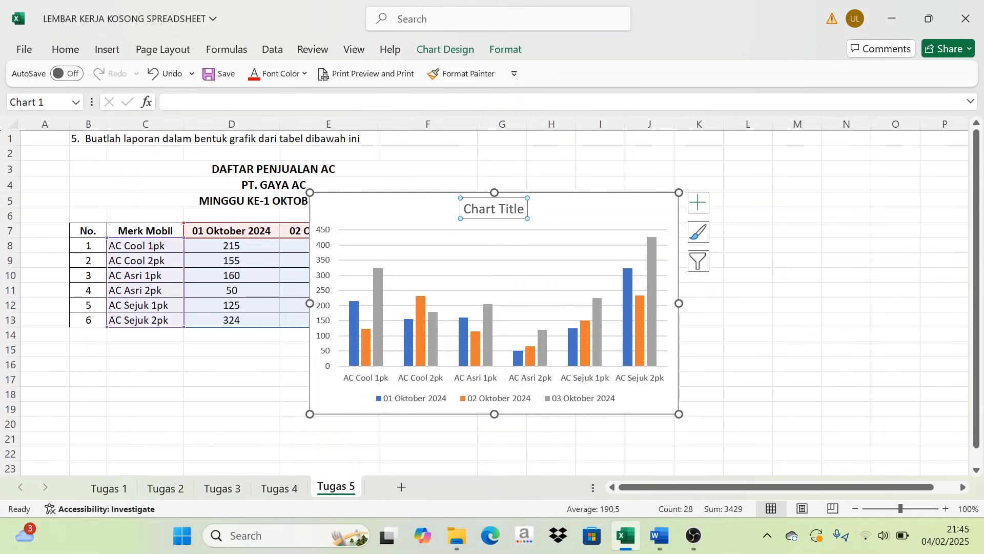
drag(524, 210, 457, 211)
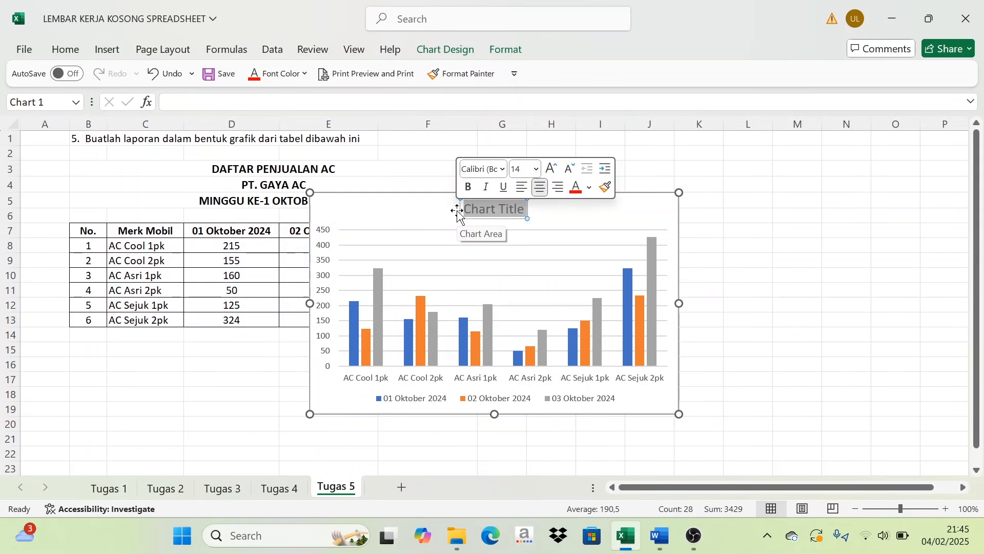
text(DAFT)
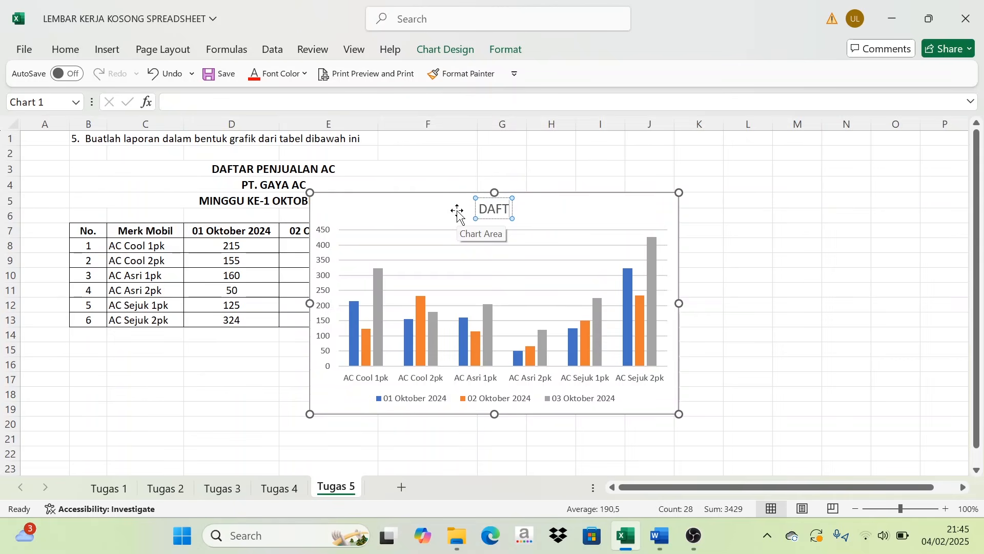
text(AR PENJUAL)
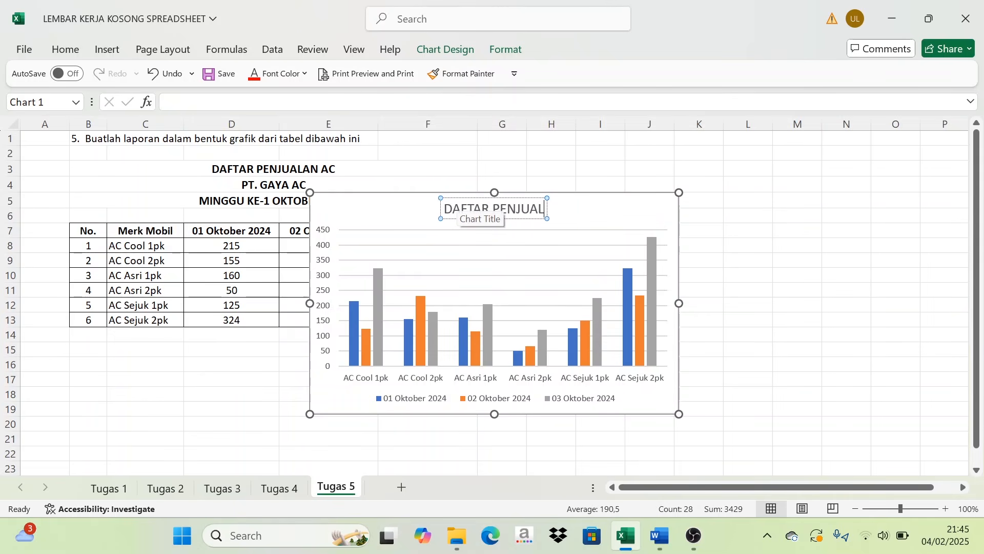
text(AN AC)
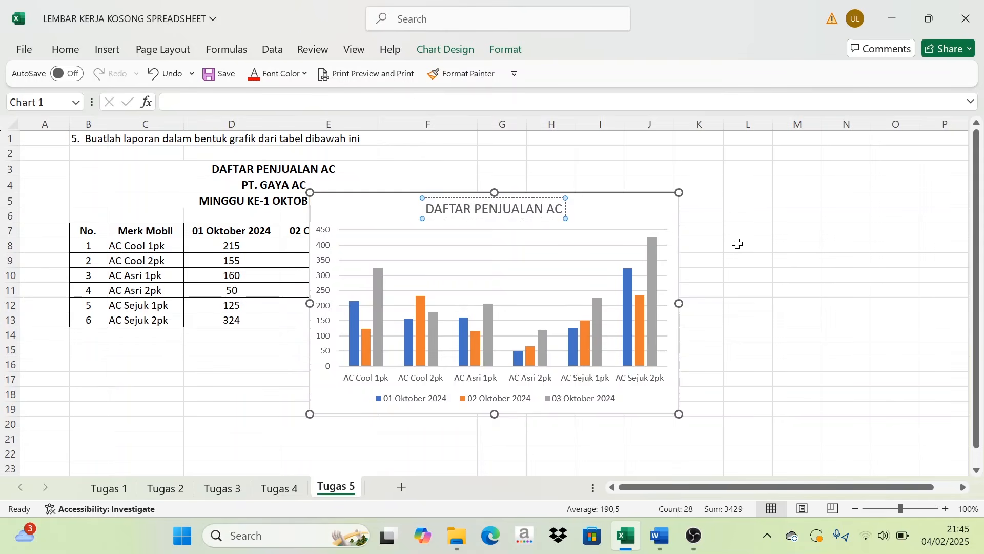
- Move the chart beside the sales table so it no longer covers the data, and deselect it
click(797, 261)
click(619, 219)
drag(620, 220, 794, 264)
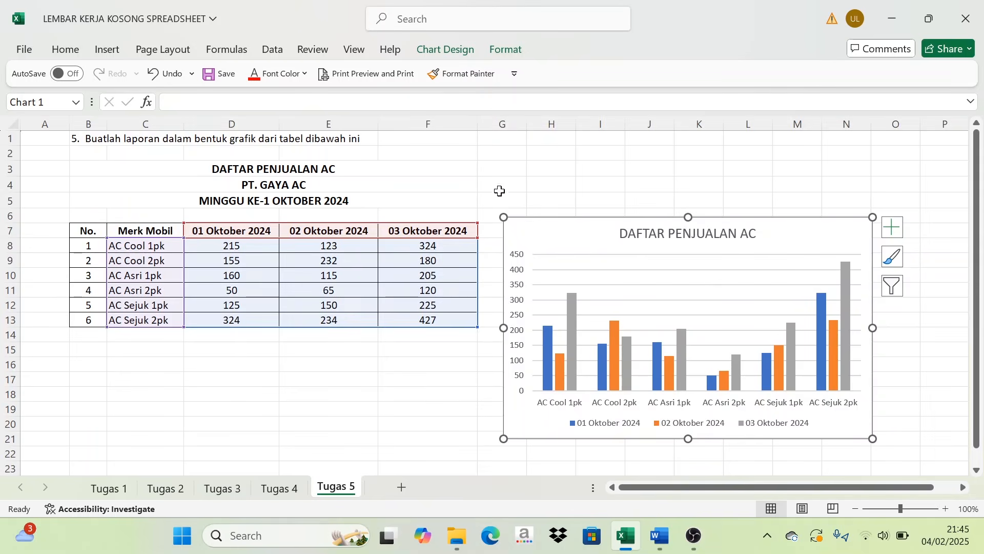
click(558, 153)
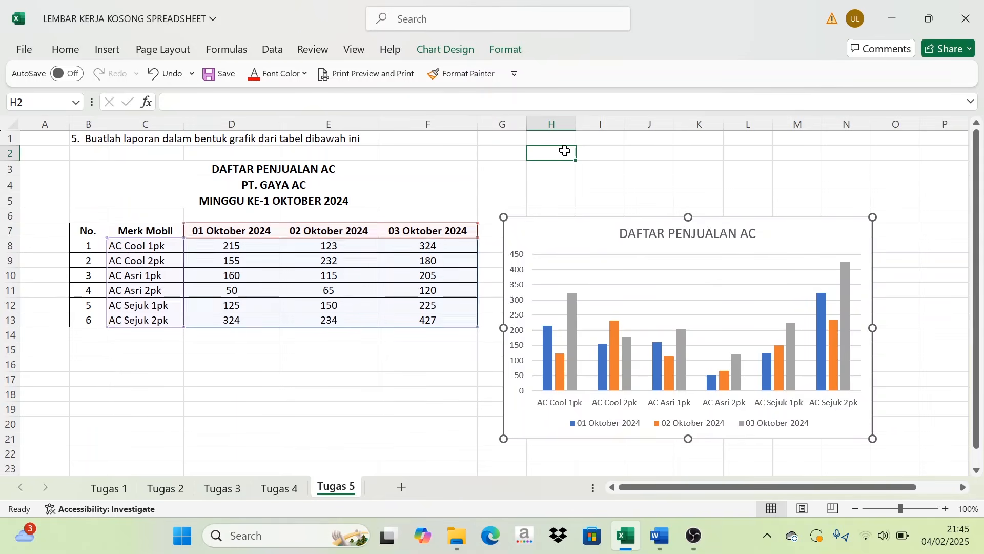
- Add data labels to the 01, 02 and 03 Oktober 2024 series of the chart
right_click(548, 336)
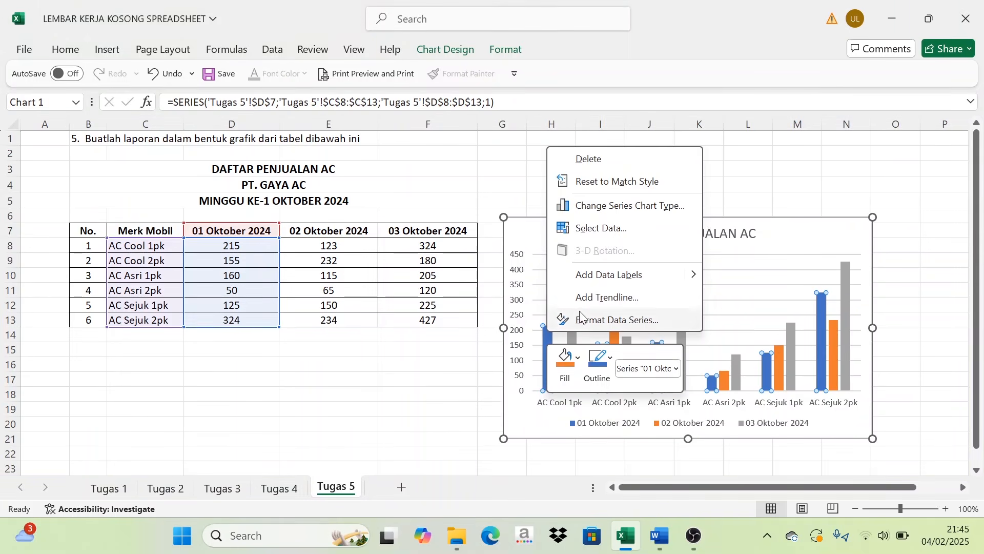
click(592, 273)
right_click(565, 361)
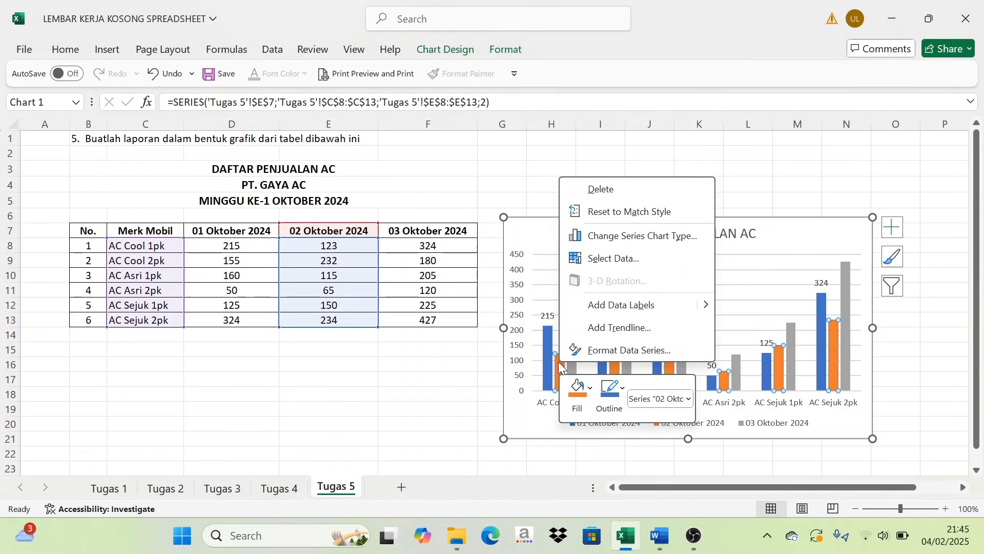
click(613, 307)
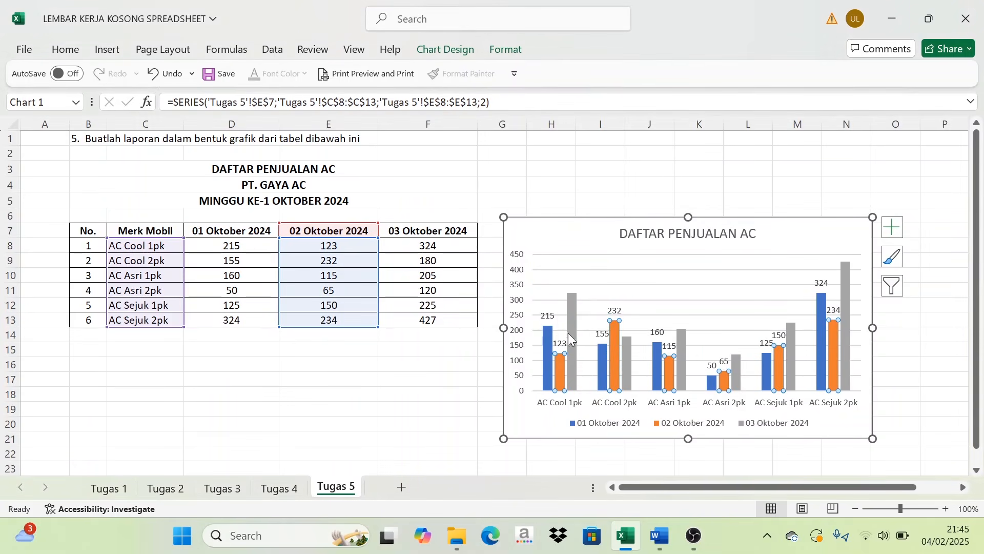
right_click(571, 305)
click(650, 426)
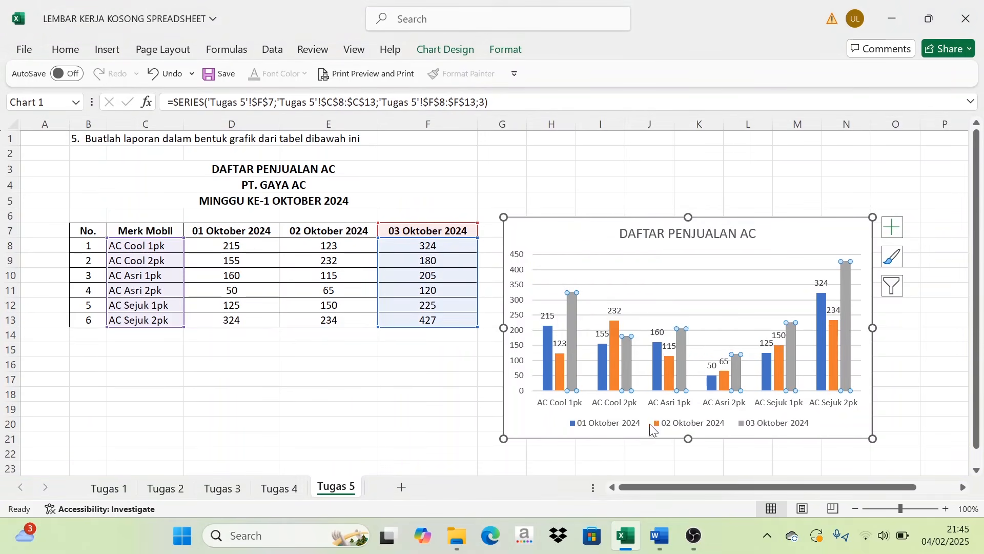
click(936, 203)
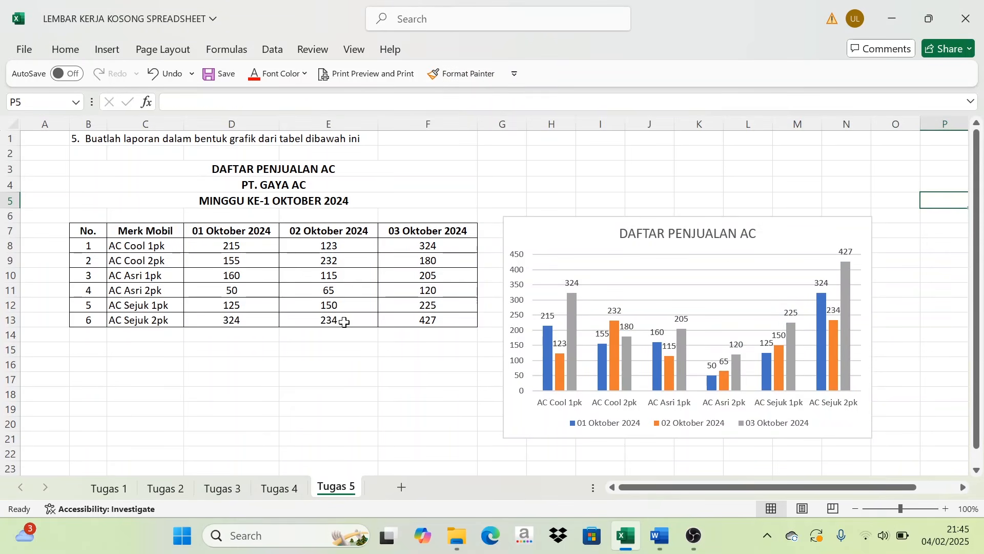
- Review the completed tables and chart on sheets Tugas 1 to Tugas 4, ending on Tugas 1
click(112, 489)
scroll(470, 430, up, 2)
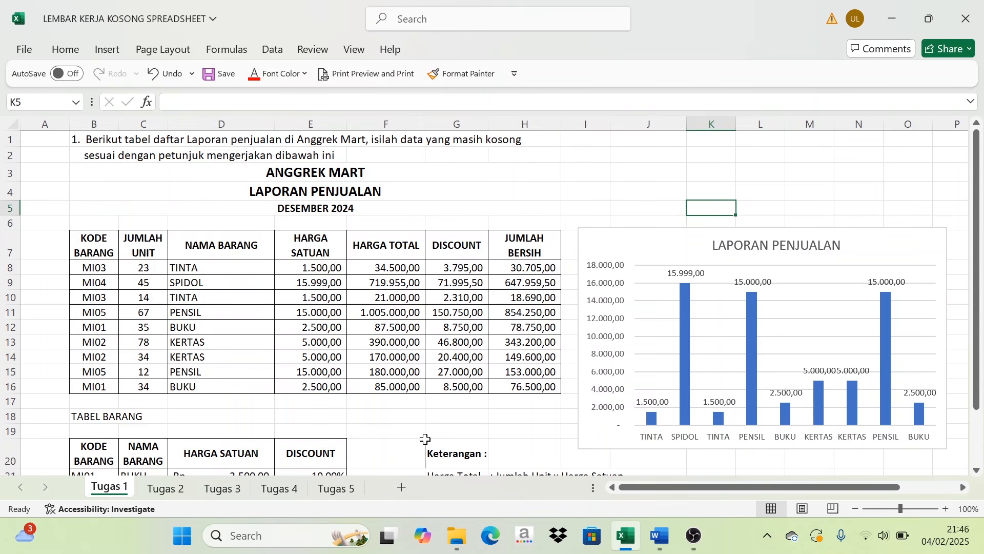
scroll(405, 431, down, 2)
scroll(396, 433, up, 2)
click(155, 488)
click(278, 490)
click(224, 489)
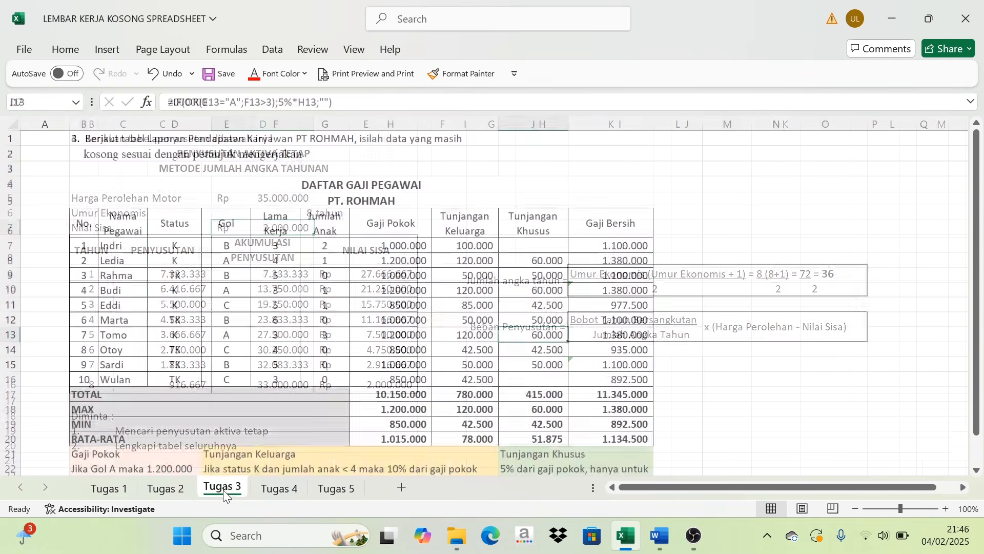
click(165, 488)
click(114, 489)
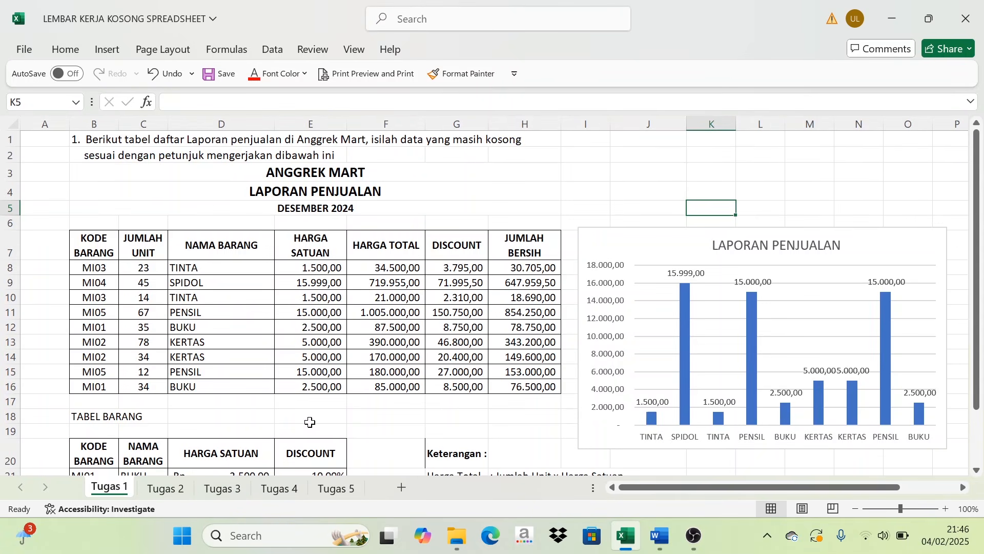